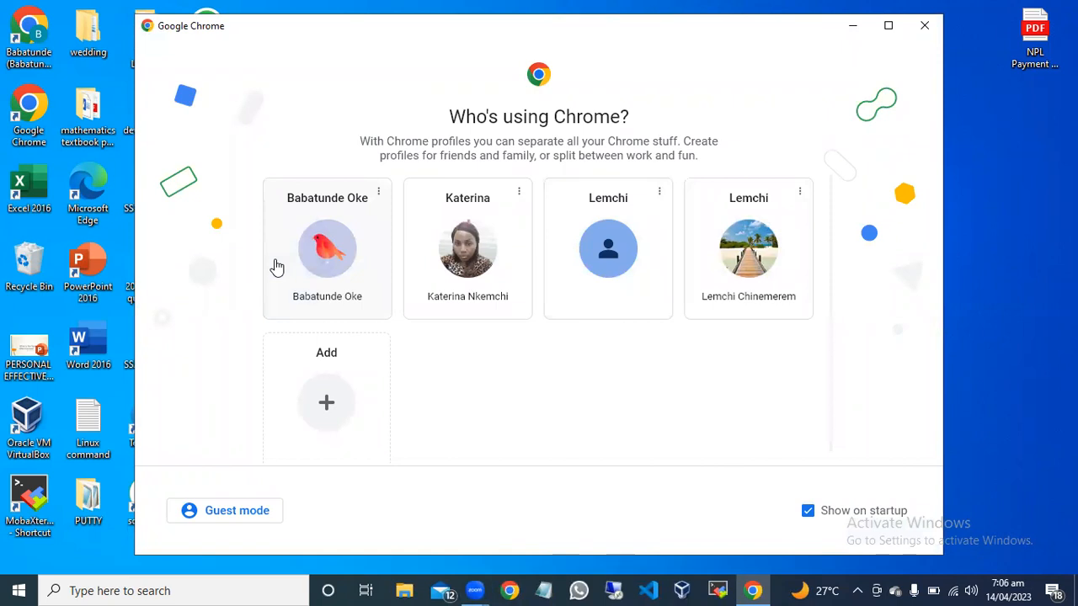
# Open the AWS website in the existing Chrome profile and sign in to the console to reach the EC2 dashboard.
pyautogui.click(277, 267)
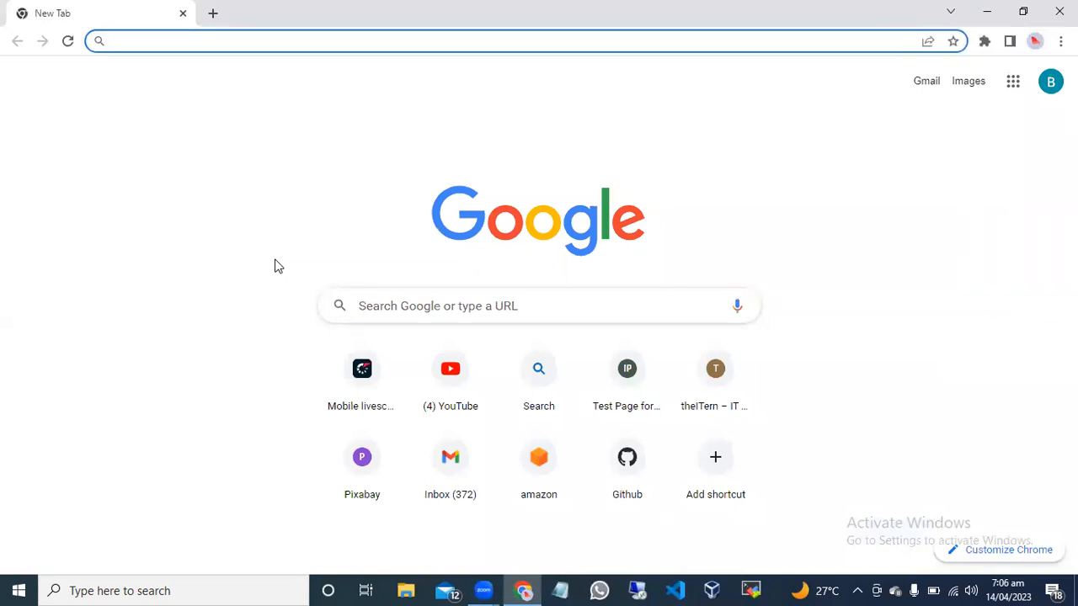
pyautogui.click(517, 444)
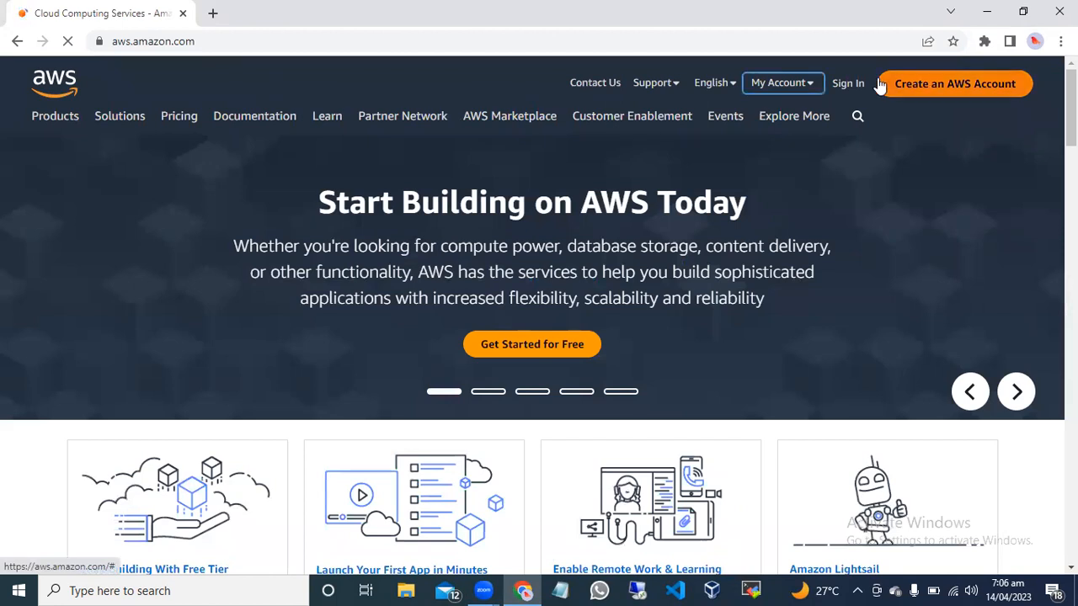
pyautogui.click(848, 83)
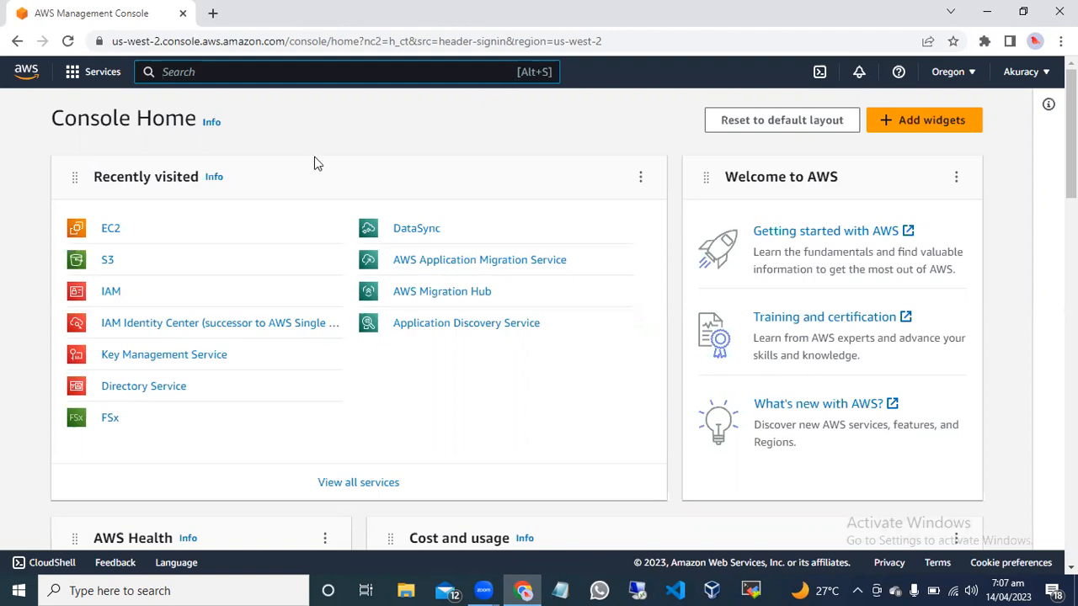
pyautogui.click(111, 232)
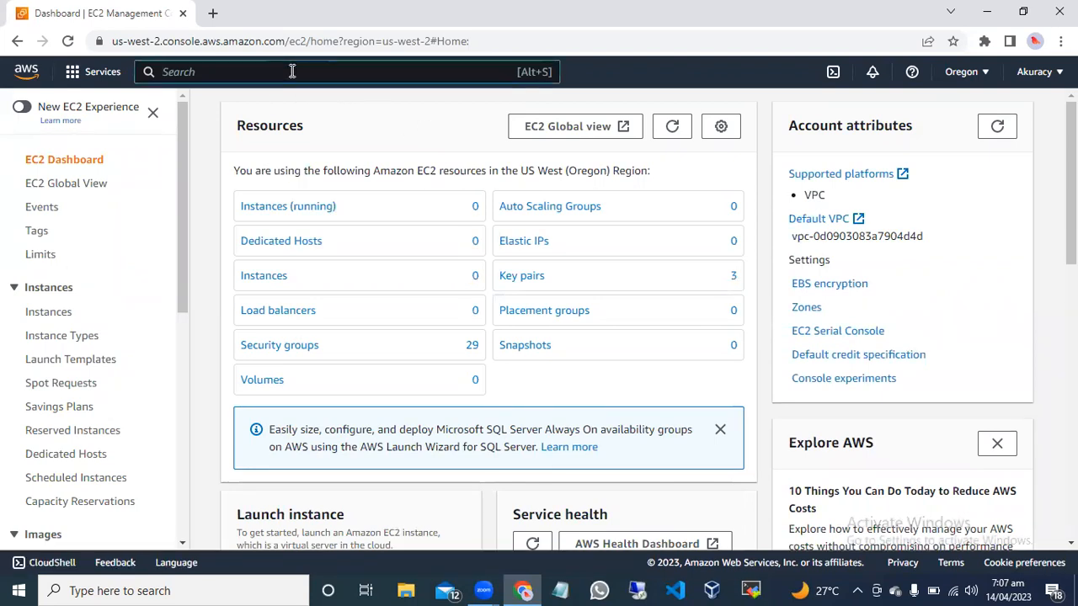
# Search the AWS services for "rds" and open the RDS service.
pyautogui.write('rds')
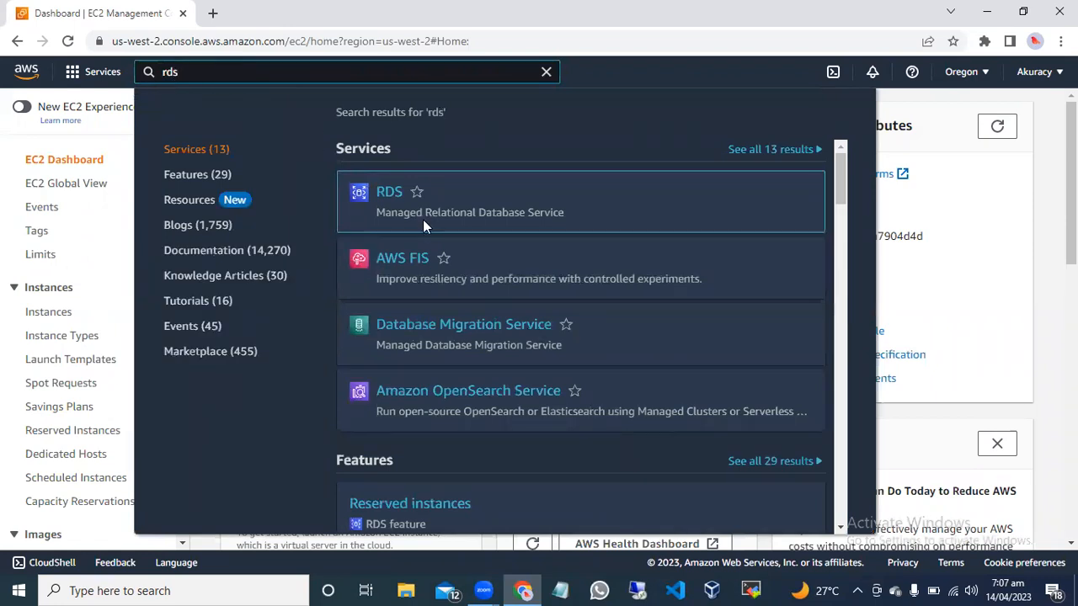
pyautogui.moveTo(424, 219)
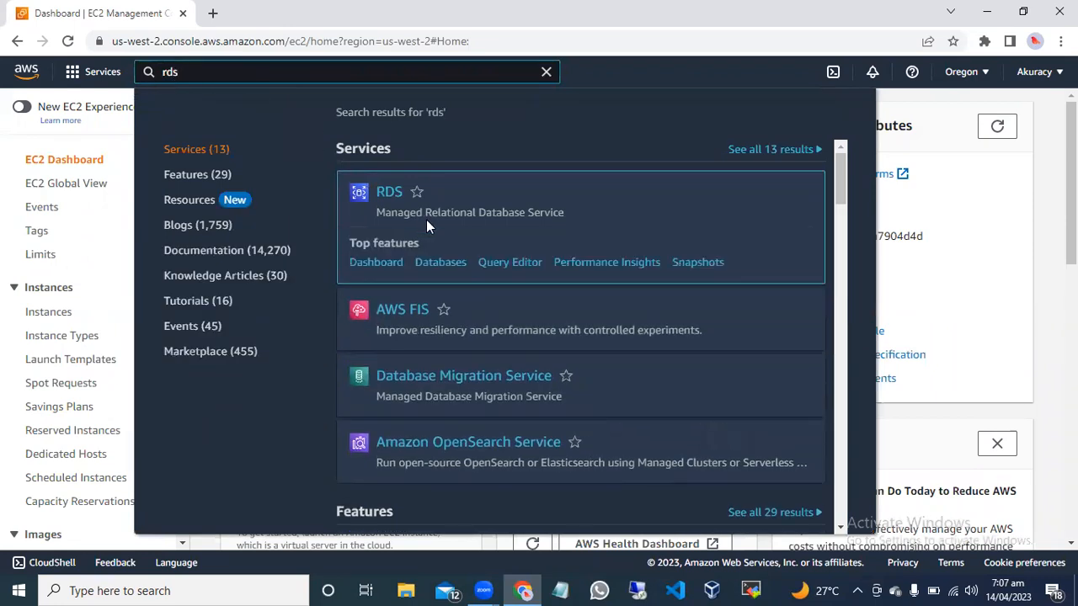
pyautogui.click(388, 193)
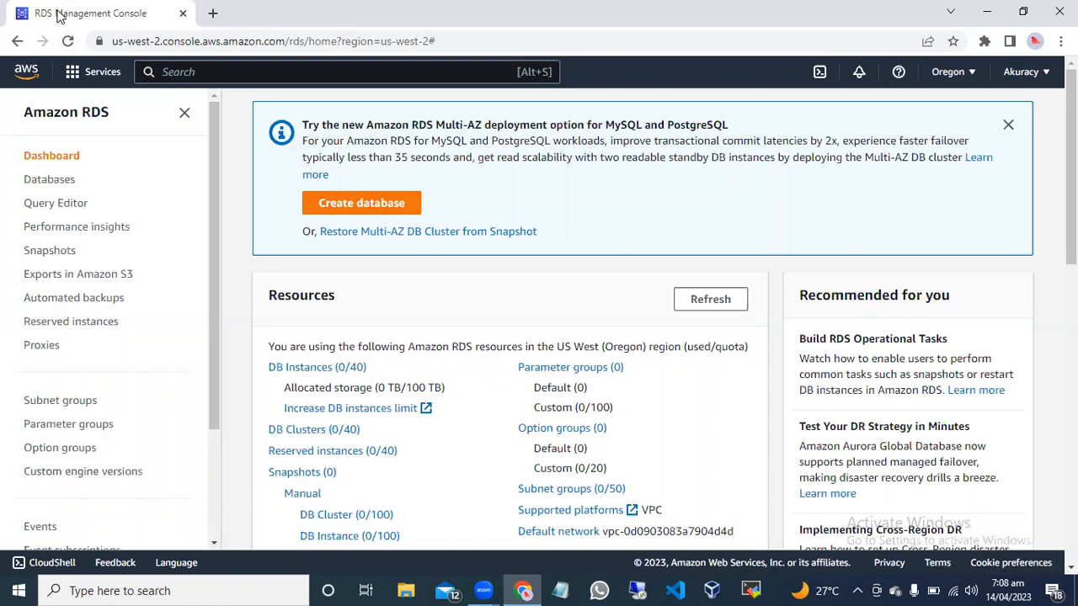
# Start creating an RDS database and choose MySQL as the engine type.
pyautogui.click(368, 204)
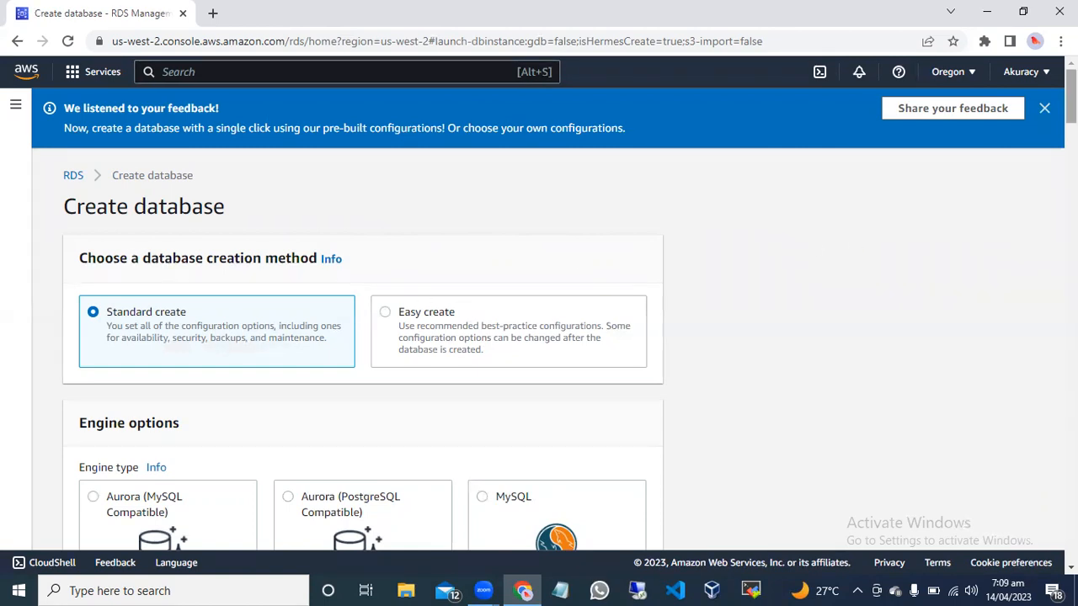
pyautogui.scroll(-1, 506, 328)
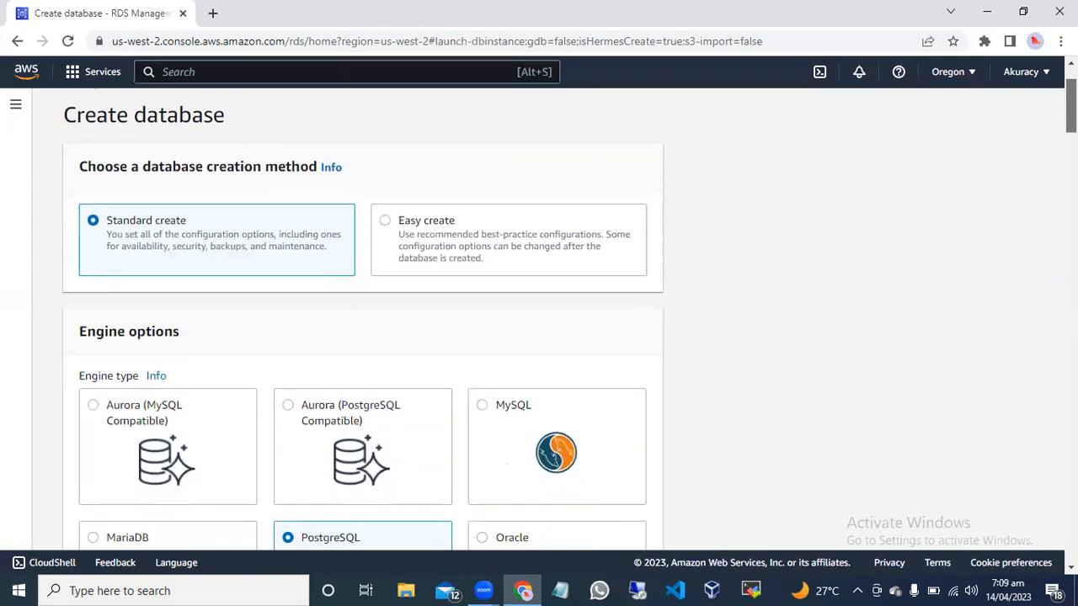
pyautogui.scroll(-1, 539, 337)
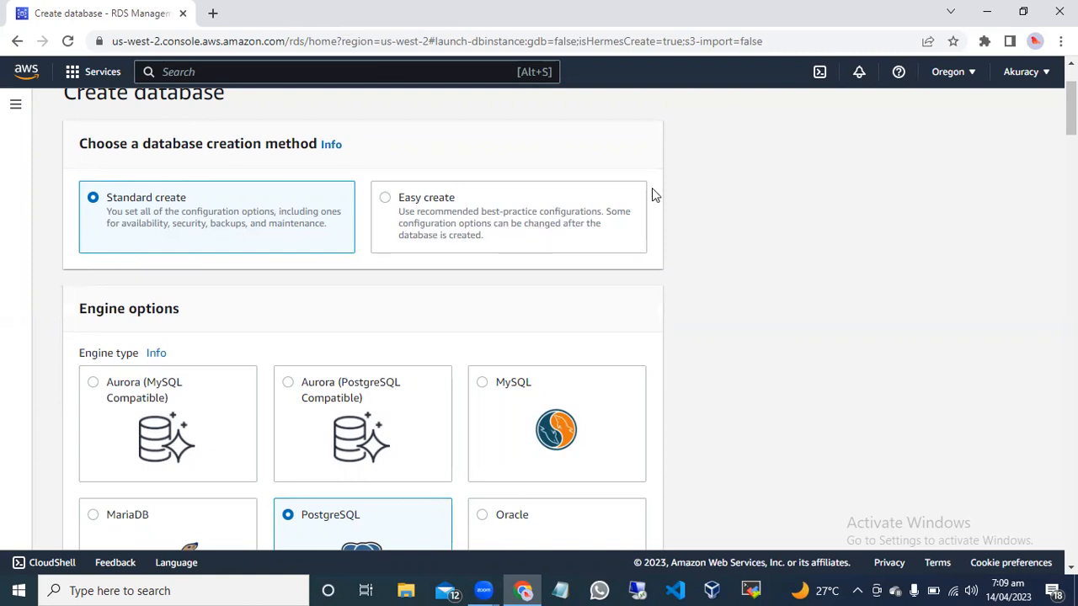
pyautogui.scroll(-1, 1071, 109)
pyautogui.scroll(-3, 391, 124)
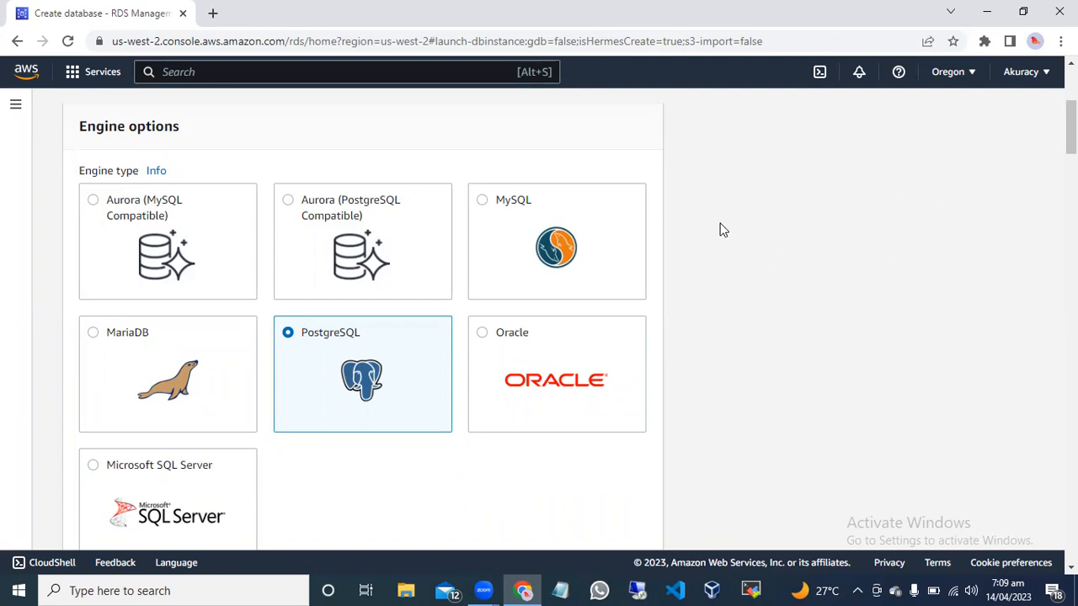
pyautogui.click(482, 202)
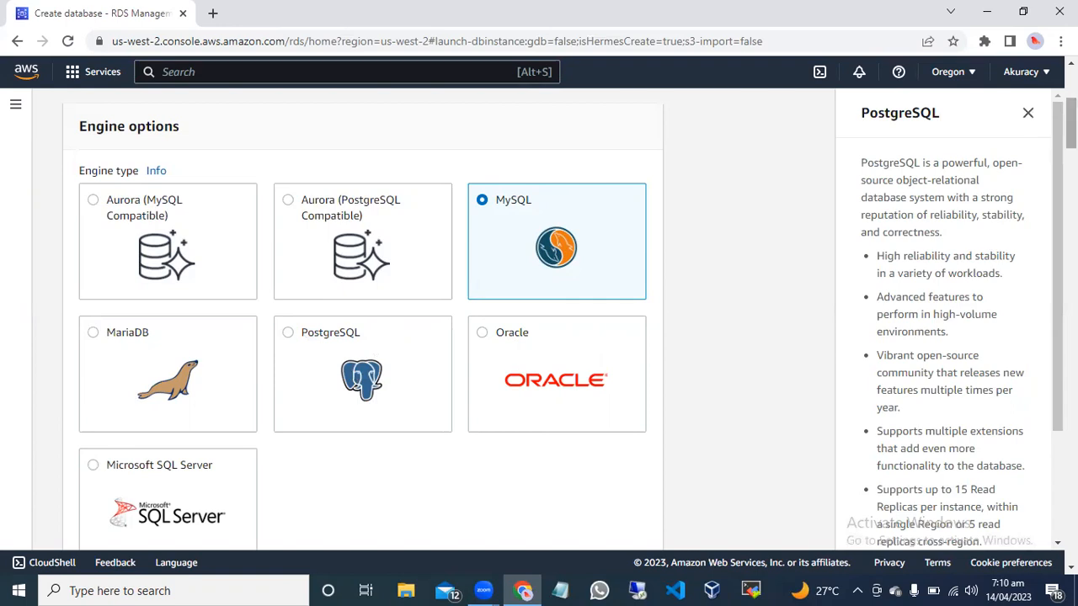
# Review the available MySQL engine versions and select MySQL 8.0.32.
pyautogui.scroll(-4, 371, 328)
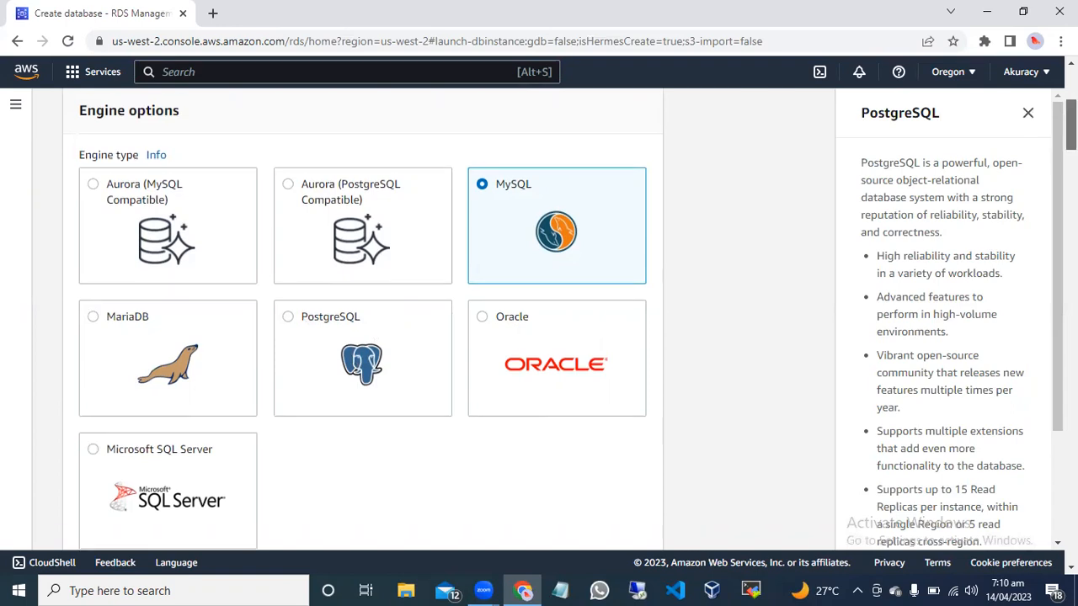
pyautogui.scroll(-1, 371, 328)
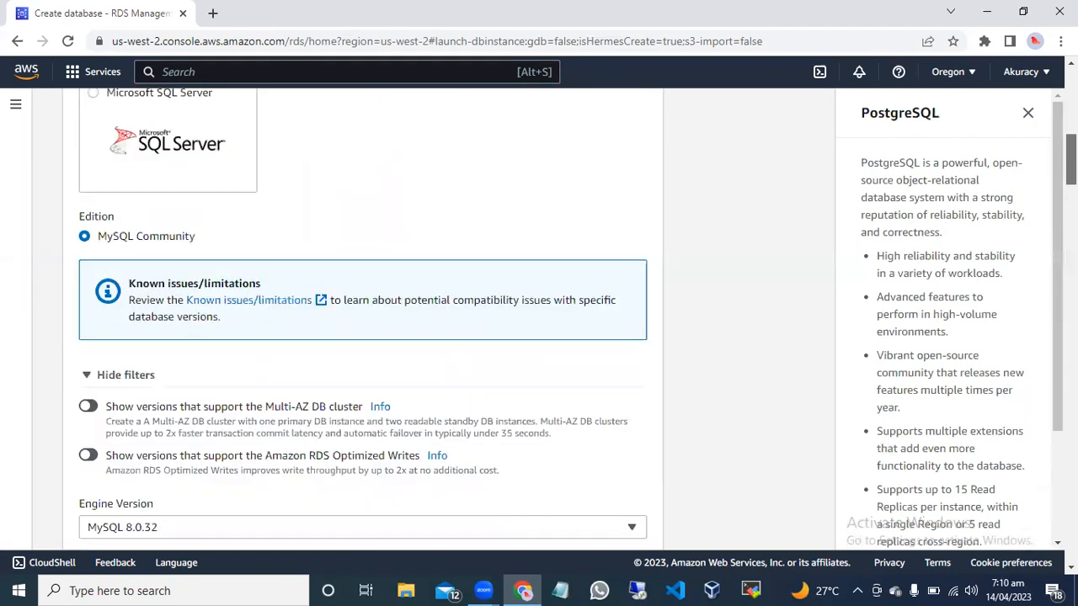
pyautogui.scroll(-1, 370, 329)
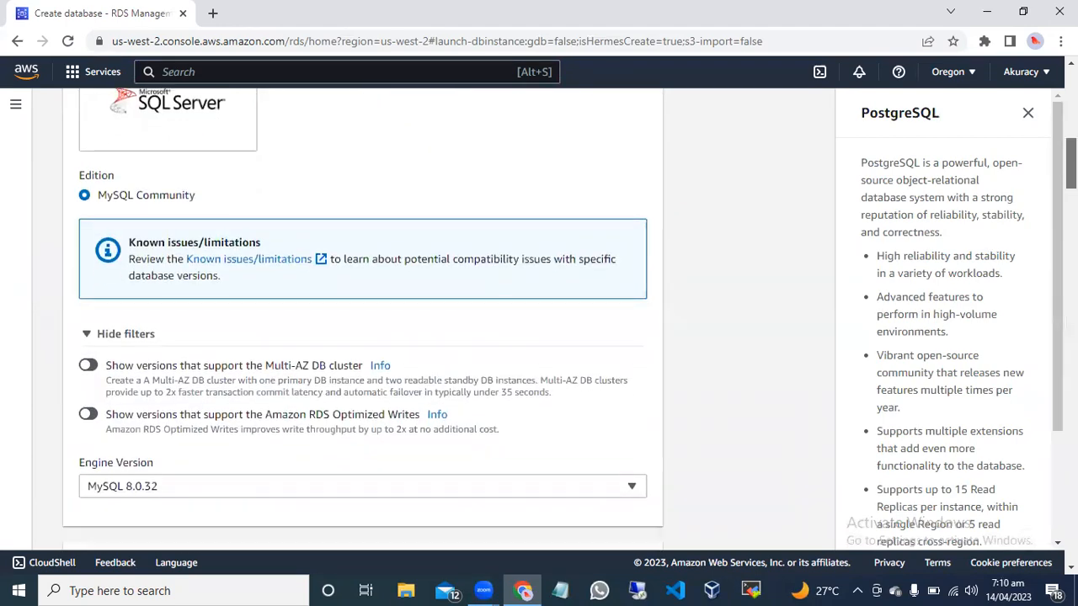
pyautogui.scroll(5, 371, 328)
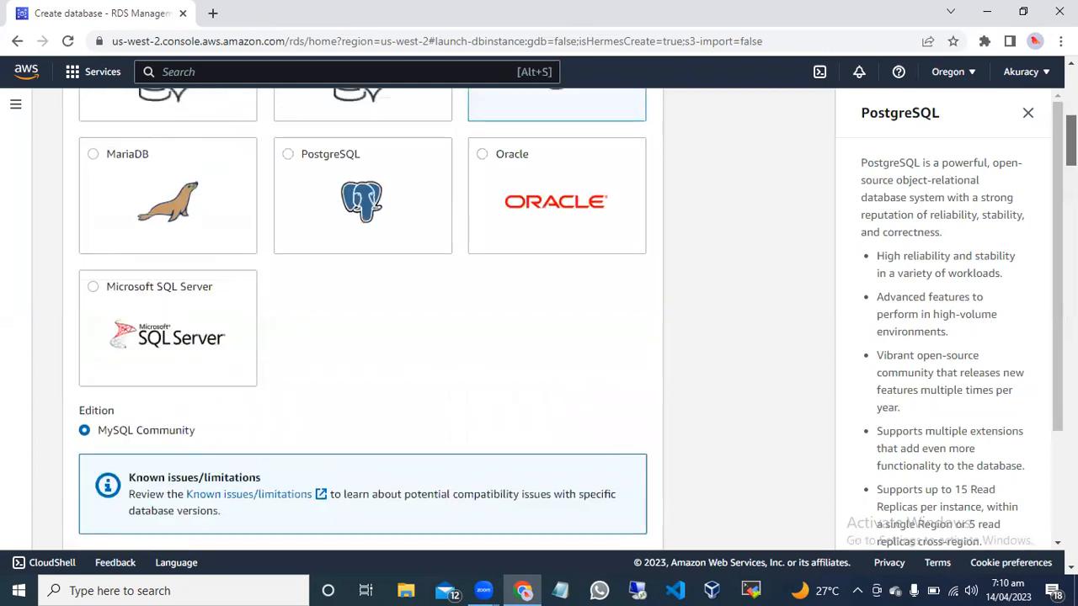
pyautogui.scroll(3, 363, 320)
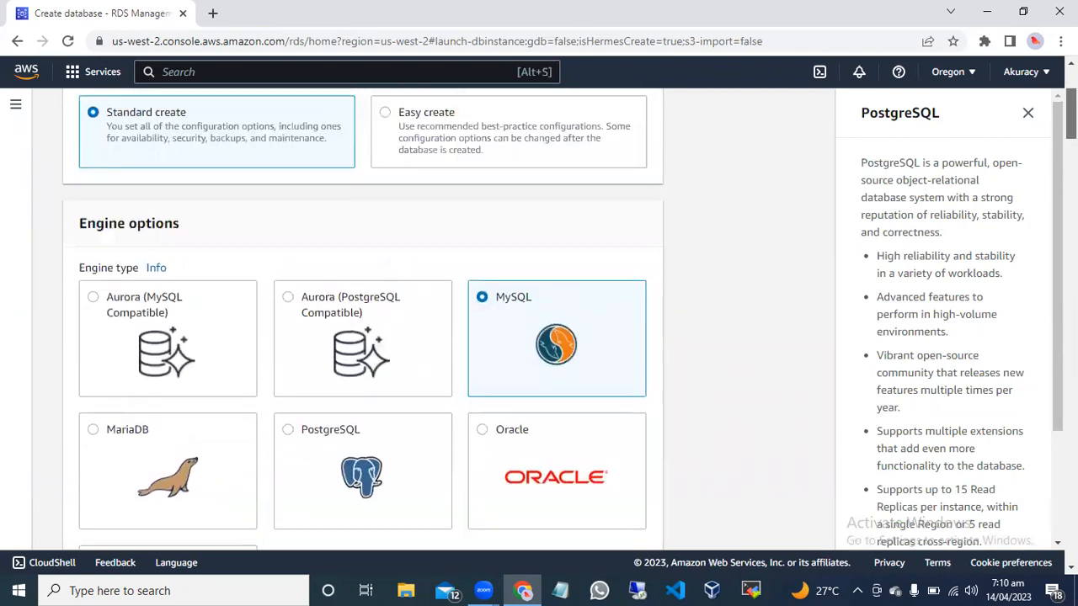
pyautogui.scroll(-2, 362, 320)
pyautogui.scroll(-2, 362, 320)
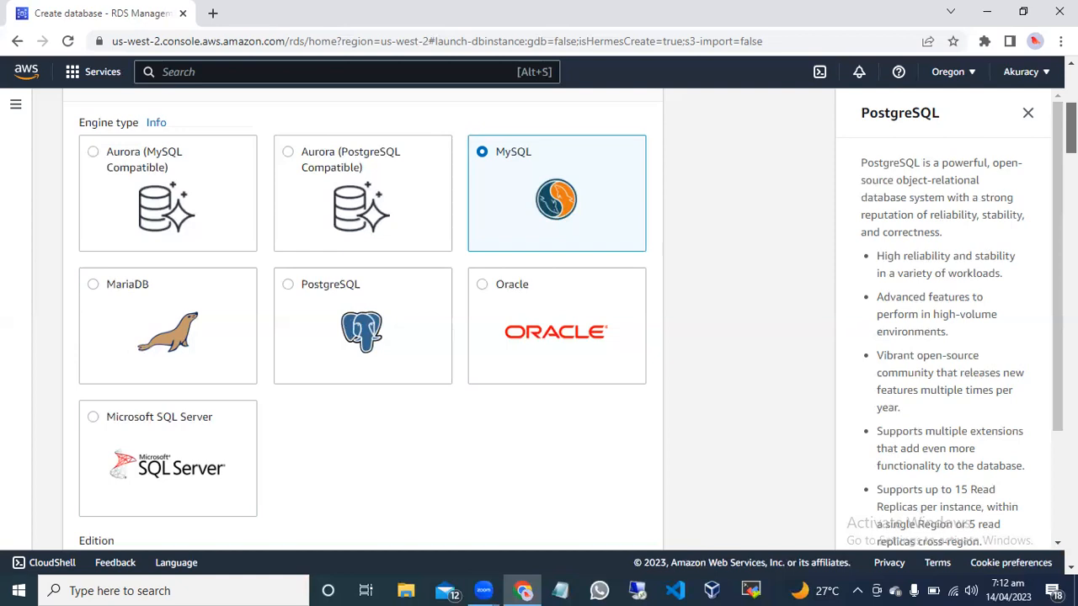
pyautogui.scroll(-3, 362, 320)
pyautogui.scroll(-1, 362, 320)
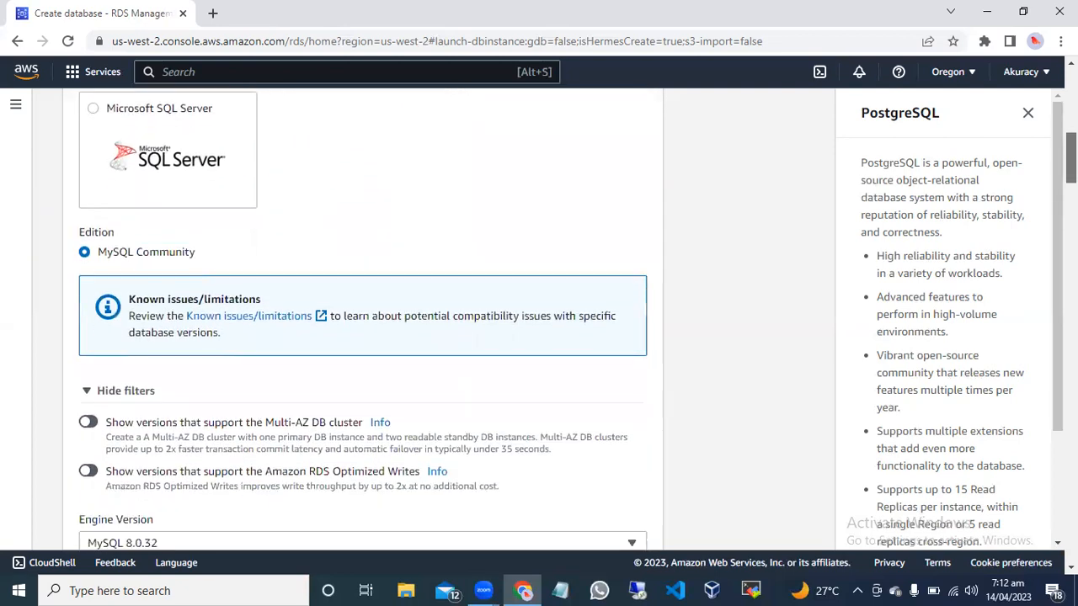
pyautogui.scroll(-3, 362, 320)
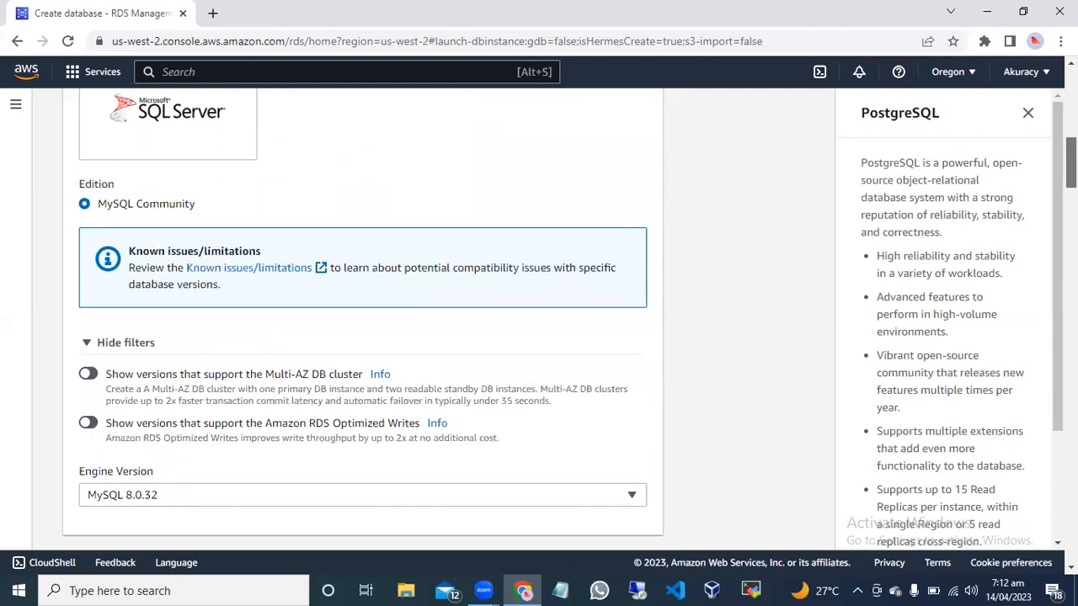
pyautogui.scroll(-1, 505, 243)
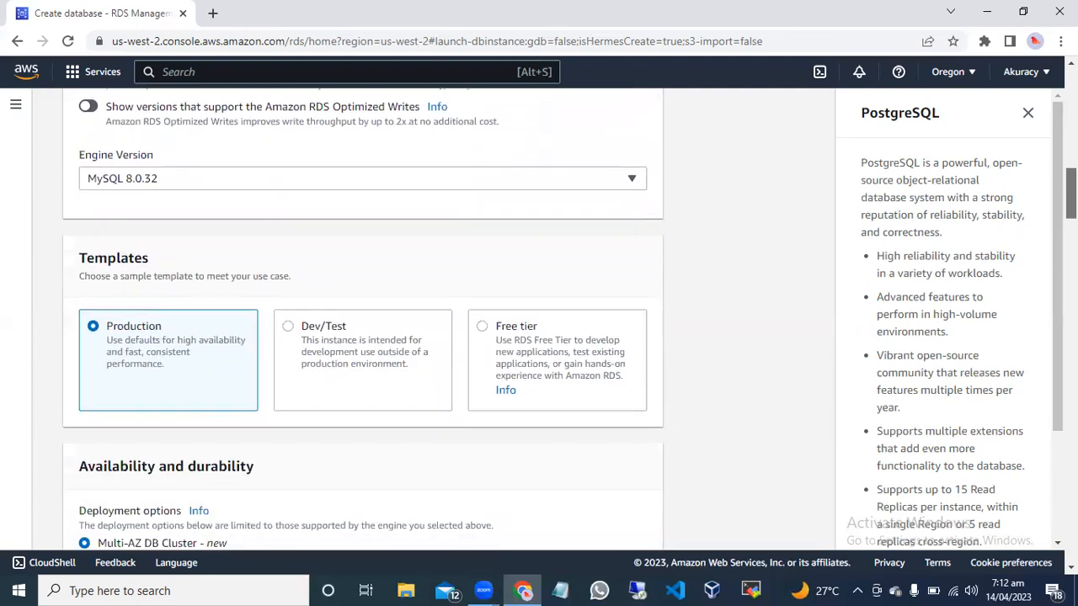
pyautogui.click(544, 179)
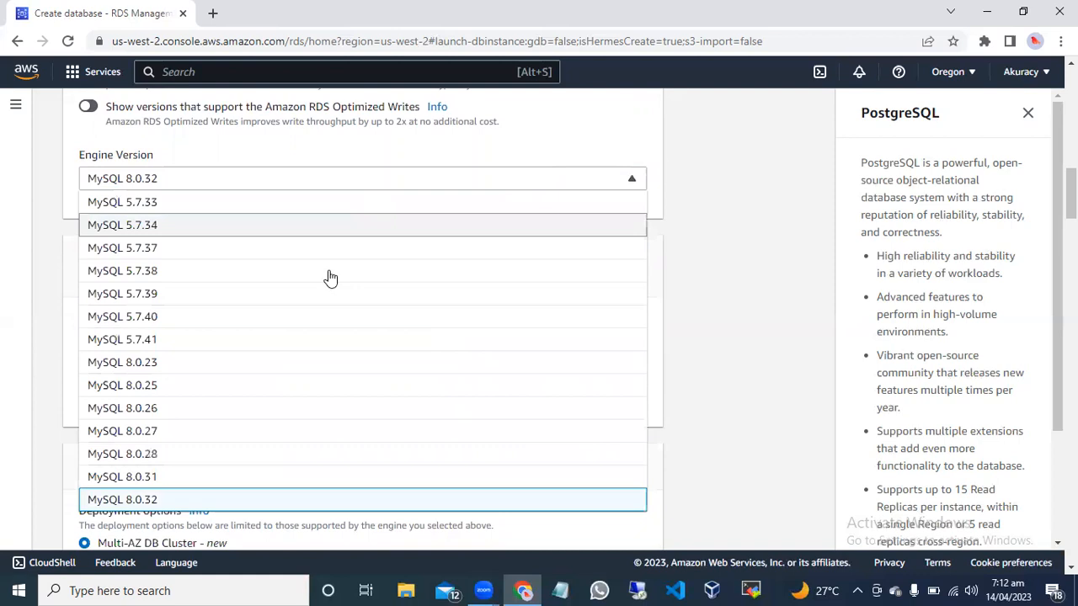
pyautogui.click(156, 500)
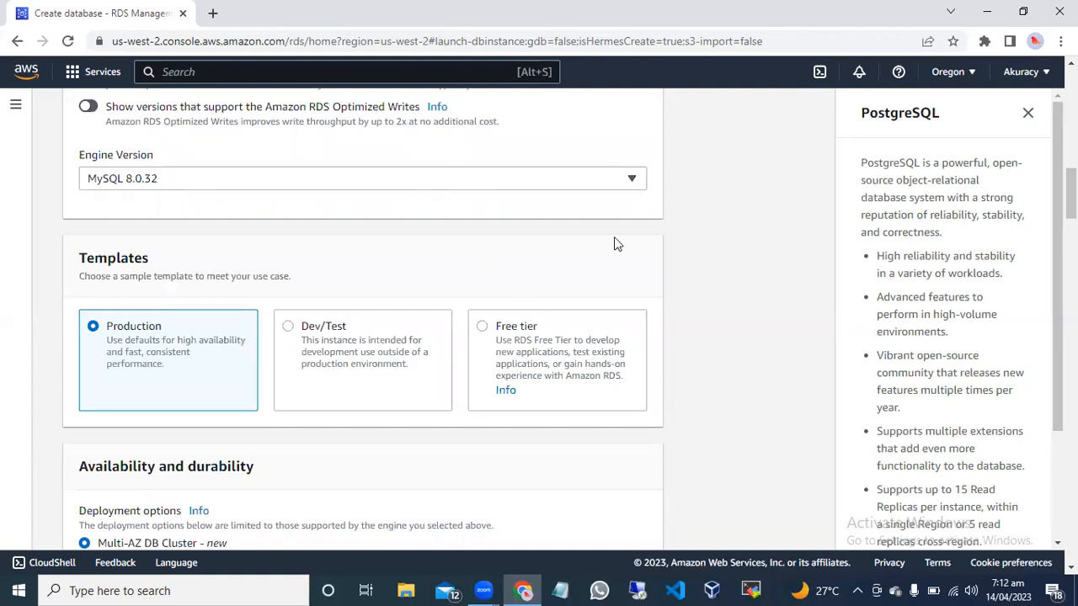
pyautogui.click(574, 182)
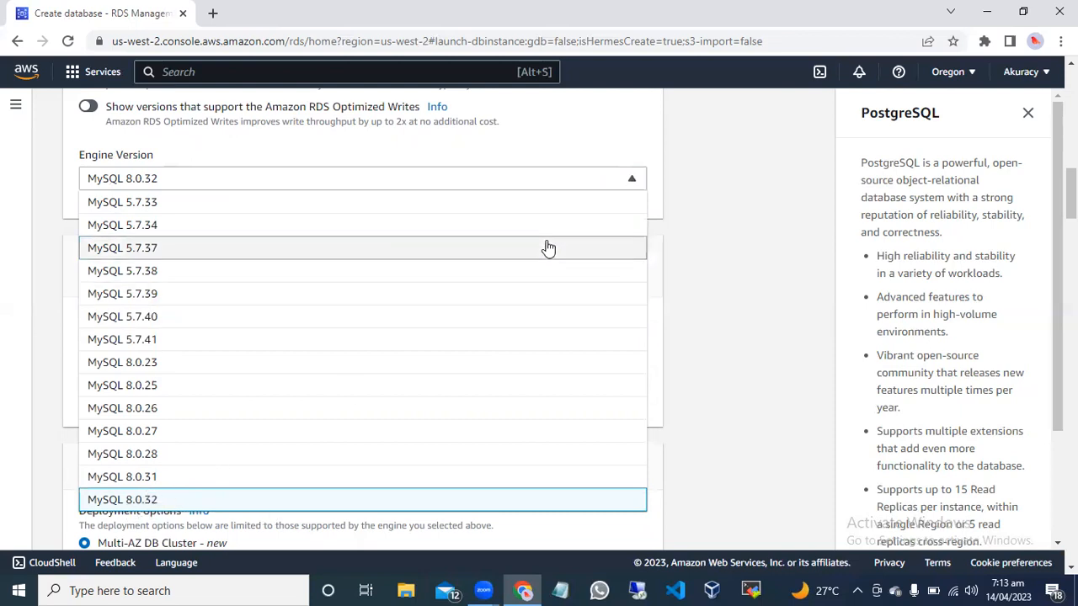
pyautogui.click(592, 182)
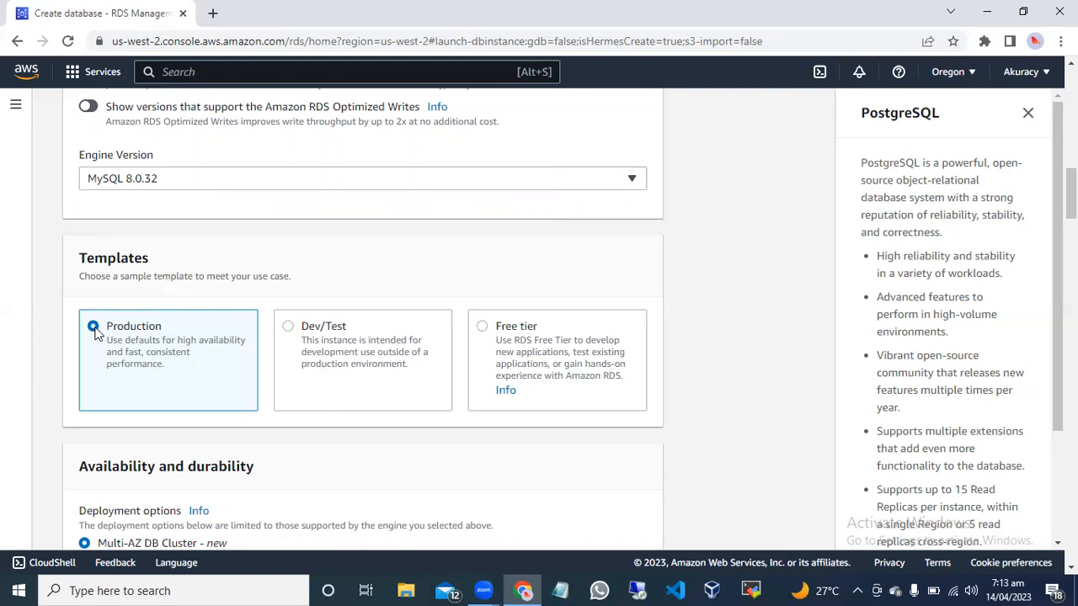
# Compare the deployment options of the Free tier and Production templates, and choose Free tier for the database.
pyautogui.click(482, 328)
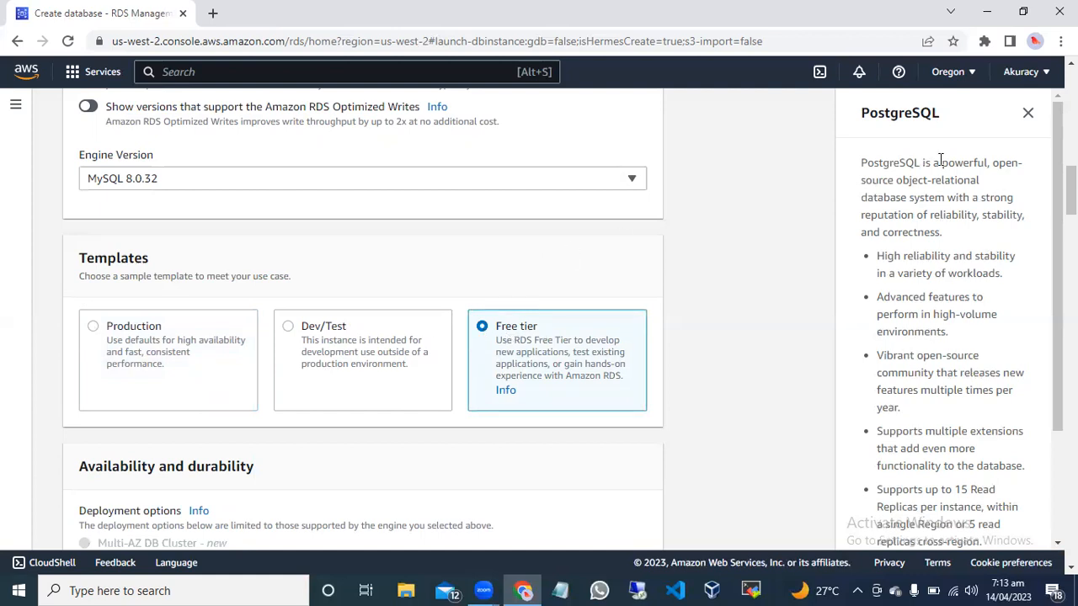
pyautogui.scroll(-3, 570, 320)
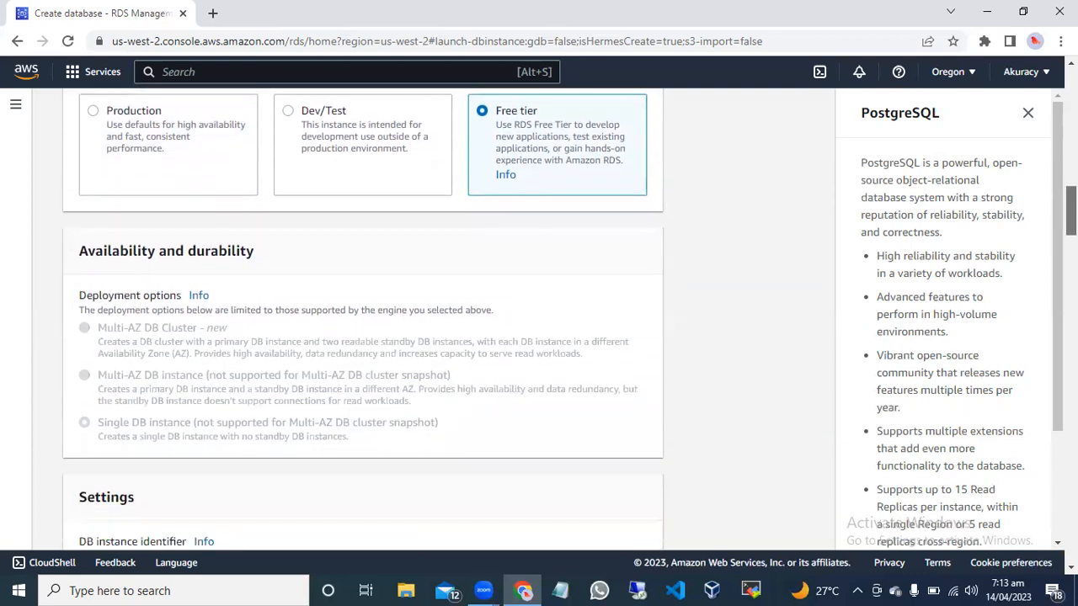
pyautogui.scroll(-1, 569, 320)
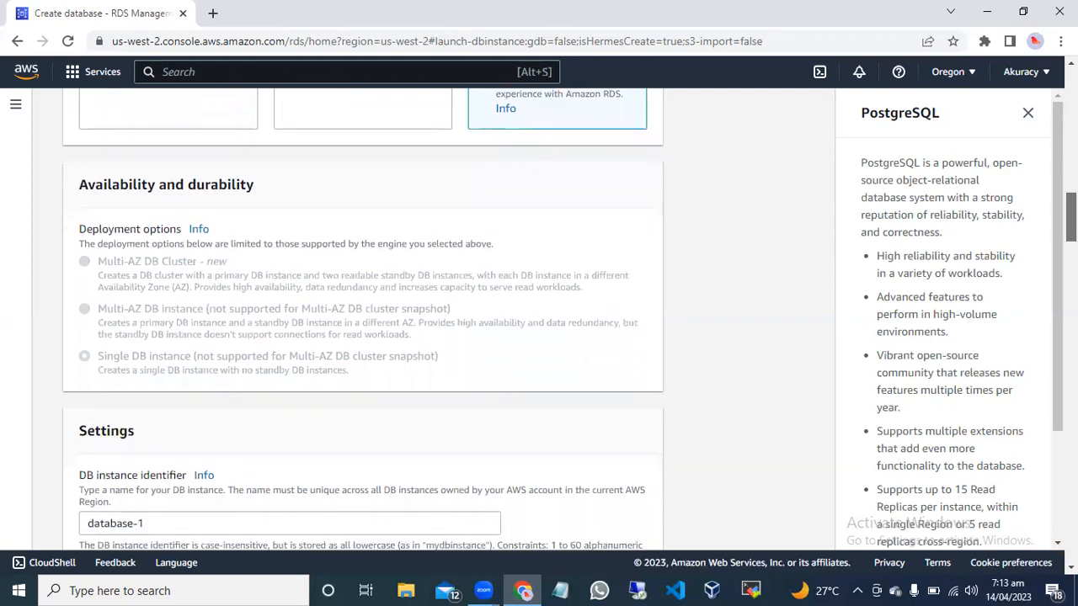
pyautogui.scroll(2, 691, 181)
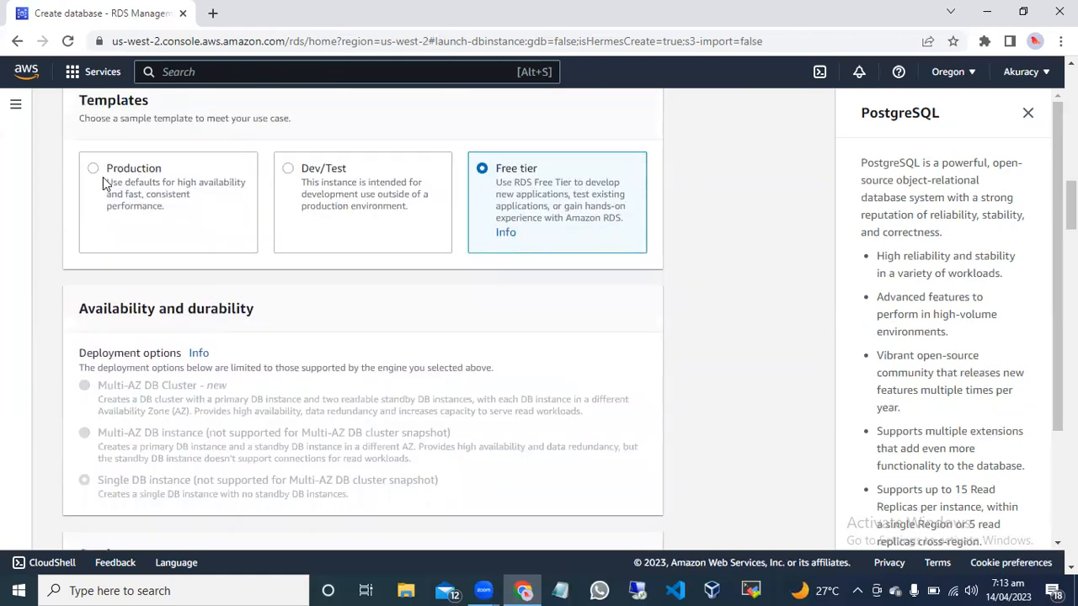
pyautogui.click(93, 171)
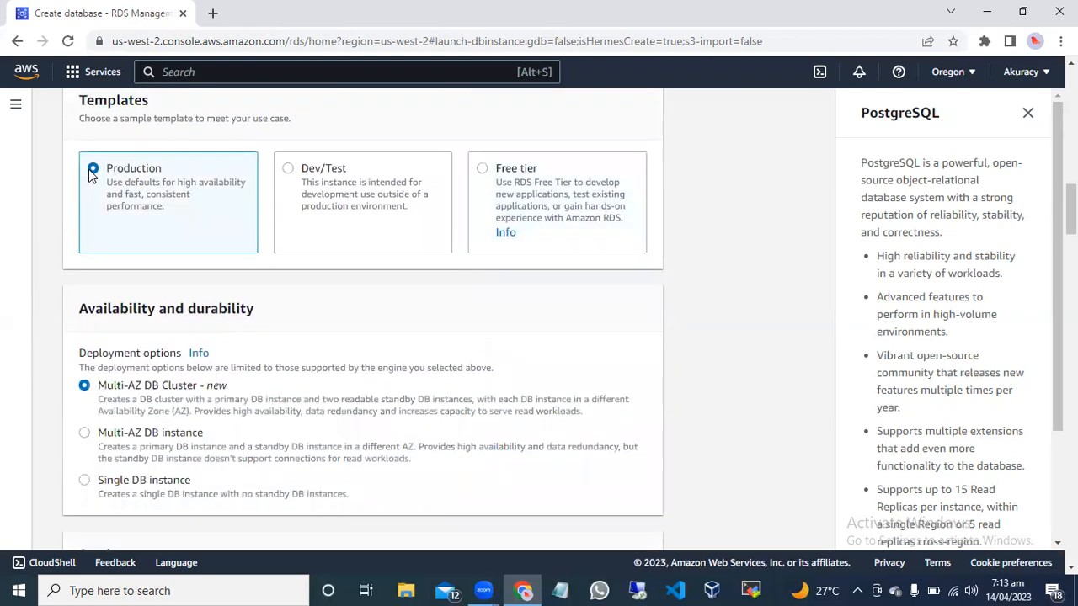
pyautogui.click(484, 170)
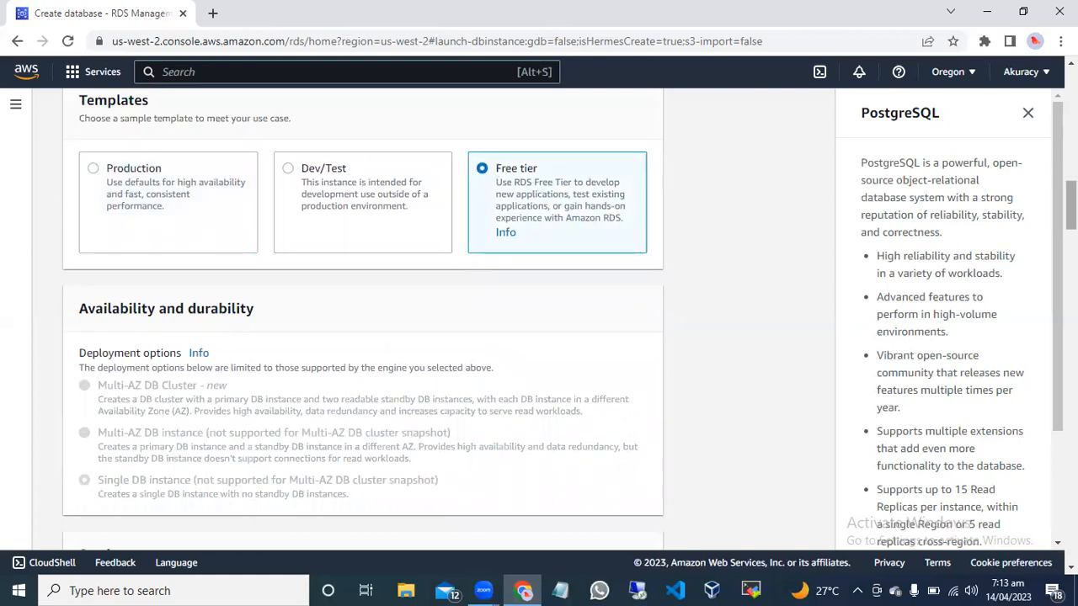
pyautogui.scroll(-1, 363, 320)
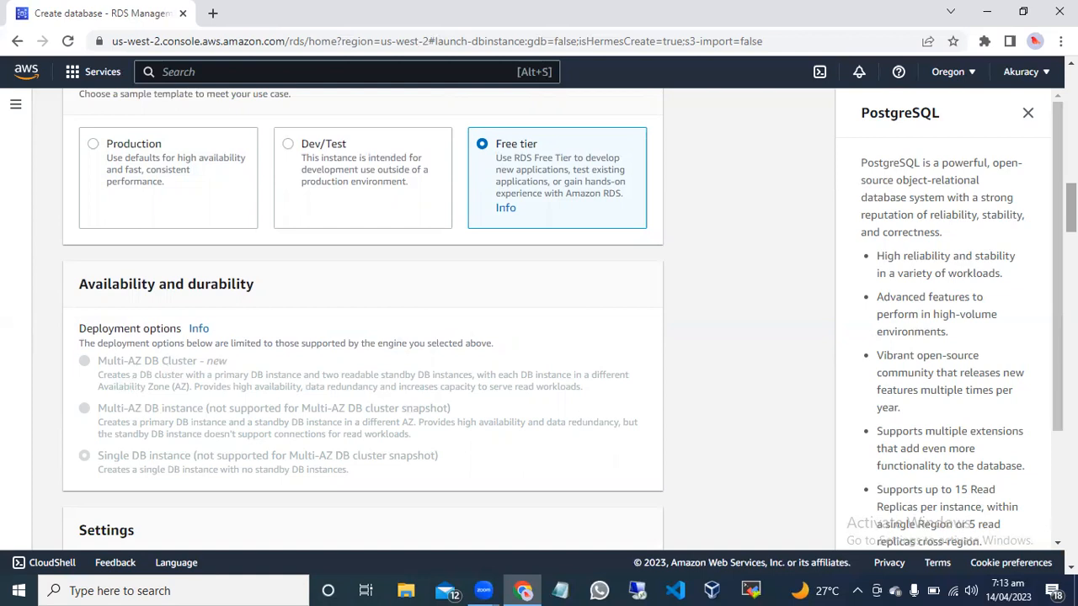
pyautogui.scroll(-3, 556, 319)
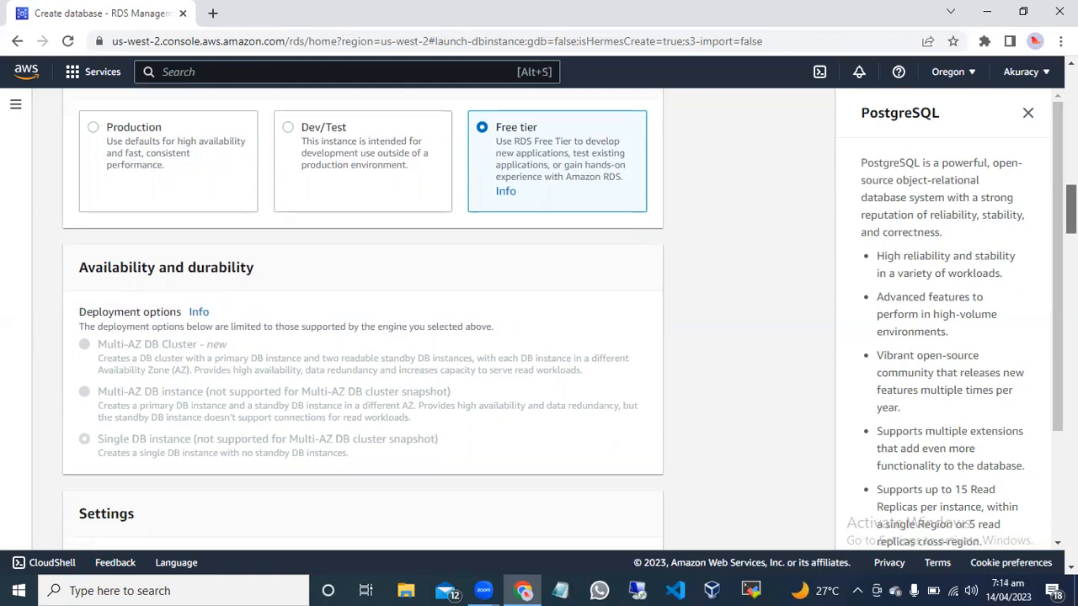
pyautogui.scroll(-2, 556, 320)
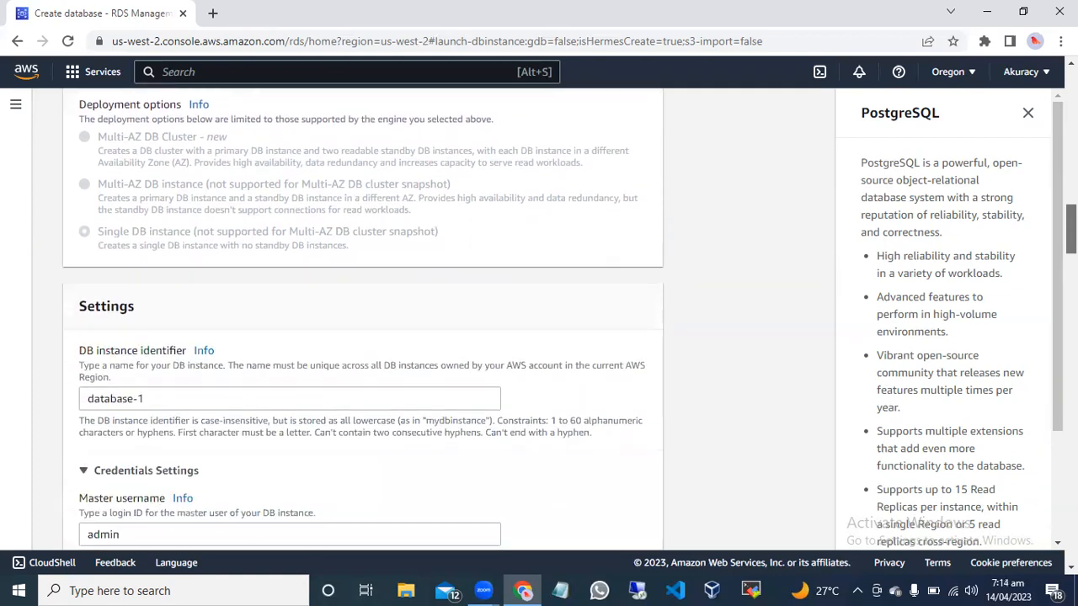
pyautogui.scroll(10, 362, 320)
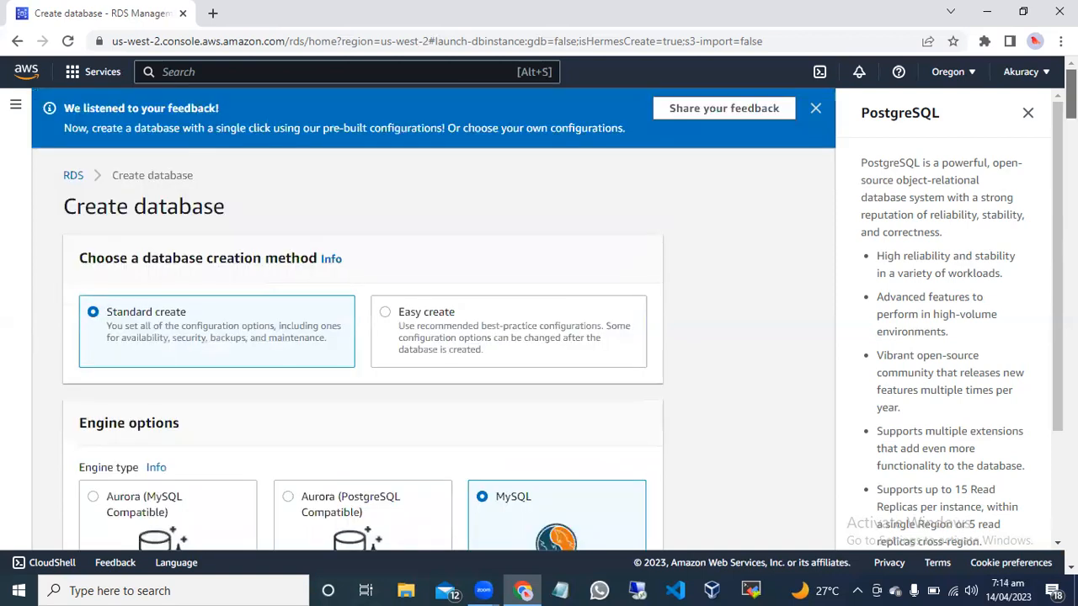
# Set the DB instance identifier in the database settings to rollydb.
pyautogui.scroll(-3, 362, 320)
pyautogui.scroll(3, 362, 320)
pyautogui.scroll(-13, 362, 320)
pyautogui.scroll(-4, 362, 320)
pyautogui.scroll(-8, 362, 320)
pyautogui.scroll(-6, 363, 320)
pyautogui.scroll(-3, 190, 221)
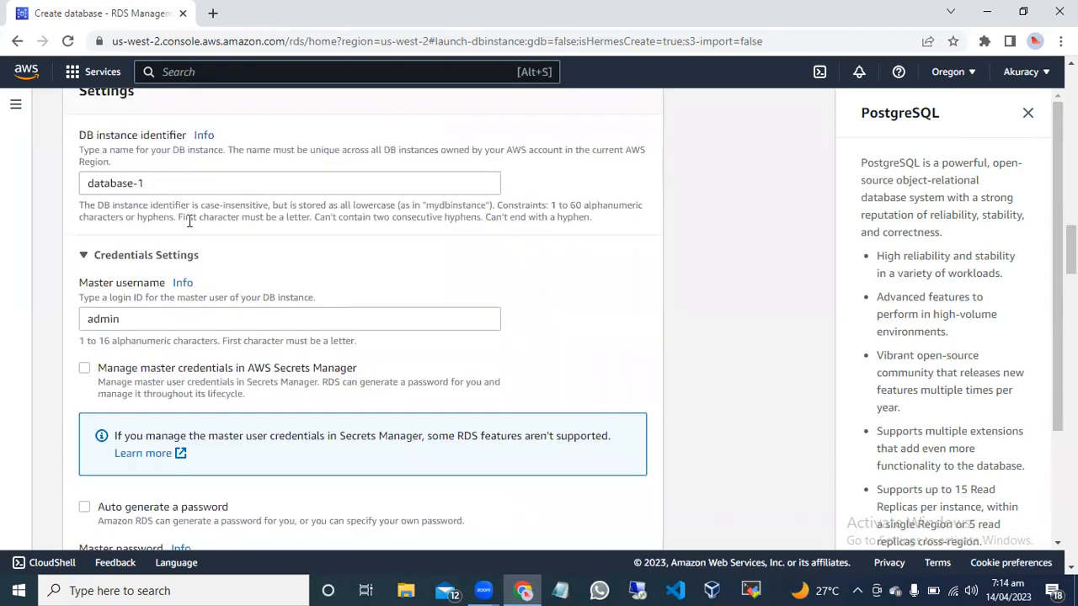
pyautogui.moveTo(145, 182); pyautogui.dragTo(89, 183)
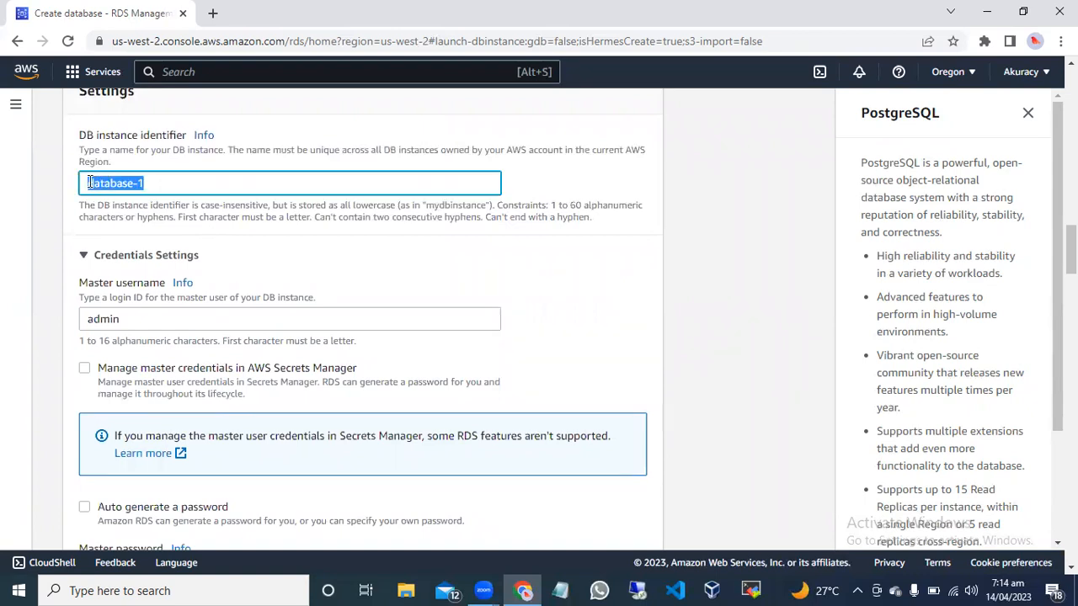
pyautogui.press('BackSpace')
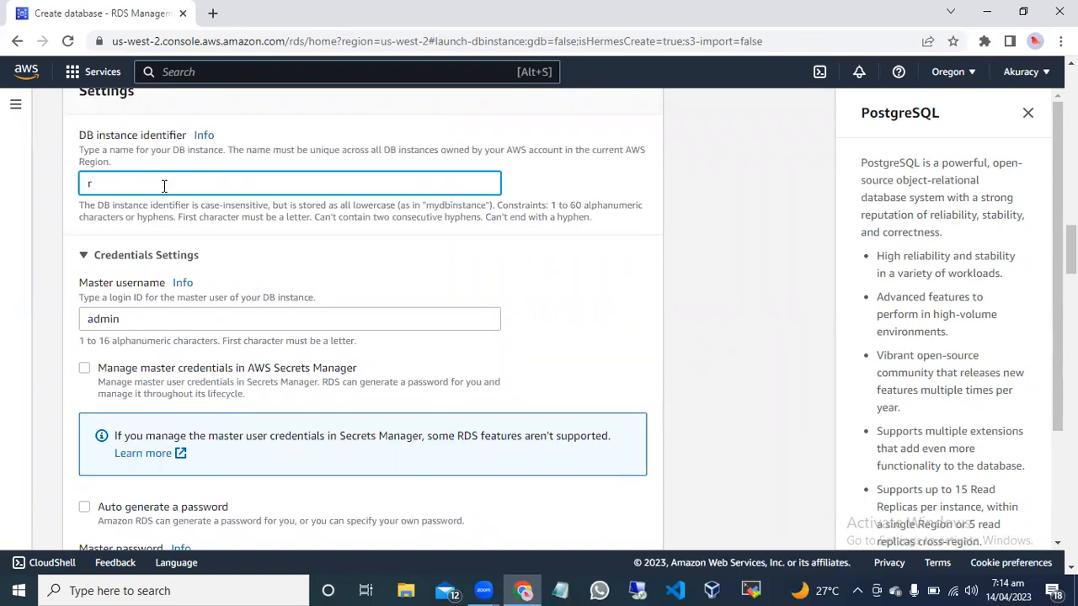
pyautogui.write('rollydb')
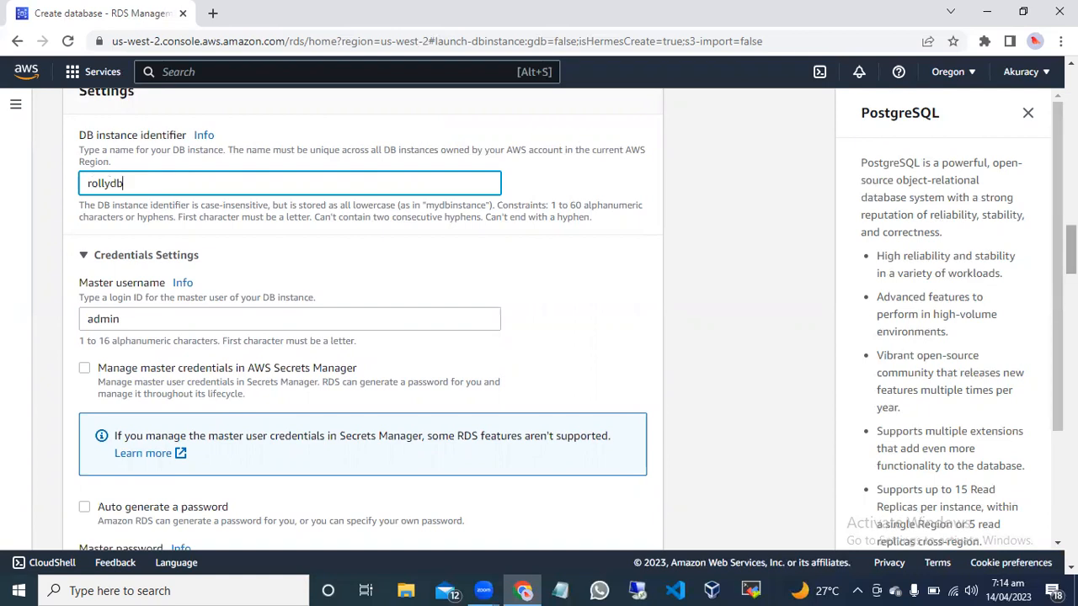
# Enter the master password for the database in the credentials settings and confirm it.
pyautogui.scroll(-2, 539, 320)
pyautogui.scroll(1, 341, 365)
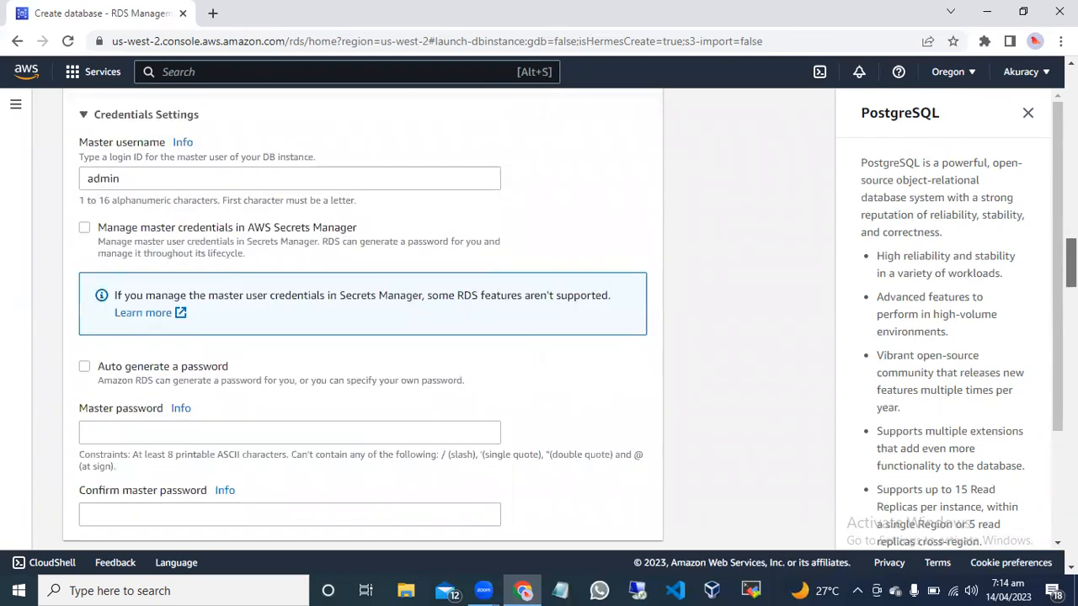
pyautogui.scroll(-1, 341, 366)
pyautogui.click(323, 344)
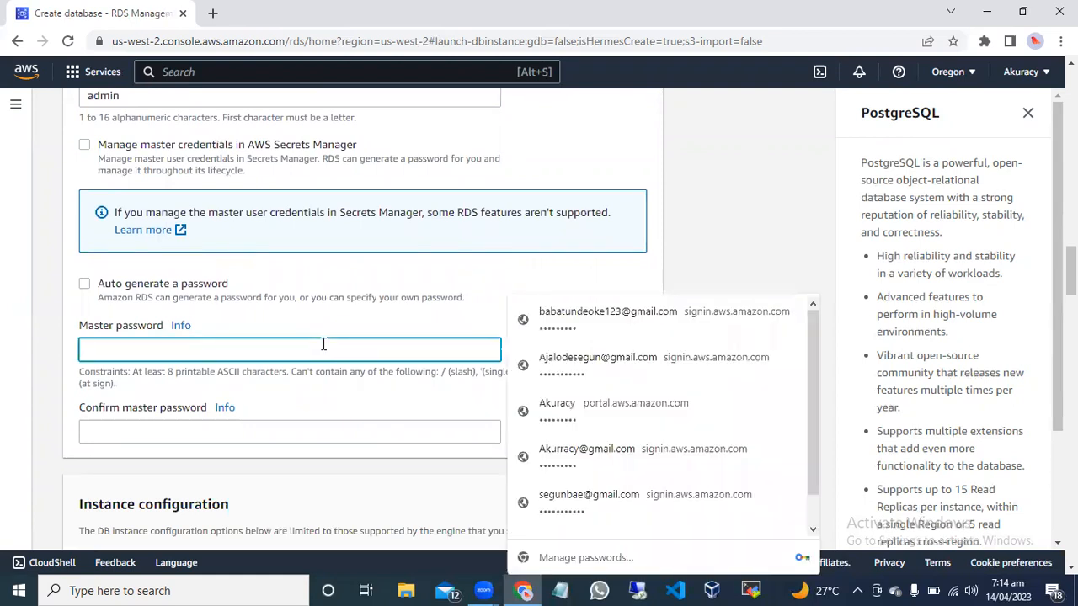
pyautogui.write('••')
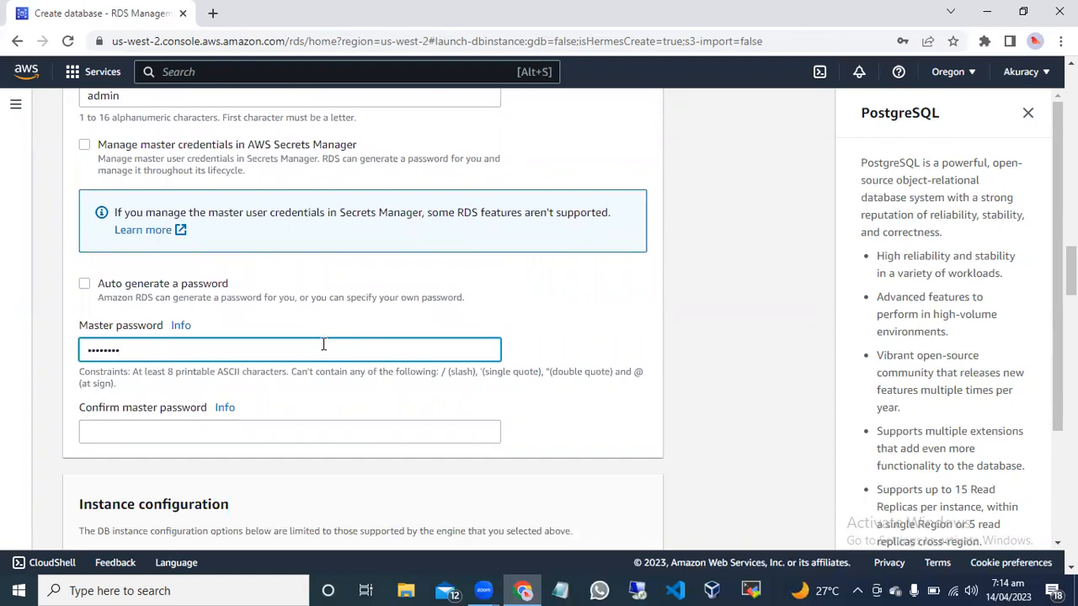
pyautogui.click(251, 431)
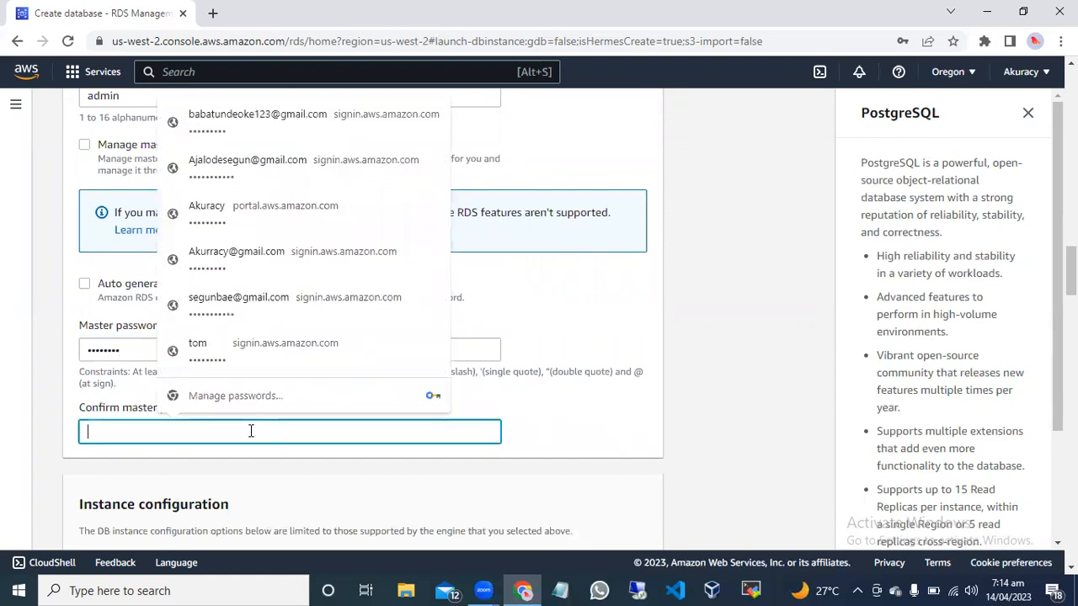
pyautogui.write('••••••')
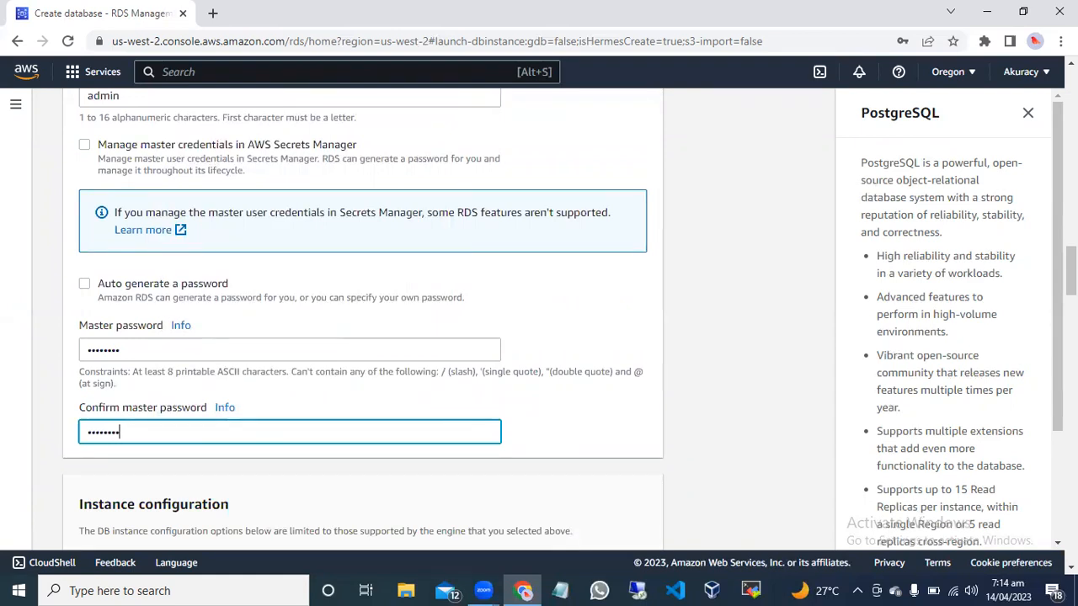
# Examine the instance types offered under Burstable classes and open the help information about the DB instance class.
pyautogui.moveTo(1071, 271); pyautogui.dragTo(1071, 265)
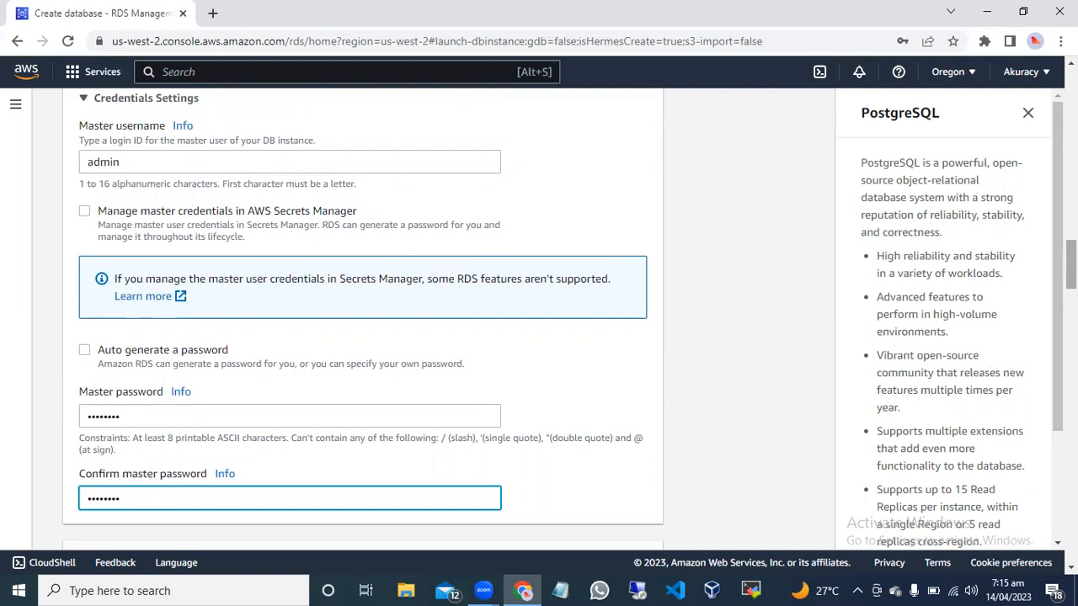
pyautogui.moveTo(1070, 264); pyautogui.dragTo(1071, 316)
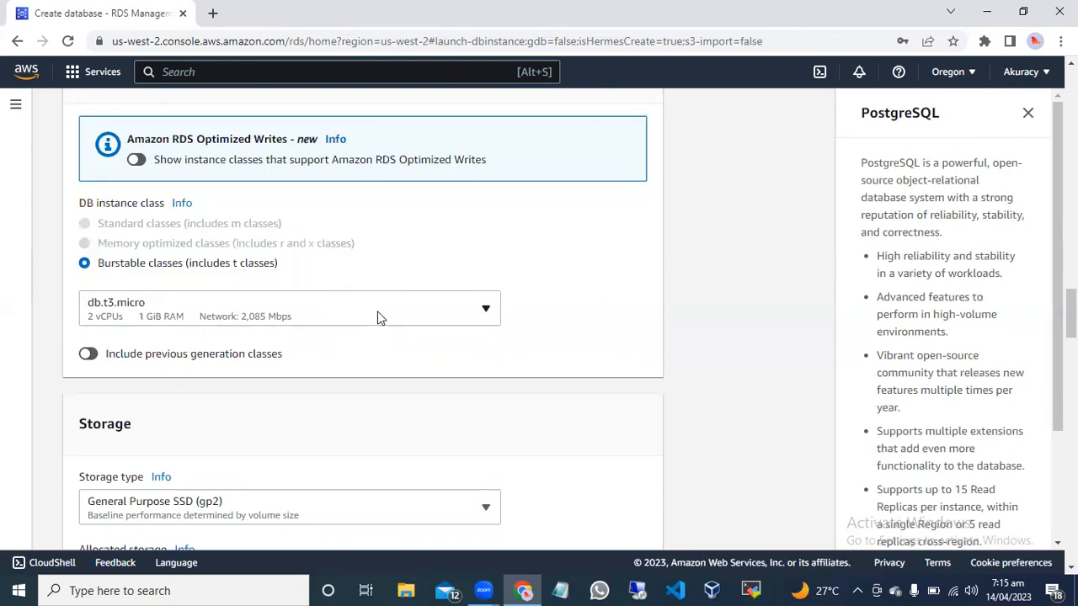
pyautogui.click(436, 319)
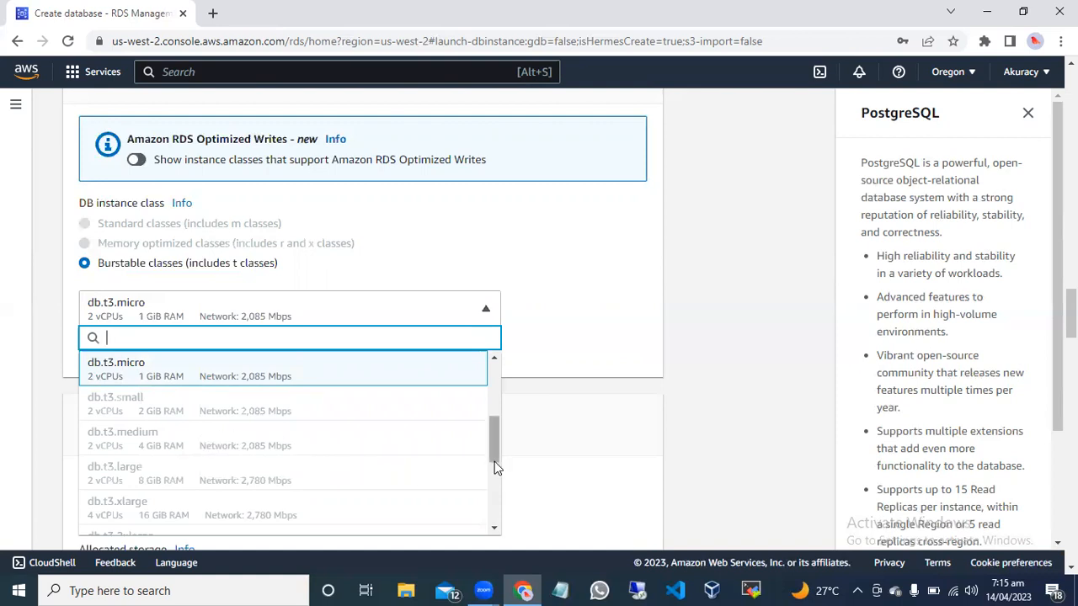
pyautogui.moveTo(495, 457)
pyautogui.mouseDown()
pyautogui.moveTo(496, 396)
pyautogui.moveTo(489, 471)
pyautogui.mouseUp()
pyautogui.scroll(-3, 490, 470)
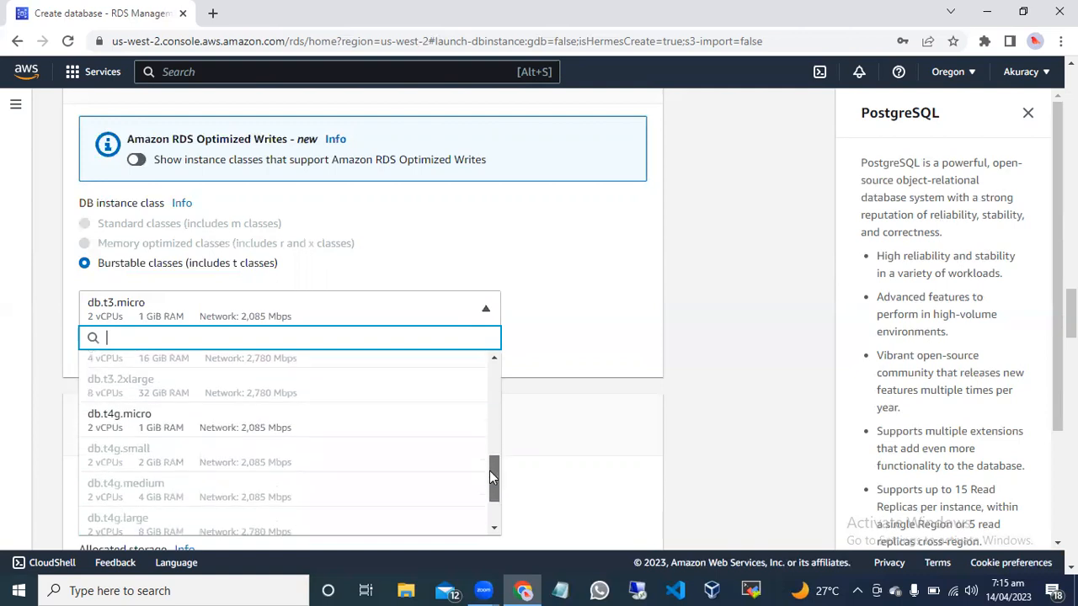
pyautogui.scroll(3, 489, 470)
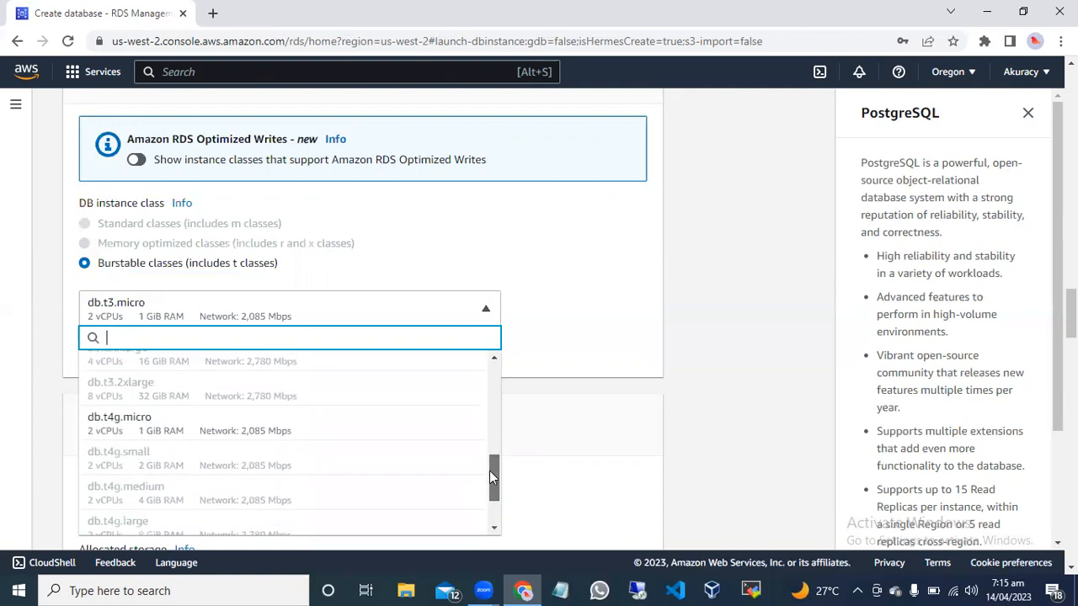
pyautogui.moveTo(487, 455); pyautogui.dragTo(495, 390)
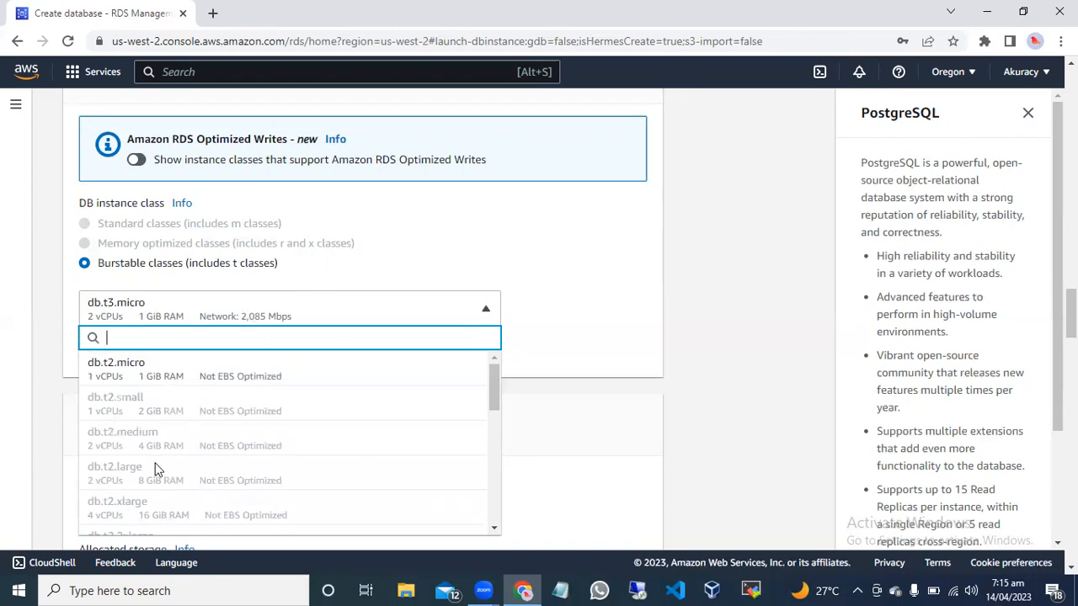
pyautogui.click(577, 315)
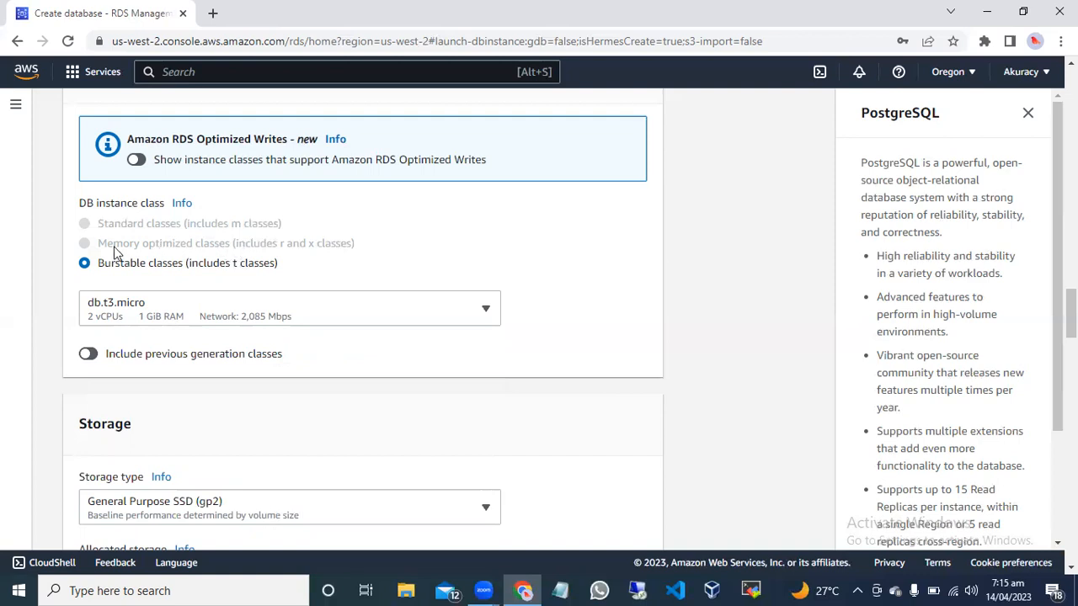
pyautogui.click(183, 205)
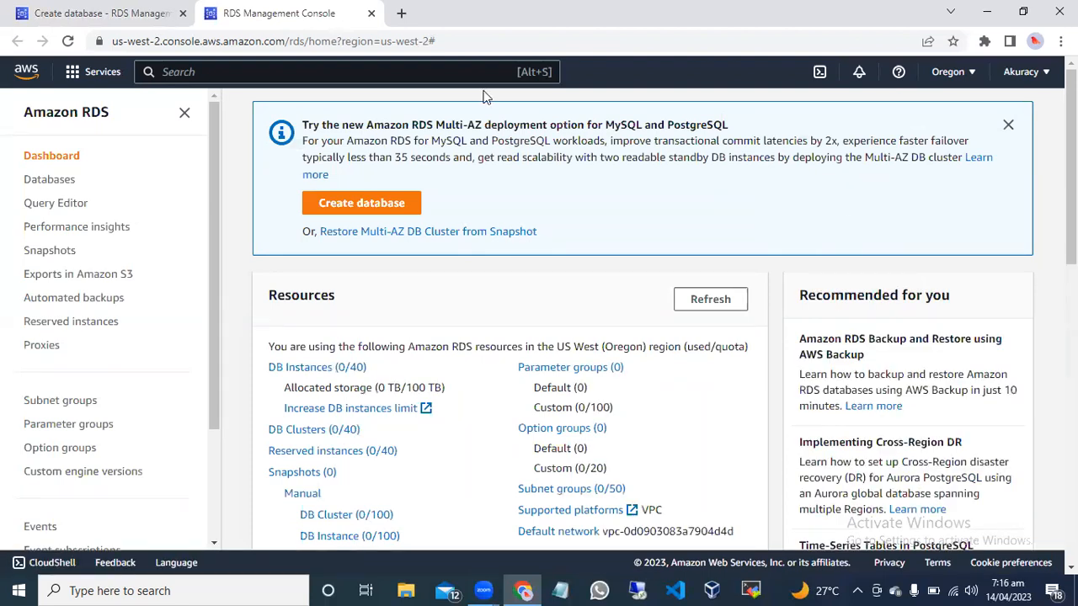
pyautogui.click(372, 15)
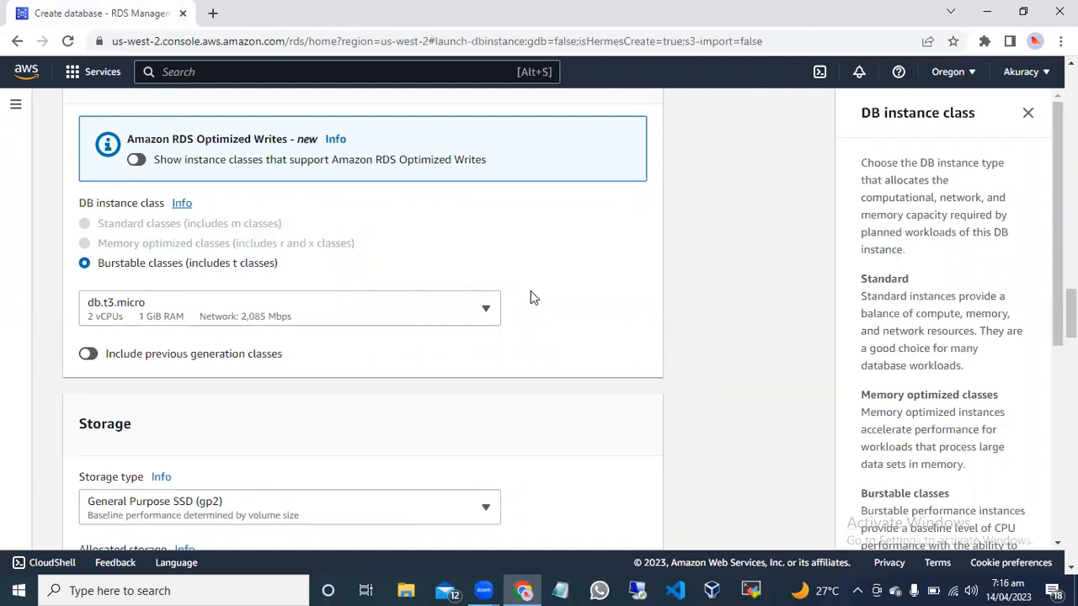
# Examine the storage type options and the allocated storage setting in the Storage section.
pyautogui.scroll(-1, 1070, 313)
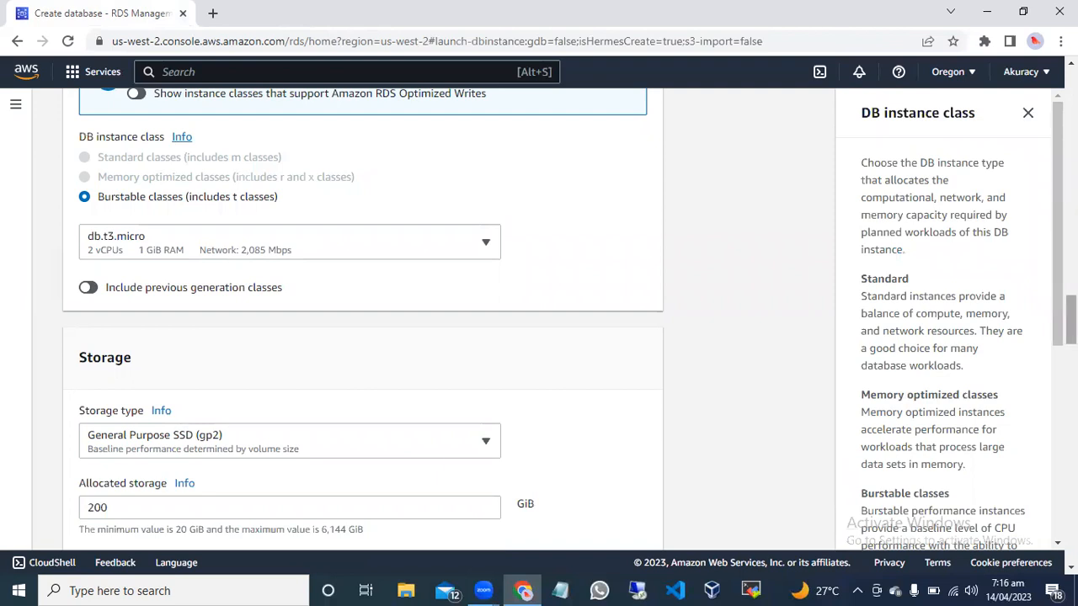
pyautogui.scroll(-1, 1070, 320)
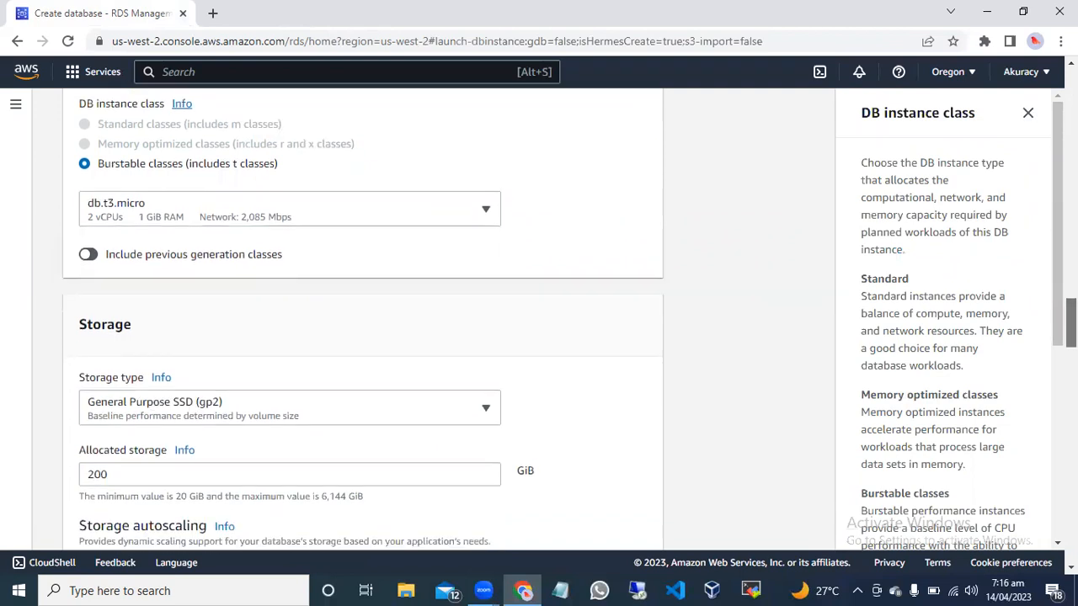
pyautogui.scroll(-2, 1070, 329)
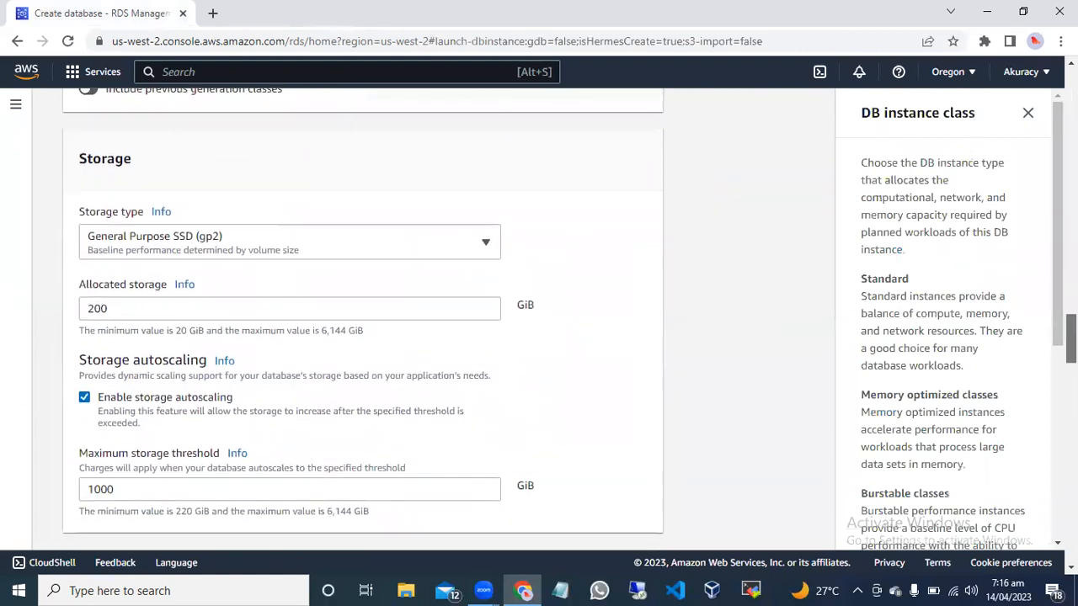
pyautogui.scroll(-1, 1070, 337)
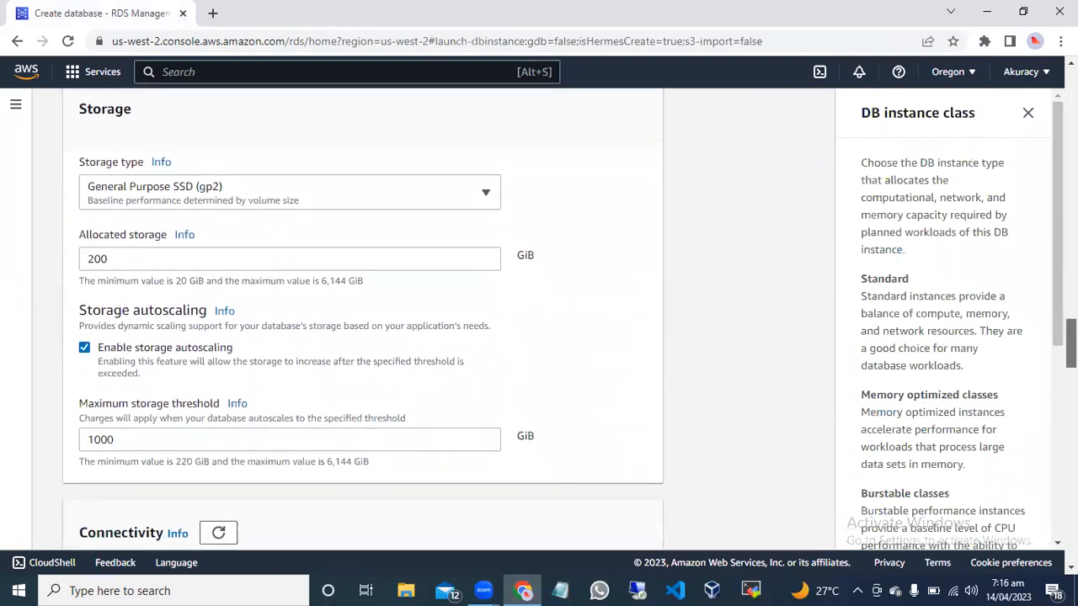
pyautogui.click(410, 188)
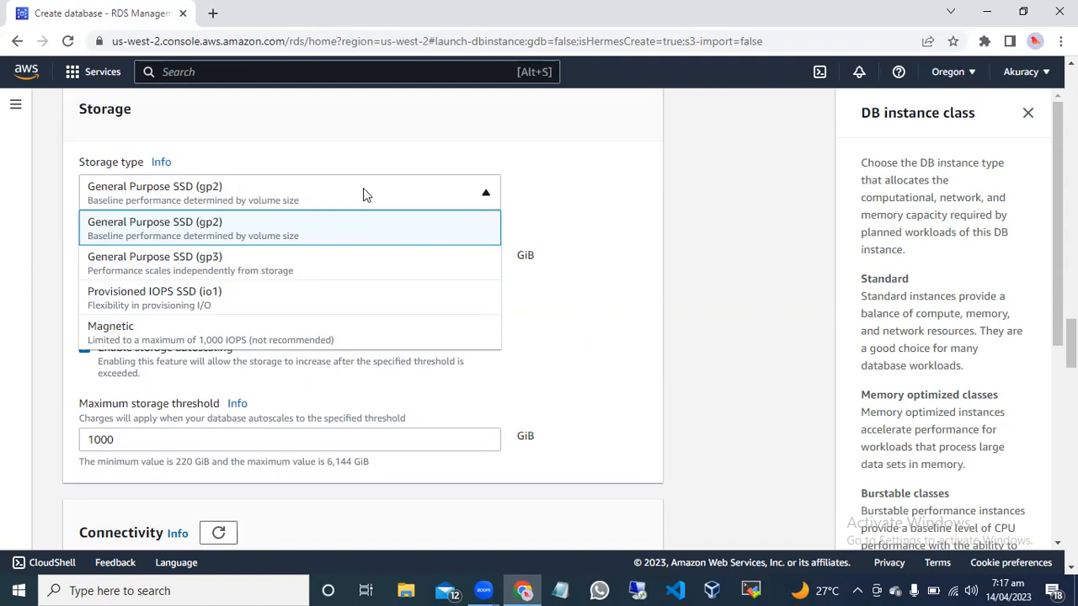
pyautogui.click(474, 199)
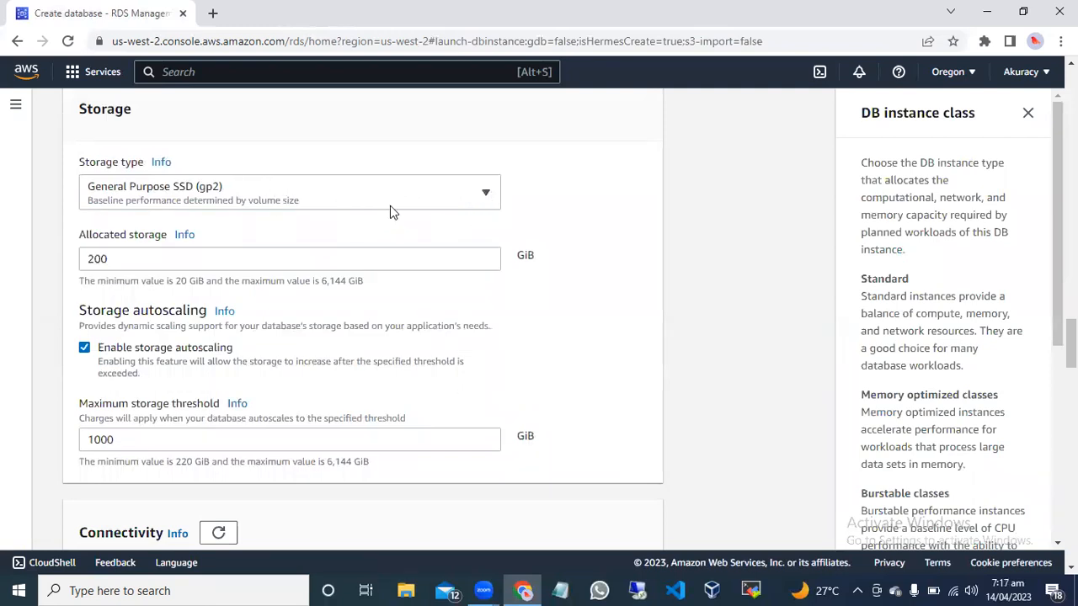
pyautogui.click(125, 259)
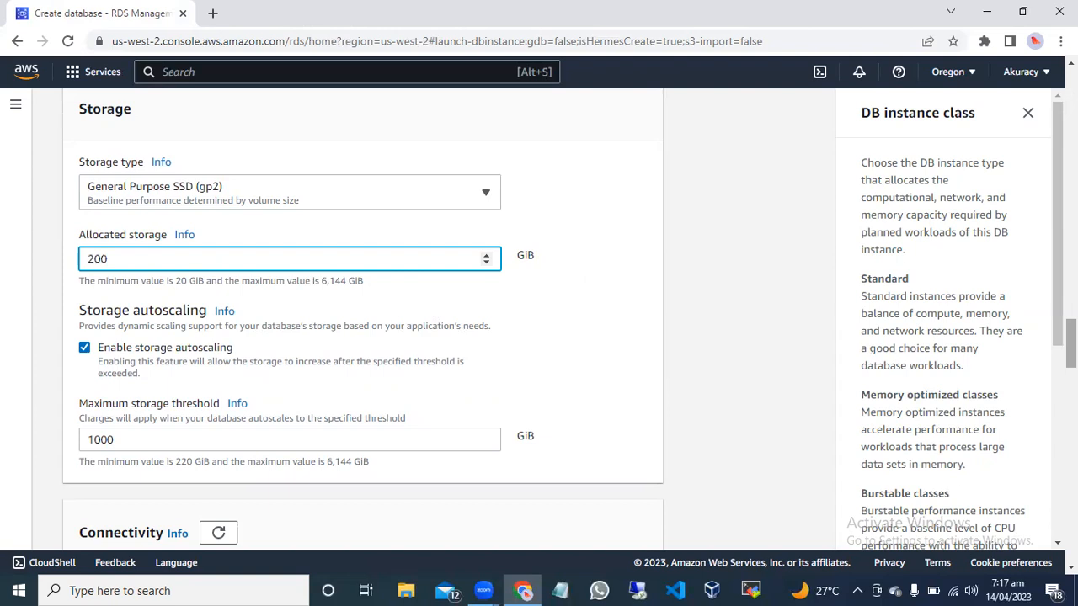
# Check the maximum storage threshold setting and disable storage autoscaling for the database.
pyautogui.scroll(-1, 1071, 343)
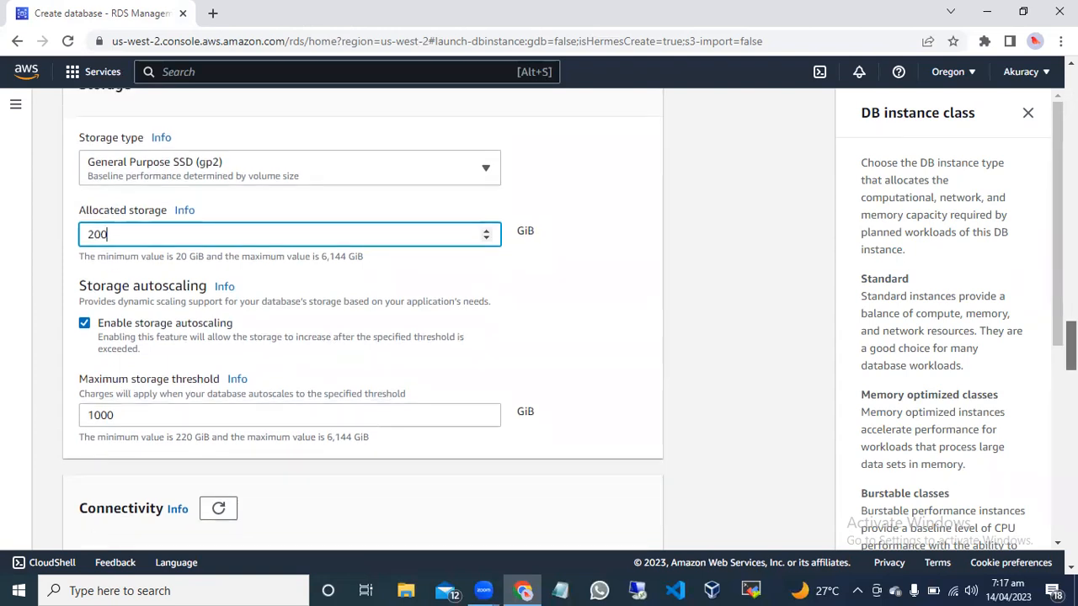
pyautogui.scroll(-2, 1071, 344)
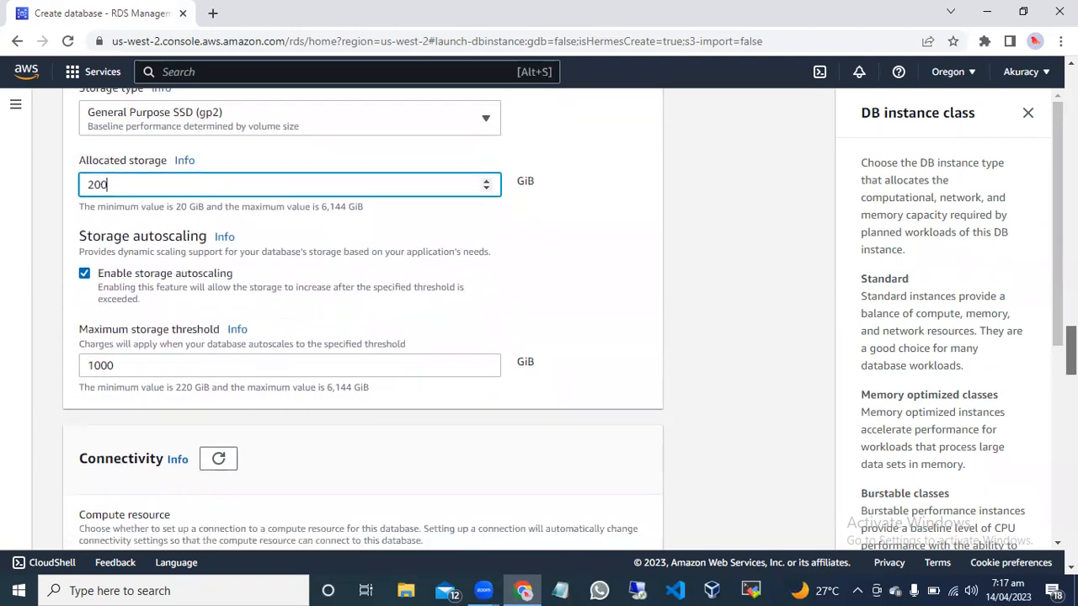
pyautogui.scroll(-1, 1071, 343)
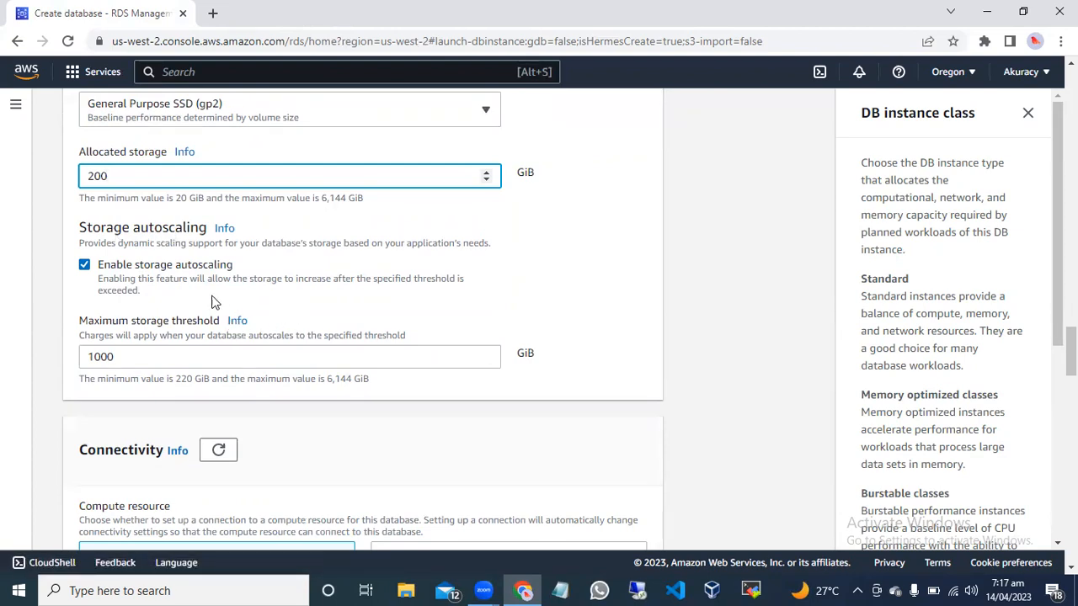
pyautogui.click(85, 266)
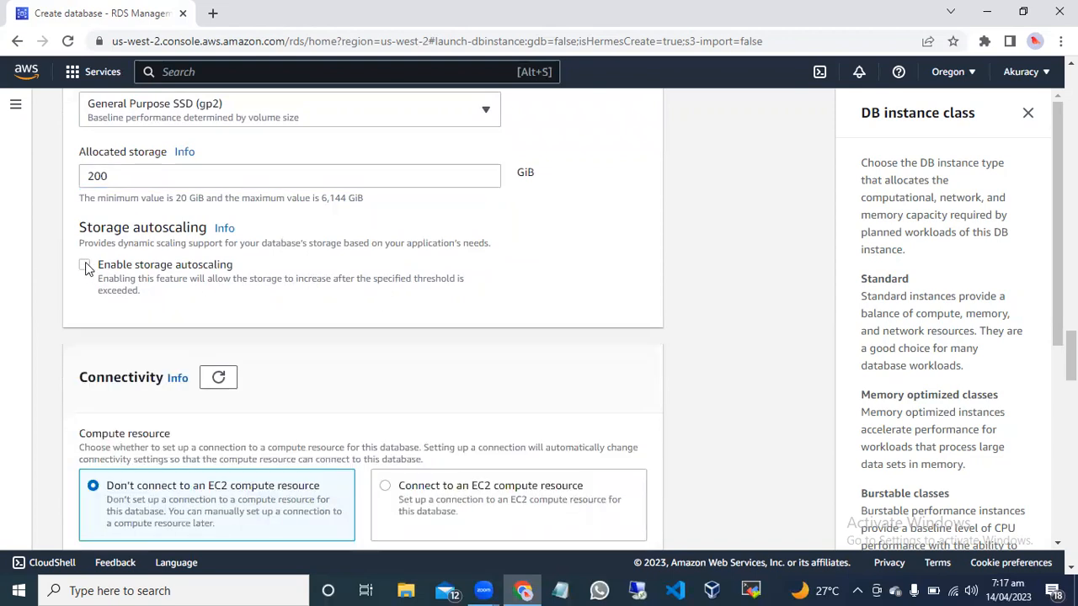
pyautogui.click(85, 266)
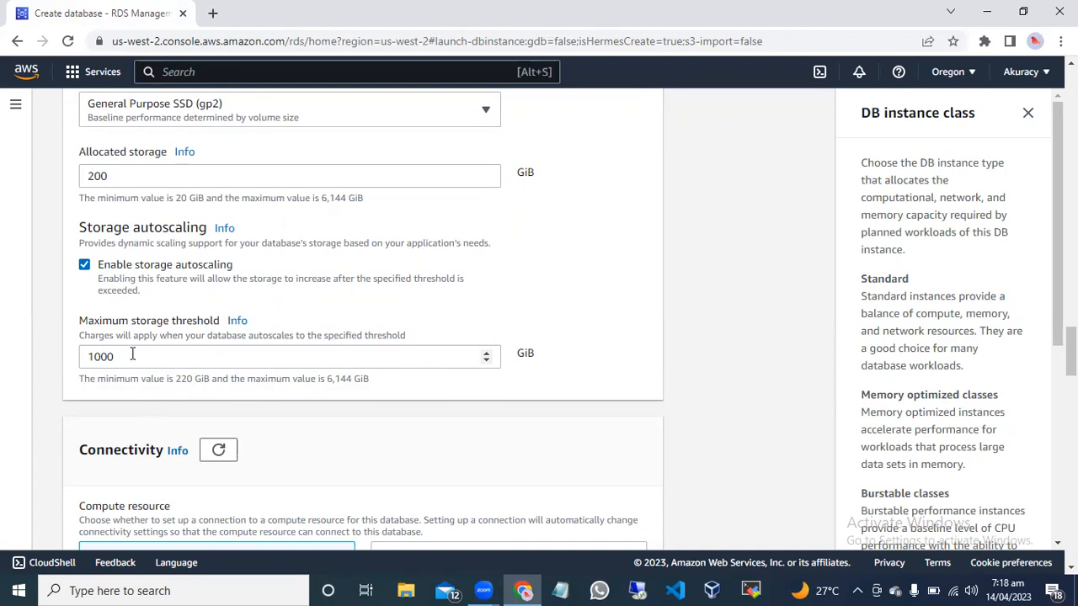
pyautogui.moveTo(129, 356); pyautogui.dragTo(87, 356)
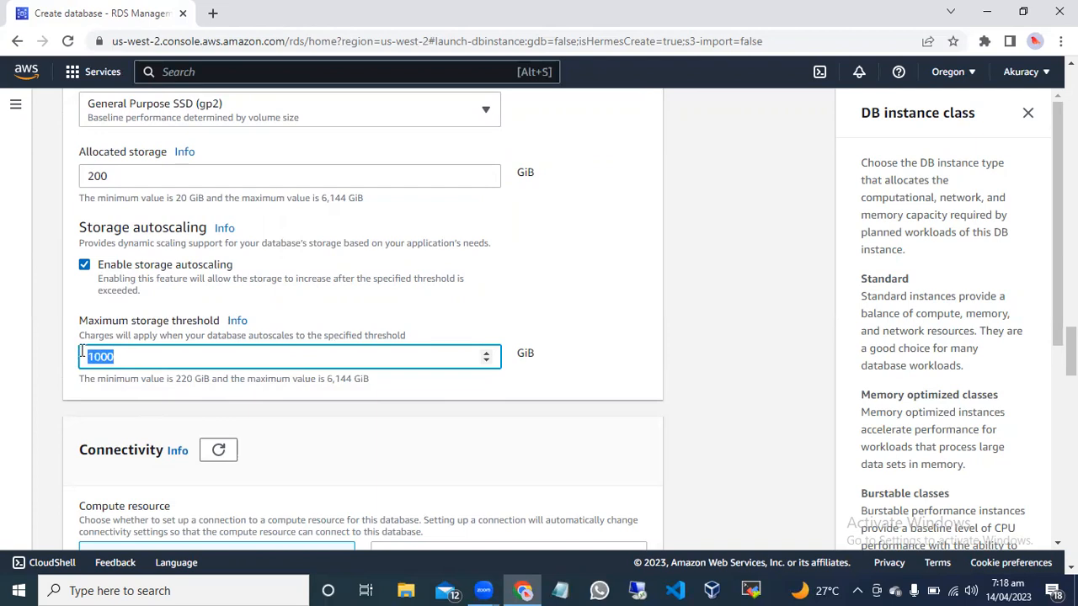
pyautogui.click(125, 356)
pyautogui.moveTo(120, 358); pyautogui.dragTo(83, 356)
pyautogui.click(85, 265)
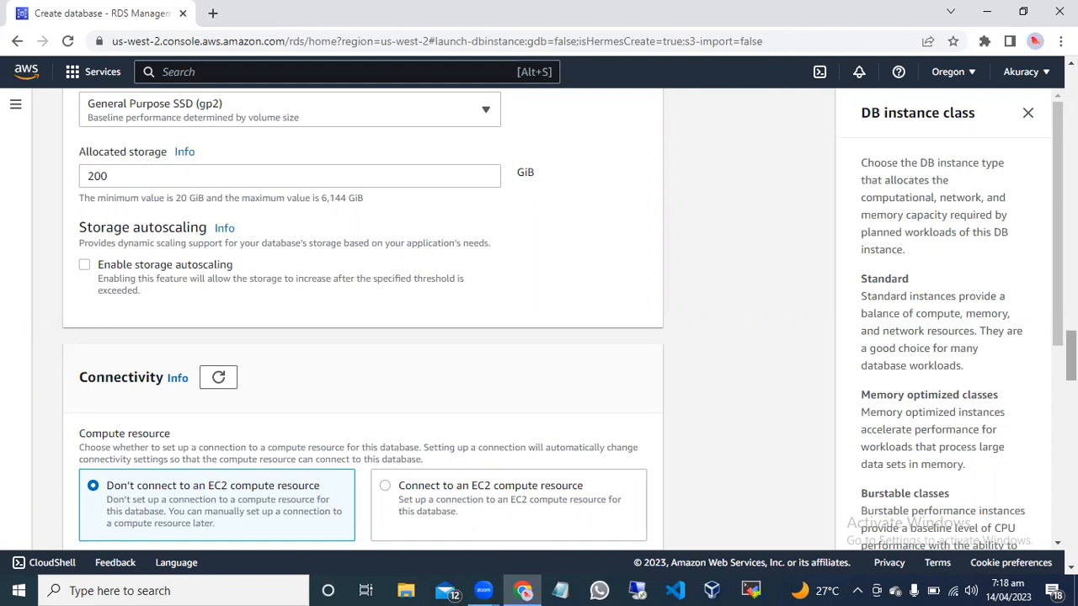
# Examine the compute resource and network type settings in the Connectivity section and the available virtual private cloud options.
pyautogui.scroll(-2, 1071, 354)
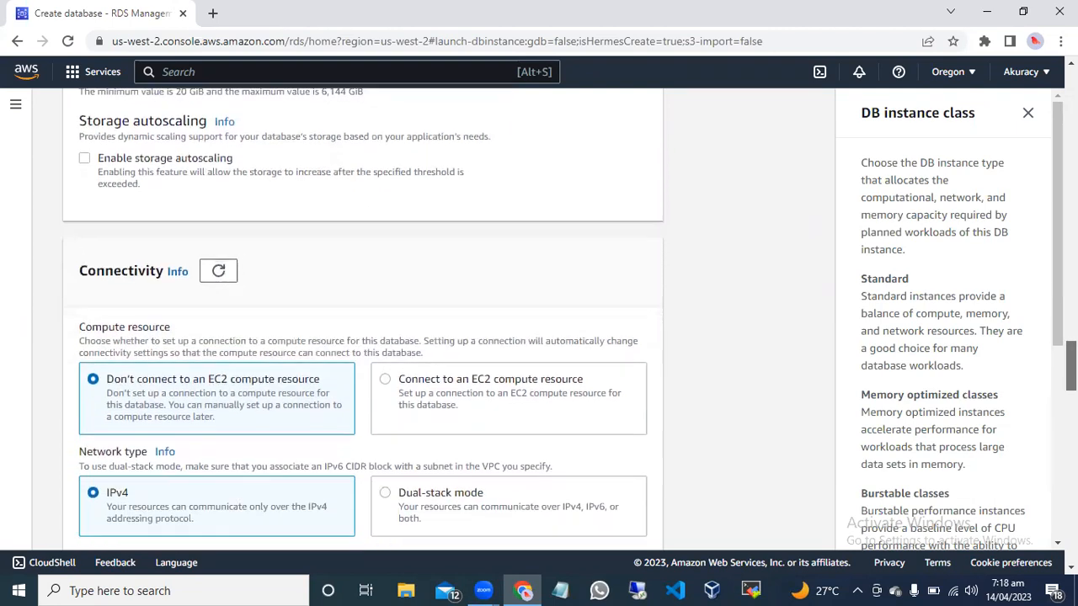
pyautogui.scroll(-1, 1071, 354)
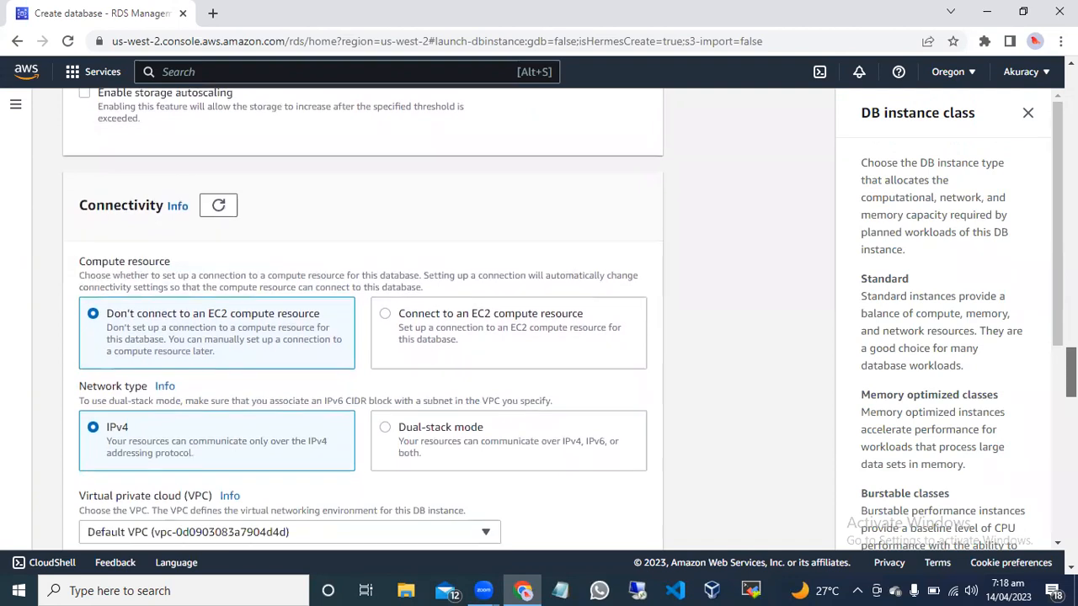
pyautogui.scroll(-1, 362, 337)
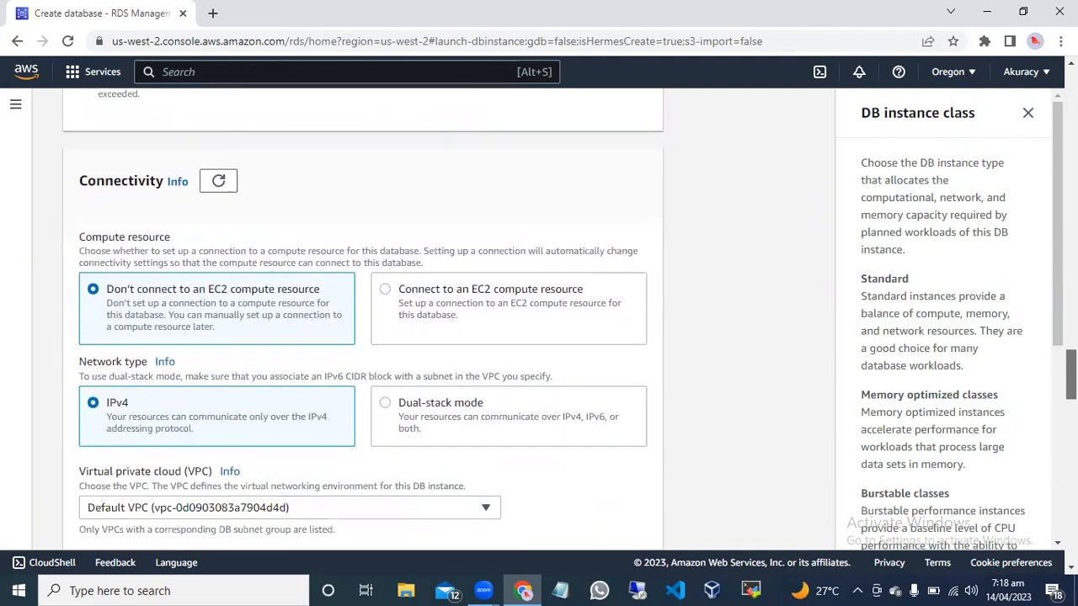
pyautogui.scroll(-1, 362, 320)
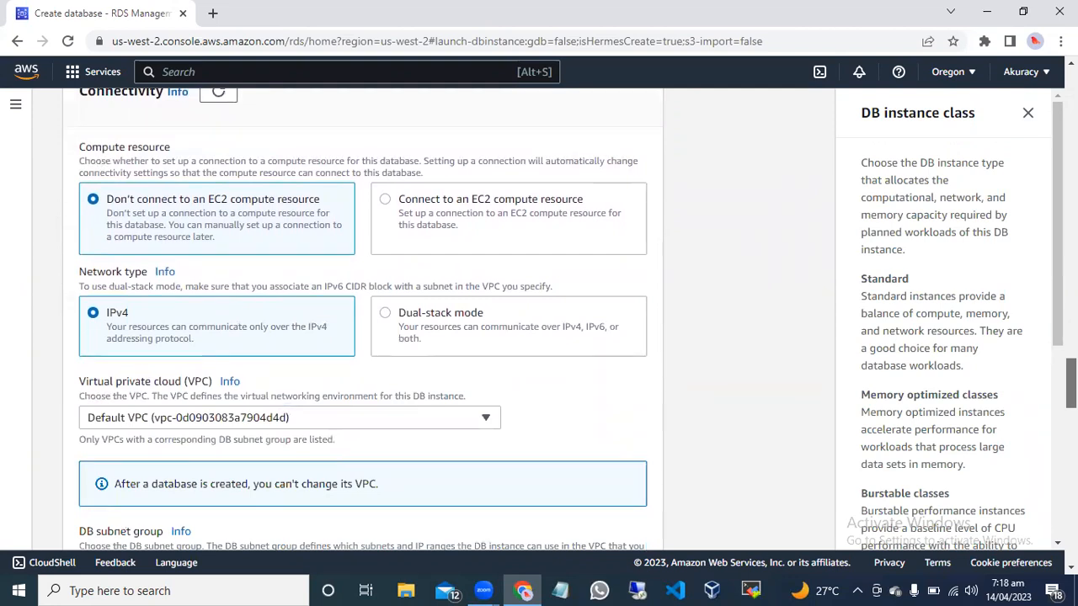
pyautogui.scroll(-1, 289, 321)
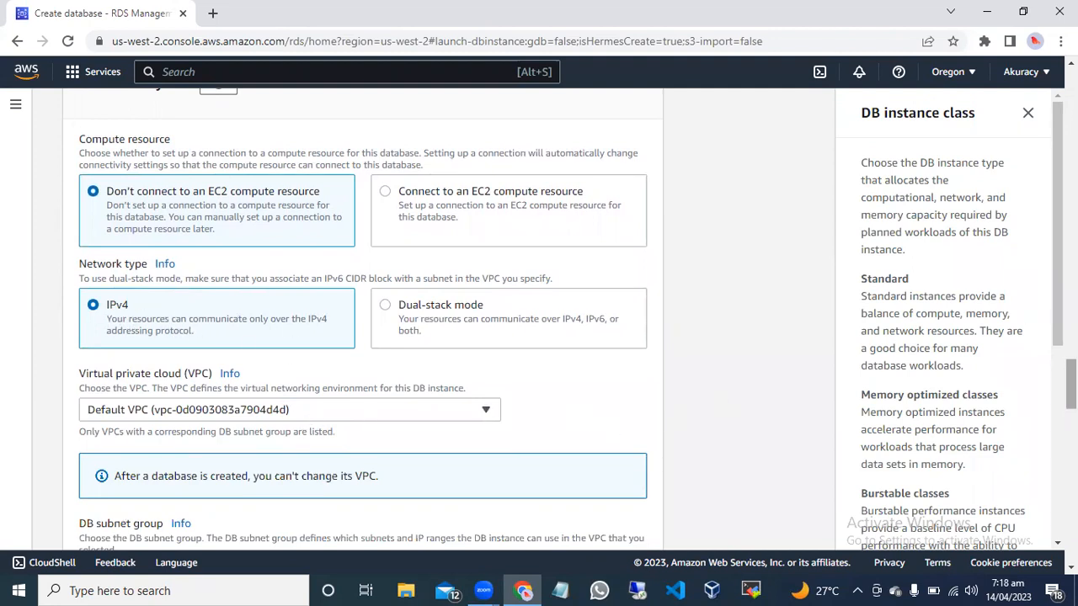
pyautogui.scroll(-3, 538, 320)
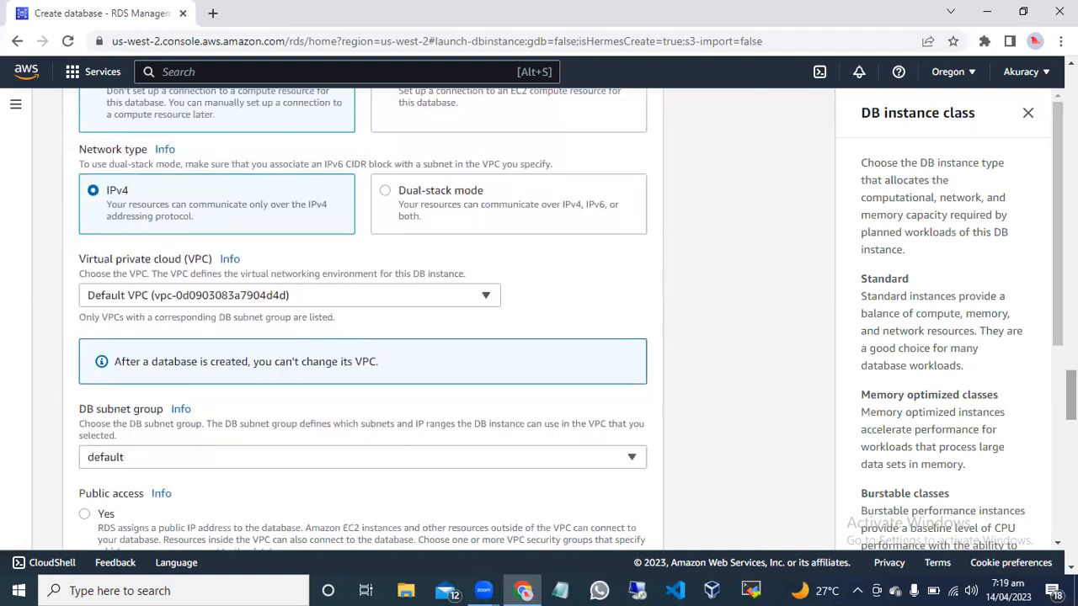
pyautogui.click(467, 301)
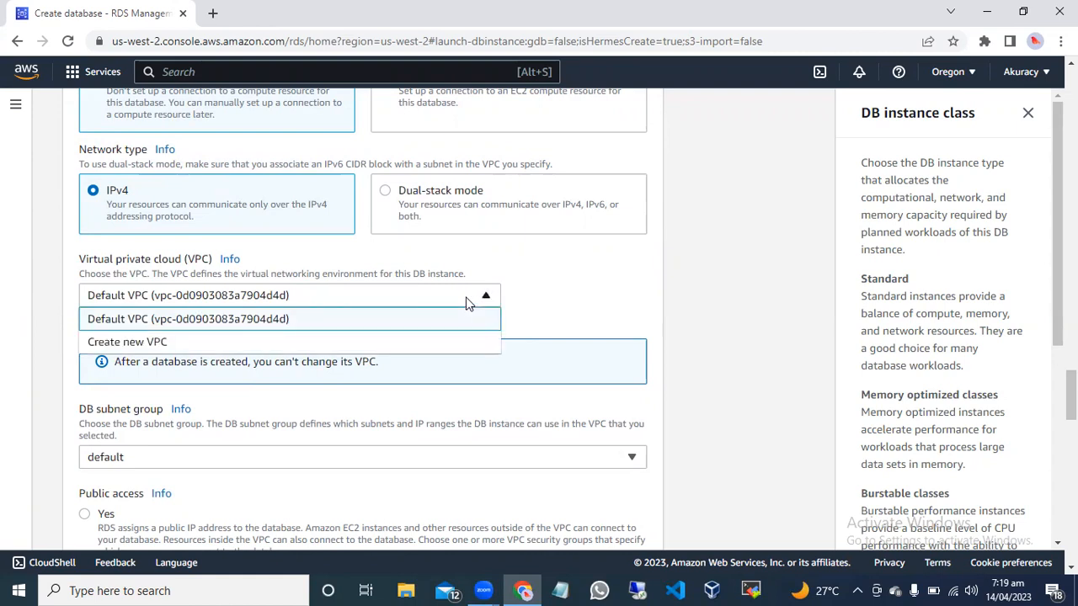
pyautogui.click(385, 300)
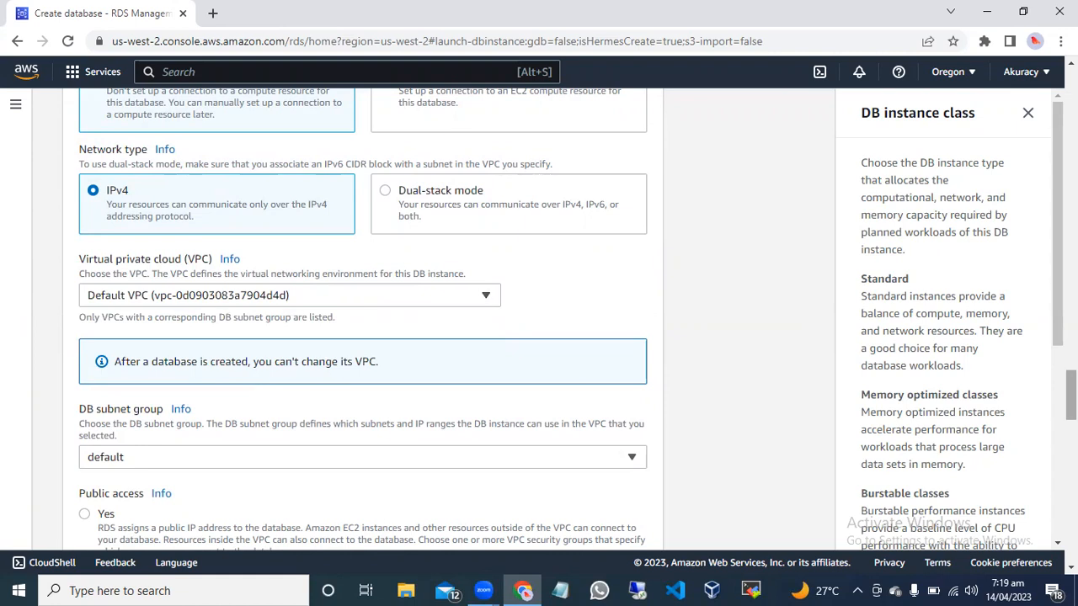
# Allow public access to the database in the Connectivity section.
pyautogui.scroll(-1, 716, 362)
pyautogui.scroll(-1, 716, 362)
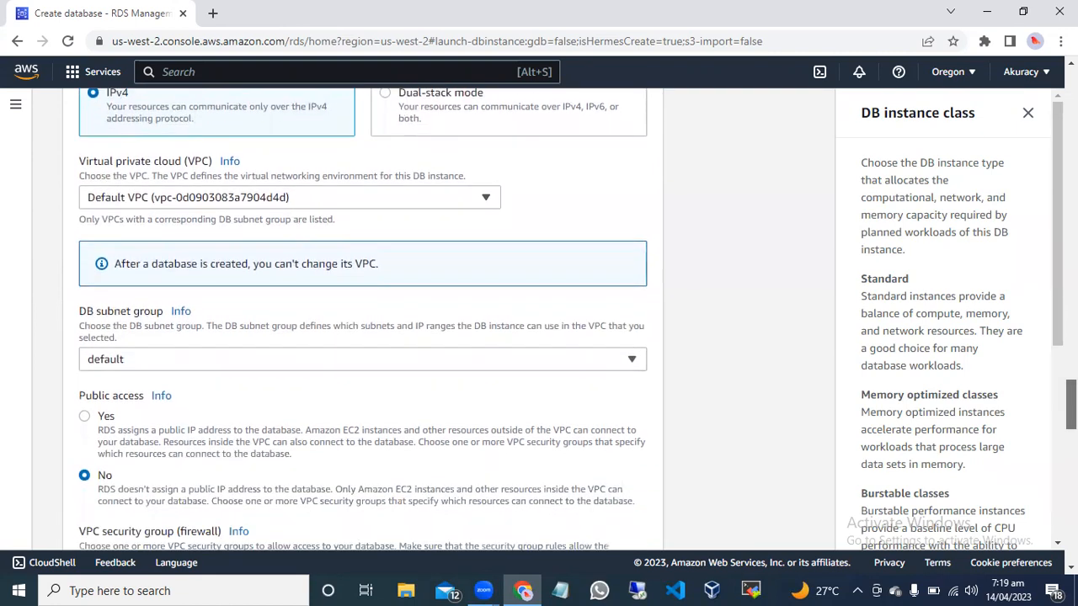
pyautogui.scroll(-1, 281, 328)
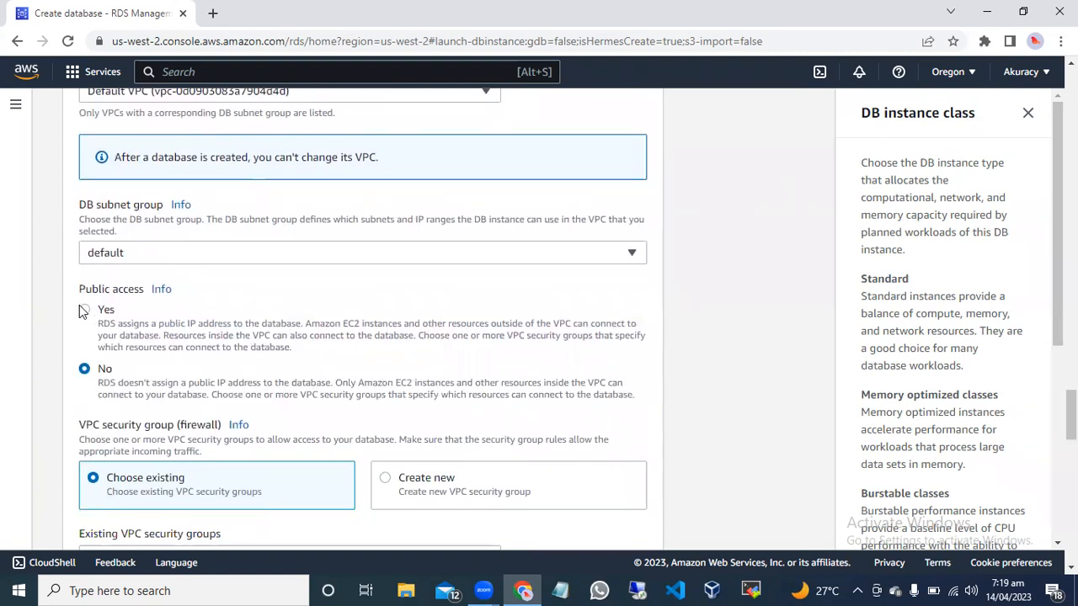
pyautogui.click(85, 310)
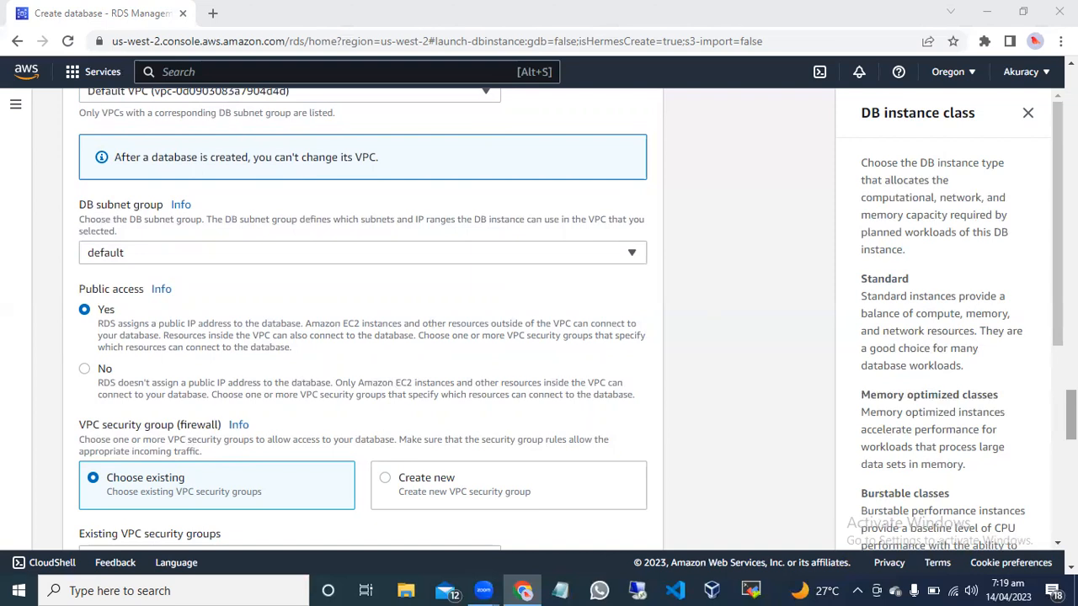
# Choose to create a new VPC security group for the database and name it databaseSG.
pyautogui.scroll(-2, 462, 408)
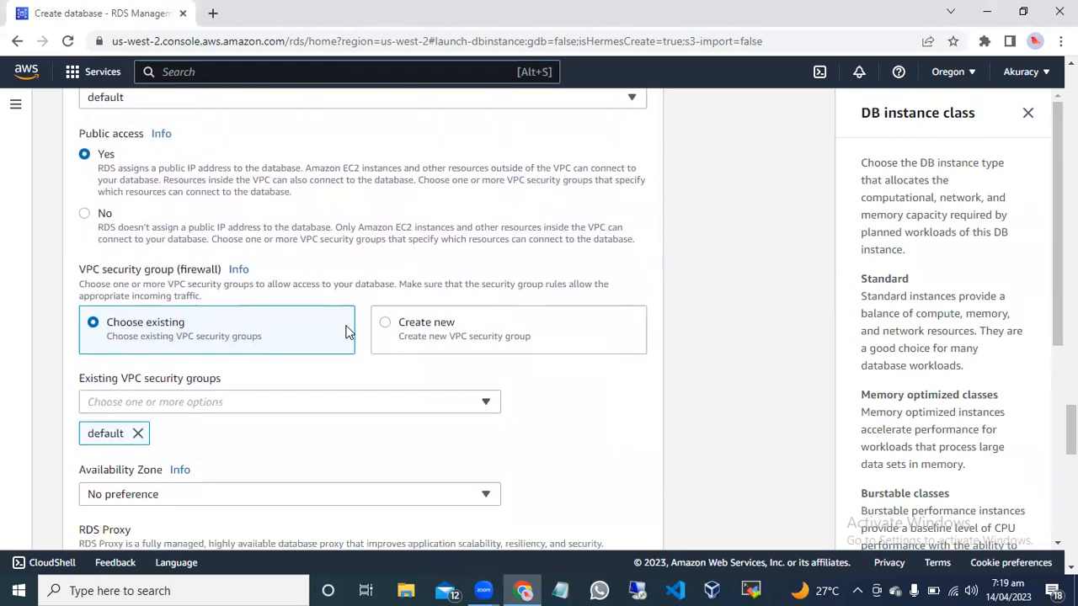
pyautogui.click(385, 325)
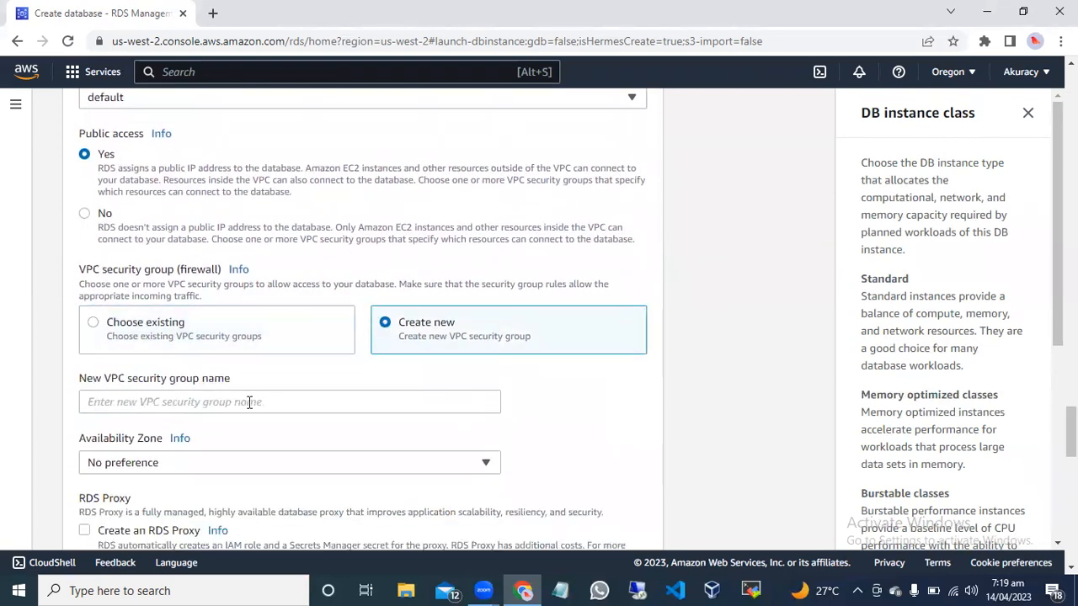
pyautogui.click(163, 402)
pyautogui.write('rolly')
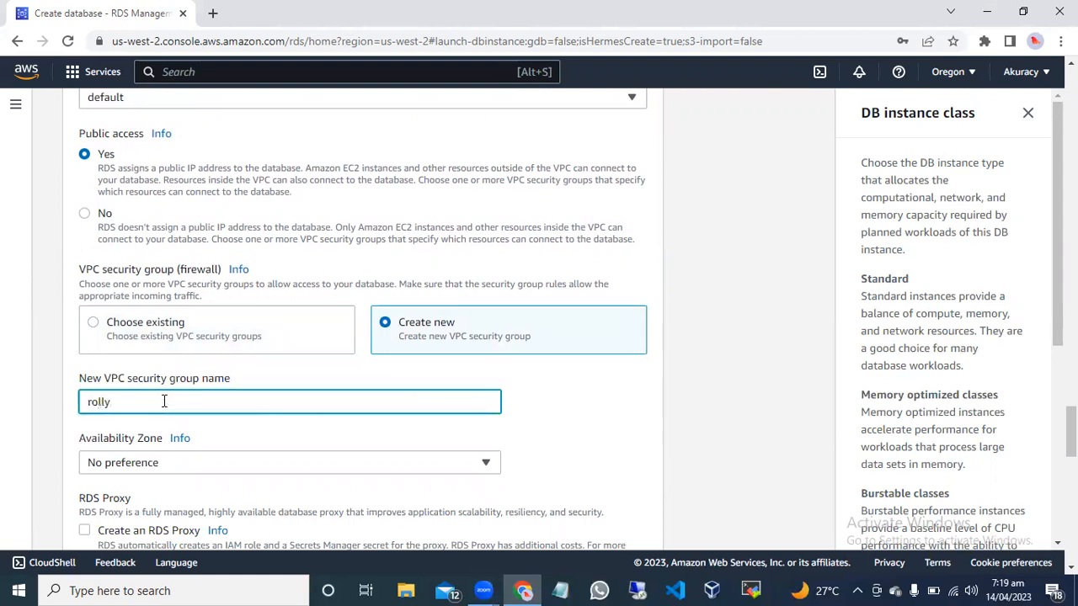
pyautogui.press('BackSpace')
pyautogui.press('BackSpace')
pyautogui.press('BackSpace')
pyautogui.press('BackSpace')
pyautogui.press('BackSpace')
pyautogui.write('DATA')
pyautogui.press('BackSpace')
pyautogui.press('BackSpace')
pyautogui.press('BackSpace')
pyautogui.press('BackSpace')
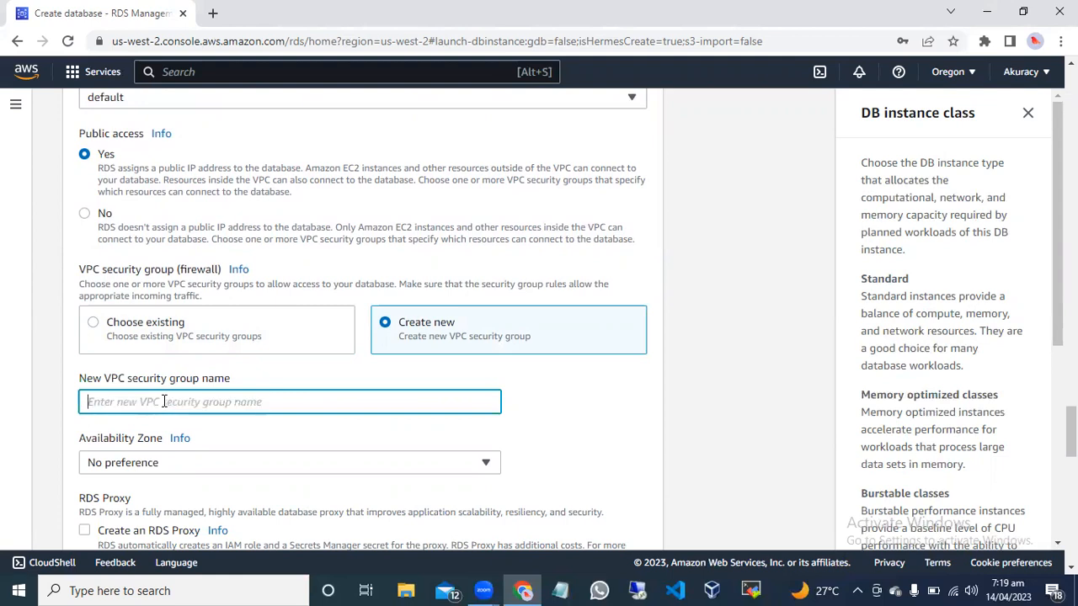
pyautogui.write('data')
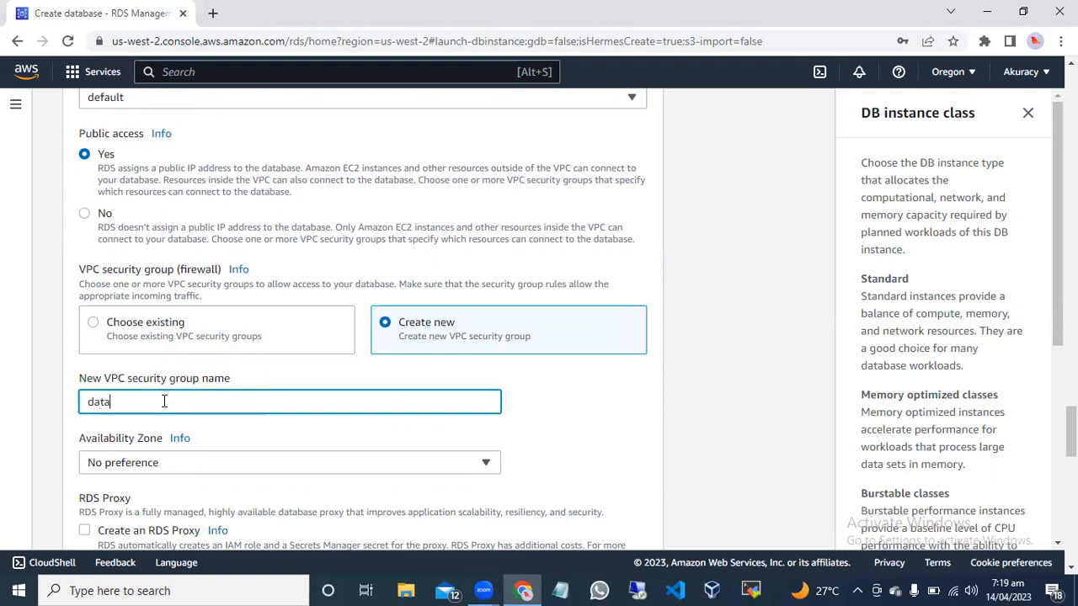
pyautogui.write('baseSG')
# Set the availability zone to us-west-2a and choose rds-ca-2019 (default) as the certificate authority.
pyautogui.click(379, 468)
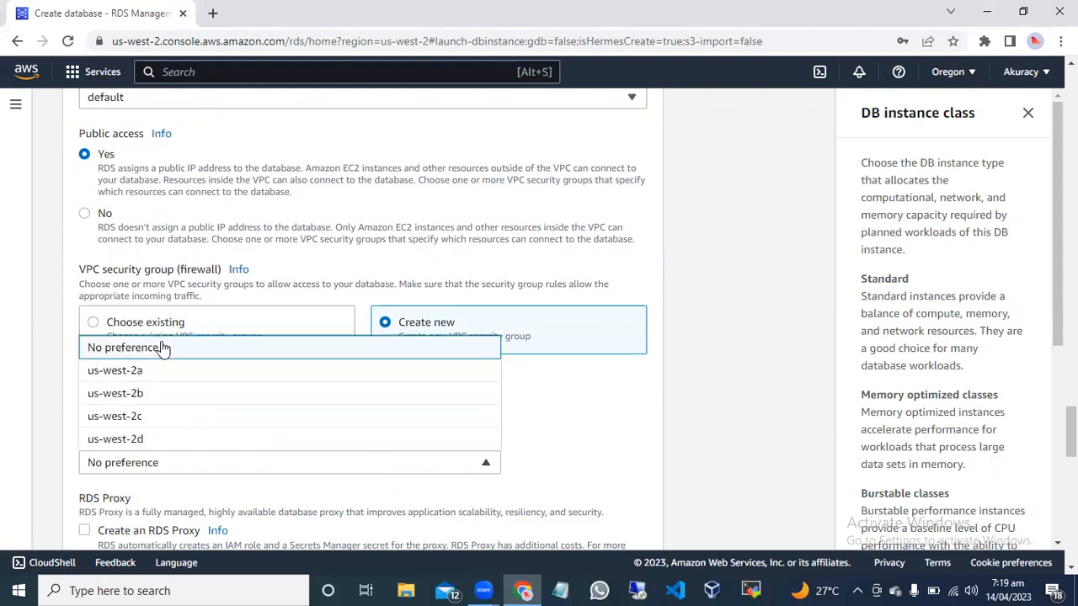
pyautogui.click(155, 371)
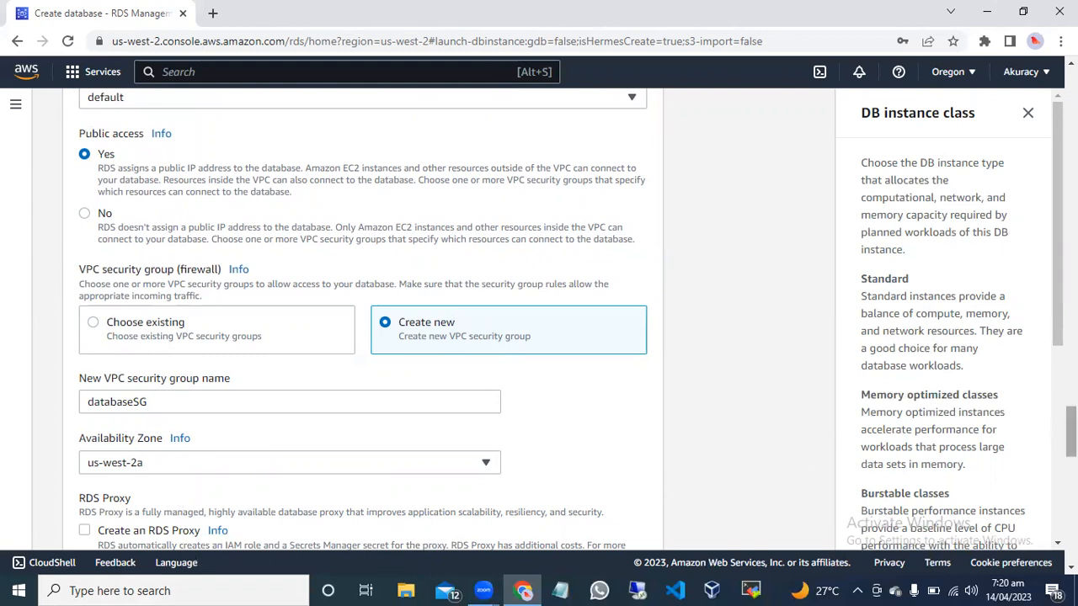
pyautogui.scroll(-3, 1071, 431)
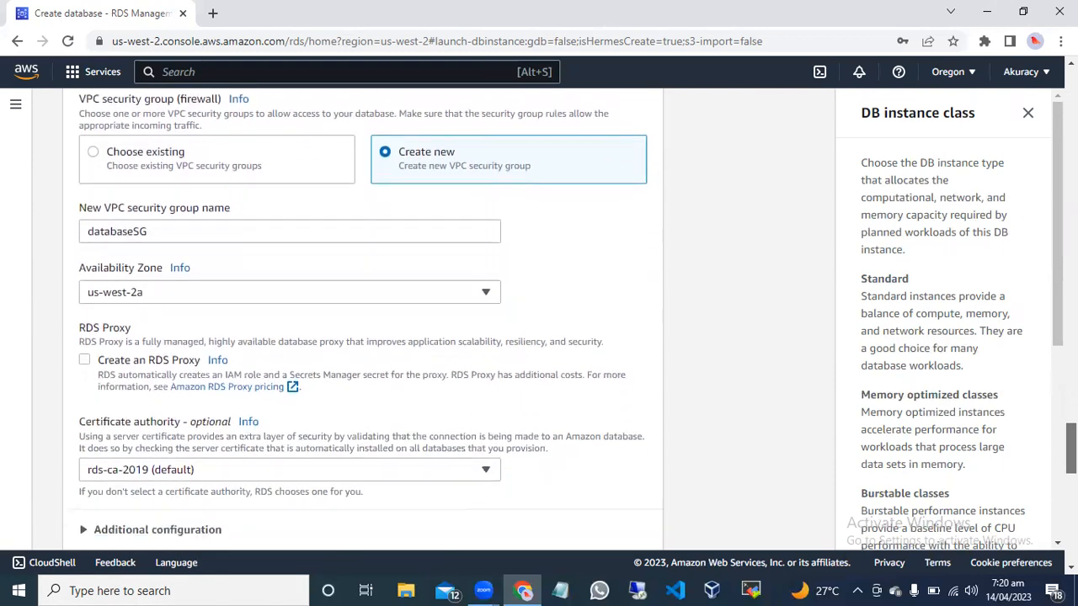
pyautogui.scroll(-2, 1071, 431)
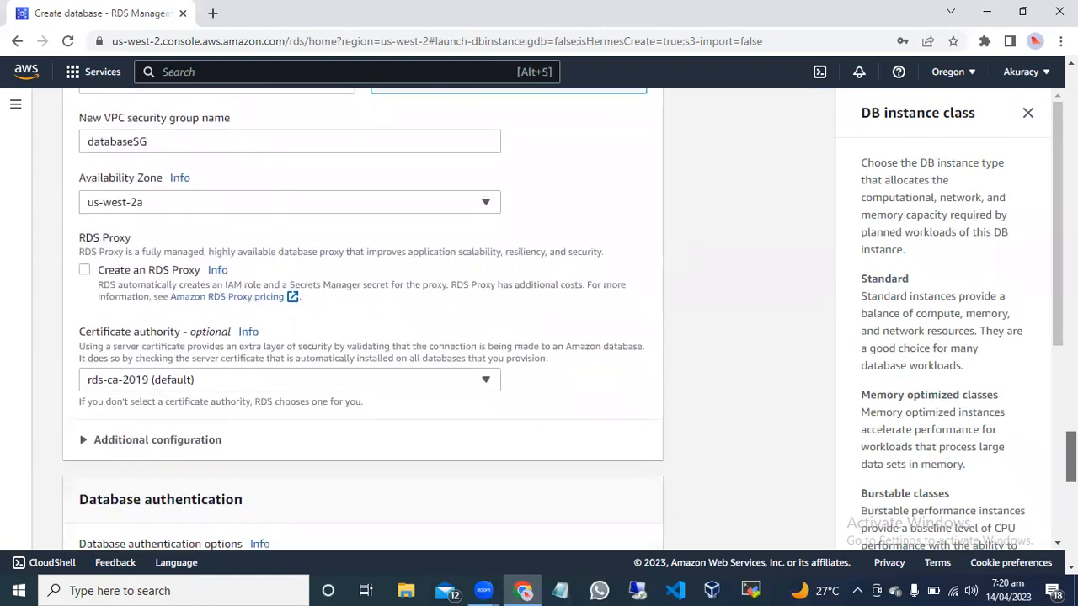
pyautogui.scroll(-1, 1071, 432)
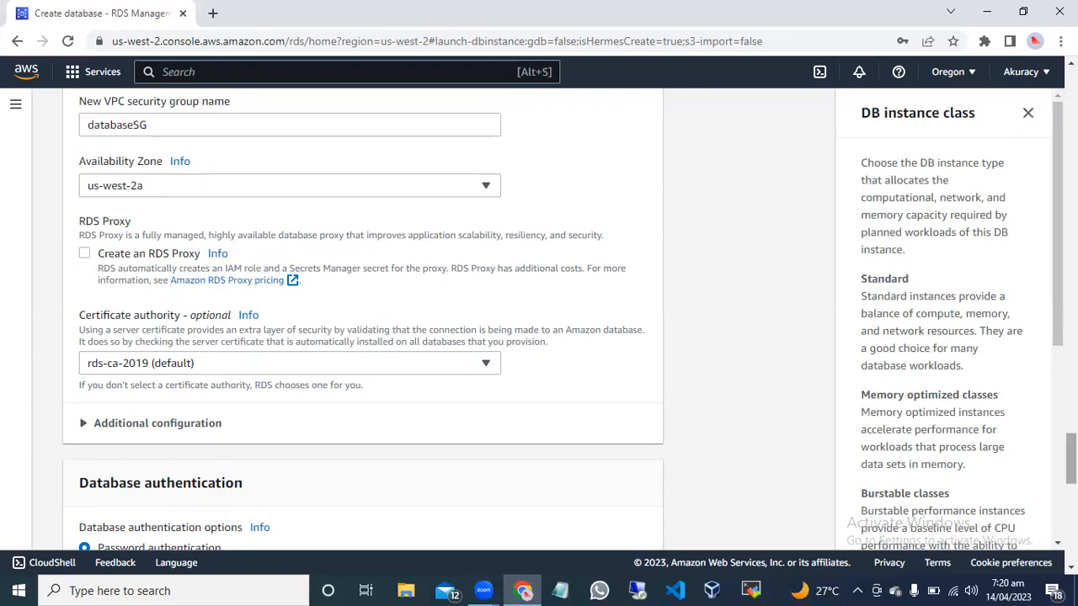
pyautogui.click(433, 368)
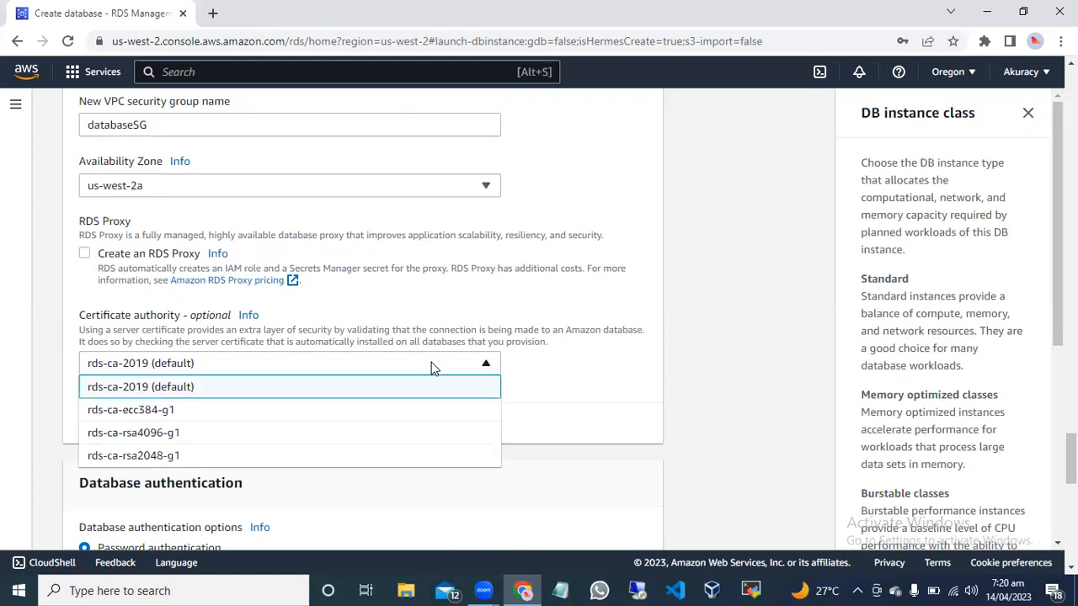
pyautogui.click(339, 386)
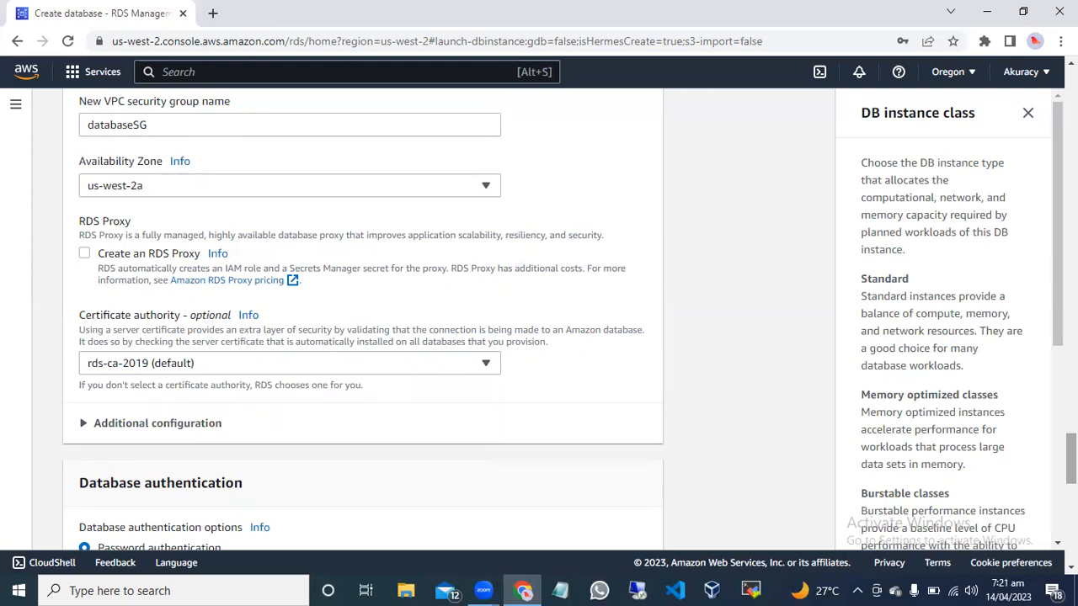
# Close the DB instance class help and check the database port in the additional connectivity configuration.
pyautogui.moveTo(1058, 308); pyautogui.dragTo(1036, 115)
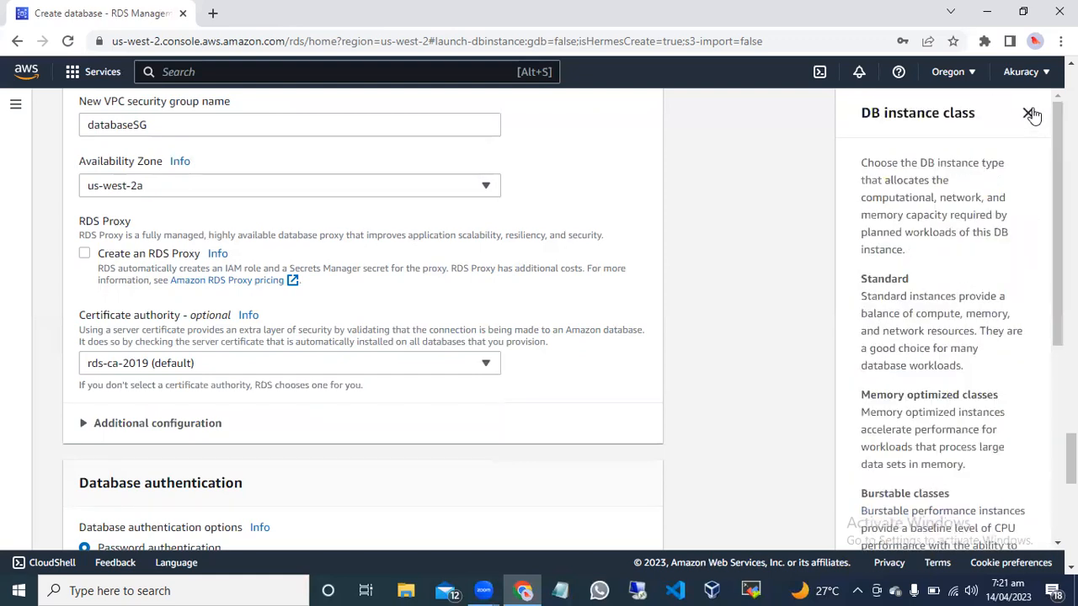
pyautogui.click(1028, 115)
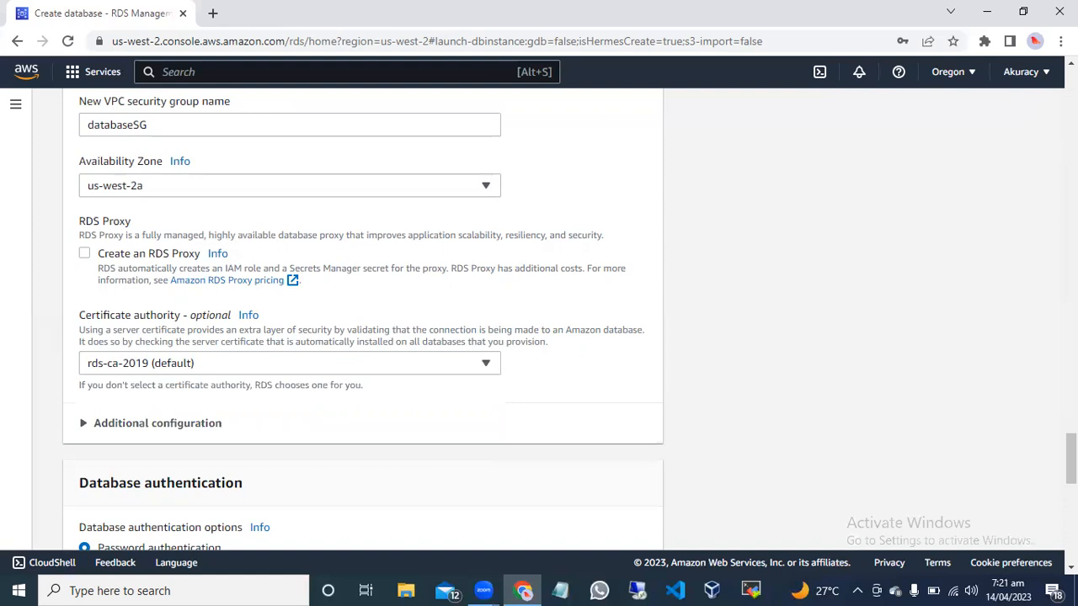
pyautogui.scroll(-2, 1070, 459)
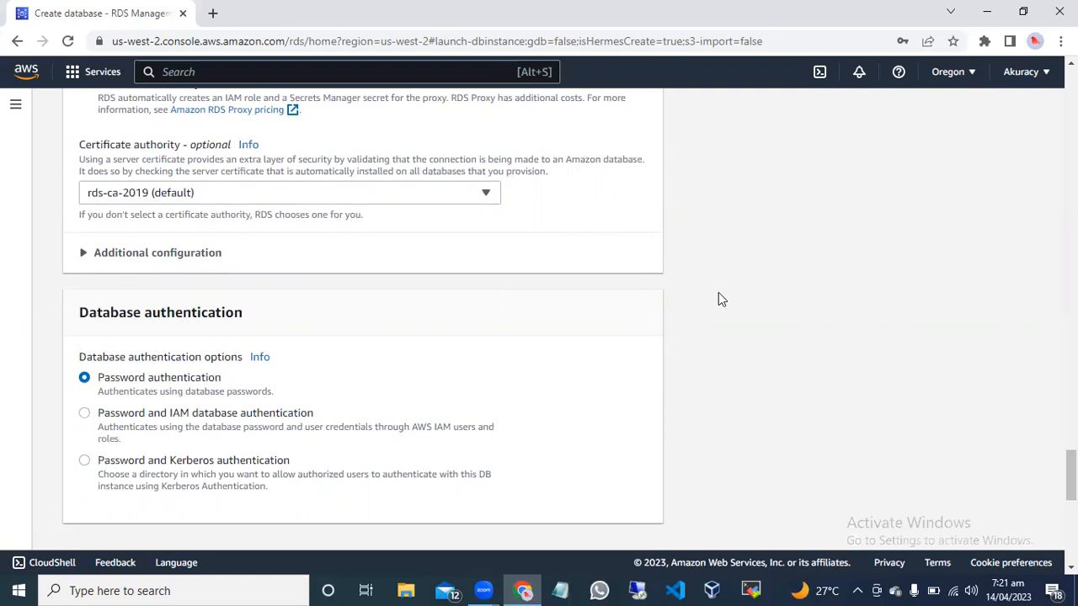
pyautogui.click(82, 257)
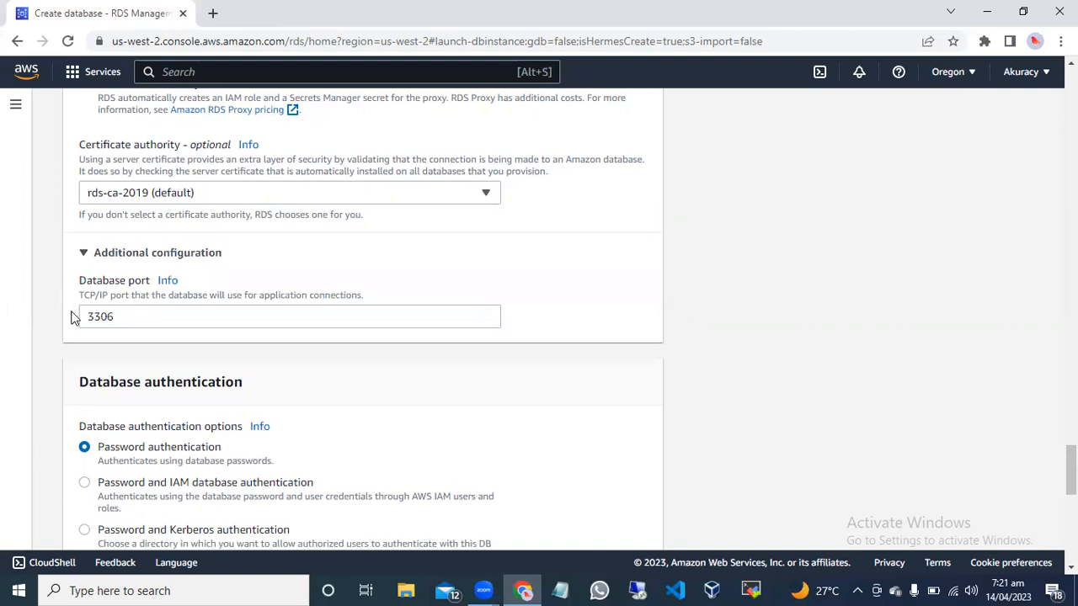
pyautogui.moveTo(117, 317); pyautogui.dragTo(84, 317)
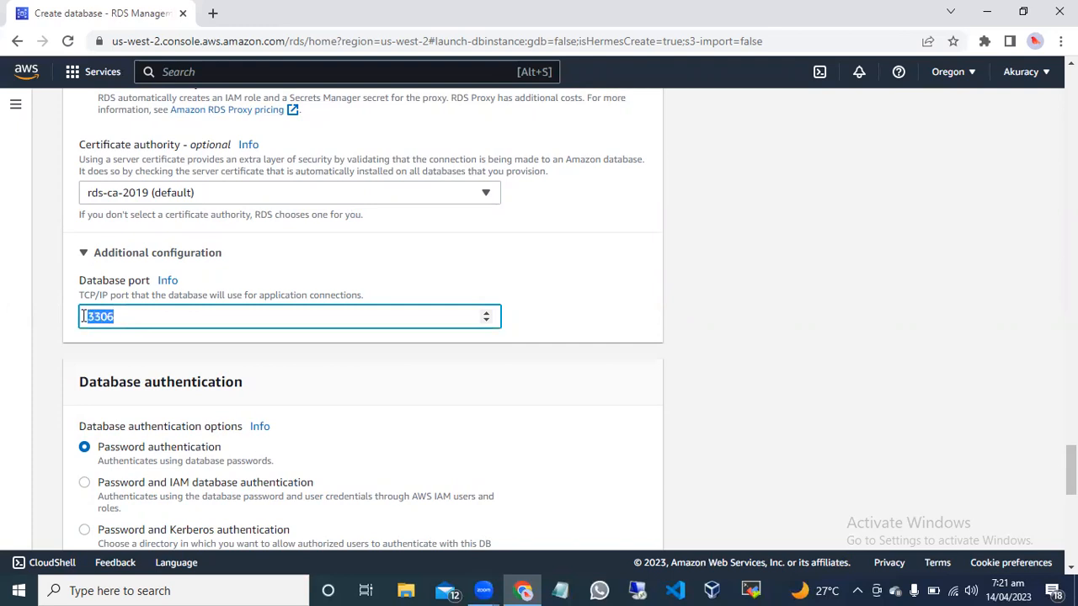
pyautogui.click(137, 313)
pyautogui.click(83, 257)
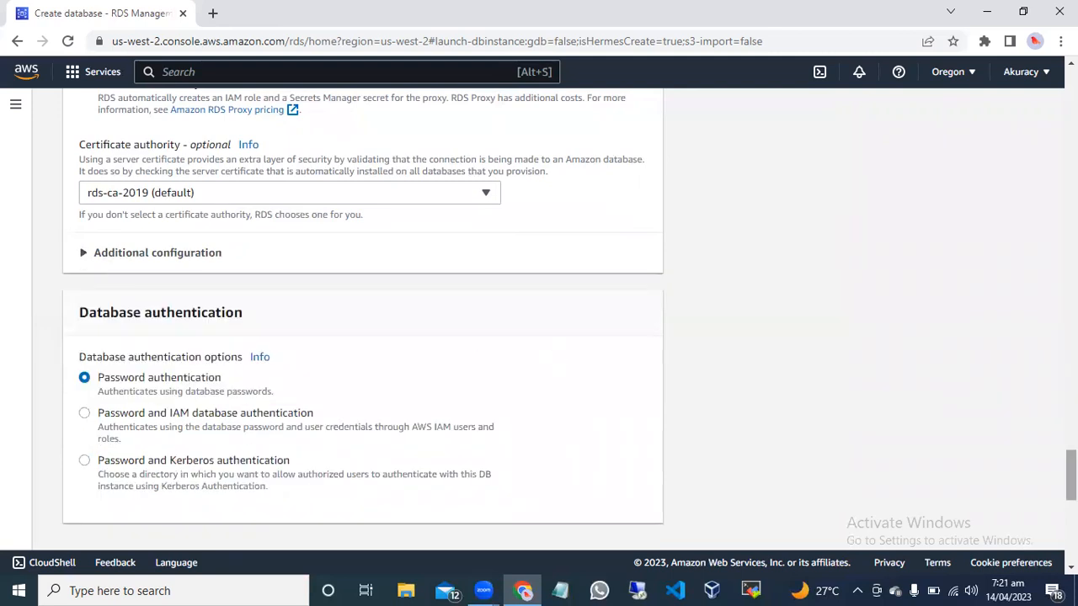
# Compare the IAM and Kerberos database authentication options, leaving Password authentication selected.
pyautogui.scroll(-3, 363, 320)
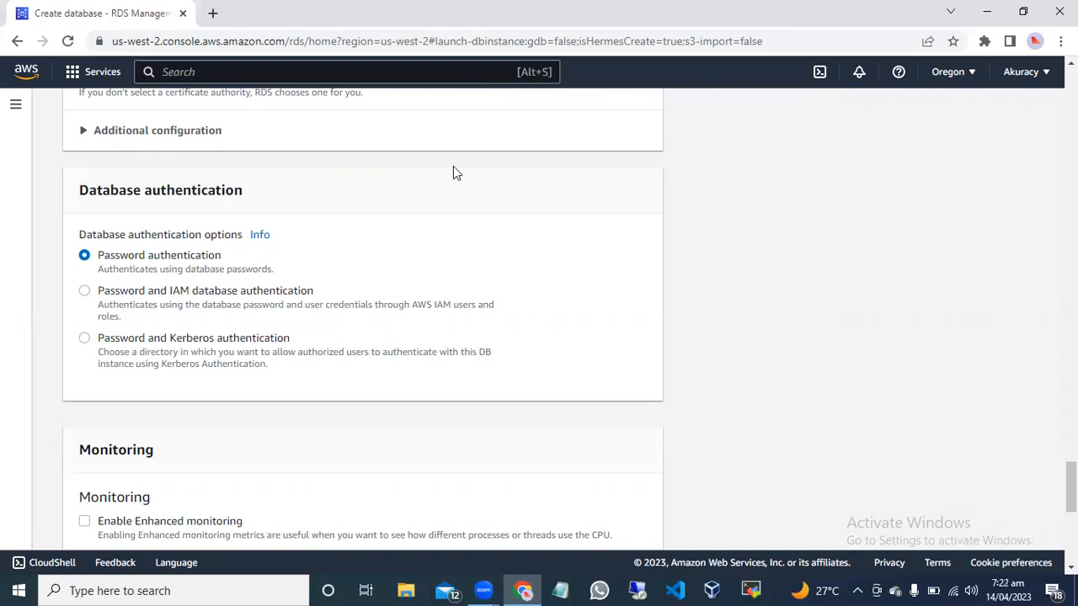
pyautogui.click(85, 292)
pyautogui.click(85, 257)
pyautogui.moveTo(170, 340); pyautogui.dragTo(270, 336)
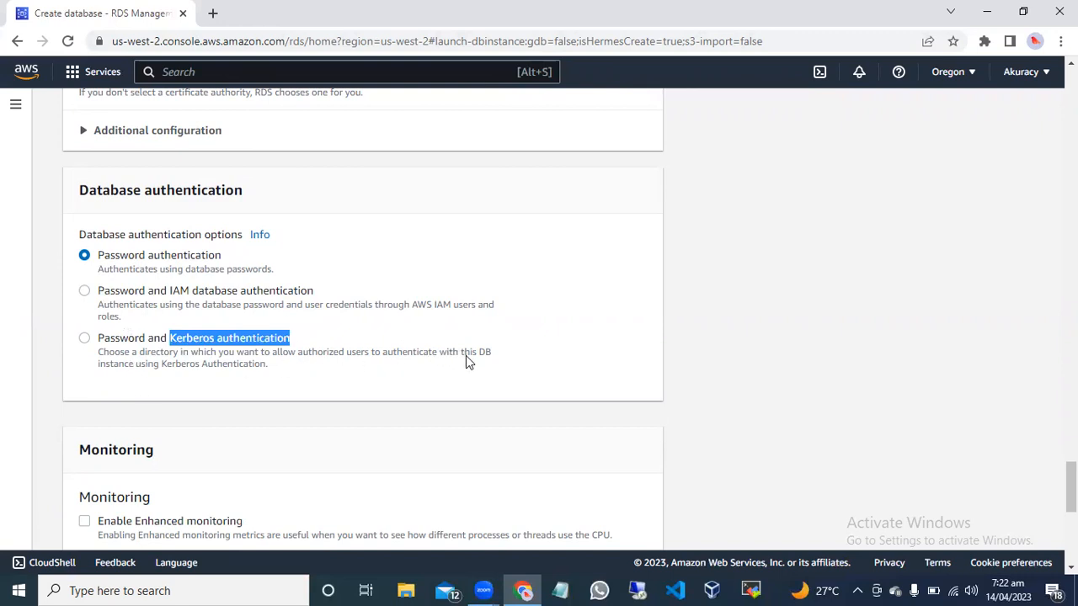
pyautogui.click(328, 368)
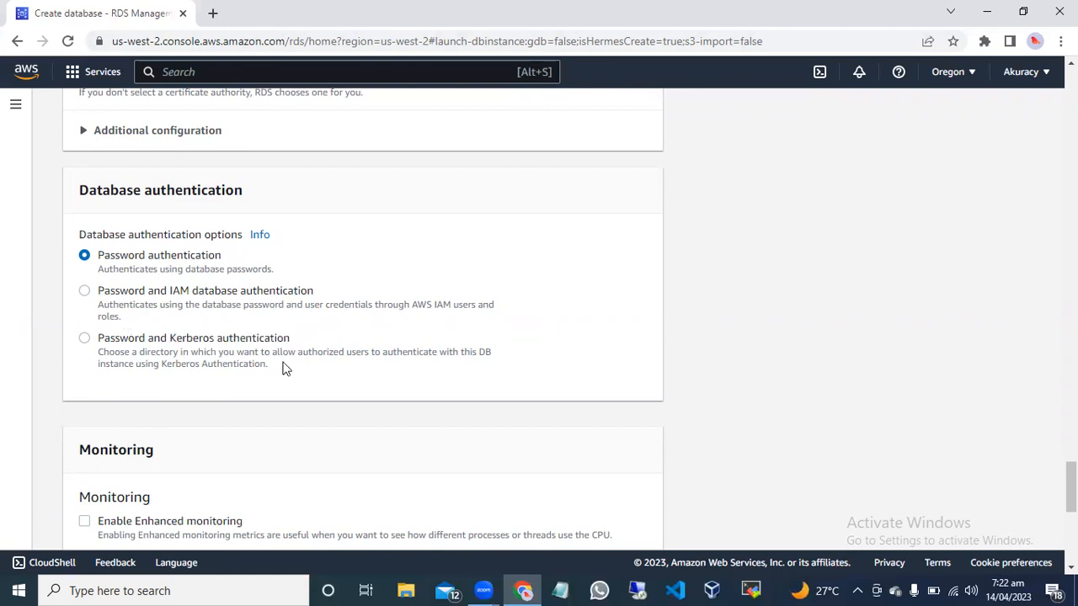
pyautogui.click(285, 368)
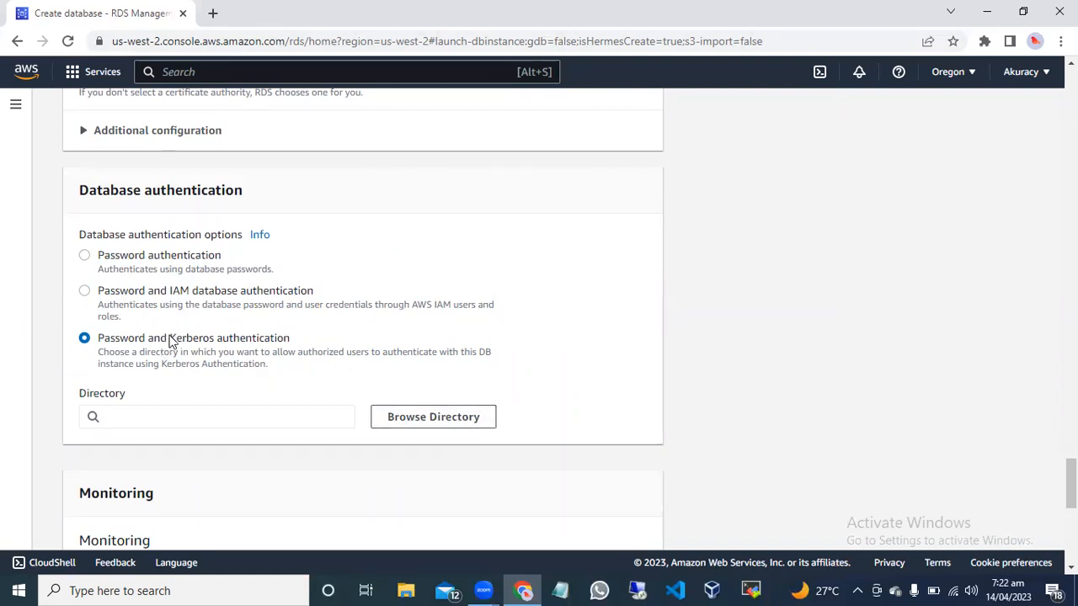
pyautogui.click(85, 256)
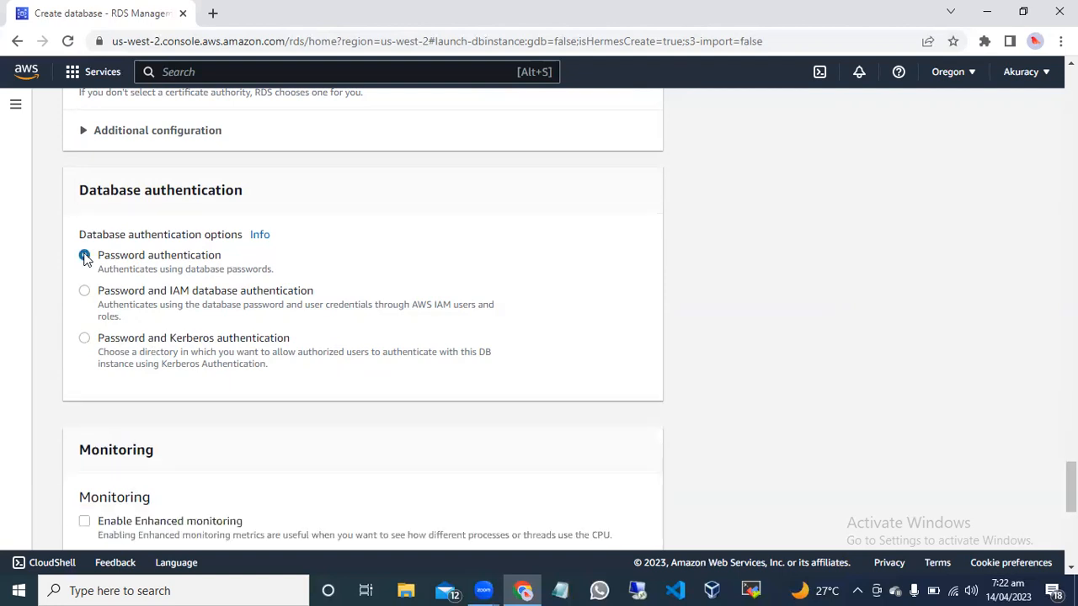
# Search the AWS services for iam and open the IAM console in a separate browser tab.
pyautogui.click(186, 65)
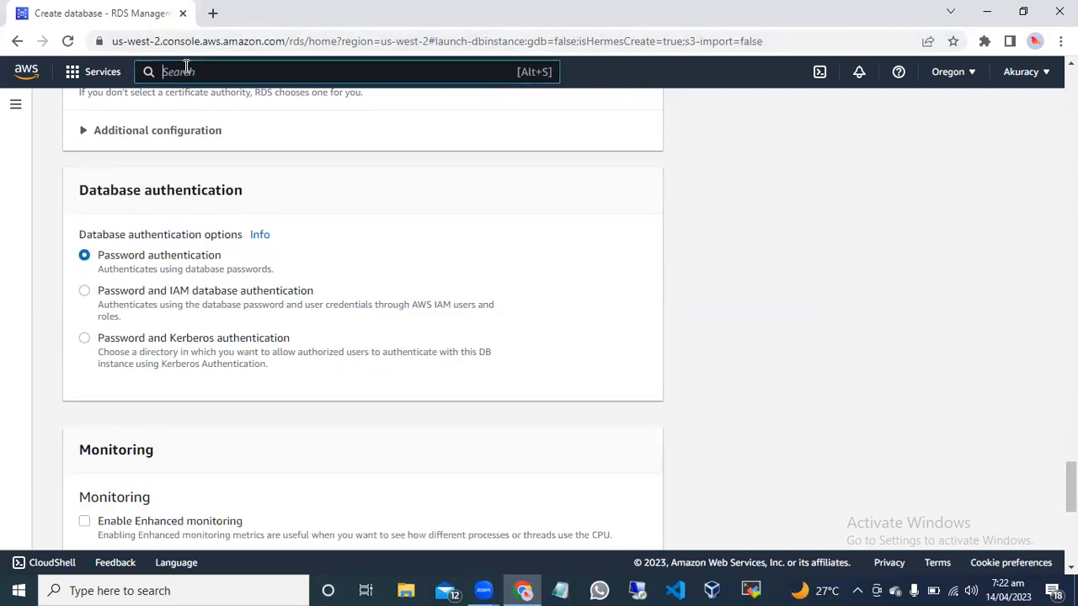
pyautogui.write('iam')
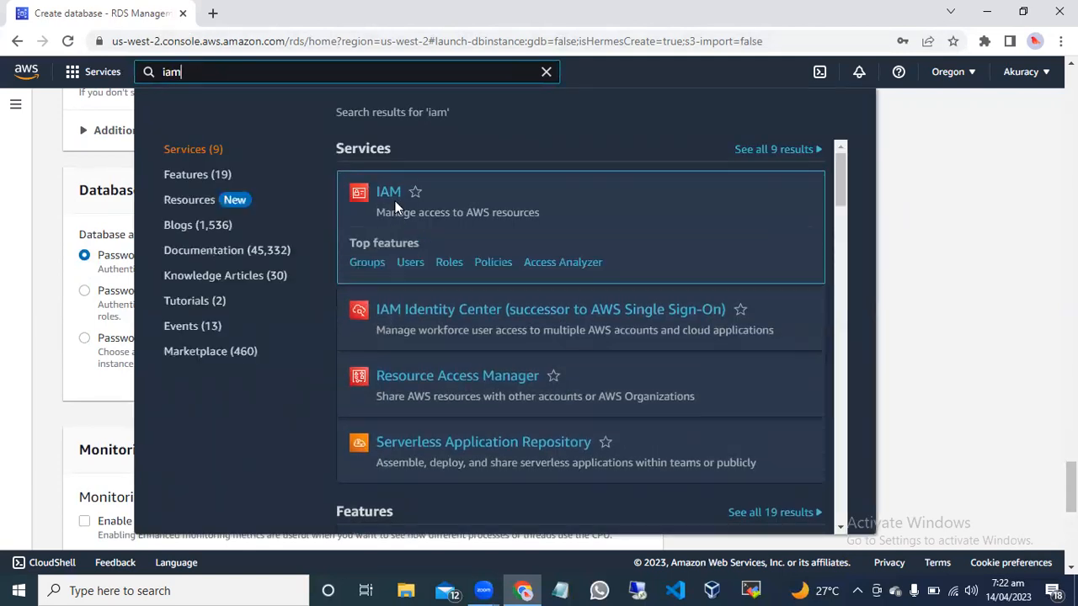
pyautogui.rightClick(392, 195)
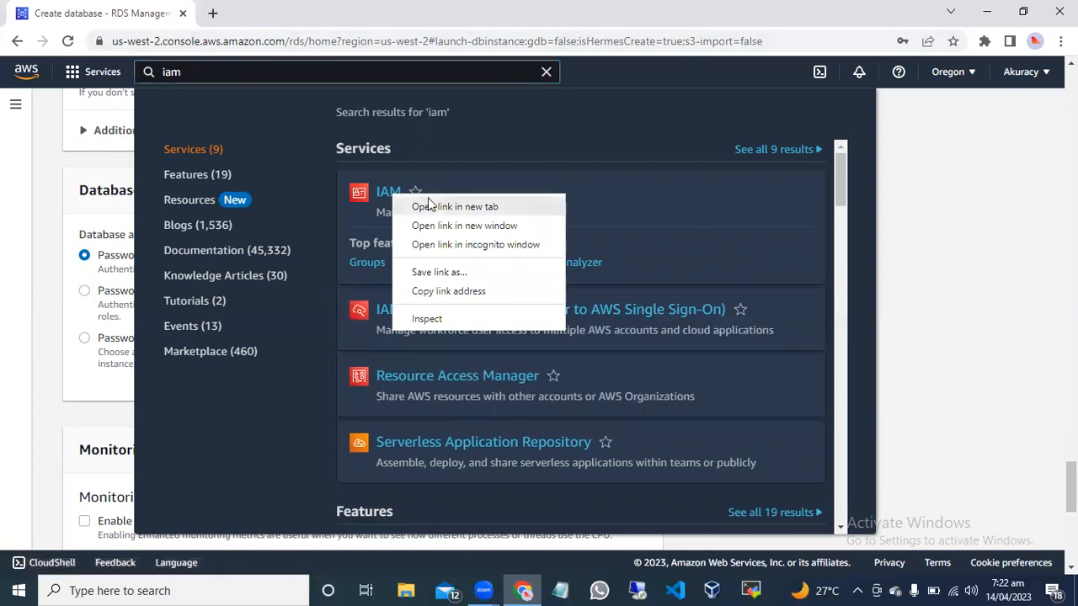
pyautogui.click(429, 205)
pyautogui.click(926, 196)
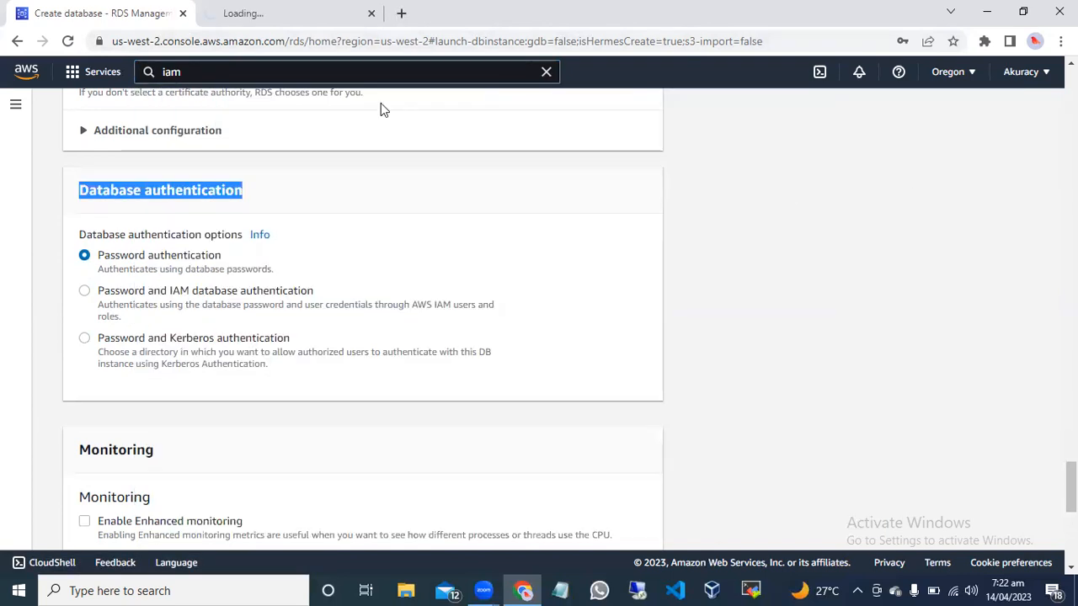
pyautogui.click(288, 14)
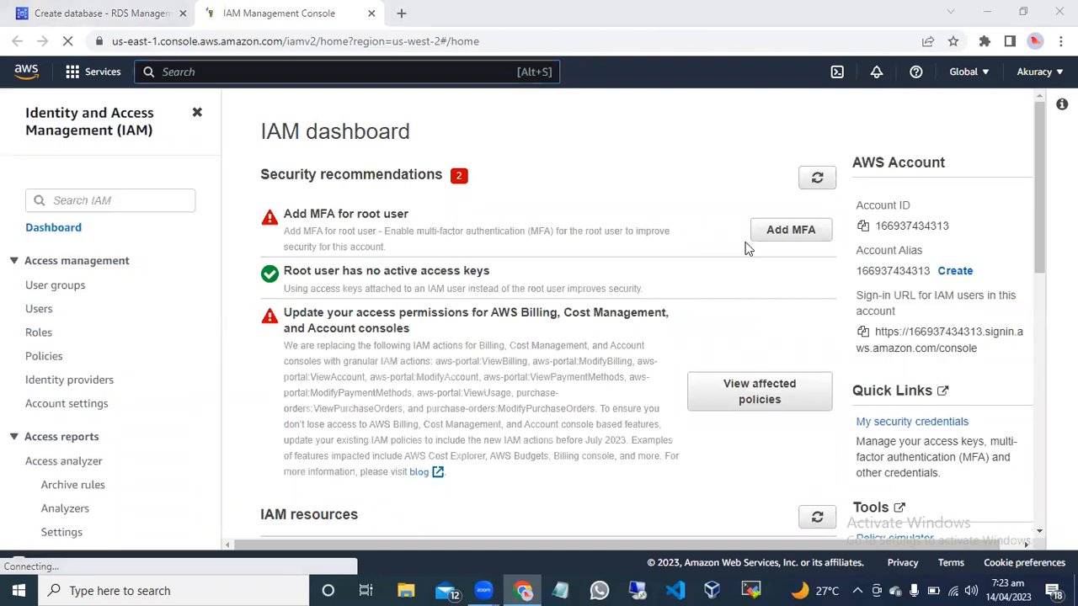
# Start adding an IAM user named database-user without AWS Management Console access and proceed to its permissions.
pyautogui.click(39, 311)
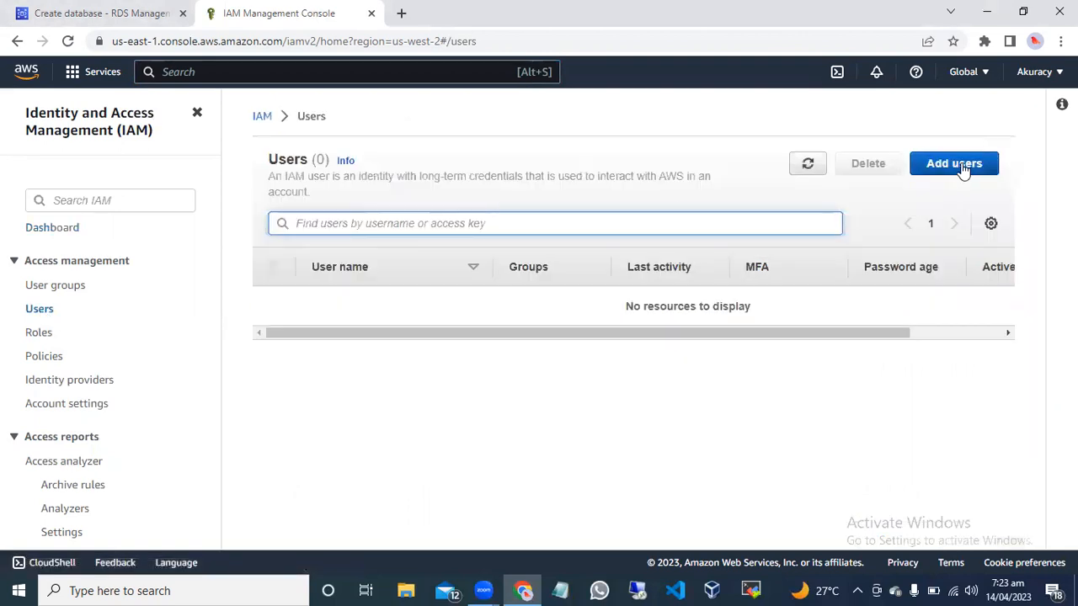
pyautogui.click(965, 169)
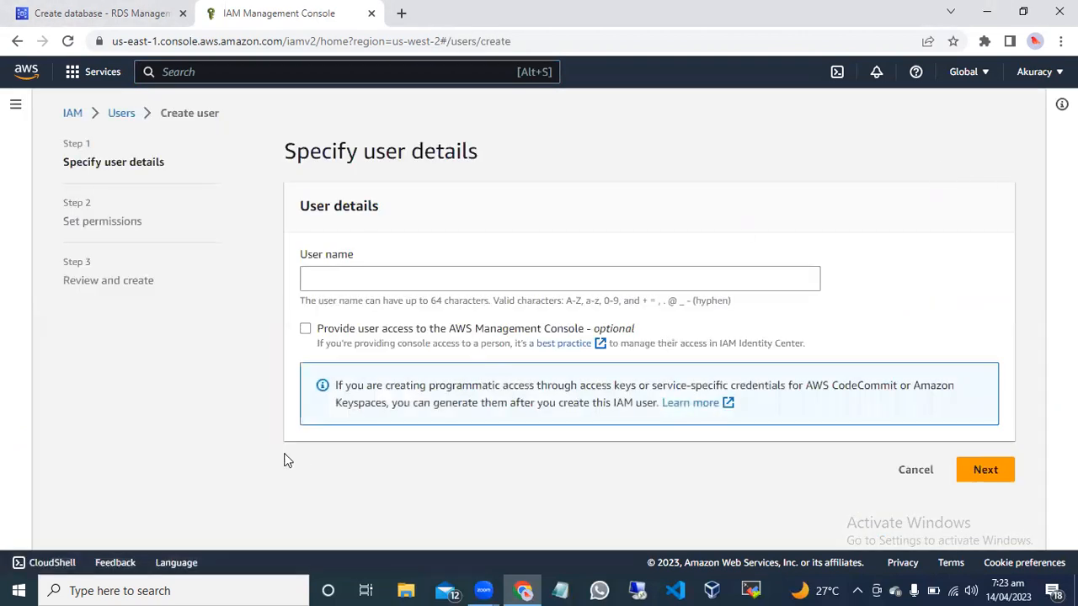
pyautogui.click(377, 282)
pyautogui.write('database-user')
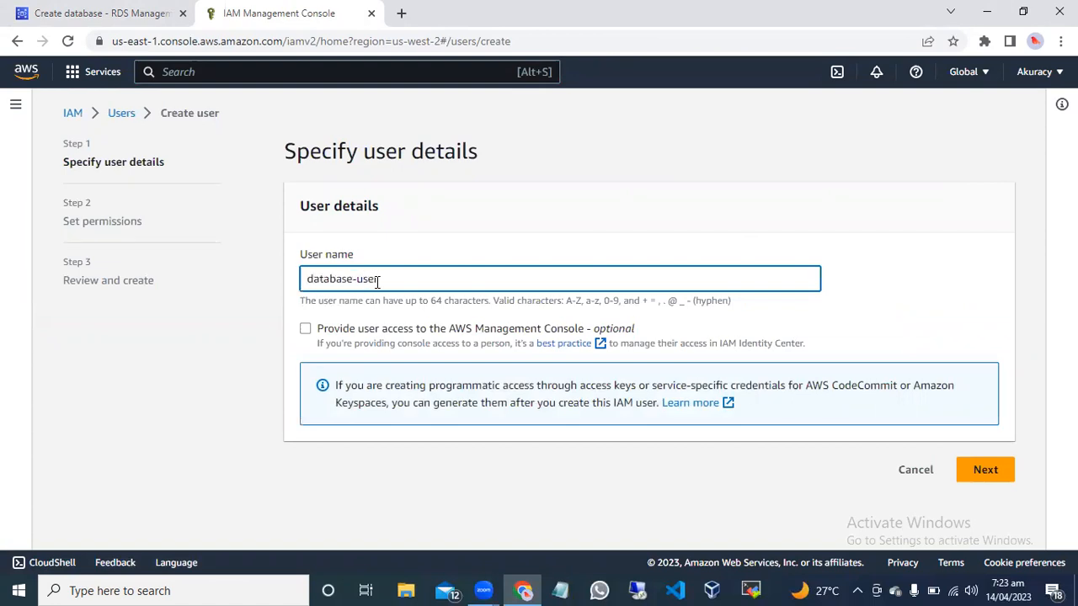
pyautogui.click(306, 329)
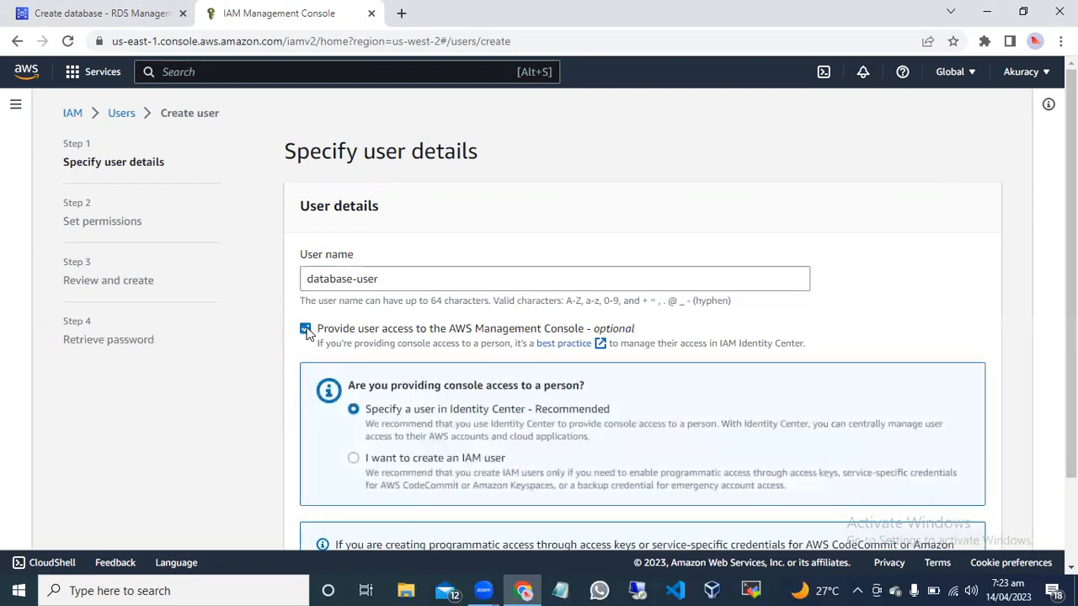
pyautogui.click(306, 329)
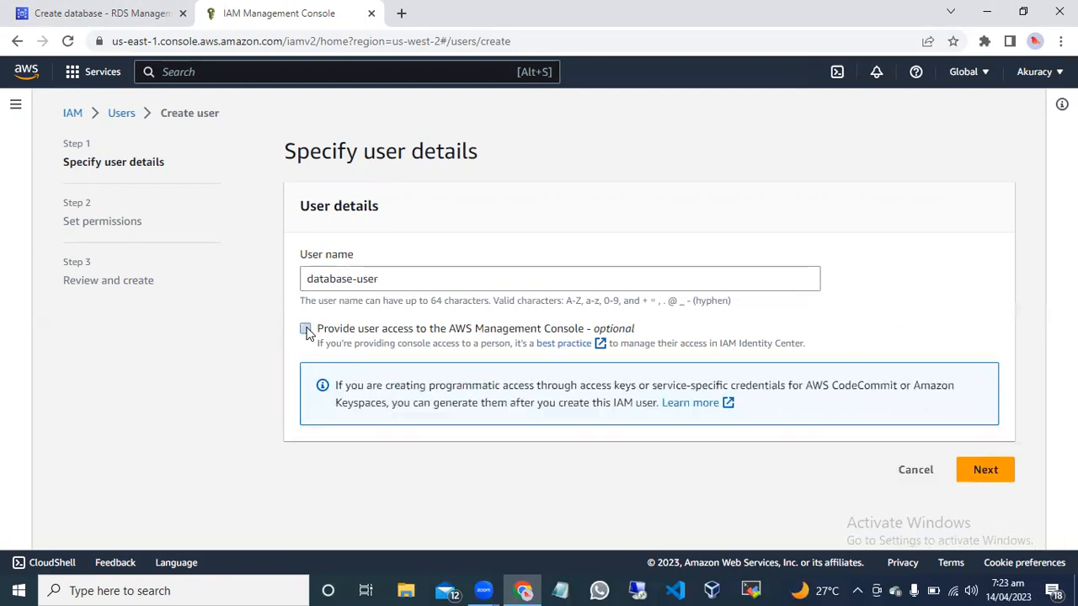
pyautogui.click(985, 470)
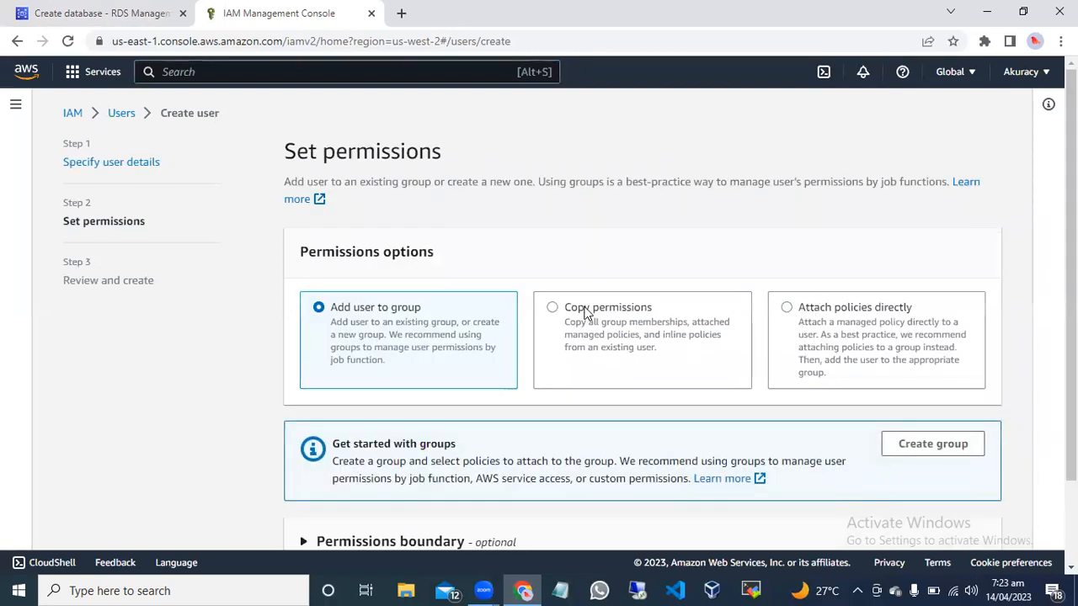
# Choose to attach policies directly, filter the permissions policies by rds and select AmazonRDSDataFullAccess.
pyautogui.click(785, 308)
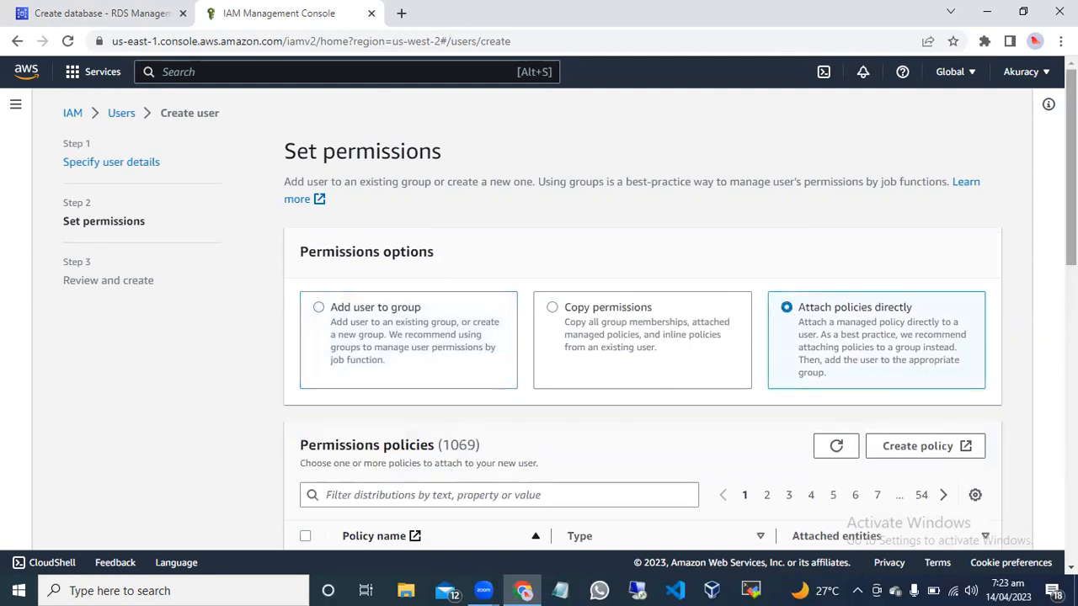
pyautogui.scroll(-3, 639, 320)
pyautogui.scroll(-1, 556, 261)
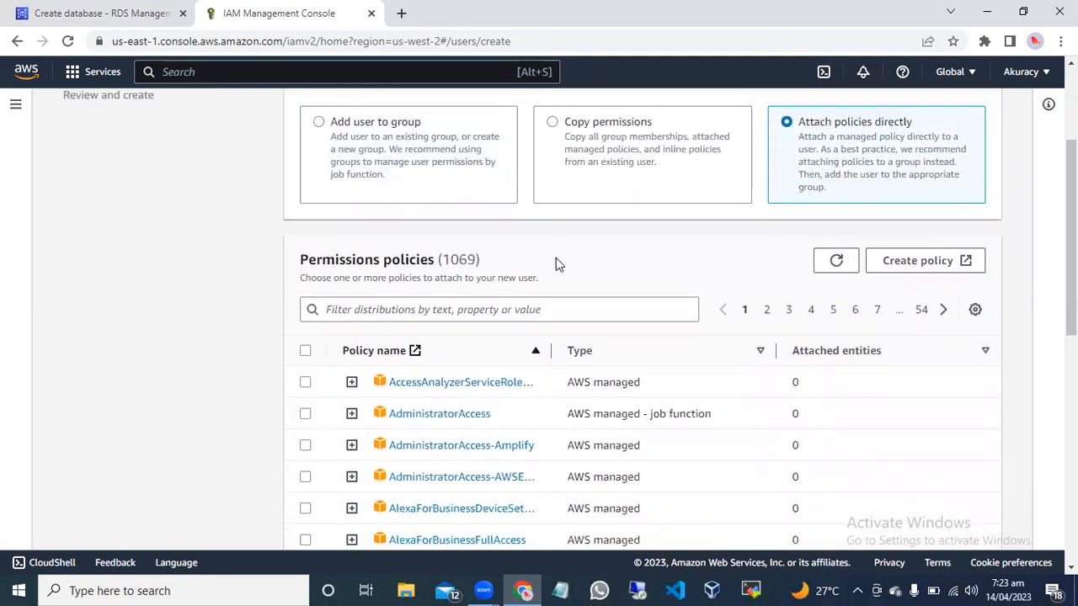
pyautogui.click(495, 309)
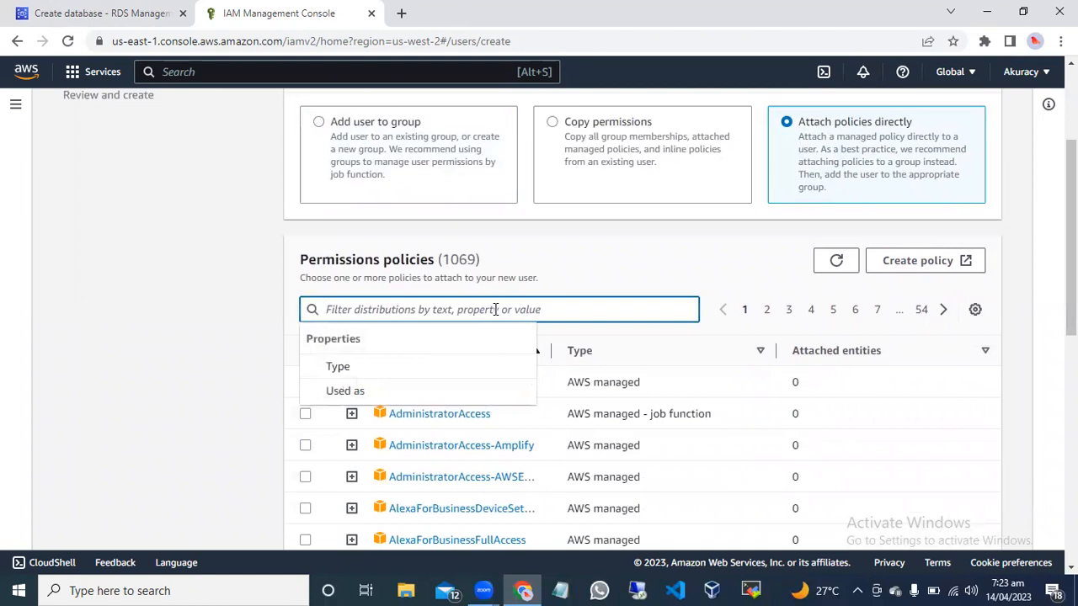
pyautogui.write('rds')
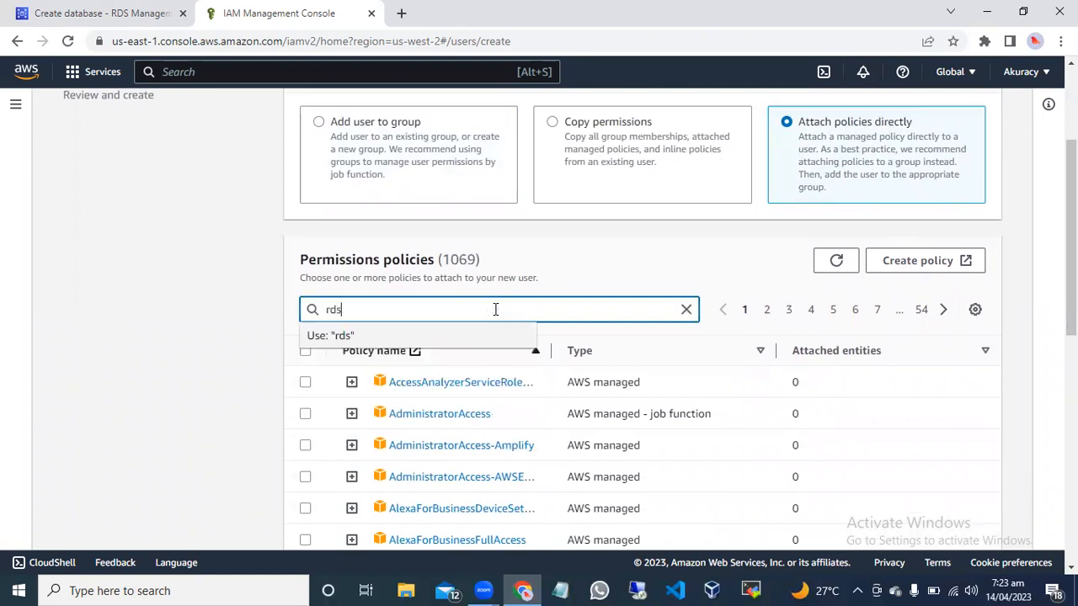
pyautogui.press('Return')
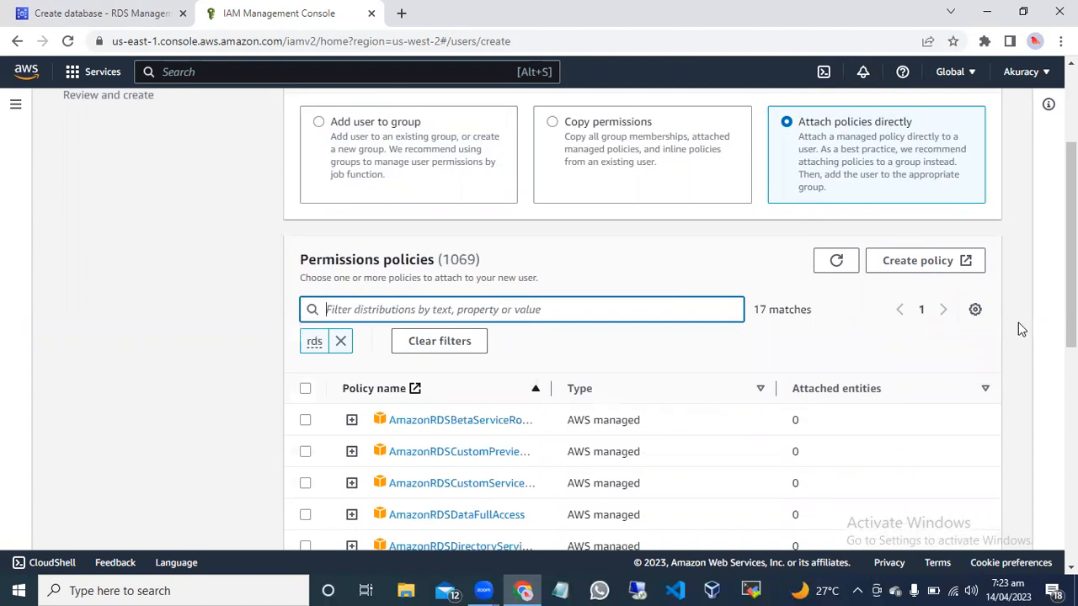
pyautogui.scroll(-2, 571, 320)
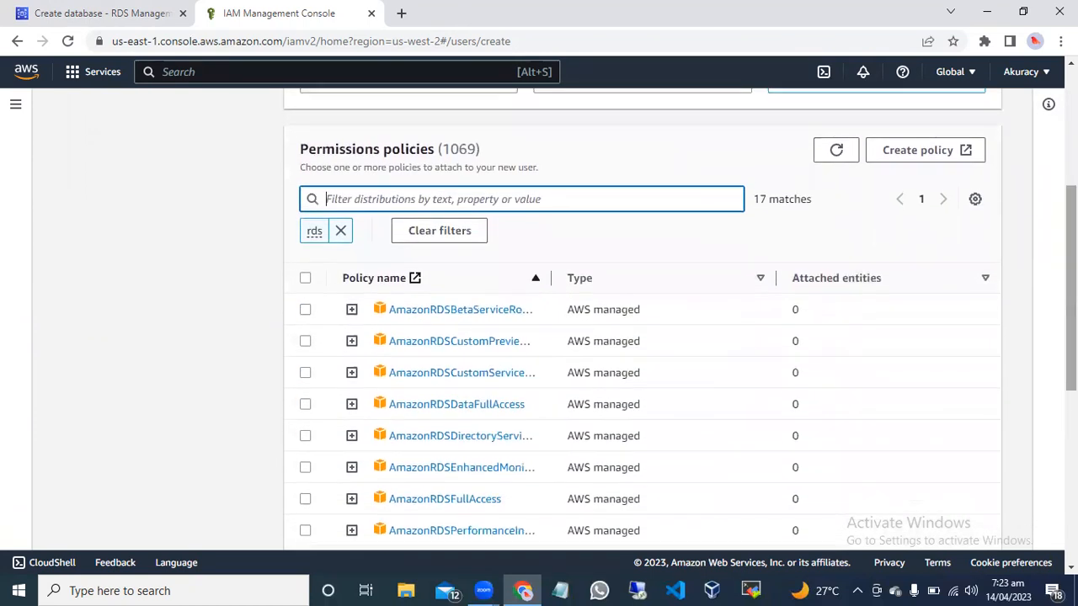
pyautogui.click(304, 404)
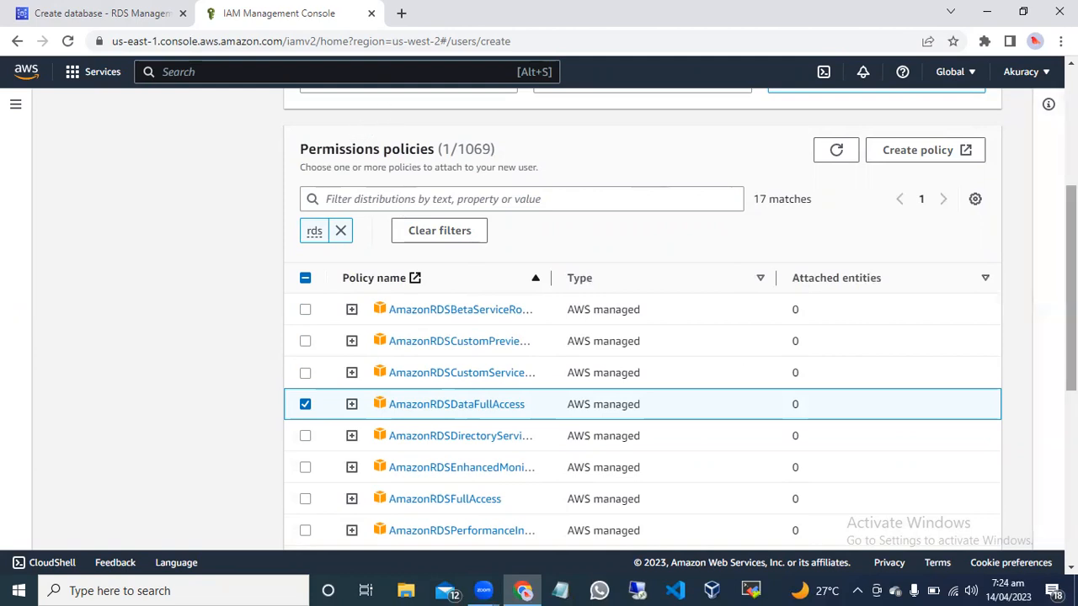
# Abandon the IAM user creation without saving and return to the RDS database creation form.
pyautogui.scroll(2, 1044, 351)
pyautogui.scroll(3, 835, 135)
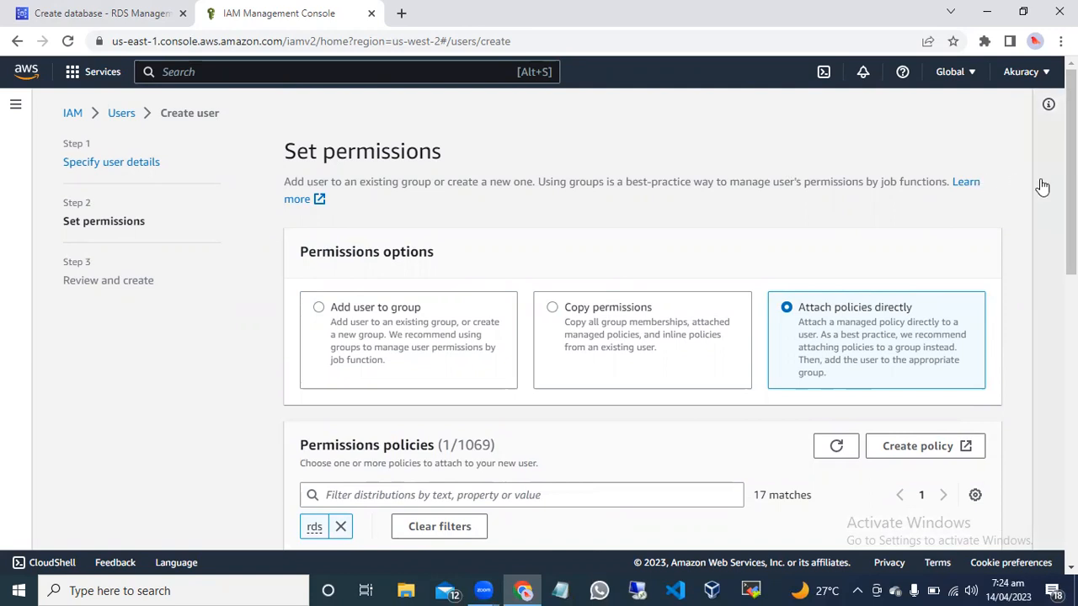
pyautogui.click(372, 14)
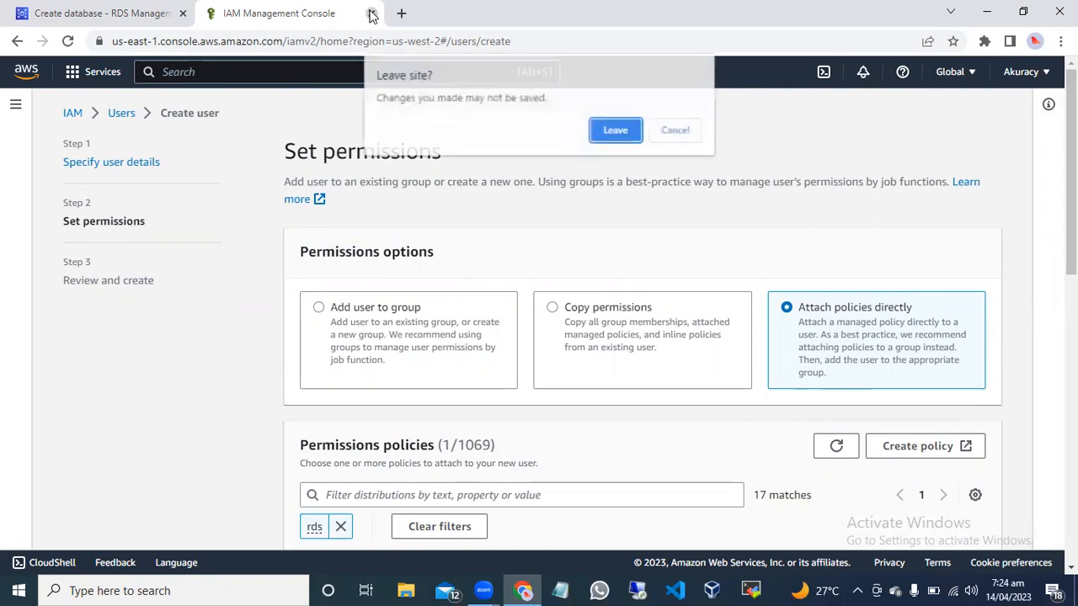
pyautogui.click(628, 136)
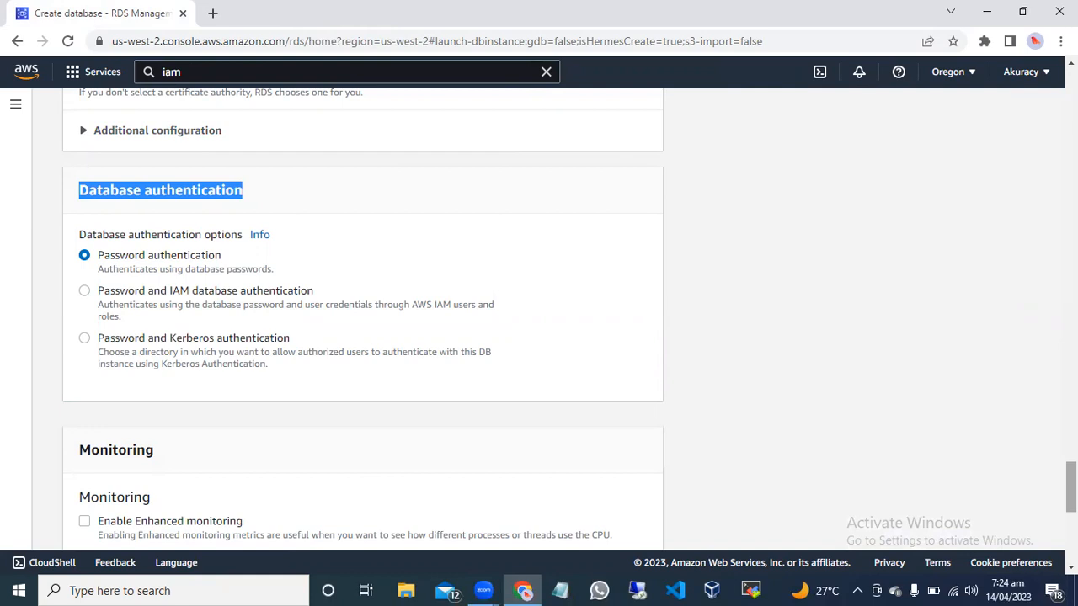
# Enable Enhanced monitoring for the database, keeping the 60 seconds granularity and the default monitoring role.
pyautogui.scroll(4, 363, 315)
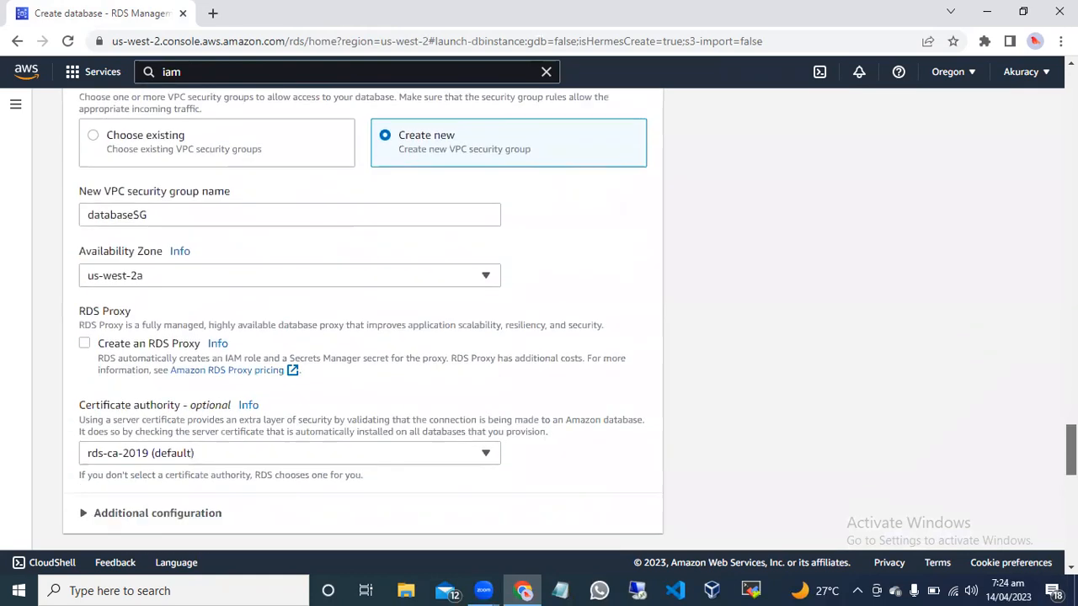
pyautogui.scroll(-3, 363, 320)
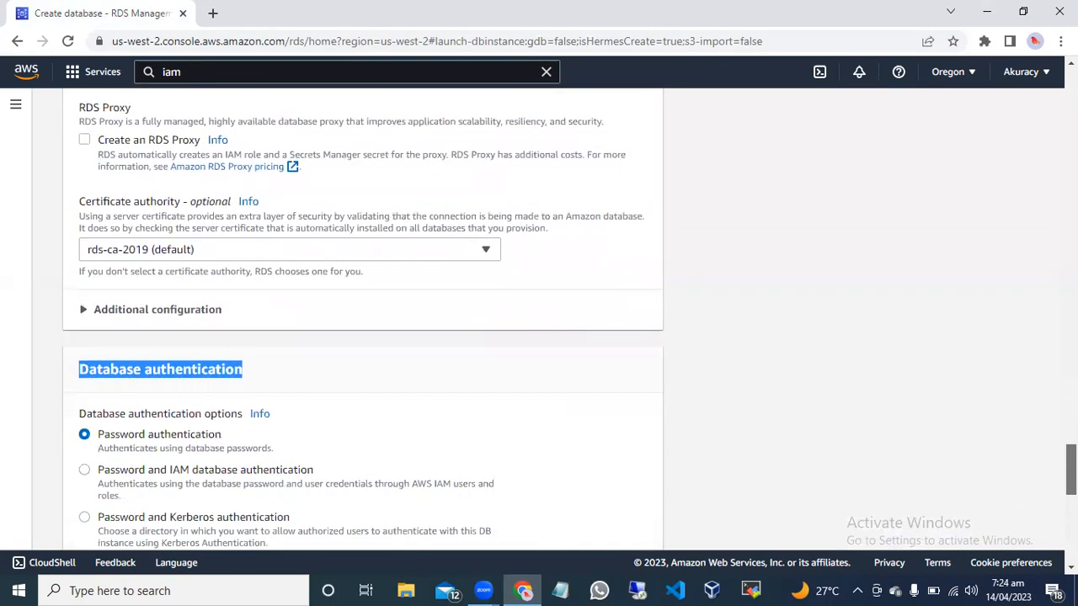
pyautogui.scroll(-2, 977, 430)
pyautogui.click(976, 429)
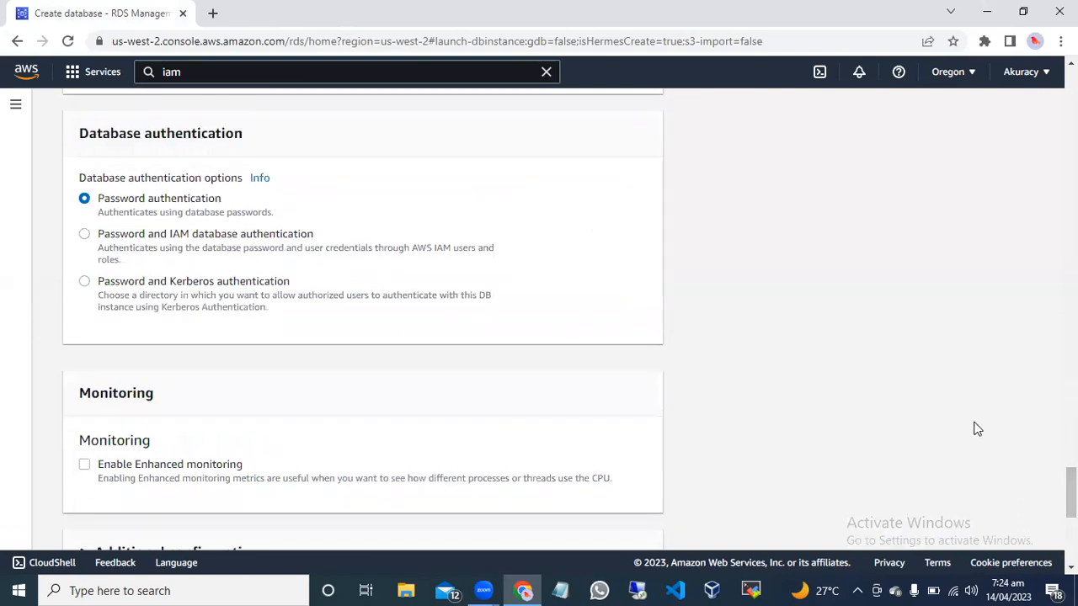
pyautogui.scroll(-3, 977, 429)
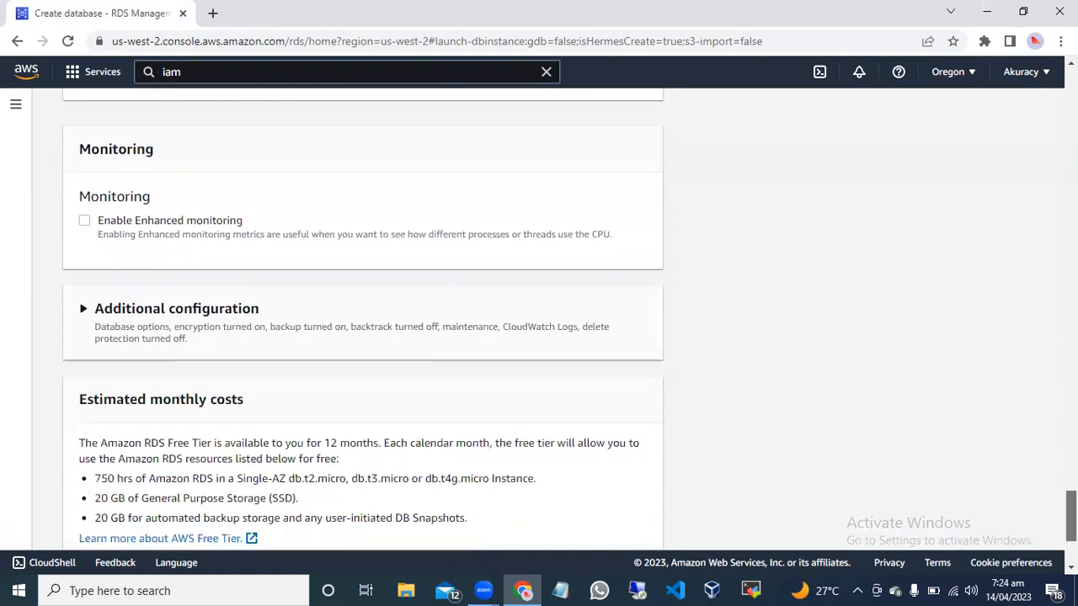
pyautogui.moveTo(1071, 519); pyautogui.dragTo(1071, 518)
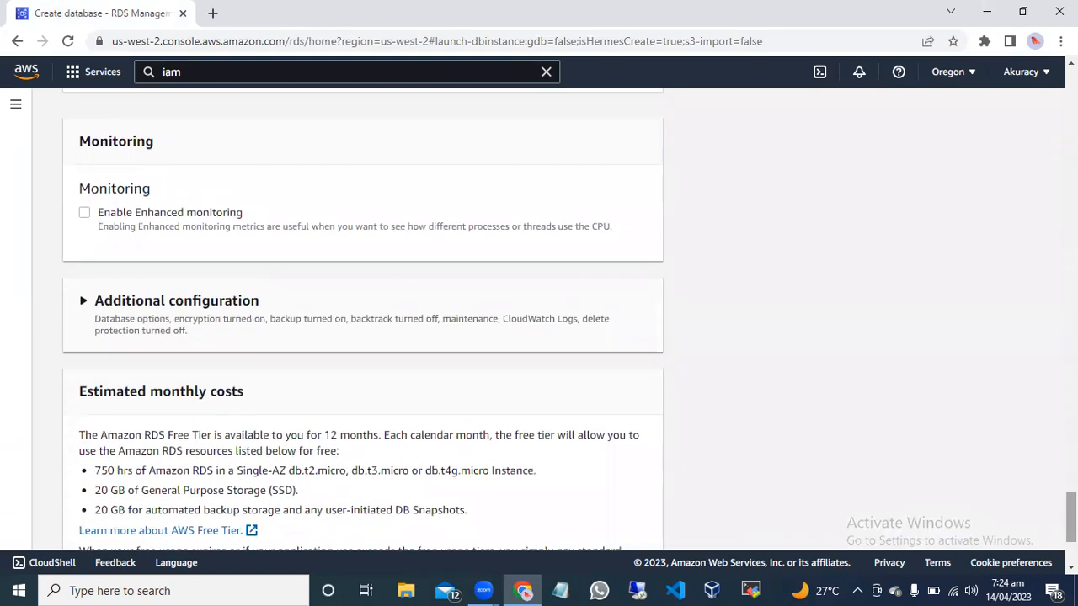
pyautogui.click(85, 215)
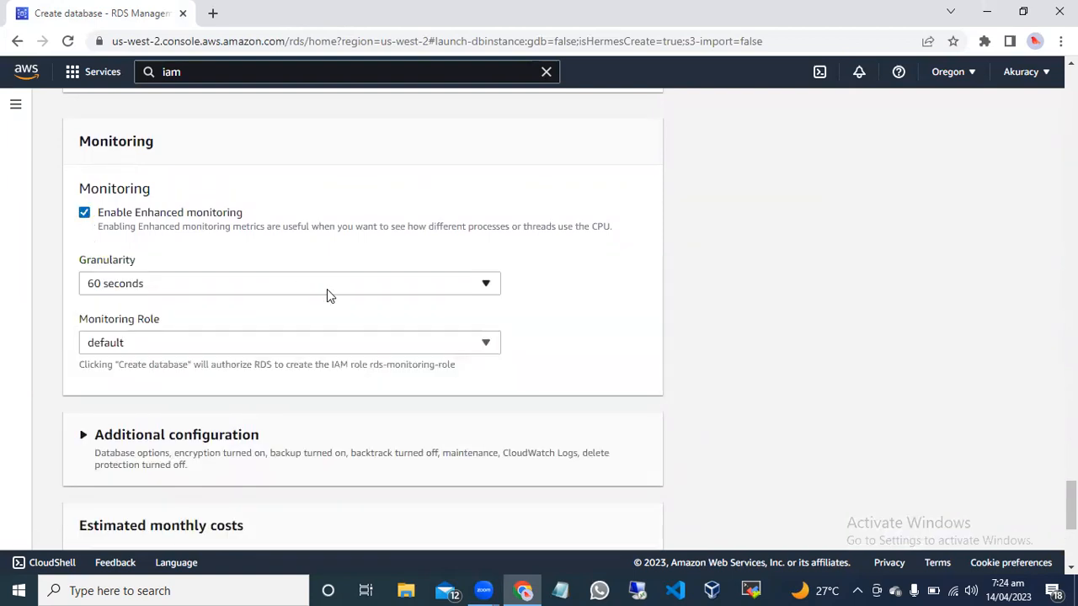
pyautogui.click(398, 291)
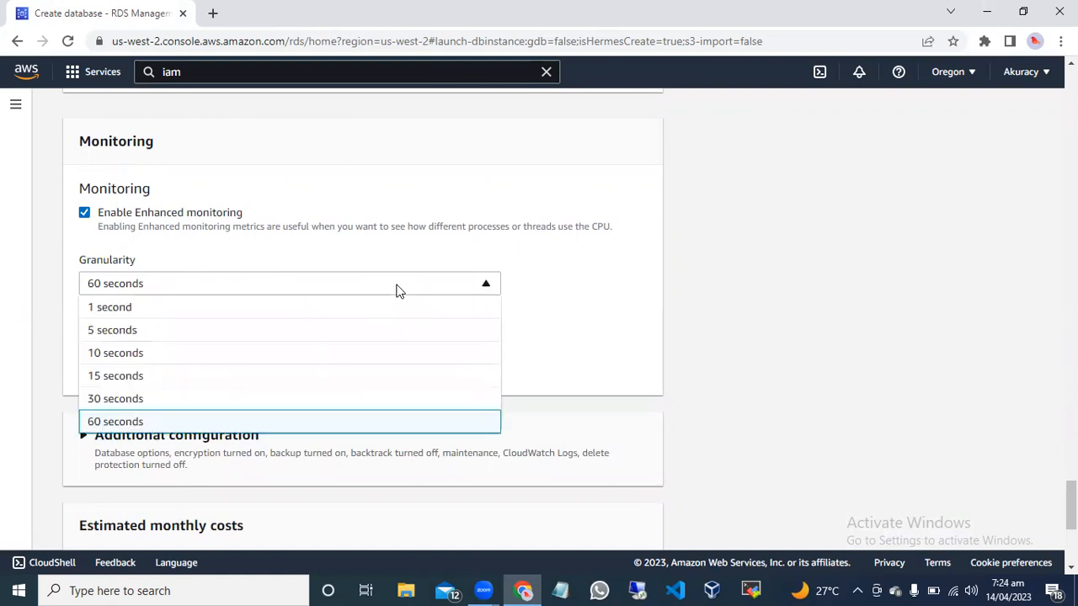
pyautogui.click(602, 288)
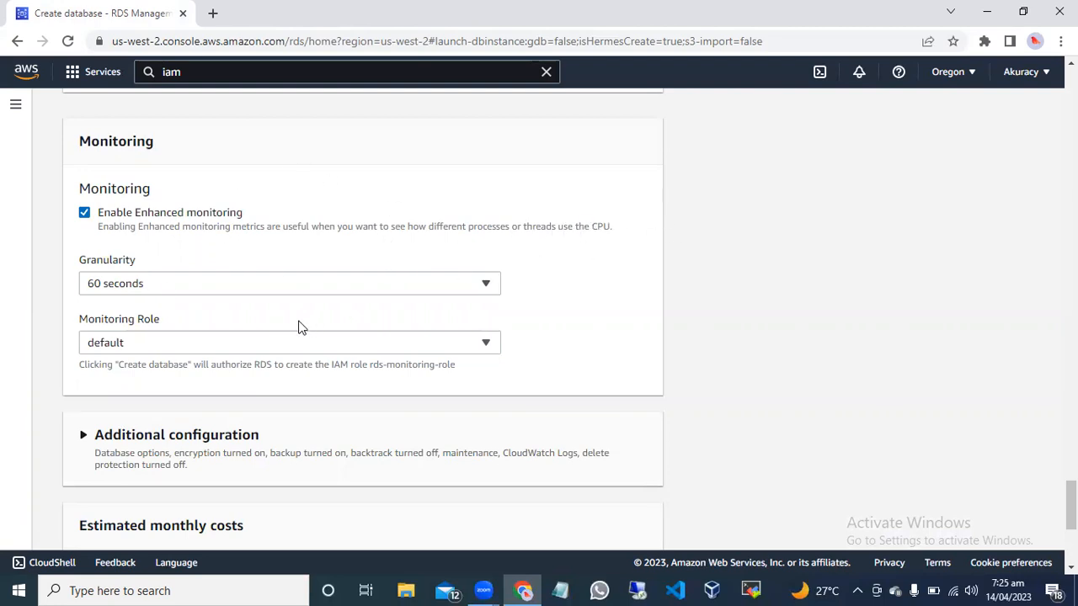
pyautogui.click(435, 346)
pyautogui.click(437, 349)
# Expand the additional configuration below the monitoring settings and set the initial database name to rollydb.
pyautogui.scroll(-2, 1071, 505)
pyautogui.scroll(-2, 1071, 513)
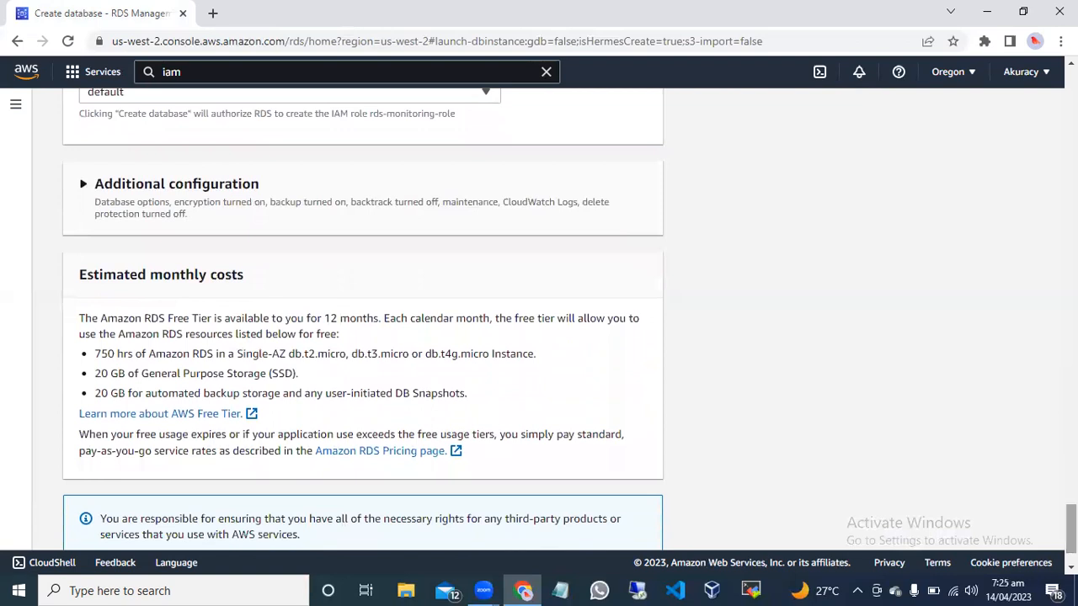
pyautogui.click(80, 183)
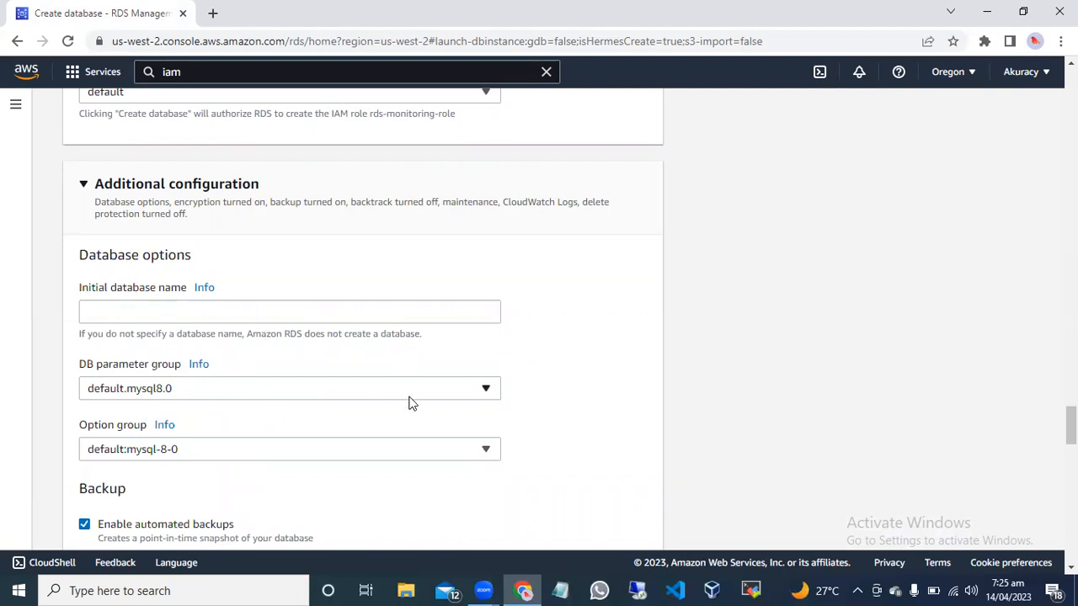
pyautogui.click(193, 307)
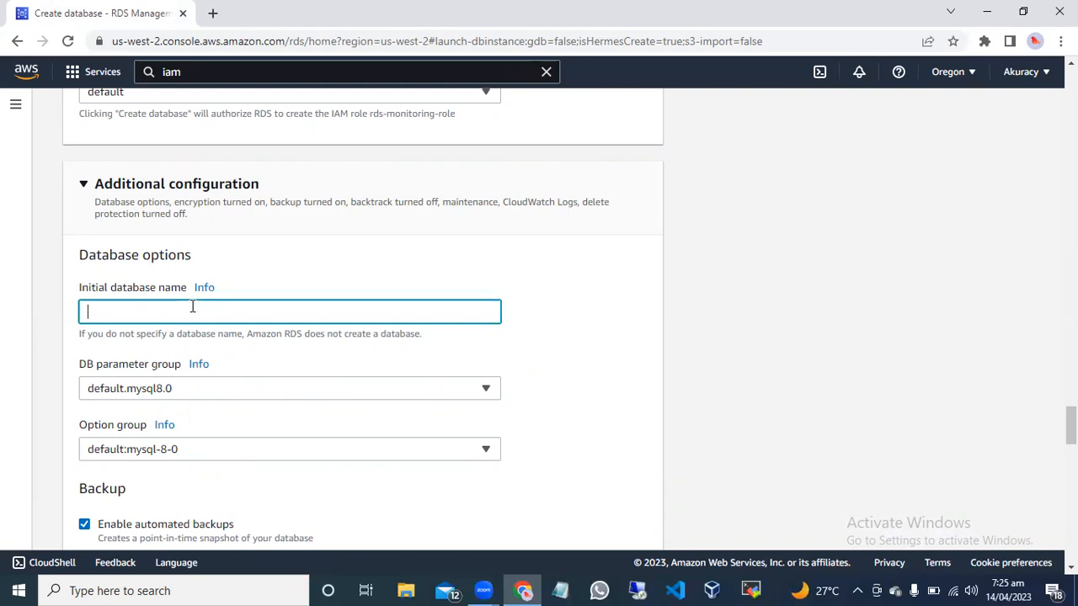
pyautogui.write('rokllk')
pyautogui.write('llydb')
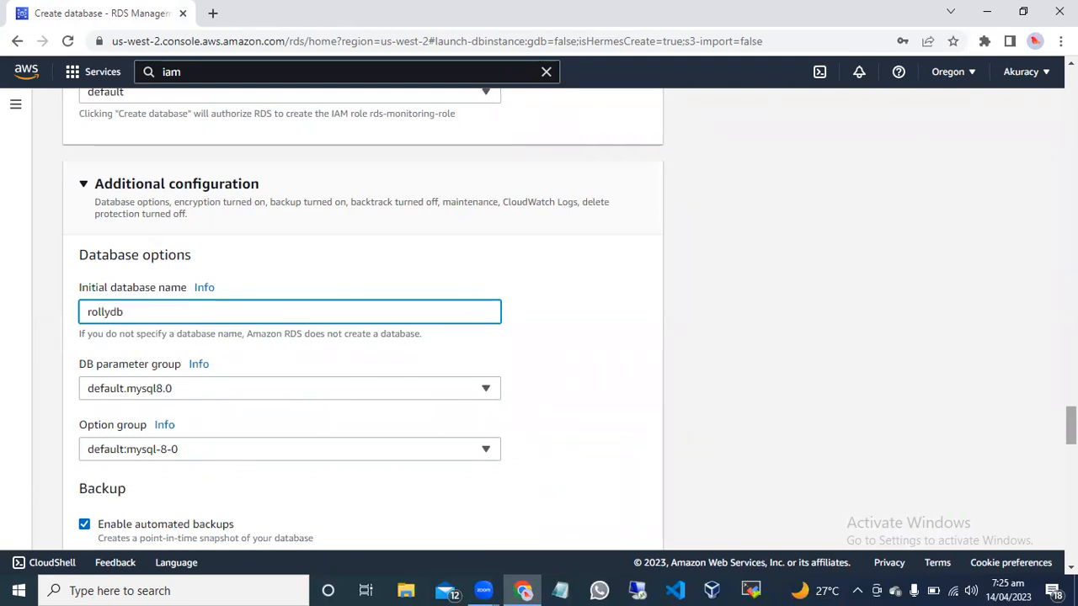
# Turn off automated backups in the database's additional configuration.
pyautogui.scroll(-2, 570, 315)
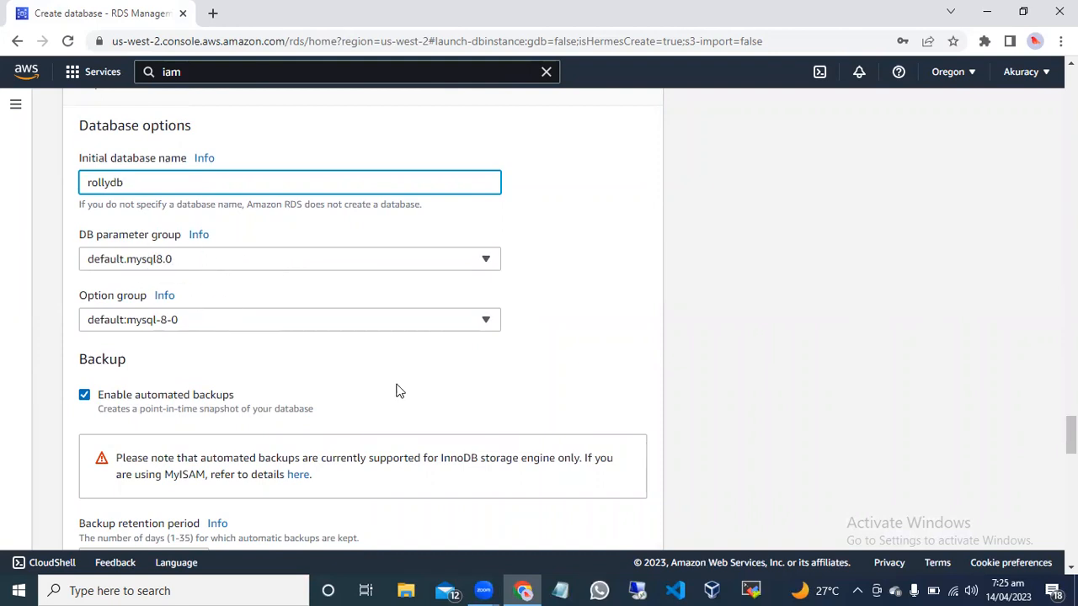
pyautogui.scroll(-2, 1069, 435)
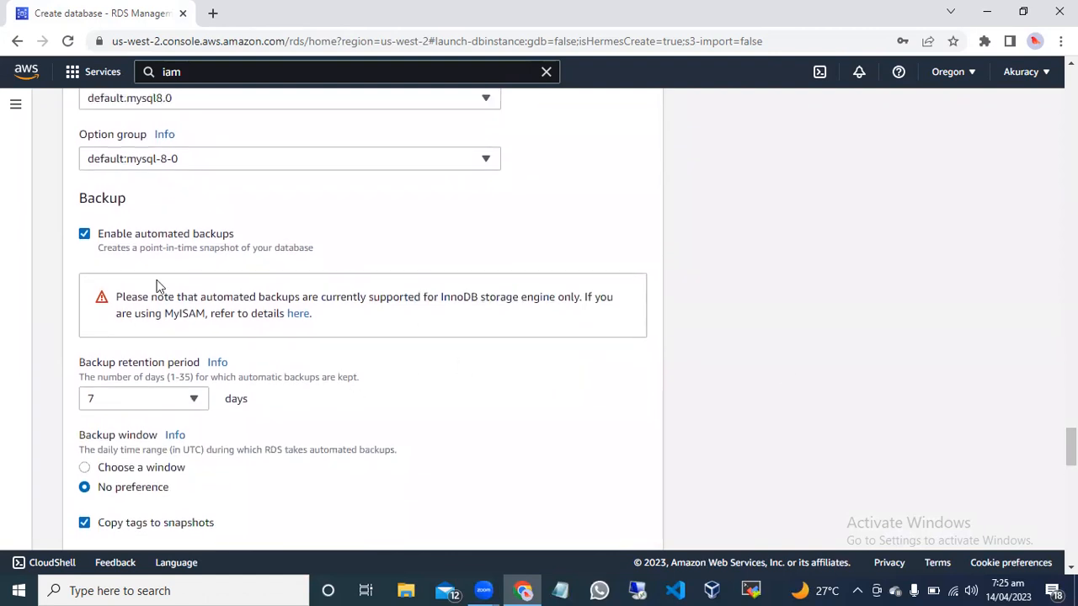
pyautogui.click(85, 234)
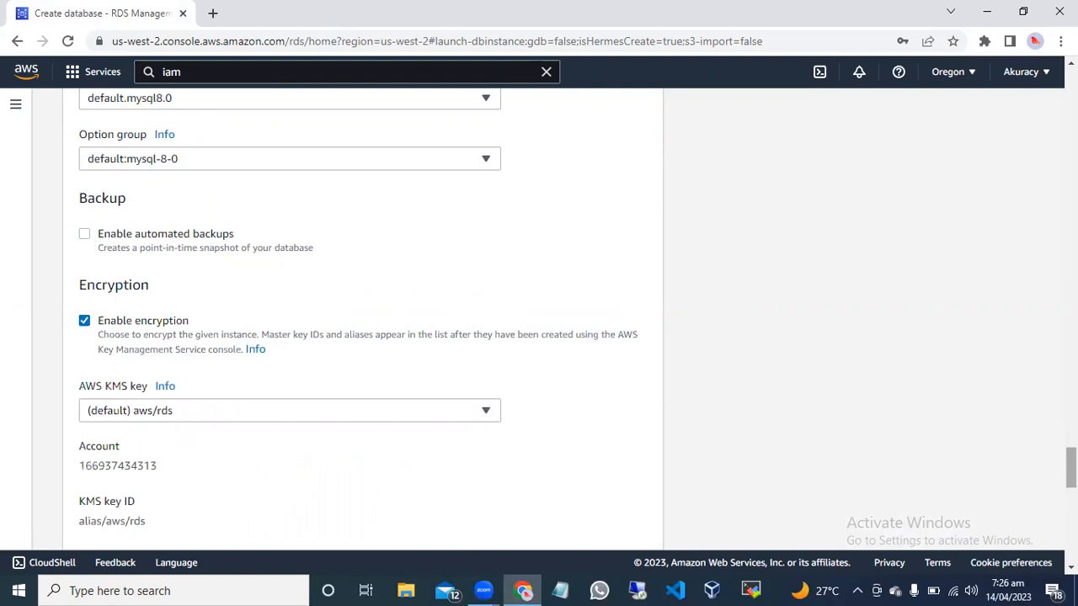
# Turn off encryption for the database instance.
pyautogui.scroll(-3, 362, 320)
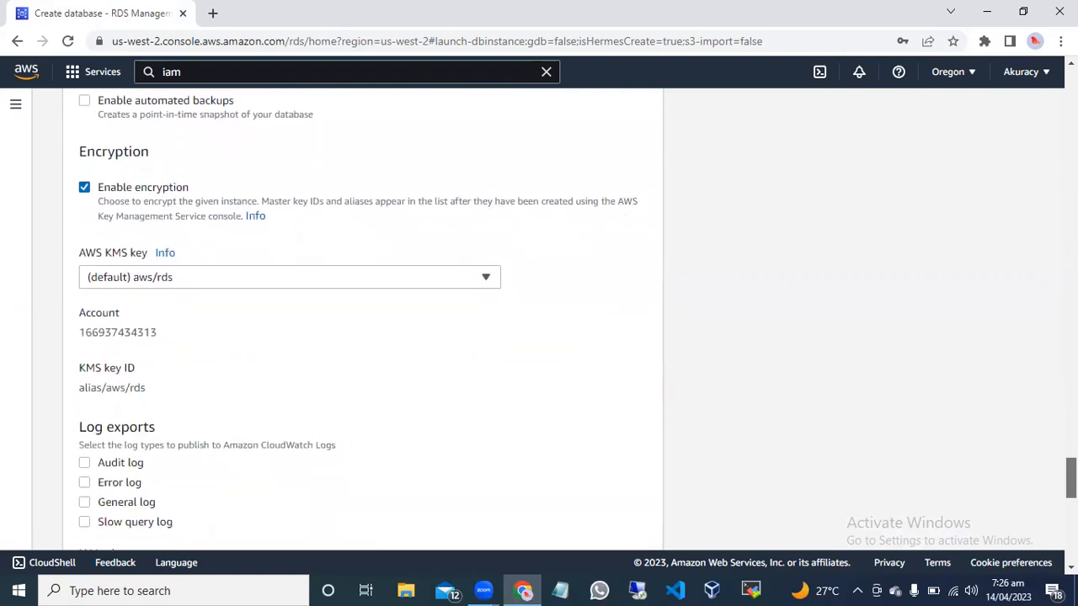
pyautogui.scroll(2, 362, 320)
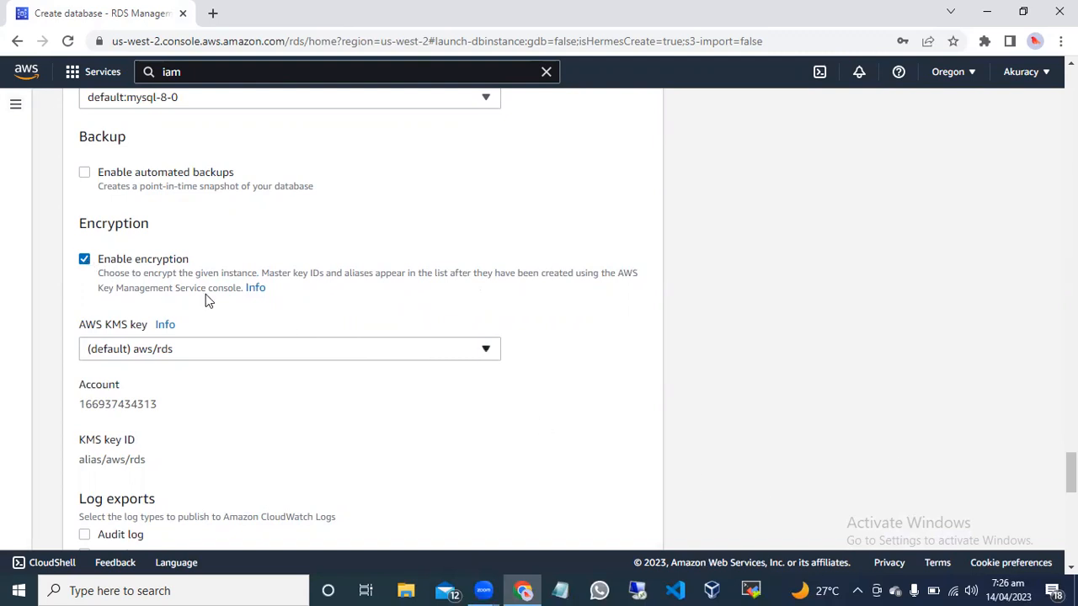
pyautogui.click(84, 260)
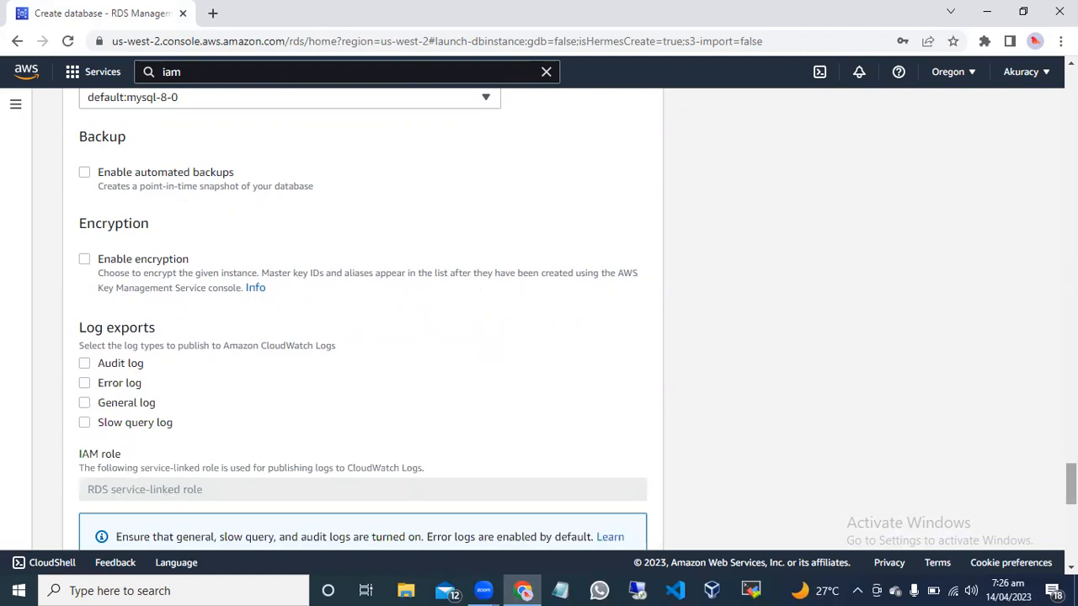
pyautogui.scroll(-2, 1070, 489)
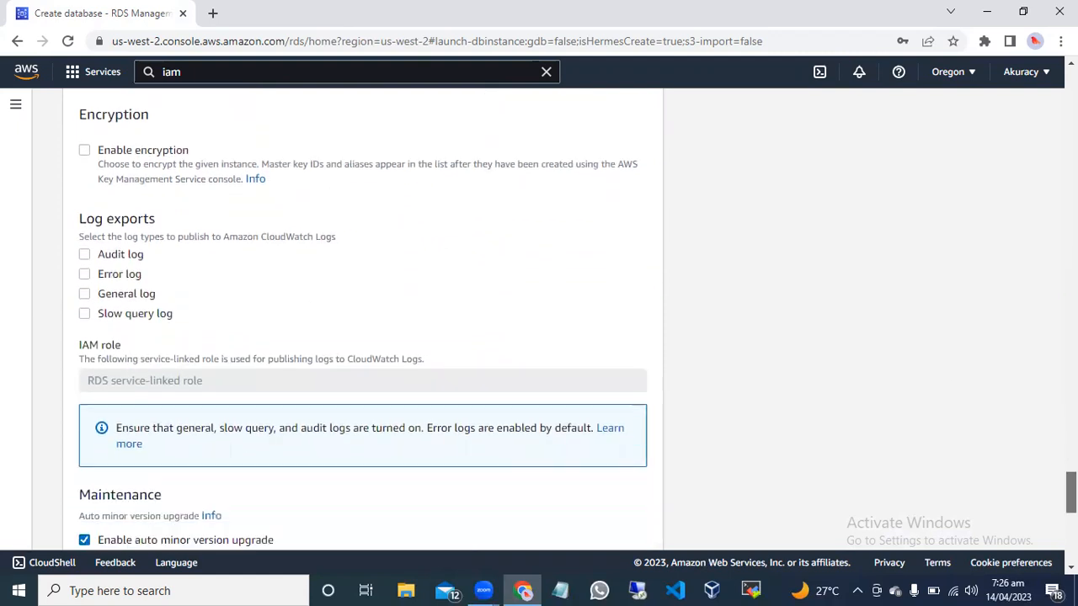
pyautogui.click(84, 152)
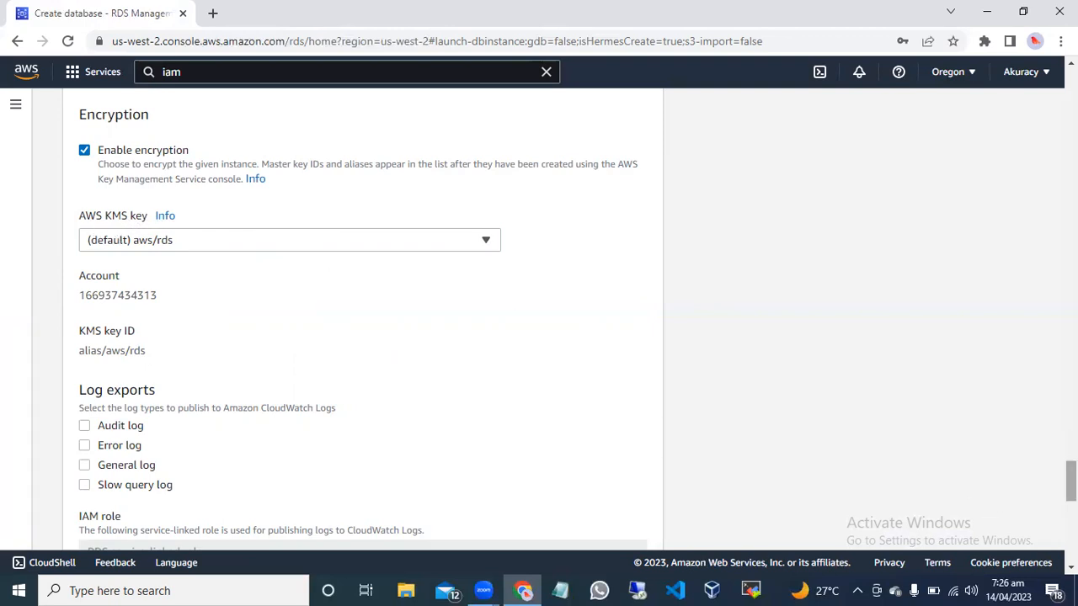
pyautogui.click(85, 151)
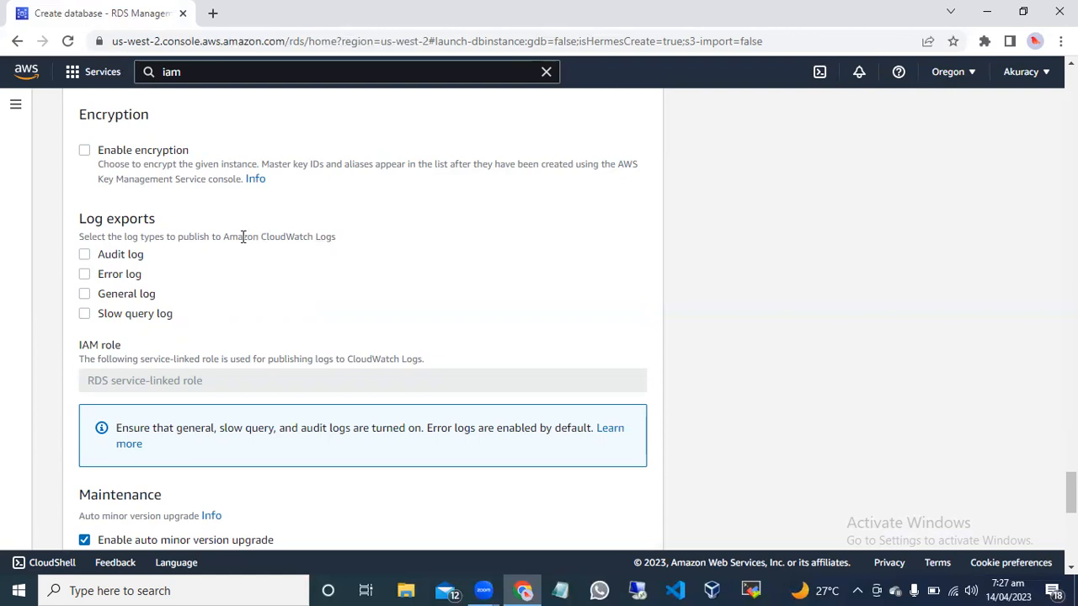
# Try out the audit, error and general log exports to CloudWatch, and clear all of these selections.
pyautogui.moveTo(258, 237); pyautogui.dragTo(314, 237)
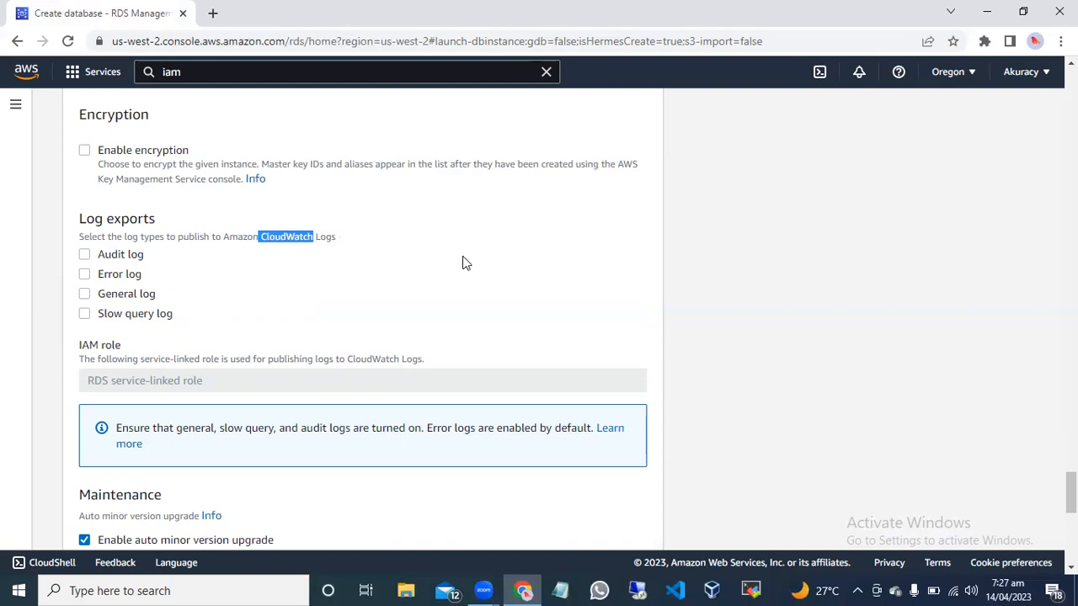
pyautogui.click(85, 255)
pyautogui.click(86, 276)
pyautogui.click(341, 280)
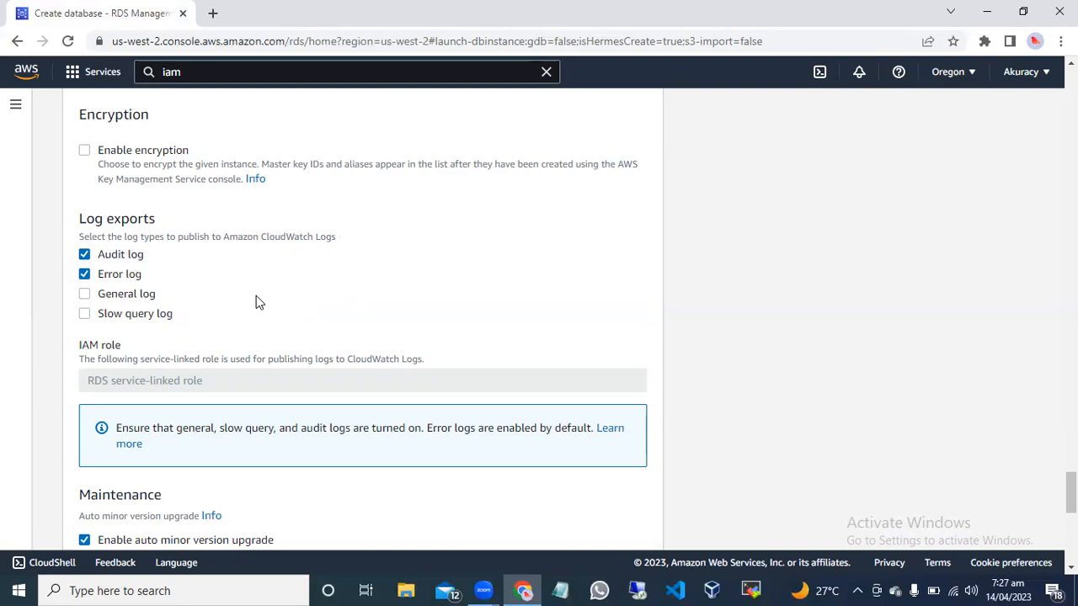
pyautogui.click(85, 294)
pyautogui.click(84, 275)
pyautogui.click(84, 294)
pyautogui.click(84, 255)
# Enable deletion protection for the database below the maintenance settings.
pyautogui.moveTo(1071, 493); pyautogui.dragTo(1071, 520)
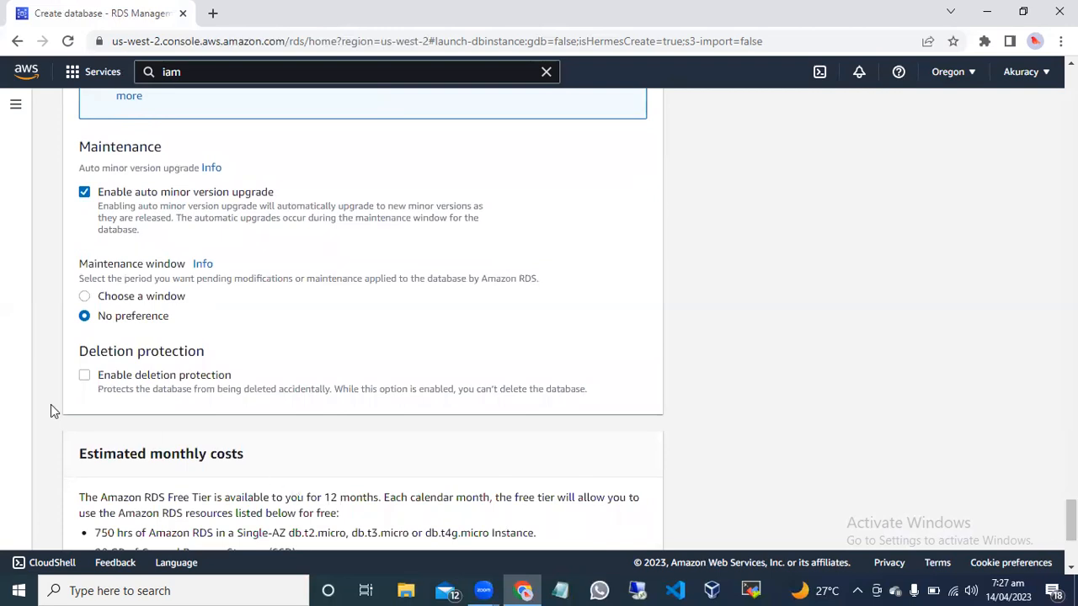
pyautogui.click(84, 377)
pyautogui.moveTo(1071, 520); pyautogui.dragTo(1071, 528)
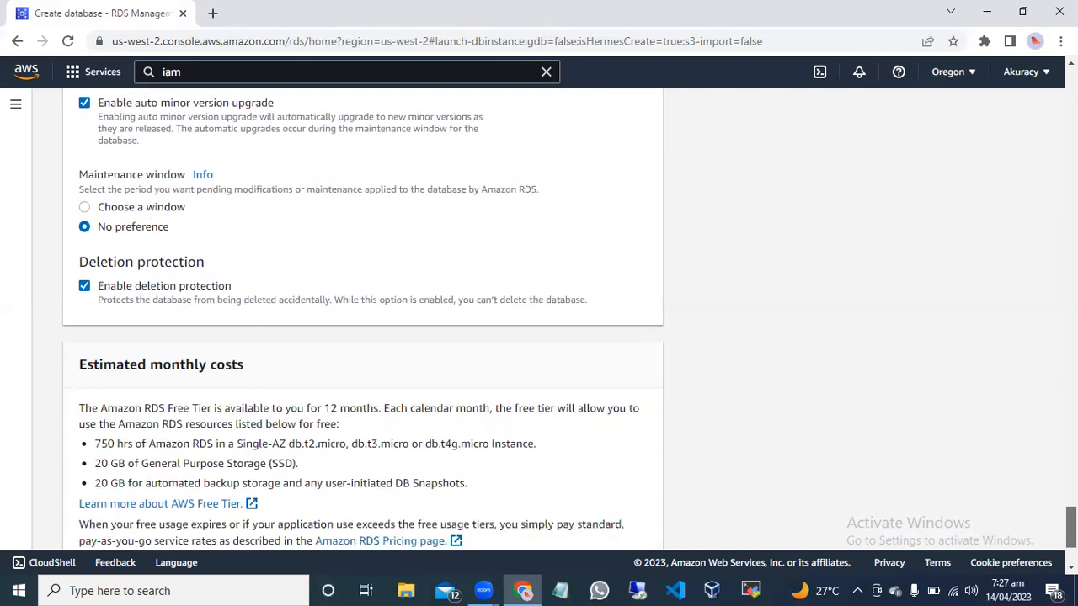
# Create the database with the configured settings and dismiss the suggested add-ons for rollydb.
pyautogui.moveTo(1071, 528); pyautogui.dragTo(1071, 542)
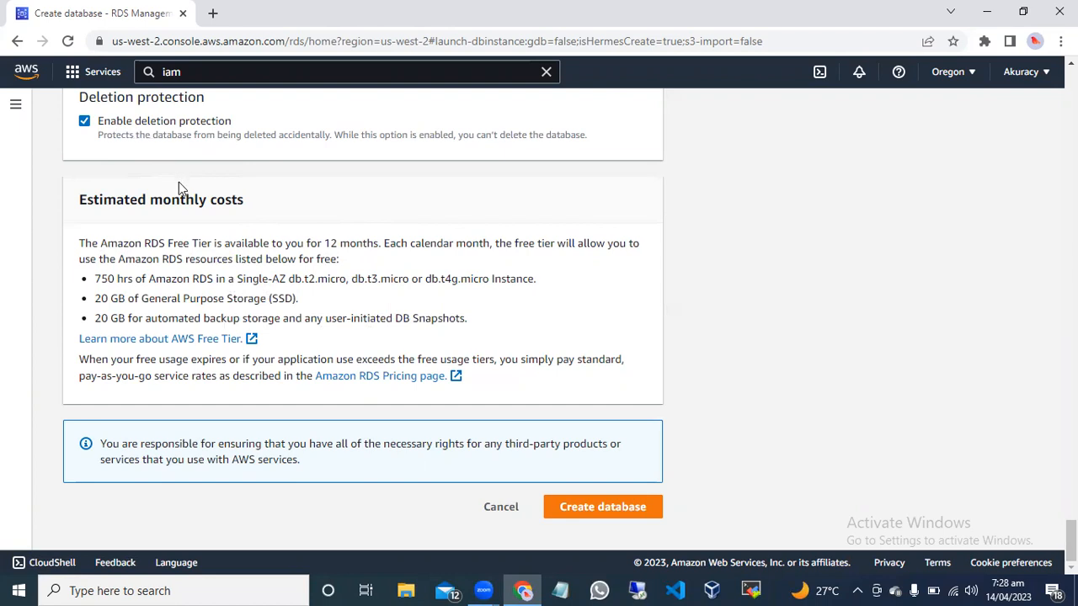
pyautogui.click(617, 507)
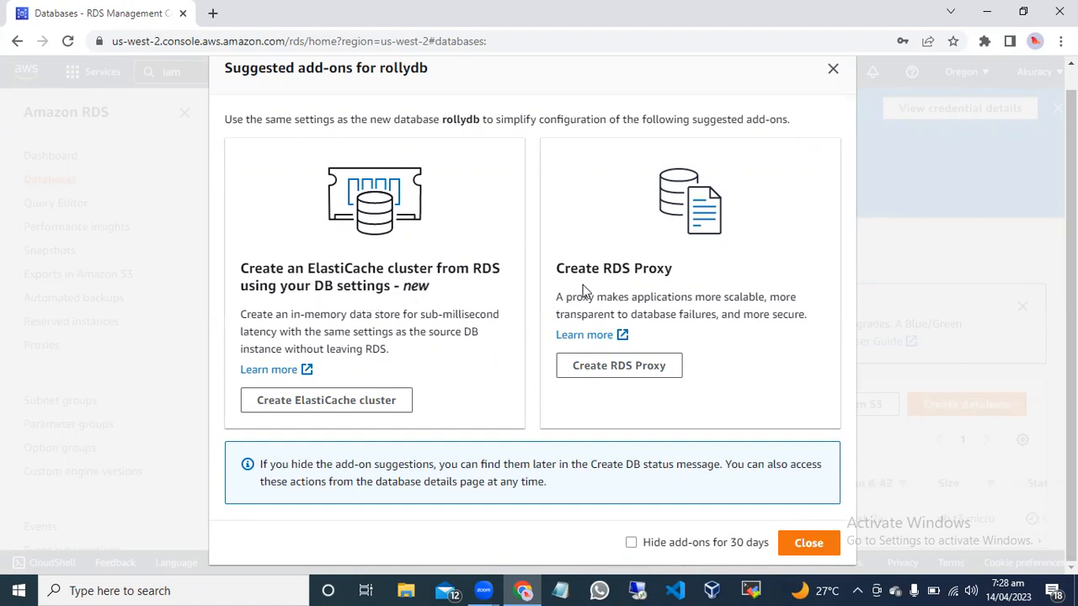
pyautogui.click(808, 547)
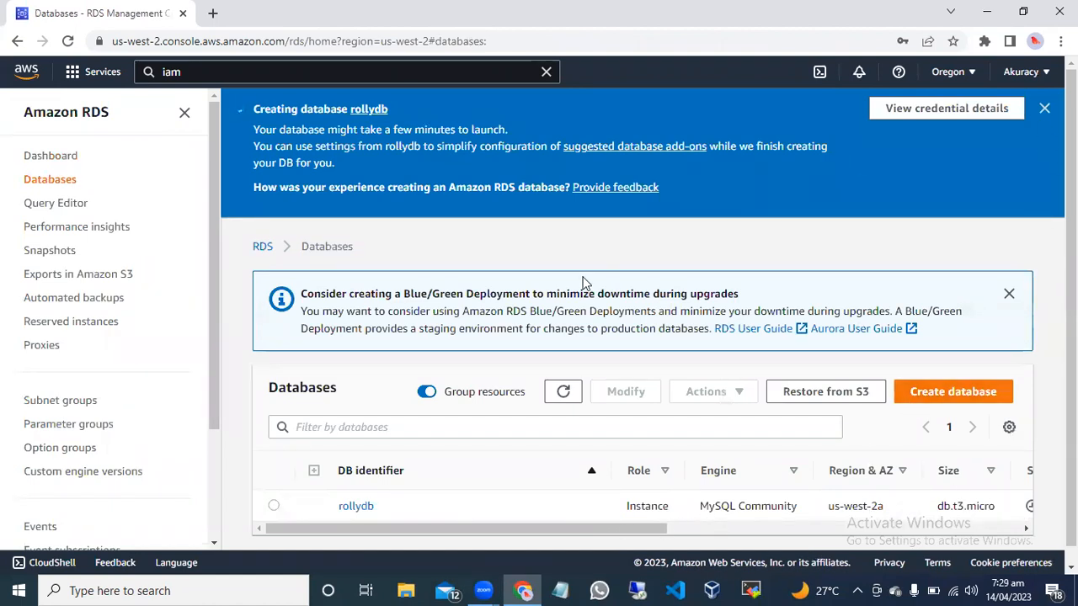
# Check the creation status of the rollydb instance in the databases list.
pyautogui.moveTo(525, 536); pyautogui.dragTo(687, 547)
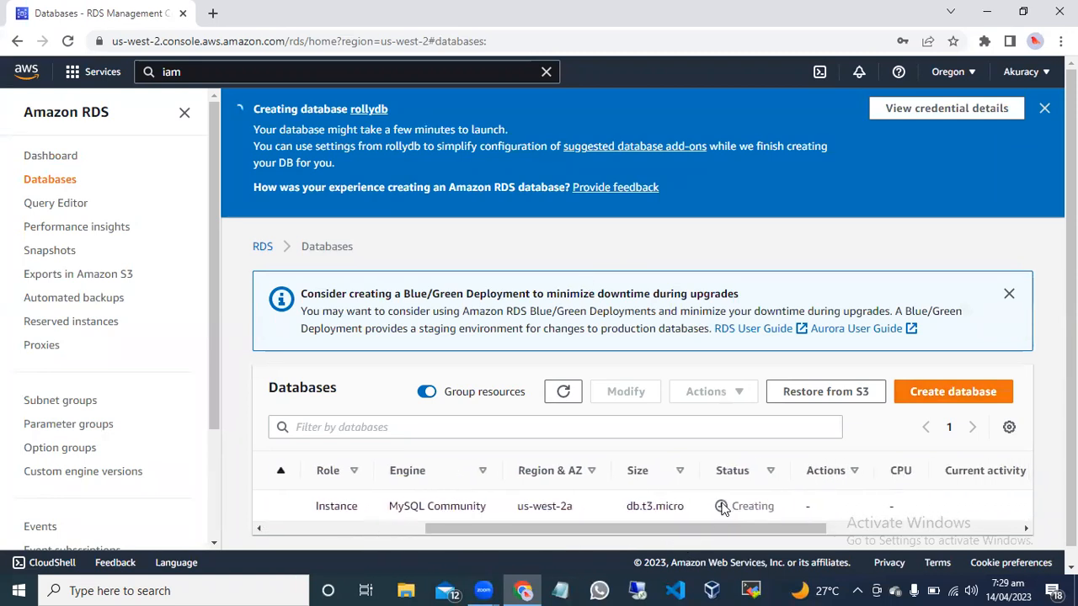
pyautogui.moveTo(714, 505); pyautogui.dragTo(783, 508)
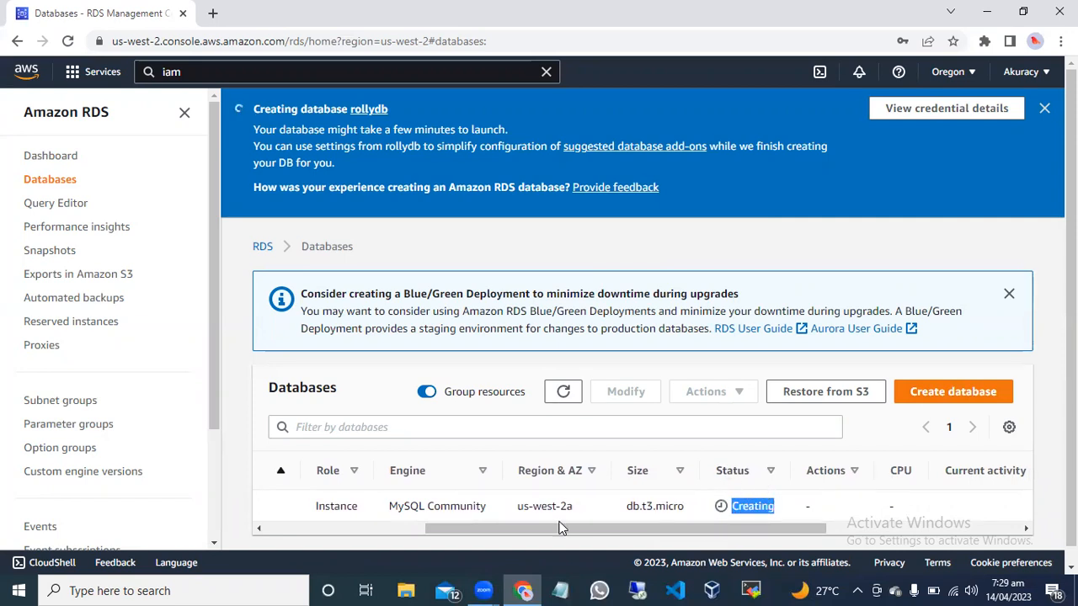
pyautogui.click(241, 478)
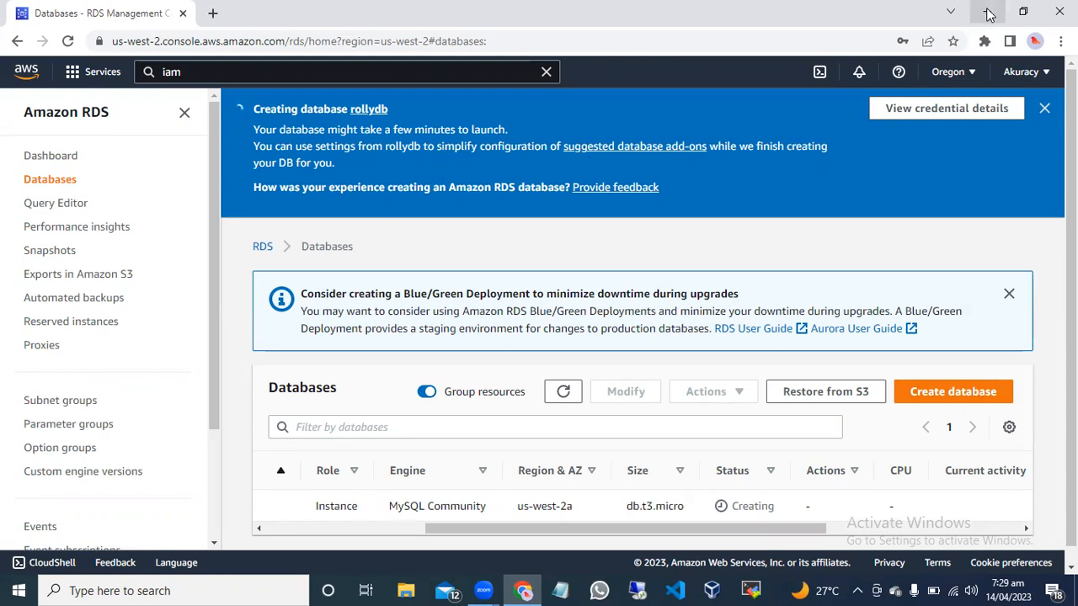
pyautogui.click(989, 15)
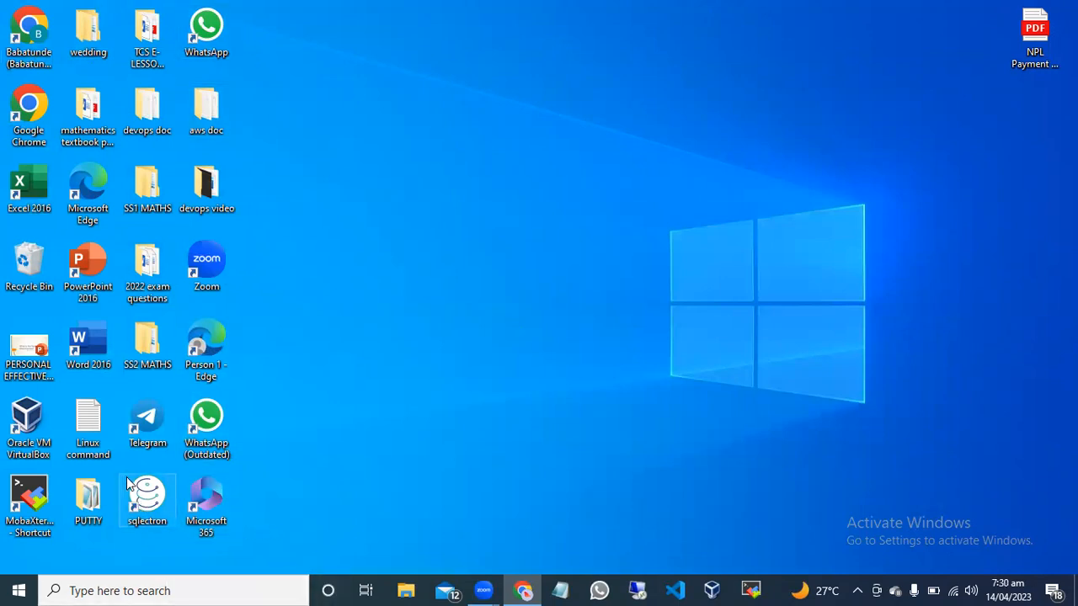
pyautogui.click(522, 589)
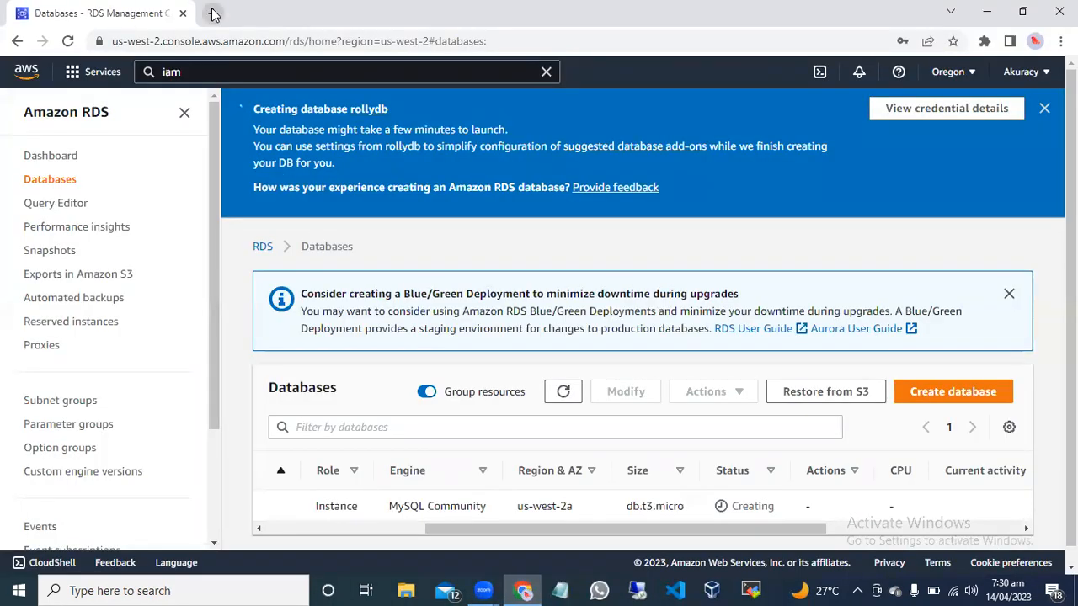
# Search Google for "mysqlelectron download" in a new browser tab.
pyautogui.click(211, 13)
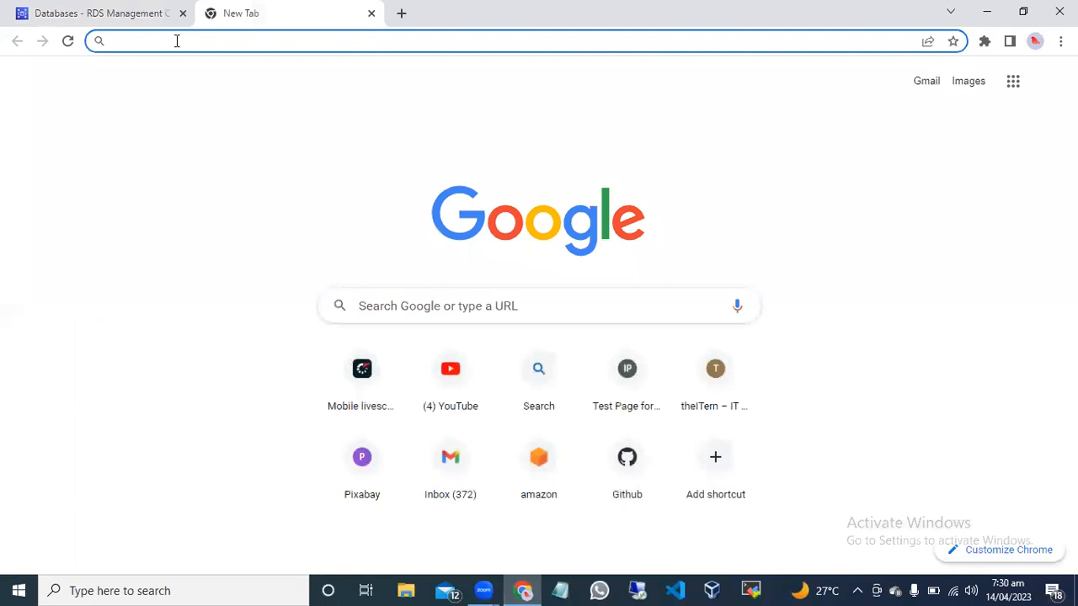
pyautogui.click(401, 307)
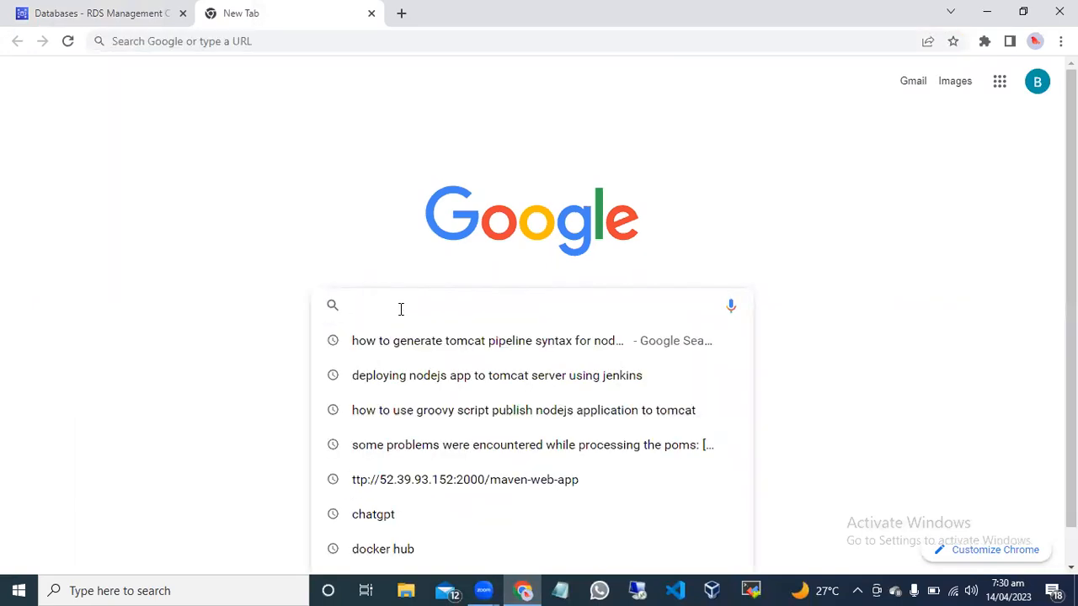
pyautogui.write('mys')
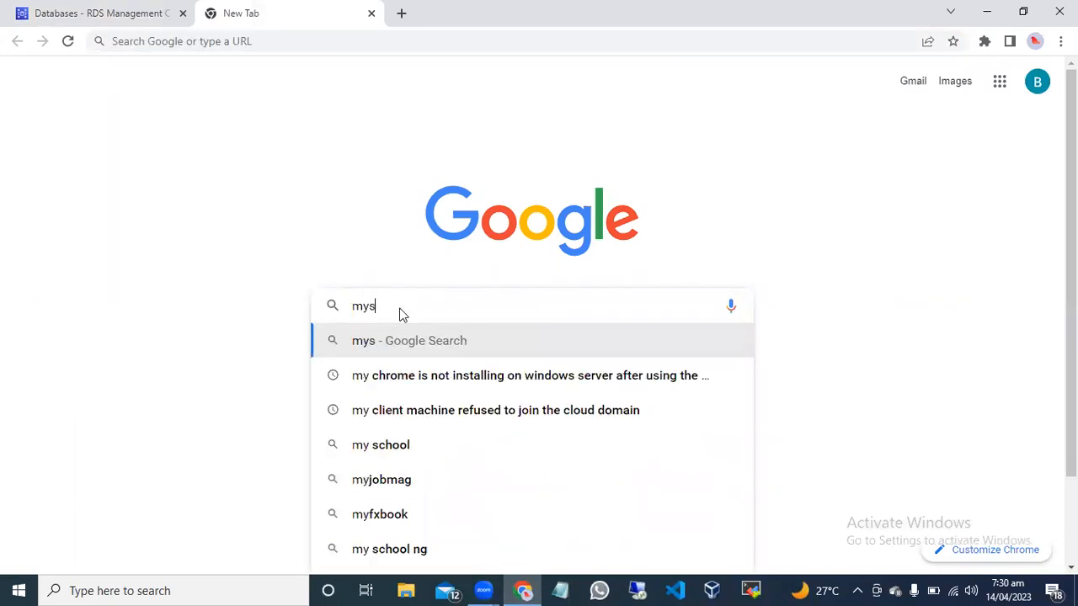
pyautogui.write('qle')
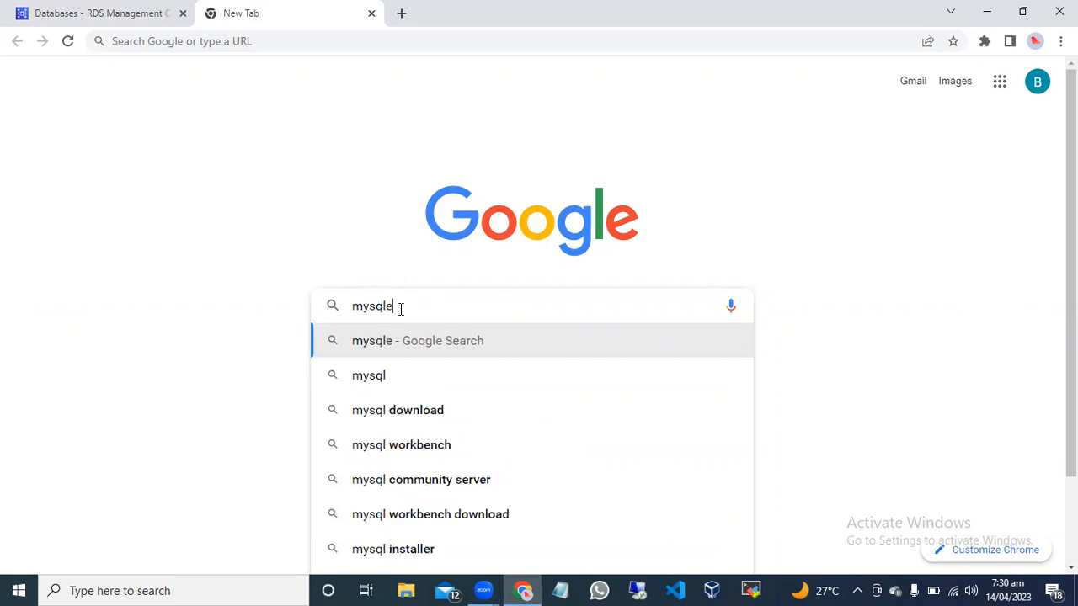
pyautogui.write('le')
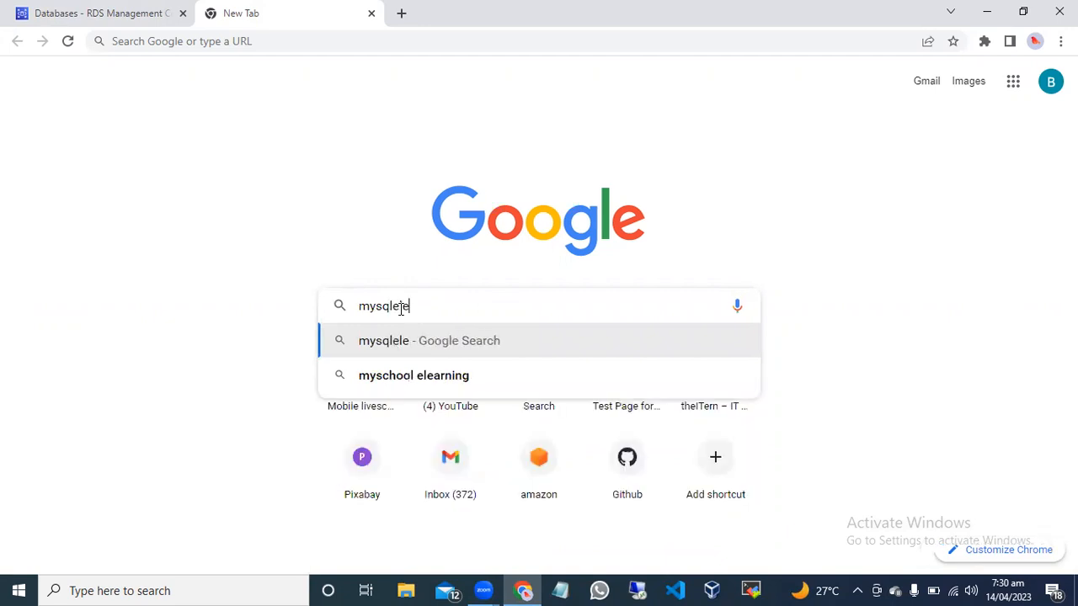
pyautogui.write('ctron d')
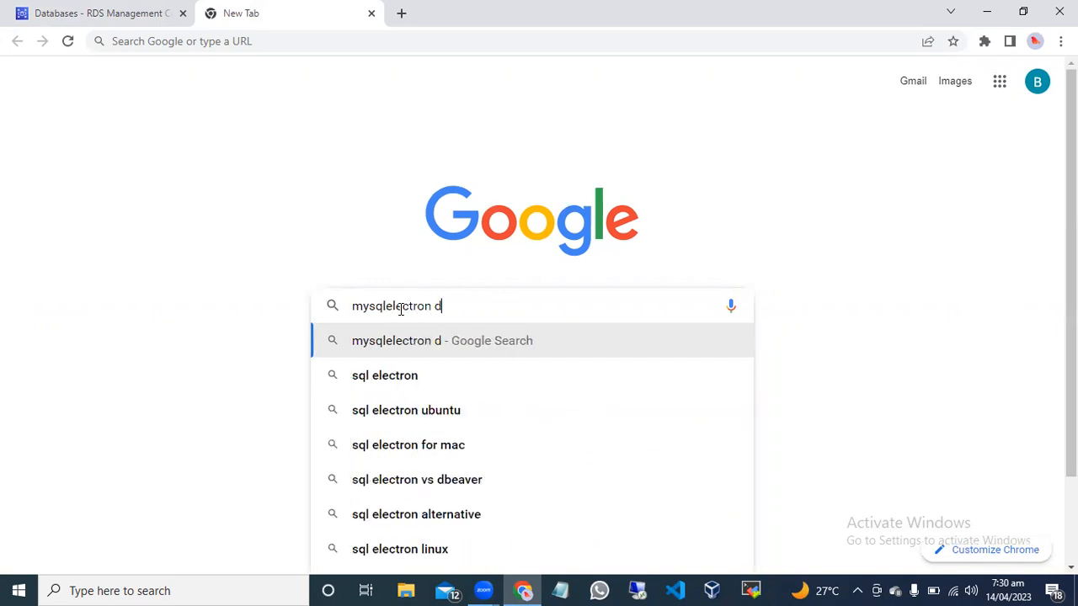
pyautogui.write('ownload')
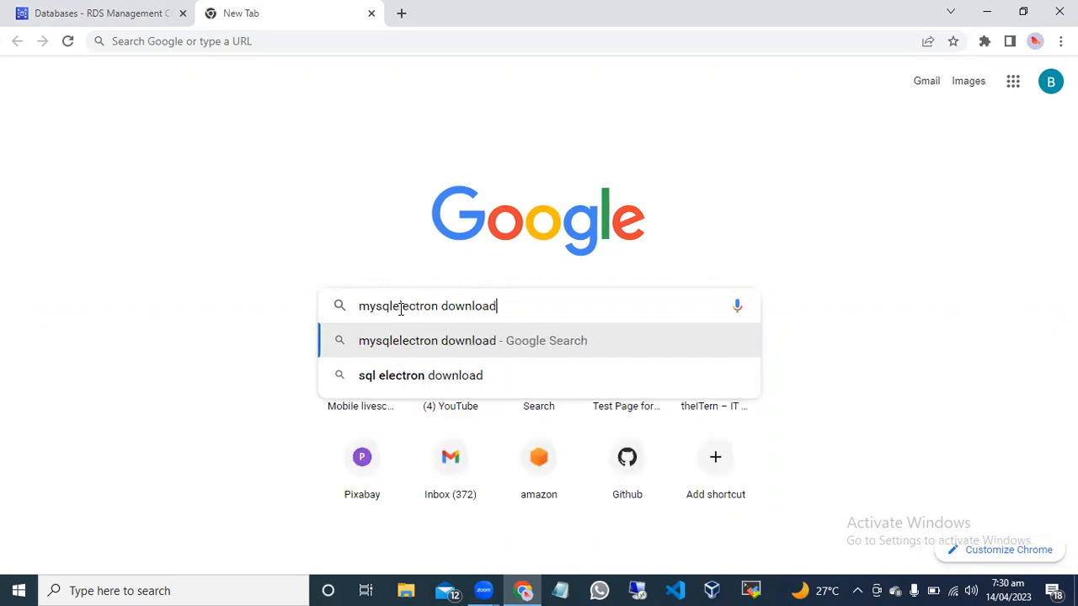
pyautogui.press('Return')
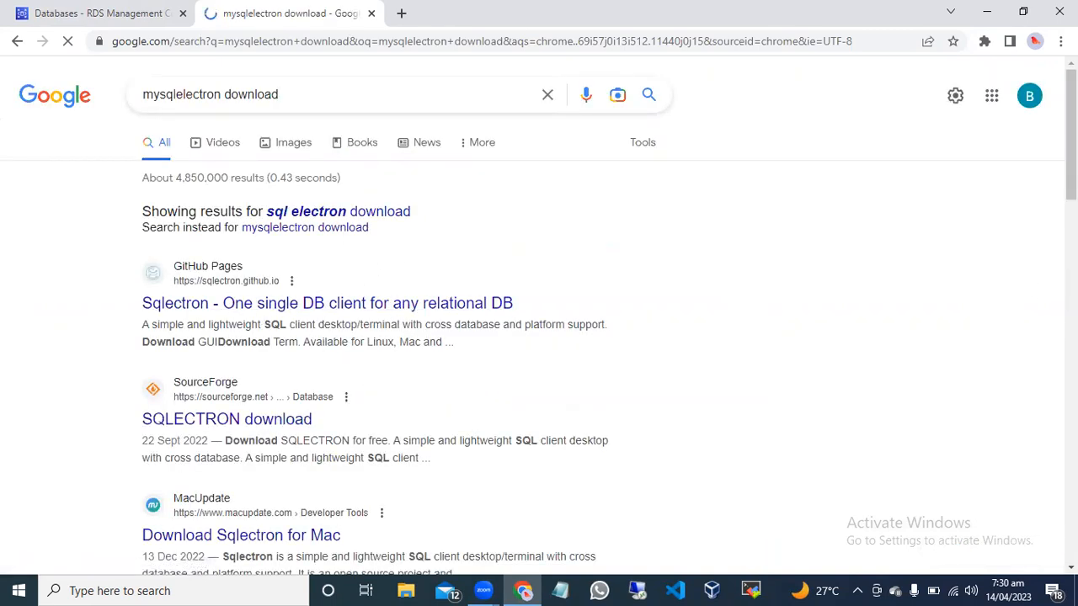
# Examine the Google results for a suitable Sqlectron download page.
pyautogui.scroll(-3, 539, 320)
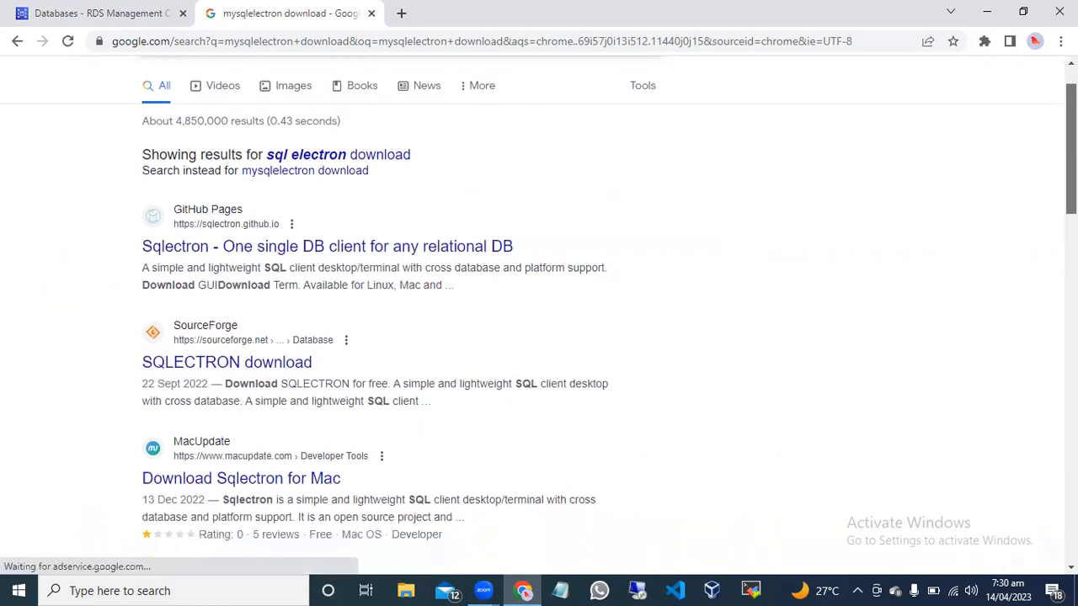
pyautogui.scroll(-3, 539, 320)
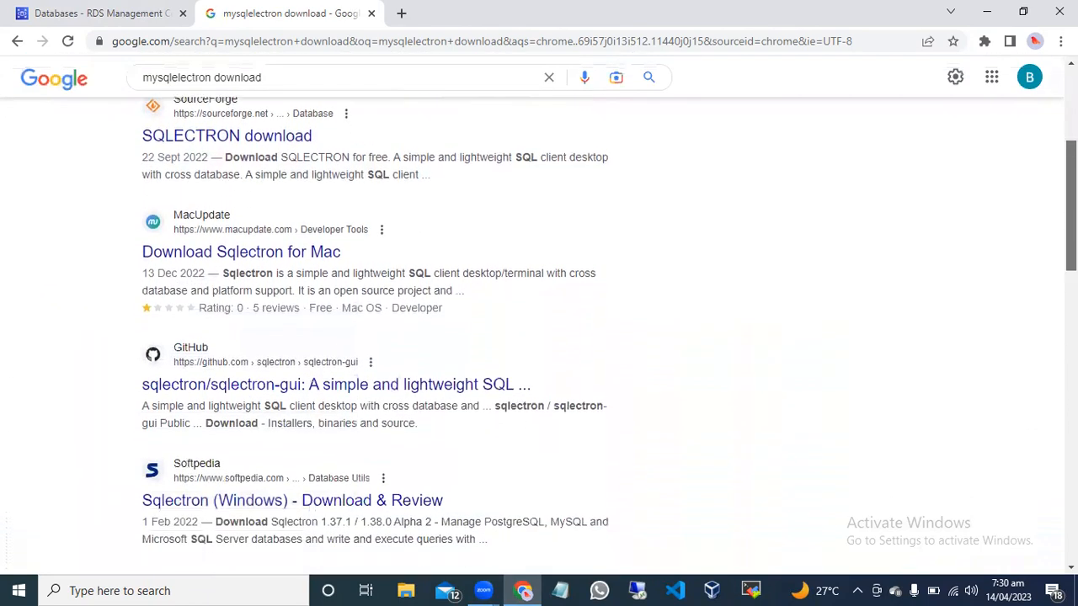
pyautogui.scroll(-5, 539, 320)
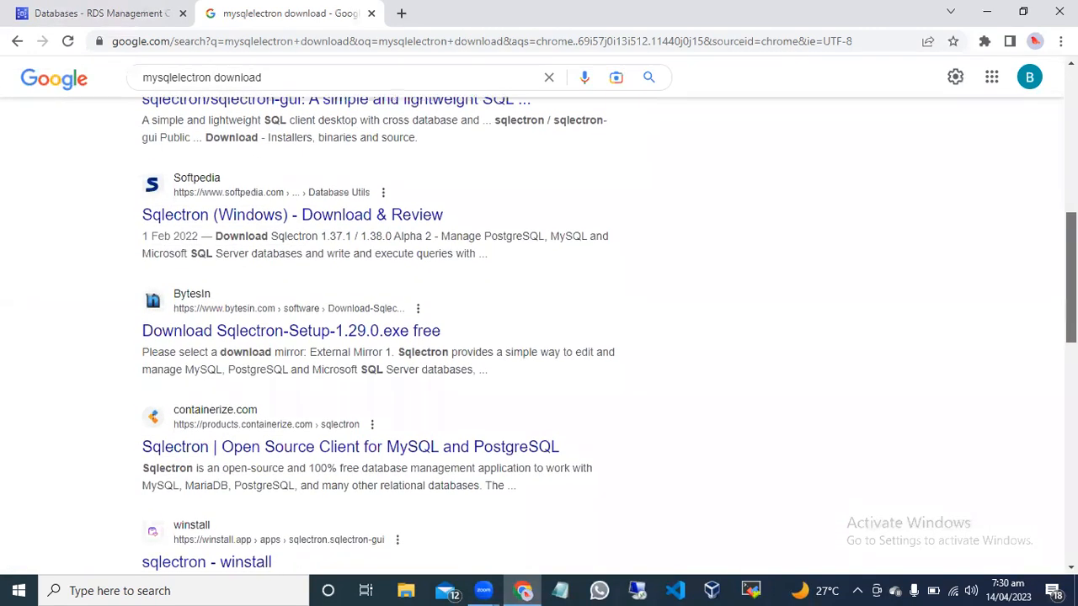
pyautogui.scroll(-2, 539, 320)
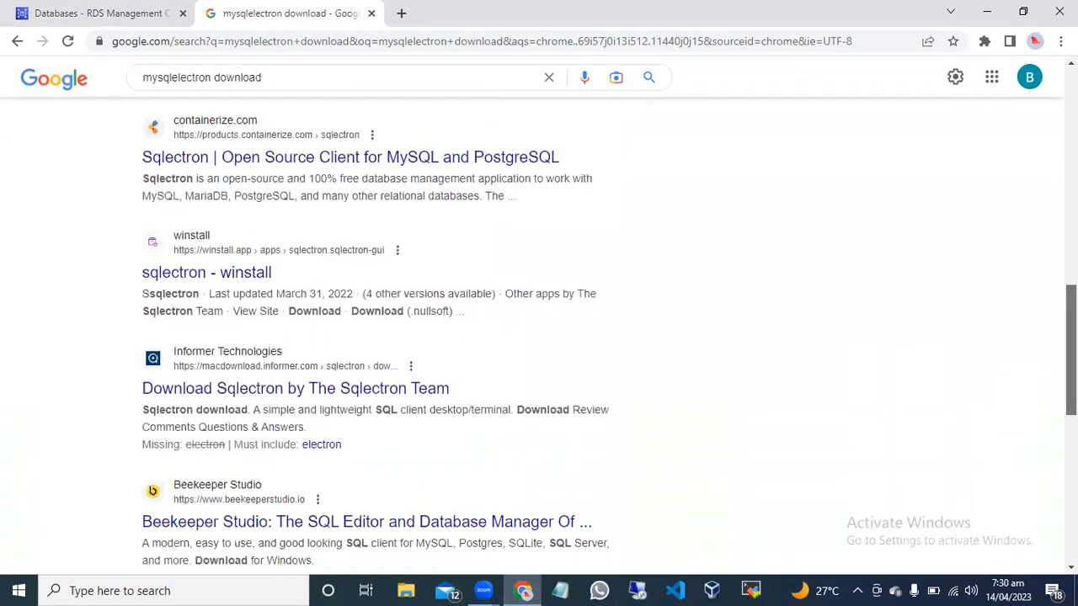
pyautogui.scroll(-4, 539, 320)
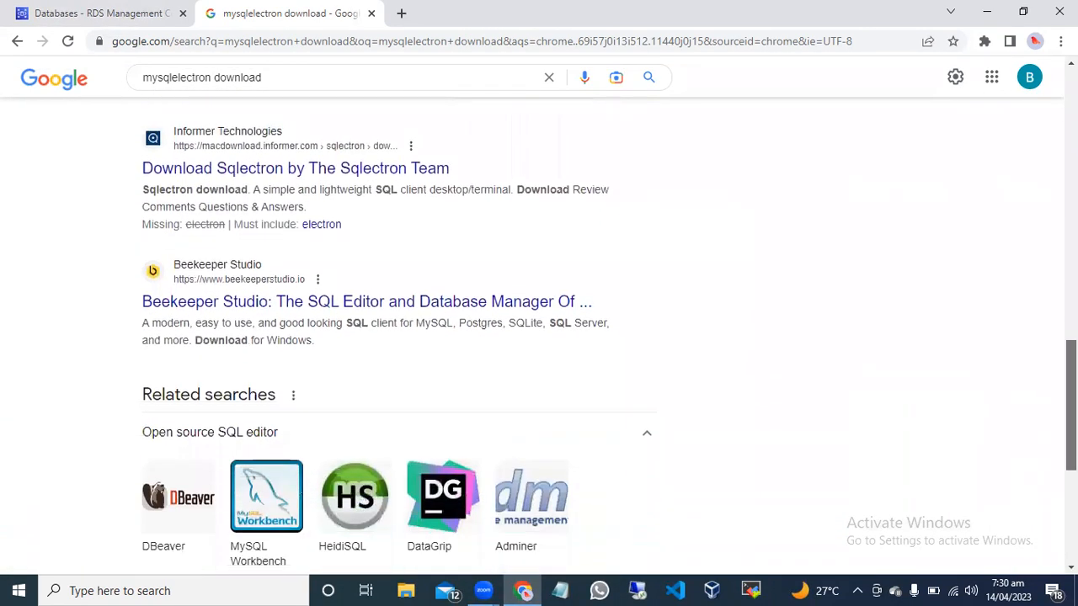
pyautogui.scroll(-5, 539, 320)
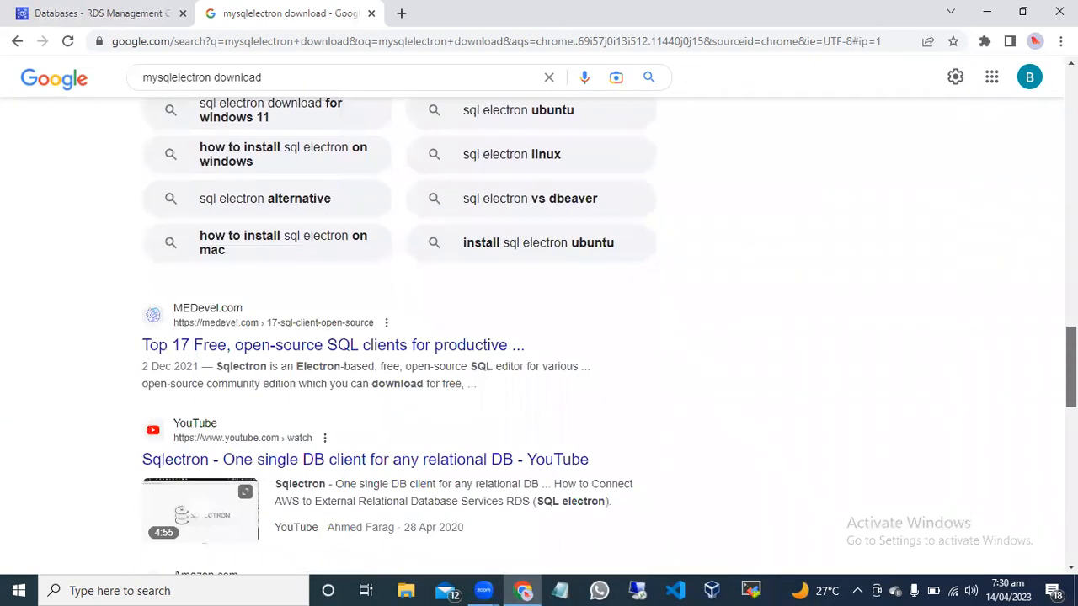
pyautogui.scroll(-4, 538, 320)
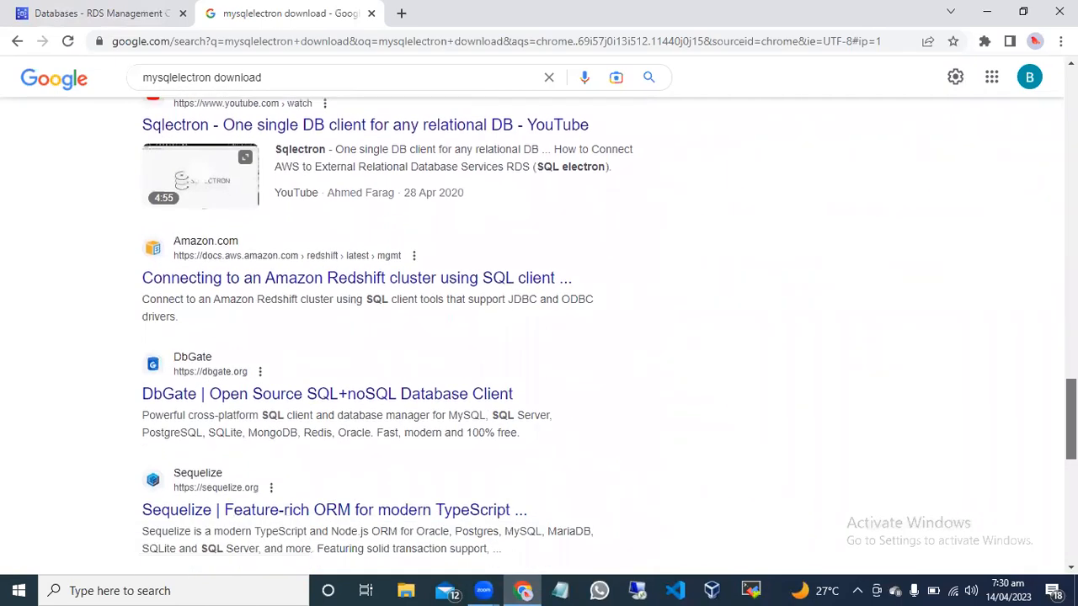
pyautogui.scroll(-5, 538, 320)
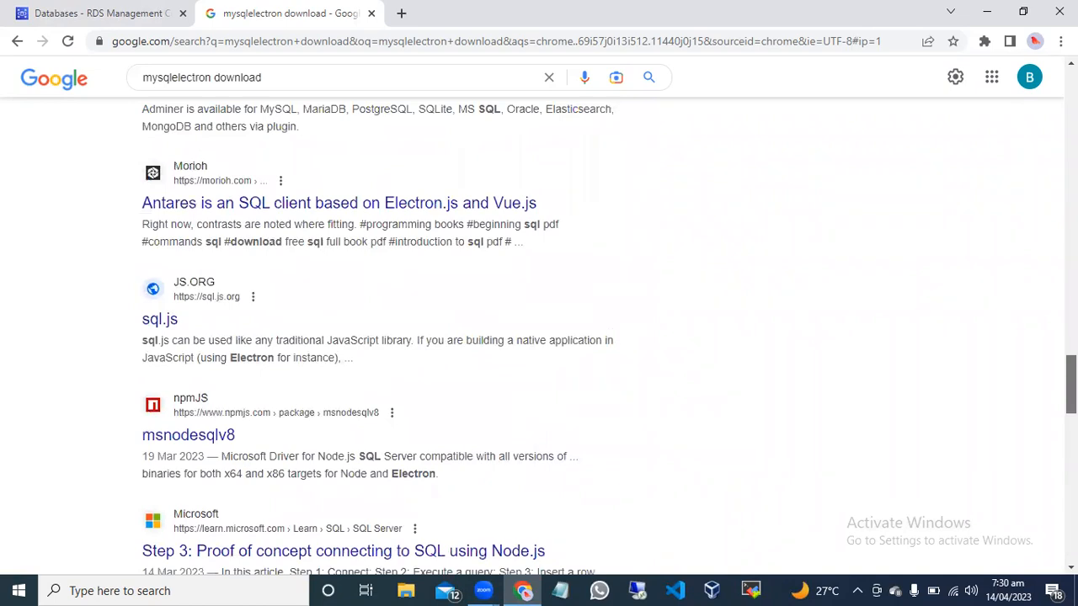
pyautogui.scroll(-1, 242, 379)
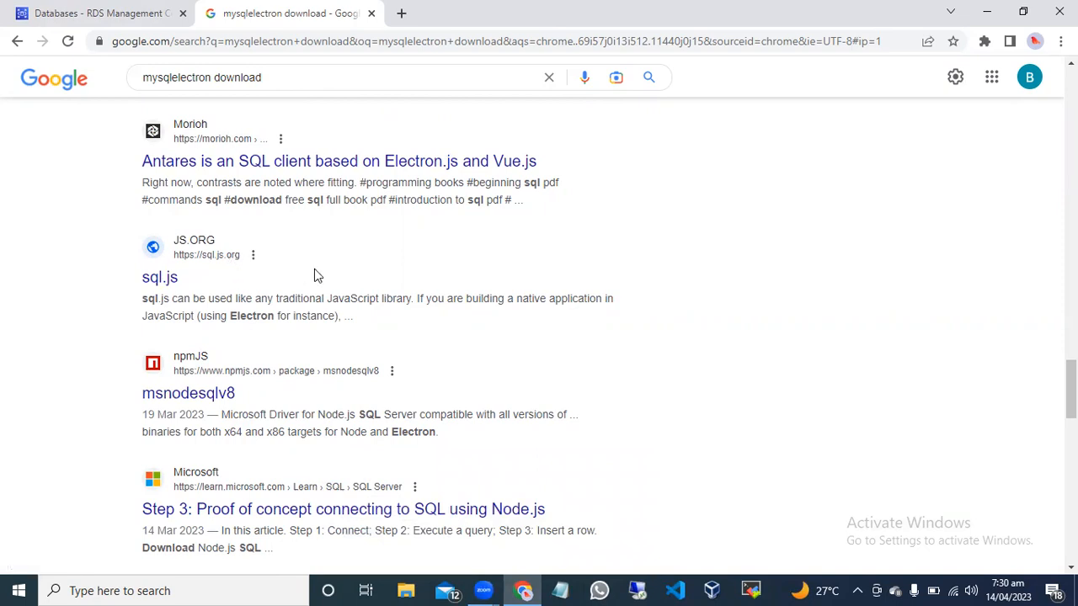
pyautogui.scroll(-3, 1070, 391)
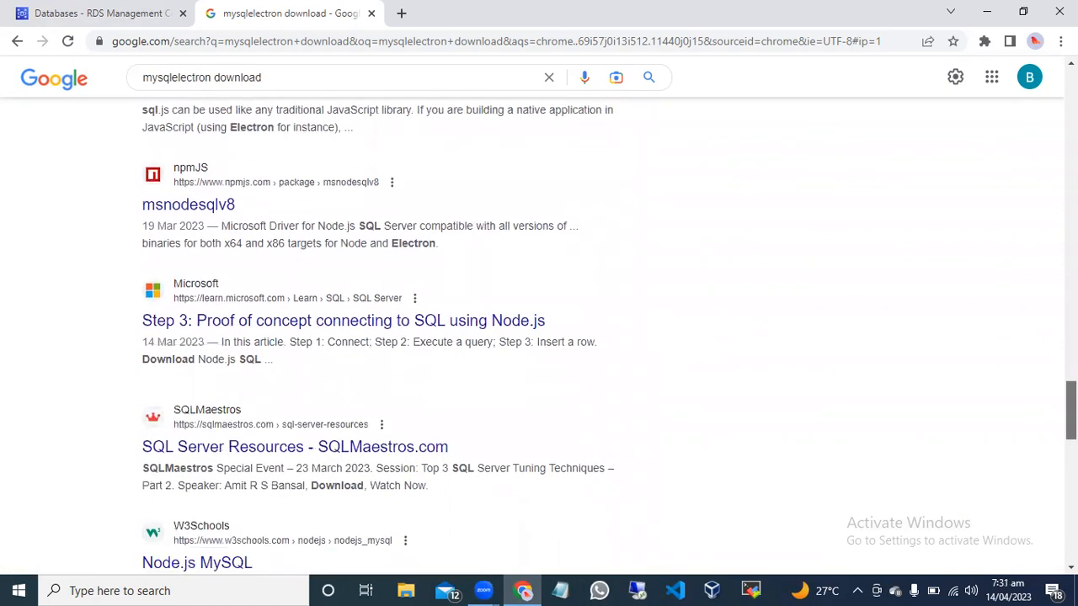
pyautogui.scroll(-3, 1070, 421)
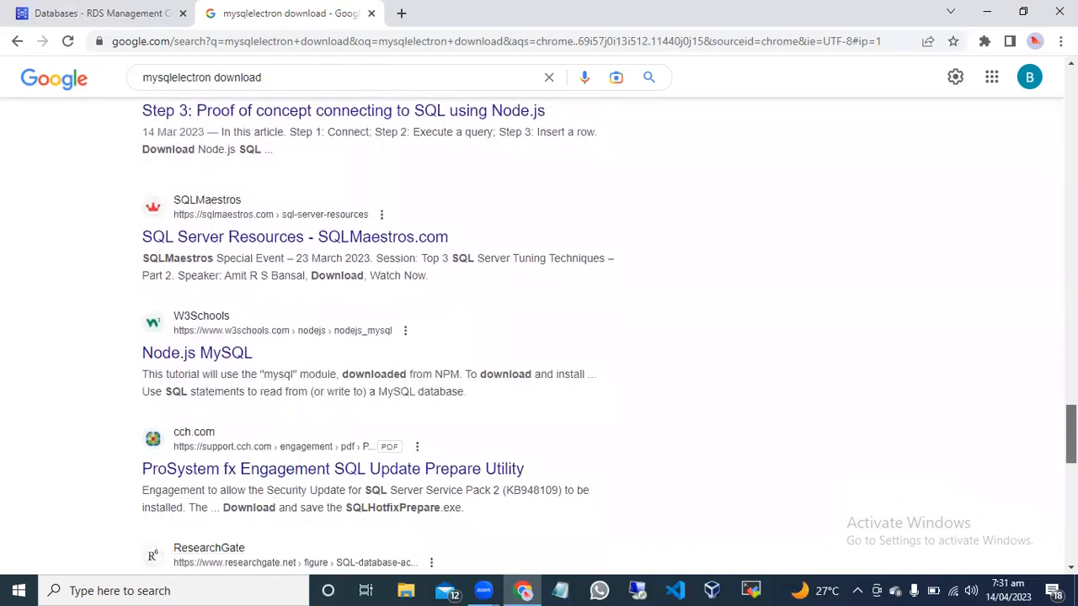
pyautogui.scroll(-4, 1070, 438)
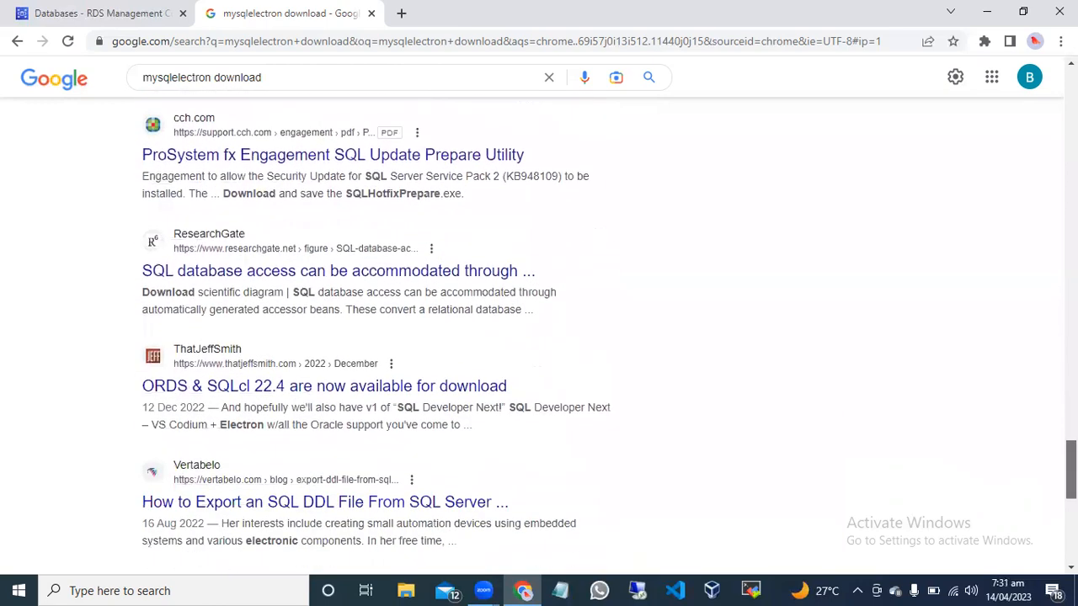
pyautogui.scroll(10, 1071, 438)
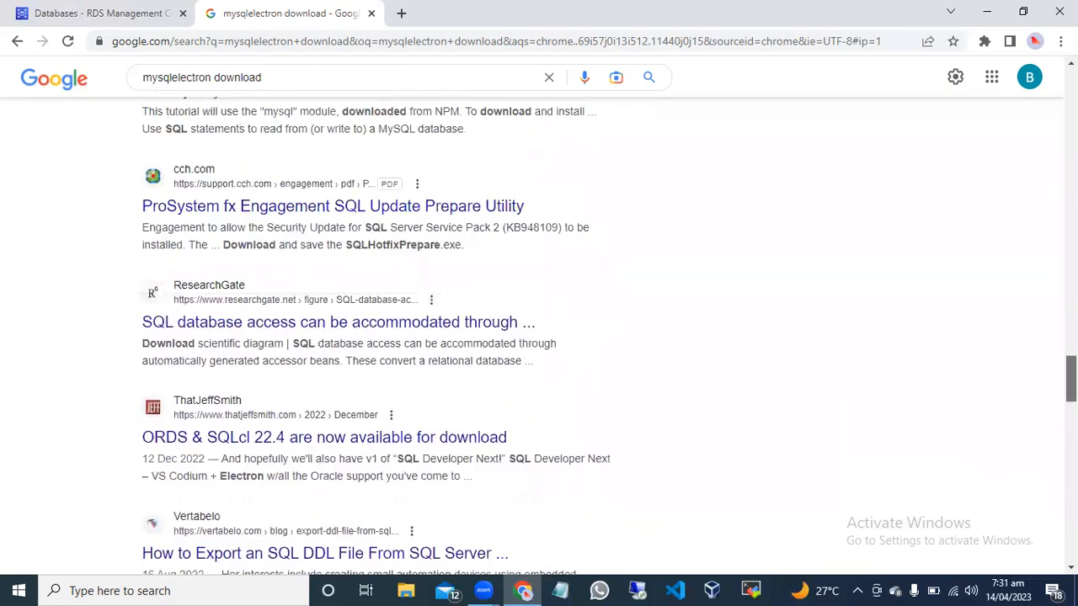
pyautogui.scroll(5, 1049, 150)
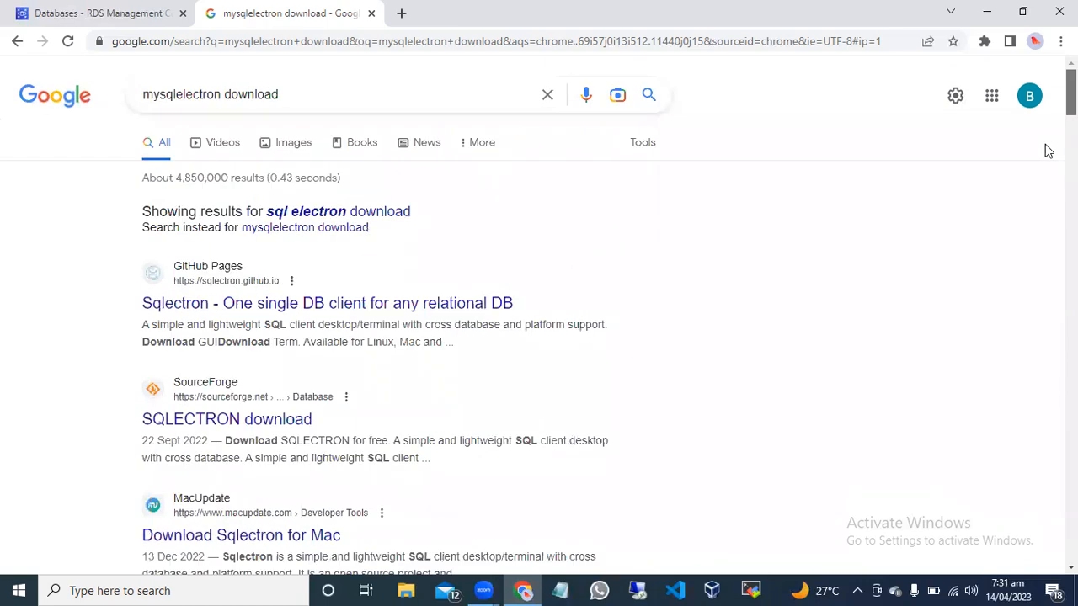
pyautogui.scroll(-3, 1048, 150)
pyautogui.scroll(-2, 539, 317)
pyautogui.scroll(-2, 538, 336)
pyautogui.scroll(7, 1041, 154)
# Search Google for "sq electron website" in place of the current query.
pyautogui.click(284, 98)
pyautogui.moveTo(282, 95); pyautogui.dragTo(105, 77)
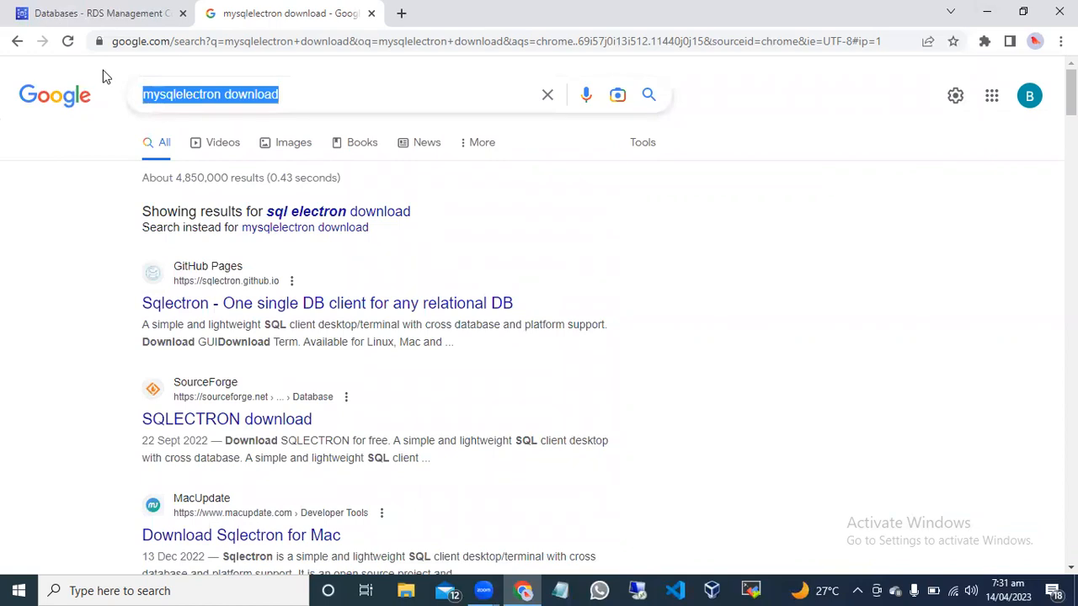
pyautogui.write('sq ')
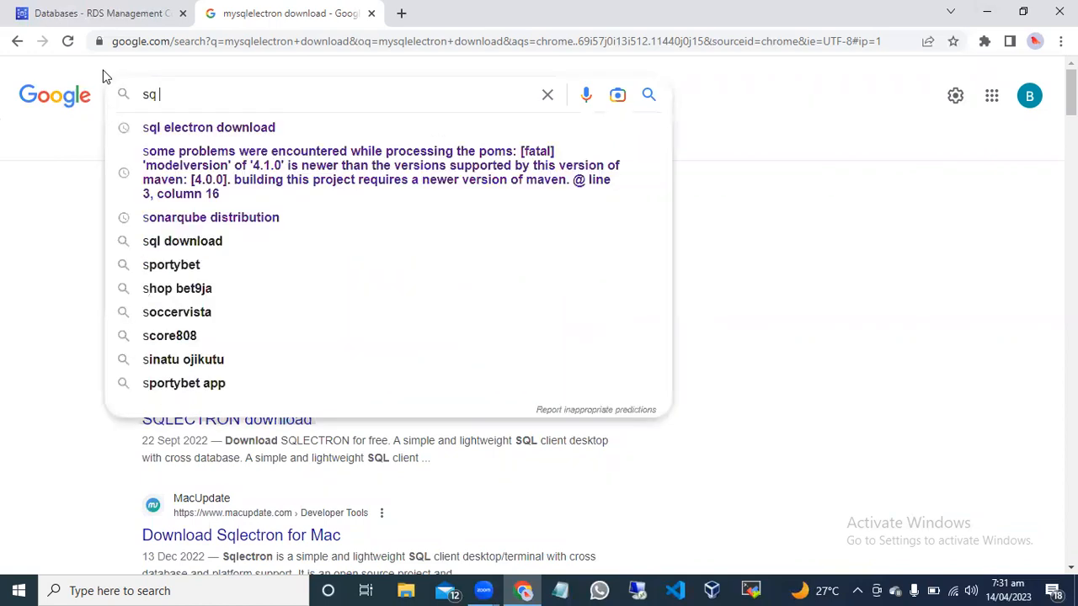
pyautogui.write('electron')
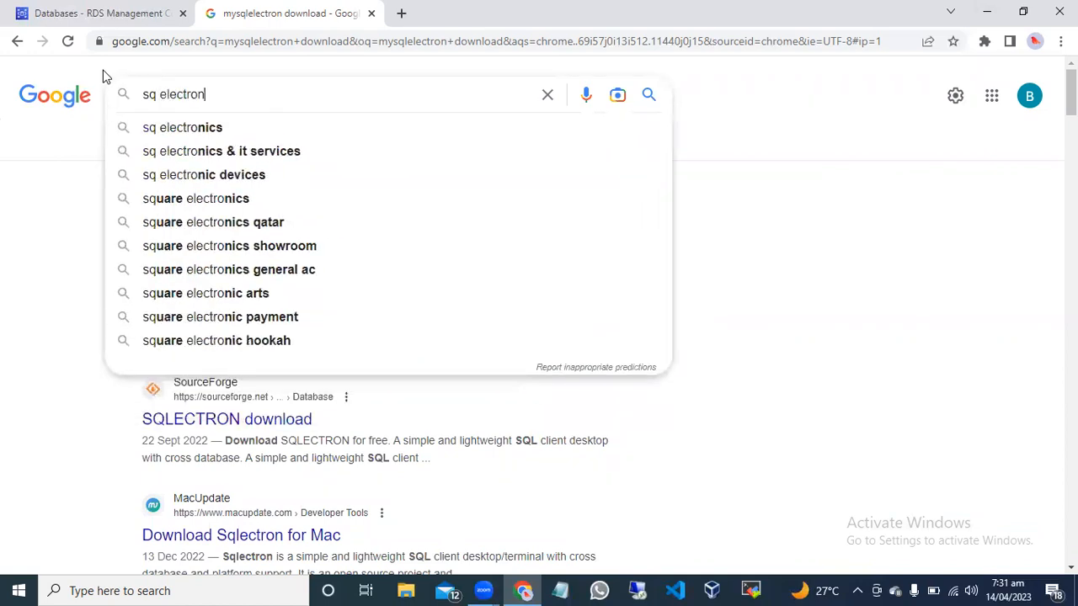
pyautogui.write(' website')
pyautogui.press('Return')
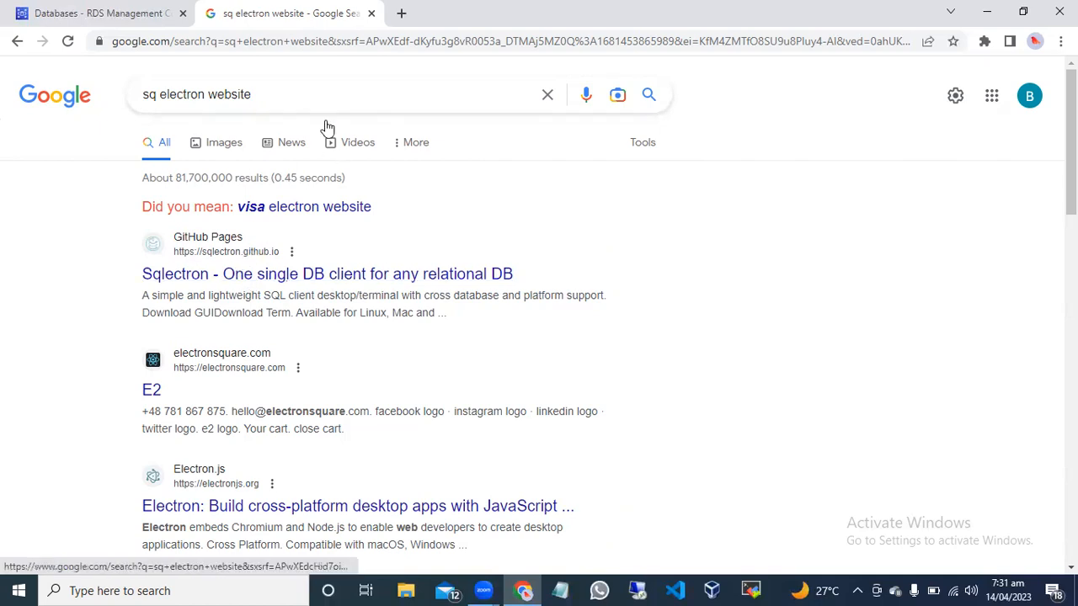
# Search Google for the suggested query "sql electron download" and look through the results for a download source.
pyautogui.click(264, 93)
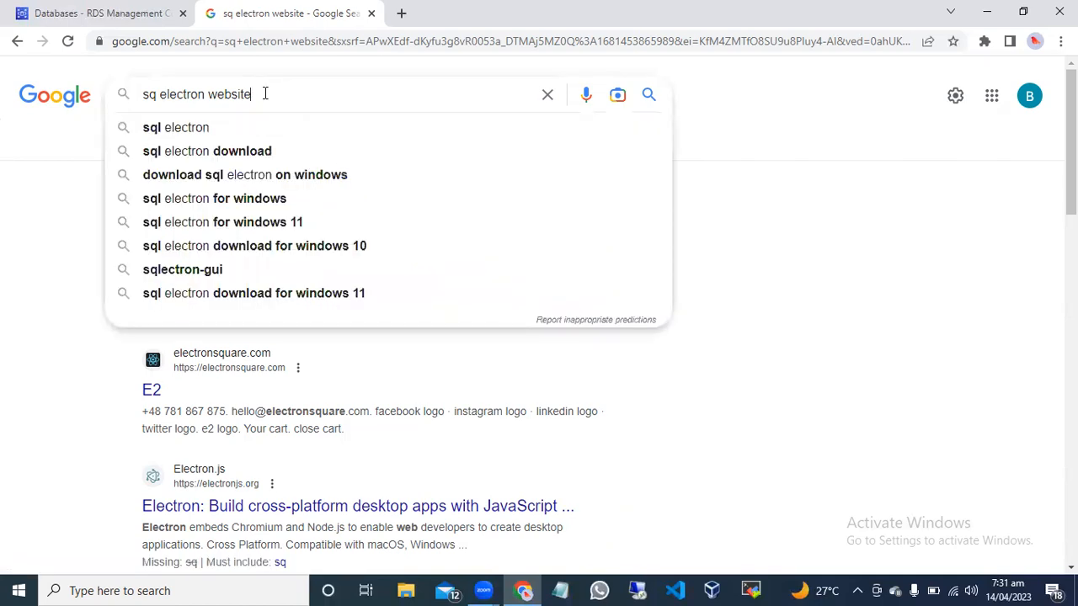
pyautogui.click(233, 152)
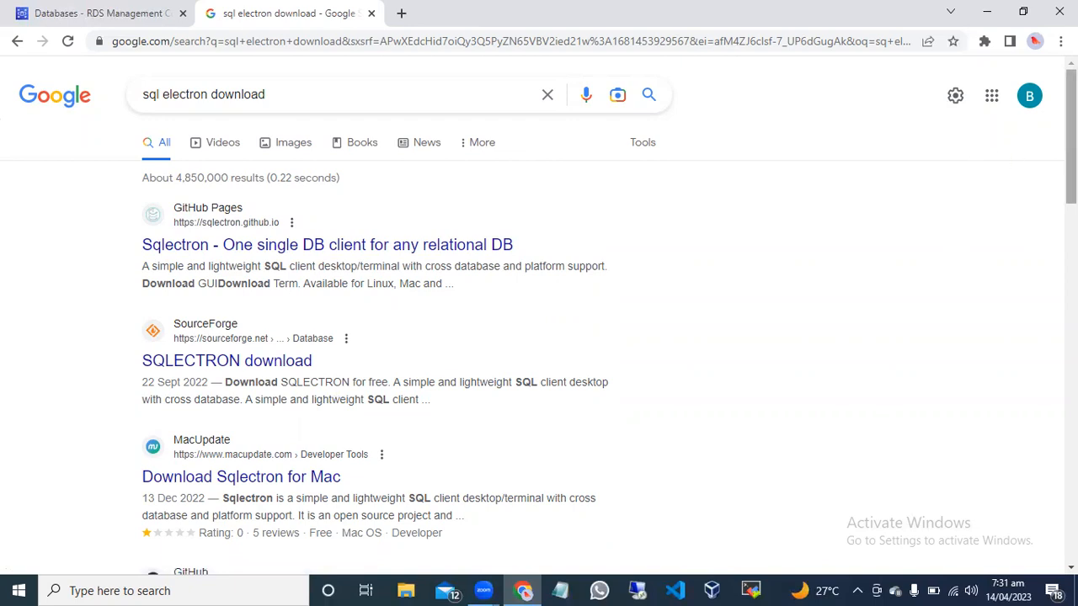
pyautogui.scroll(-1, 968, 158)
pyautogui.scroll(-4, 538, 337)
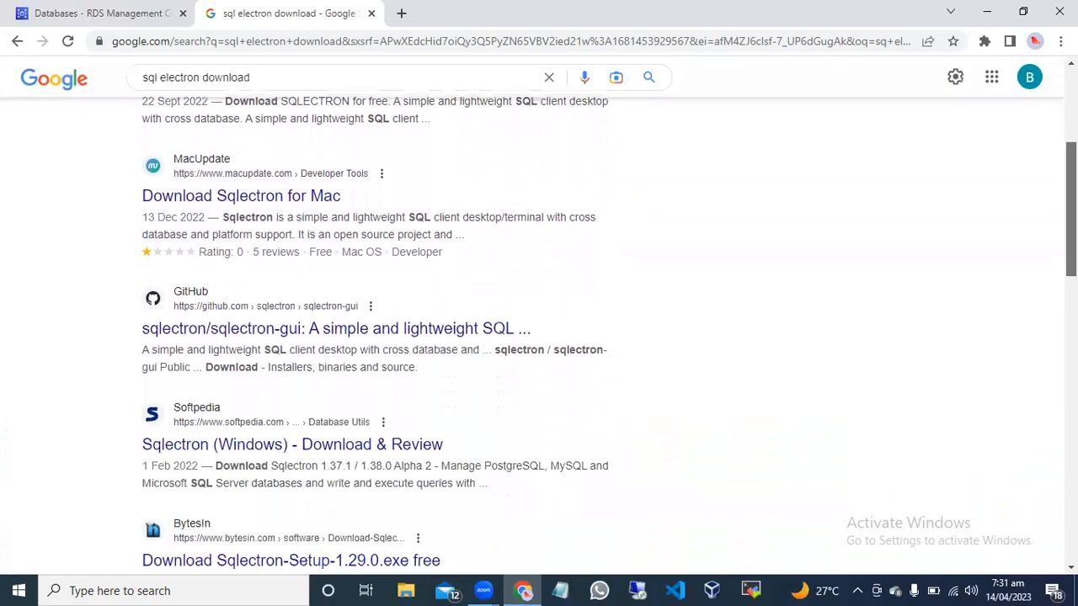
pyautogui.scroll(-4, 538, 337)
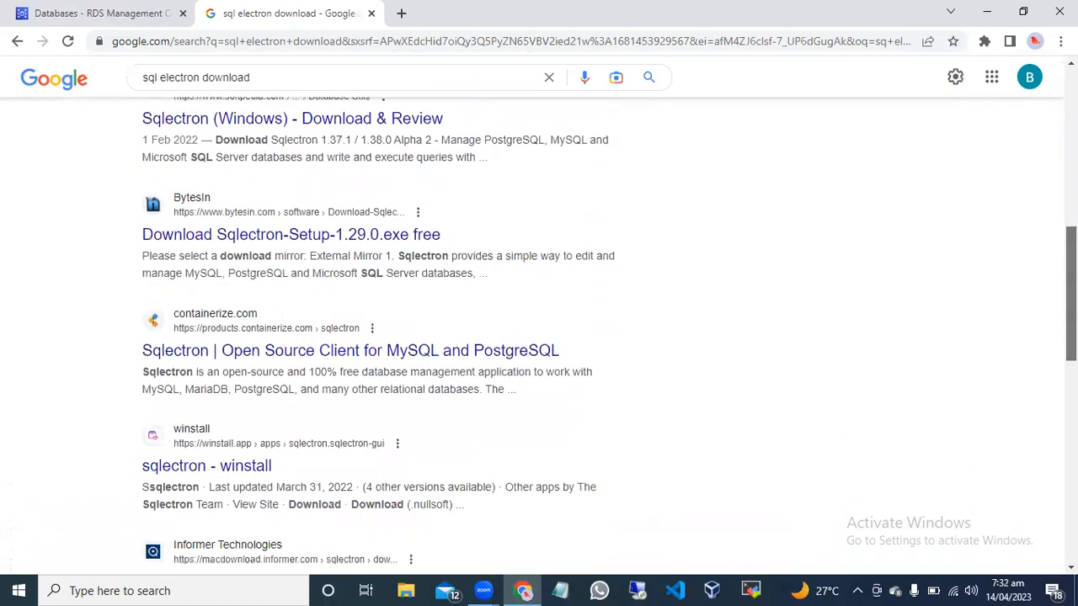
pyautogui.scroll(-6, 539, 336)
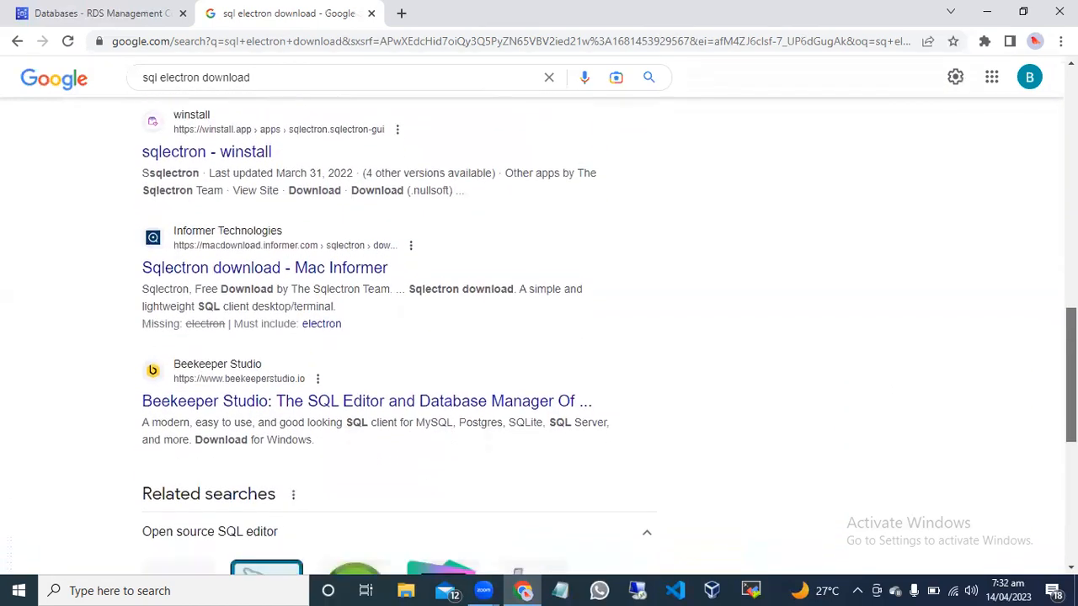
pyautogui.scroll(-4, 1044, 564)
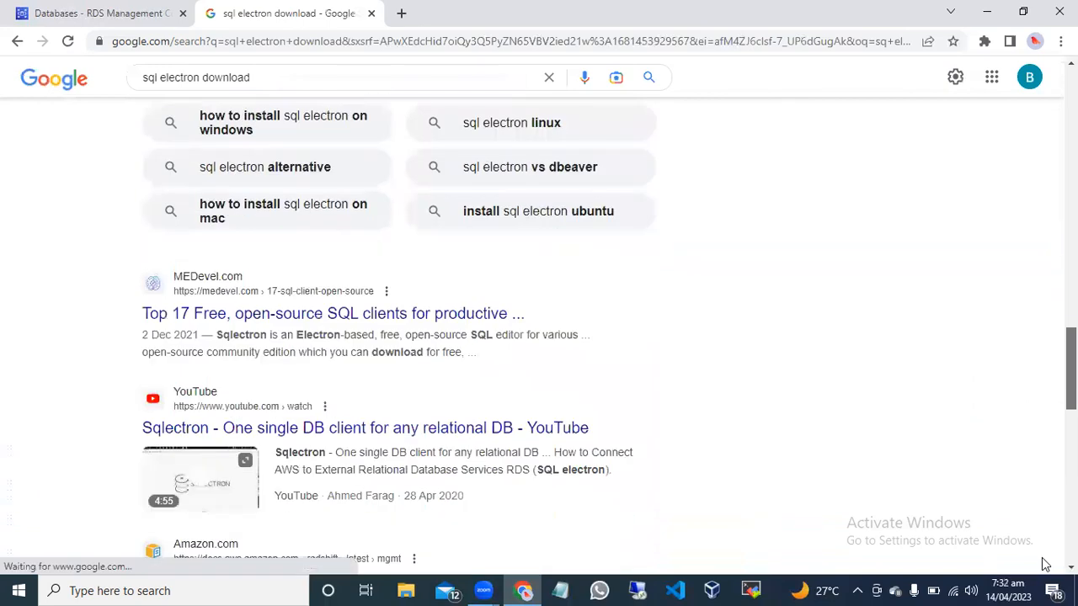
pyautogui.scroll(-1, 1044, 564)
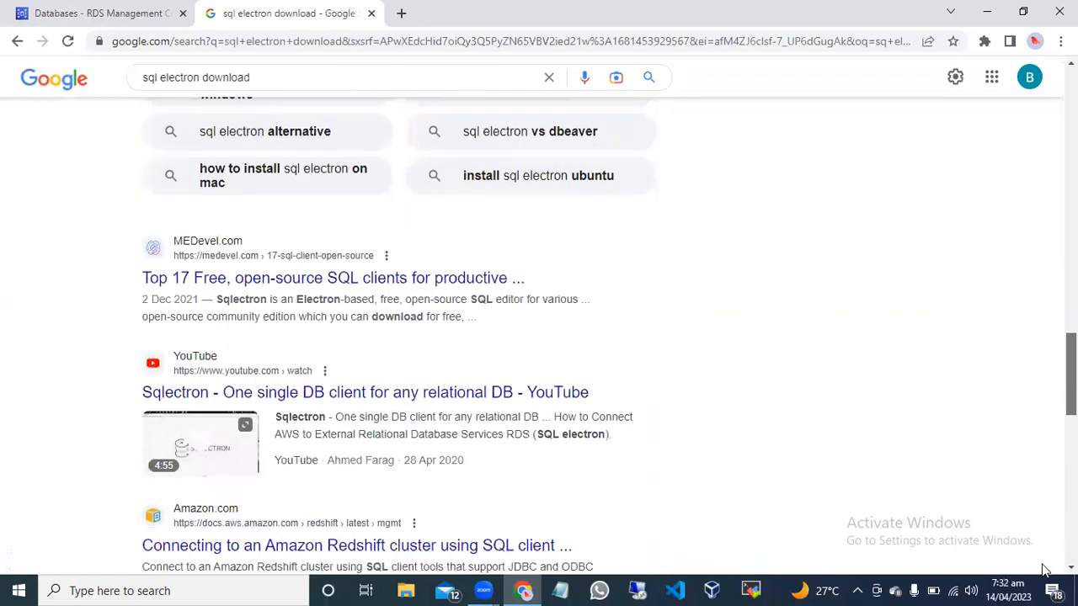
pyautogui.scroll(-3, 1044, 572)
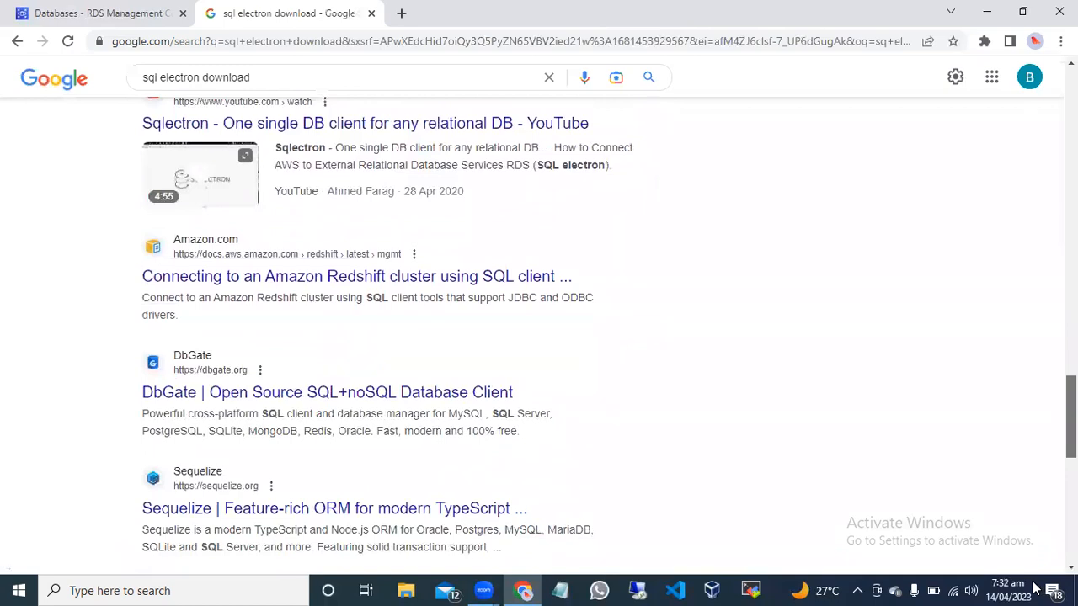
pyautogui.scroll(2, 1036, 588)
pyautogui.scroll(-2, 1036, 589)
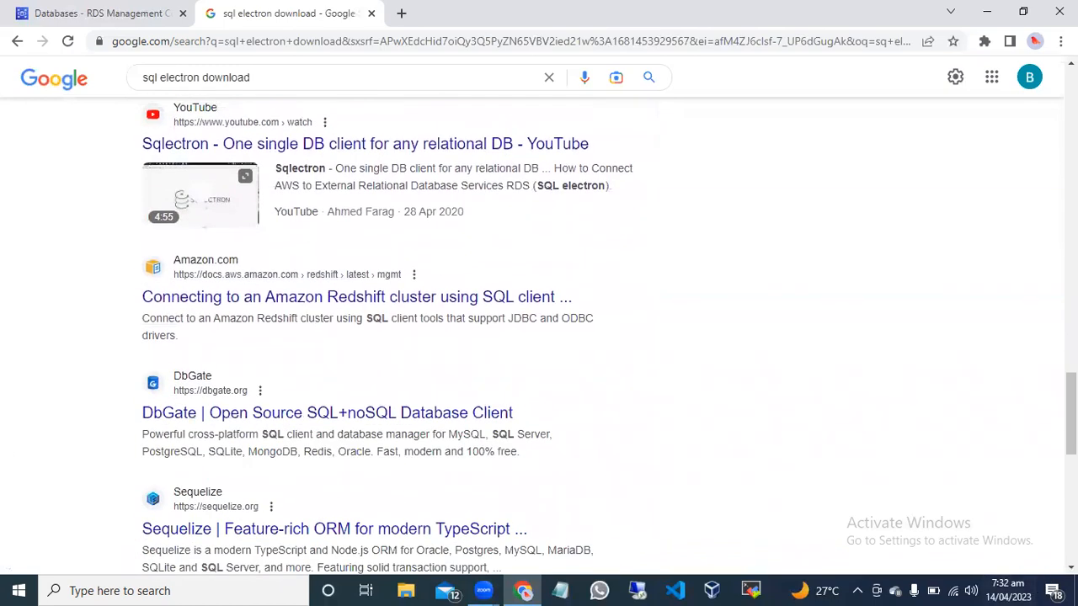
pyautogui.scroll(-3, 538, 337)
pyautogui.scroll(-3, 539, 337)
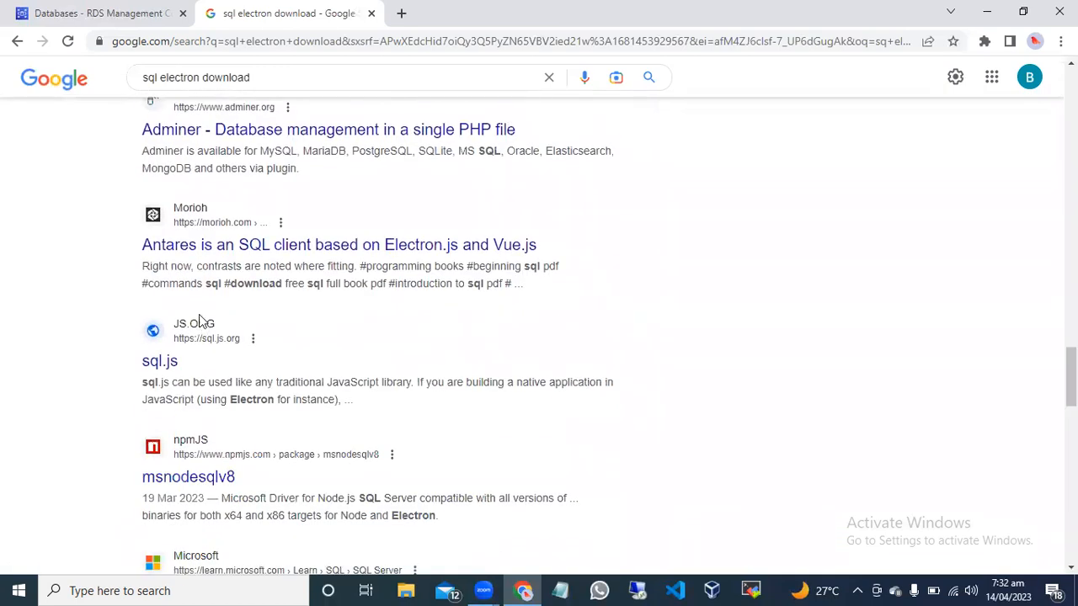
# Open the sql.js site from the search results, skim its documentation, and return to the results.
pyautogui.click(205, 328)
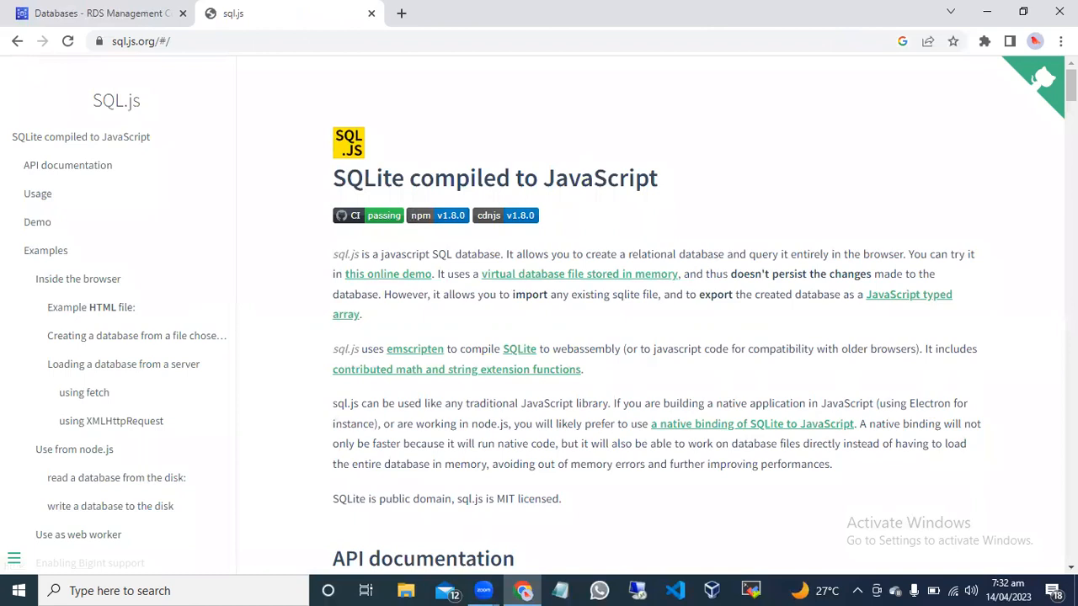
pyautogui.scroll(-3, 703, 318)
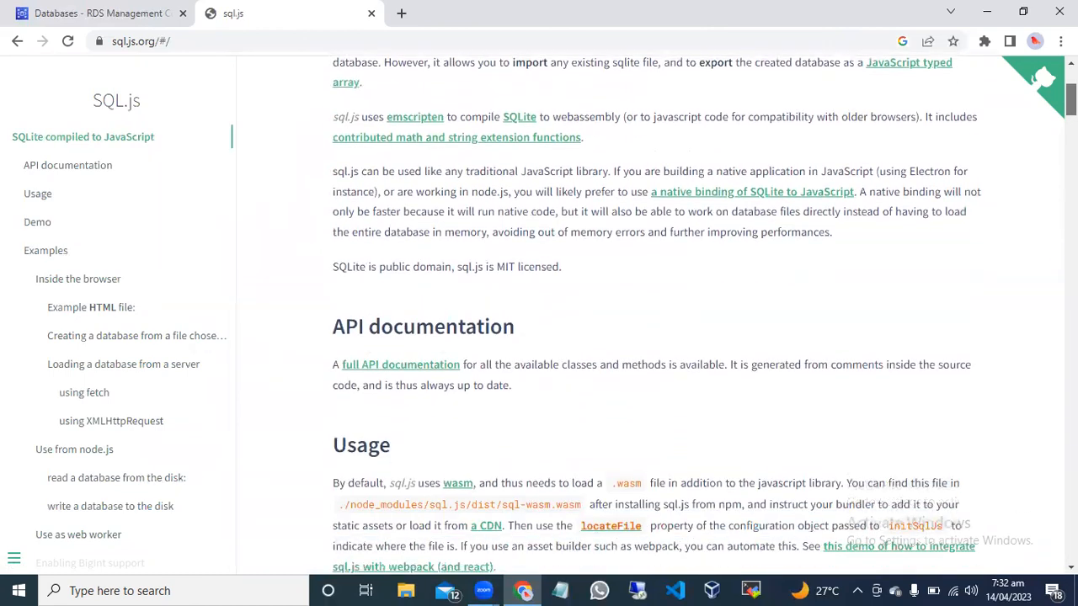
pyautogui.scroll(-15, 704, 314)
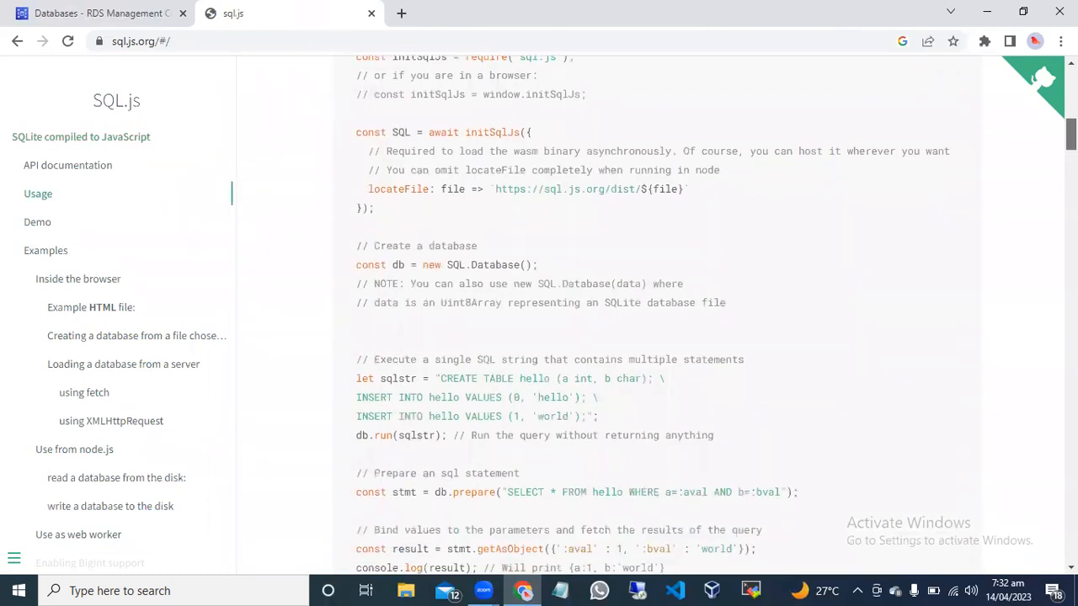
pyautogui.moveTo(1071, 280); pyautogui.dragTo(1015, 494)
pyautogui.moveTo(1071, 546); pyautogui.dragTo(1015, 7)
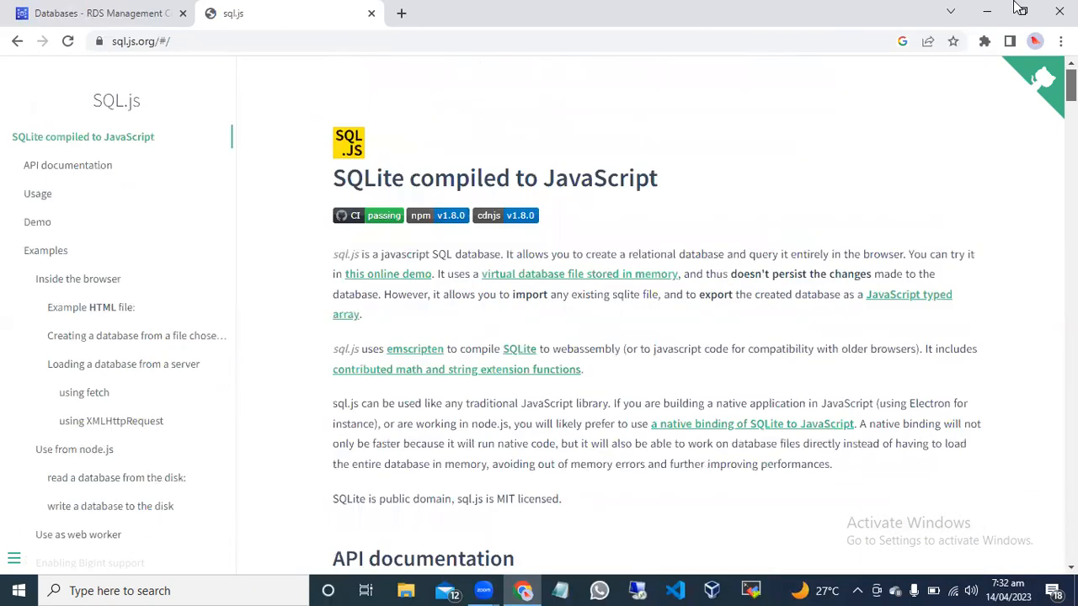
pyautogui.click(17, 41)
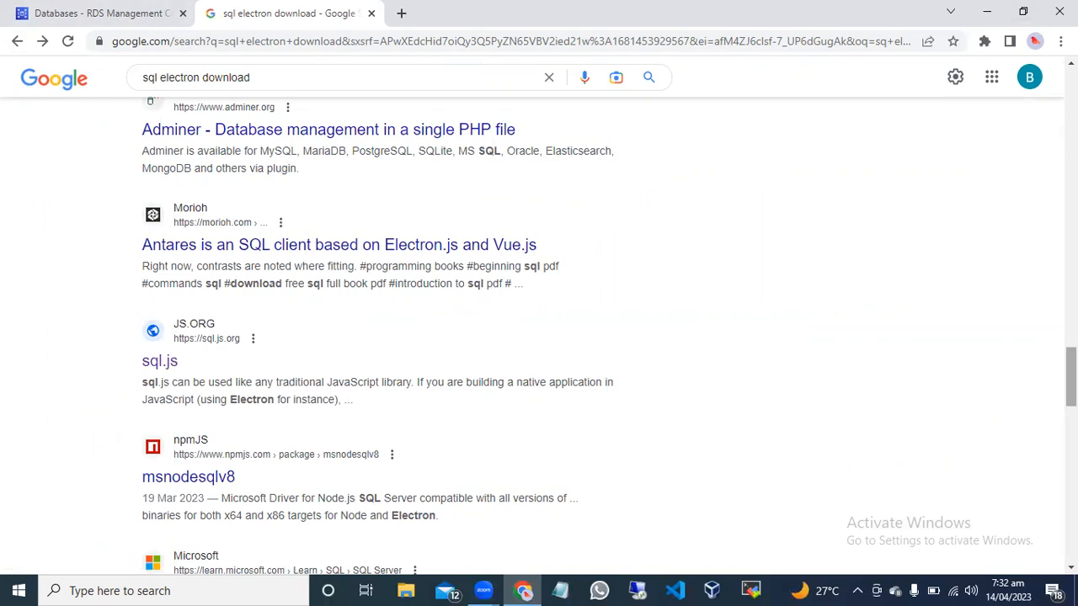
pyautogui.scroll(2, 609, 336)
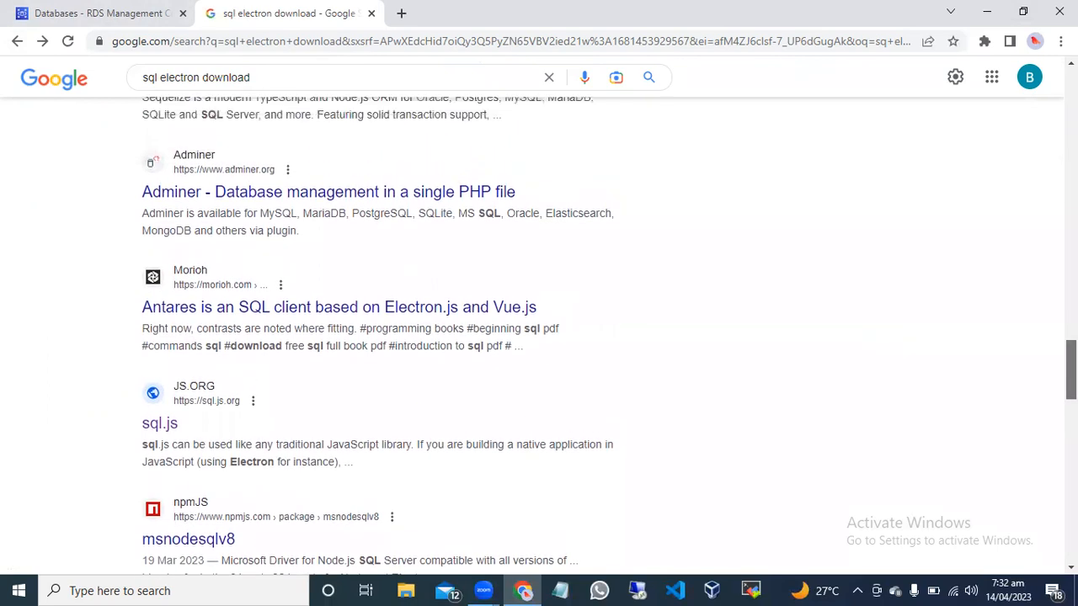
pyautogui.scroll(7, 609, 336)
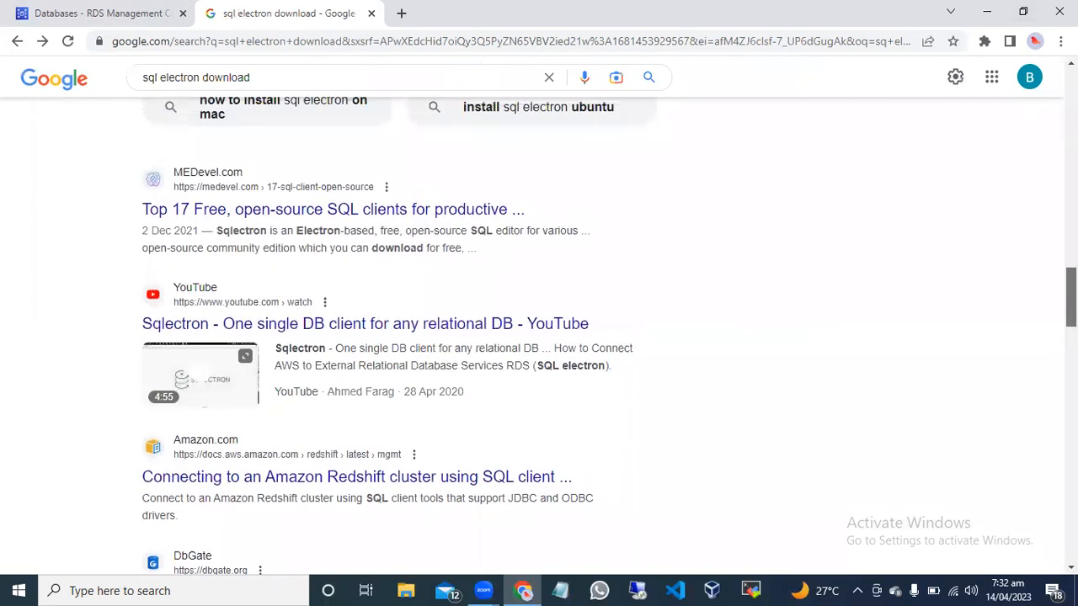
# Open the winstall page for sqlectron from the Google results.
pyautogui.scroll(6, 609, 336)
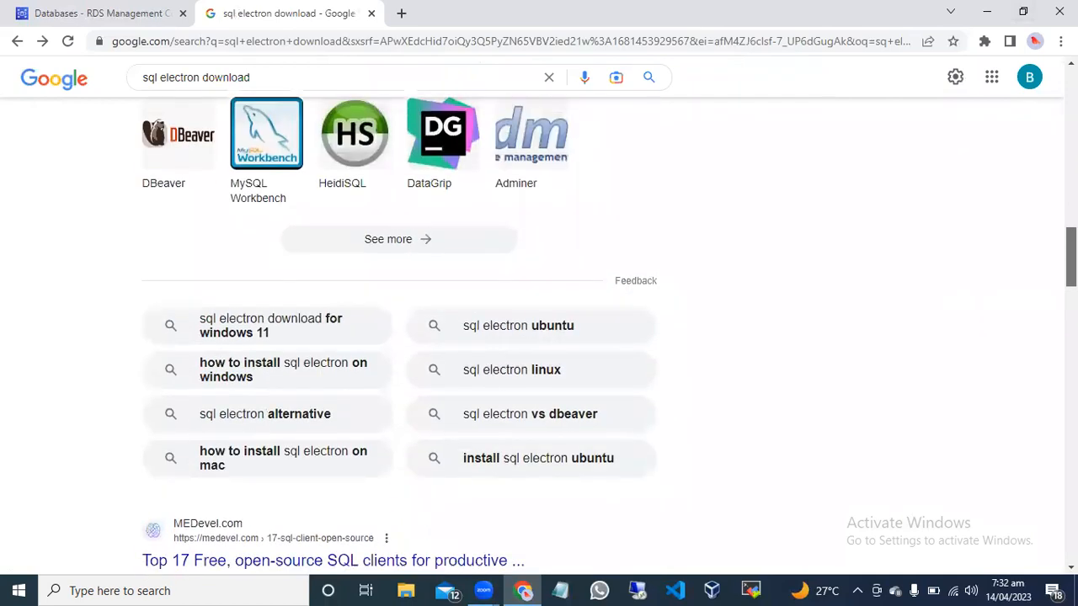
pyautogui.scroll(3, 610, 336)
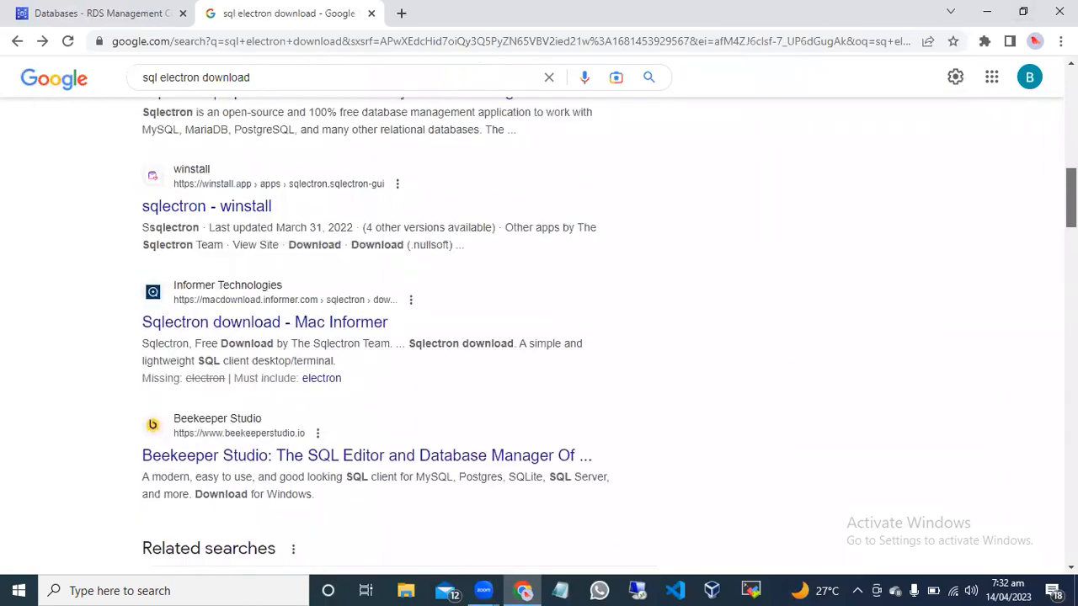
pyautogui.scroll(2, 610, 336)
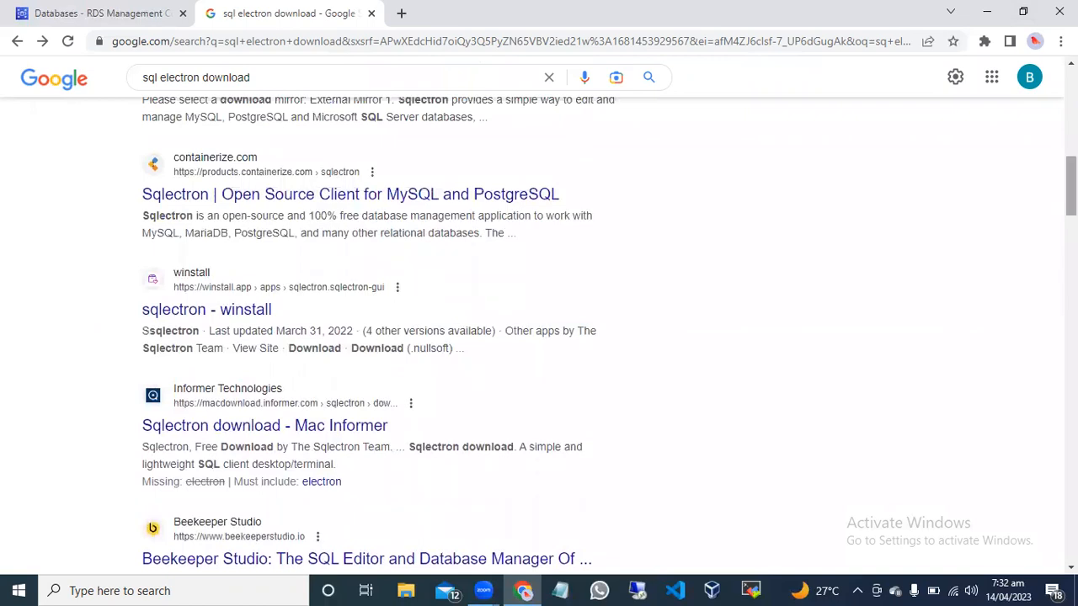
pyautogui.click(327, 295)
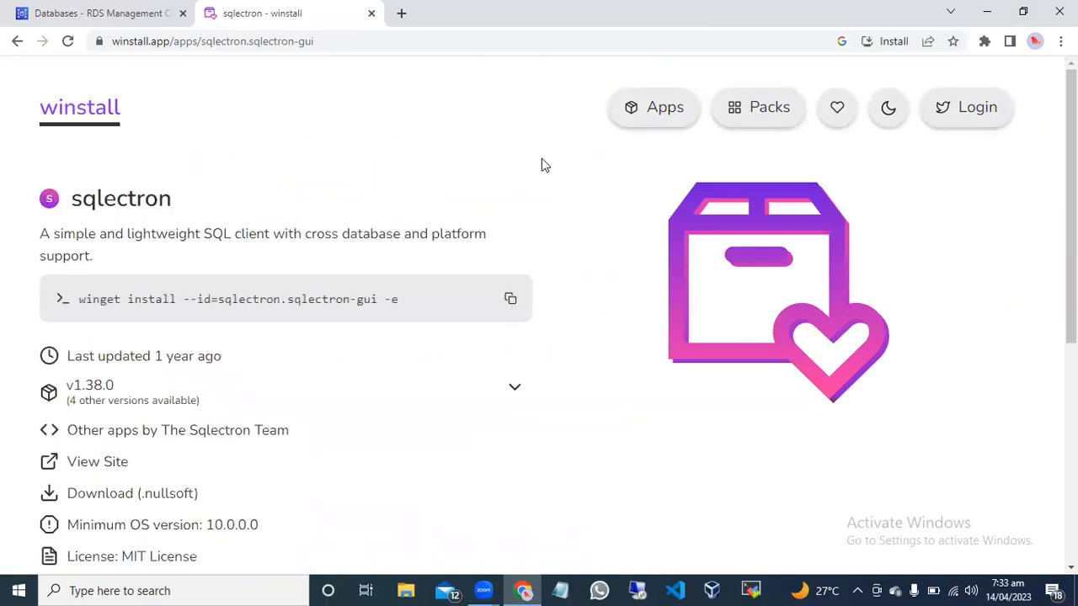
# Look over the sqlectron details on the winstall page and start the .nullsoft installer download.
pyautogui.scroll(-3, 893, 150)
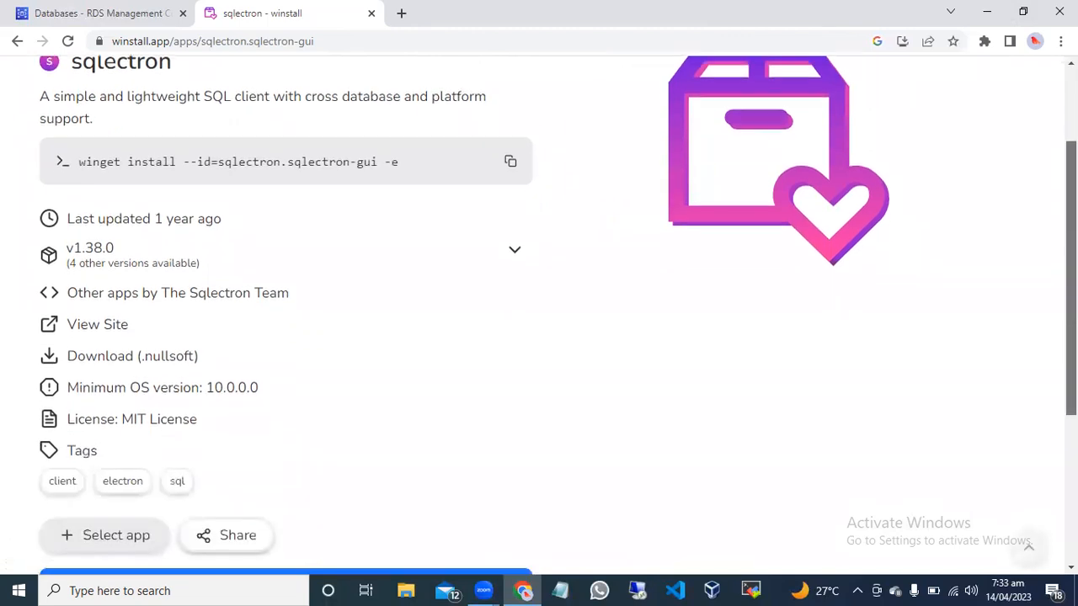
pyautogui.scroll(-2, 539, 312)
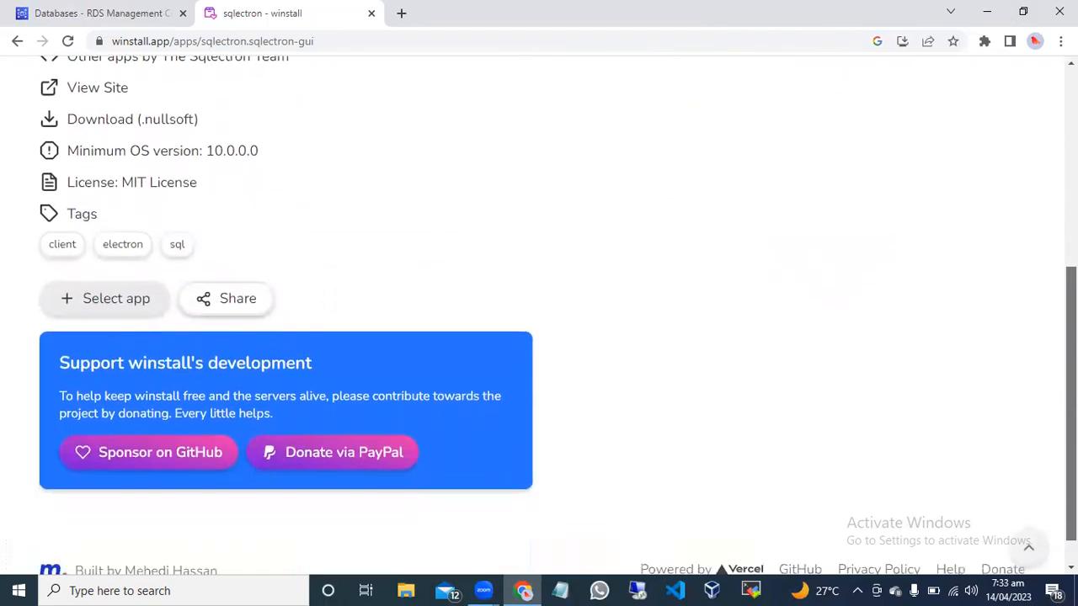
pyautogui.scroll(2, 538, 312)
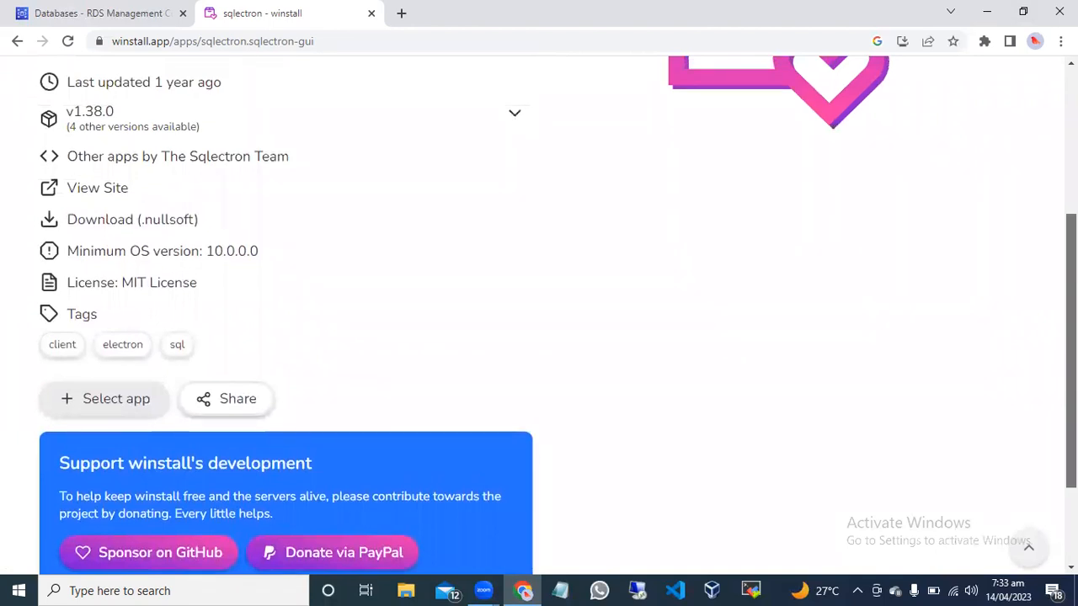
pyautogui.scroll(1, 539, 312)
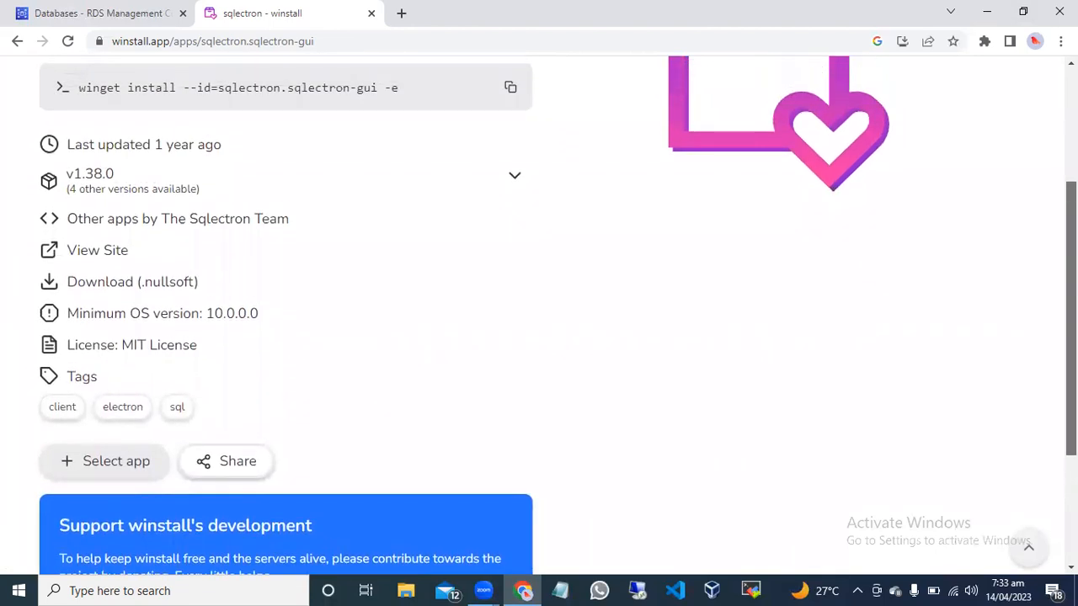
pyautogui.scroll(2, 538, 311)
pyautogui.scroll(-1, 539, 311)
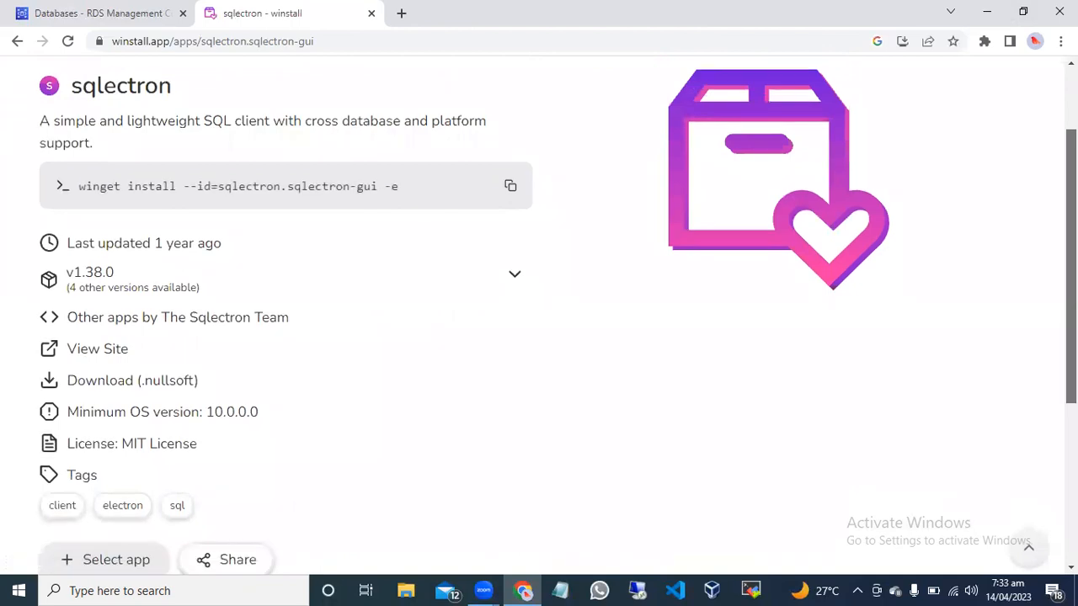
pyautogui.scroll(1, 539, 311)
pyautogui.scroll(-1, 539, 311)
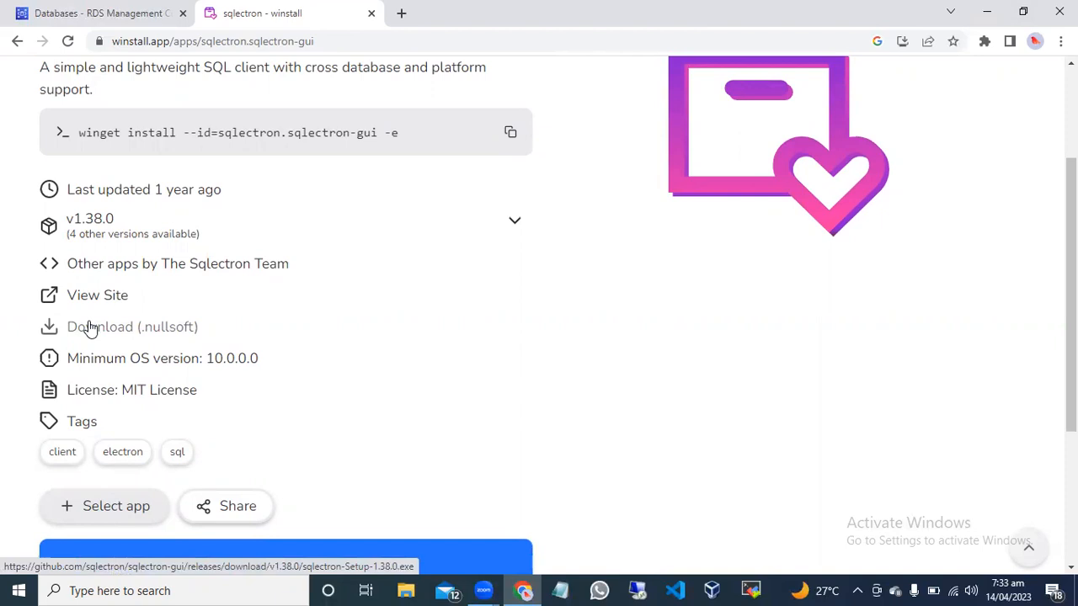
pyautogui.click(120, 328)
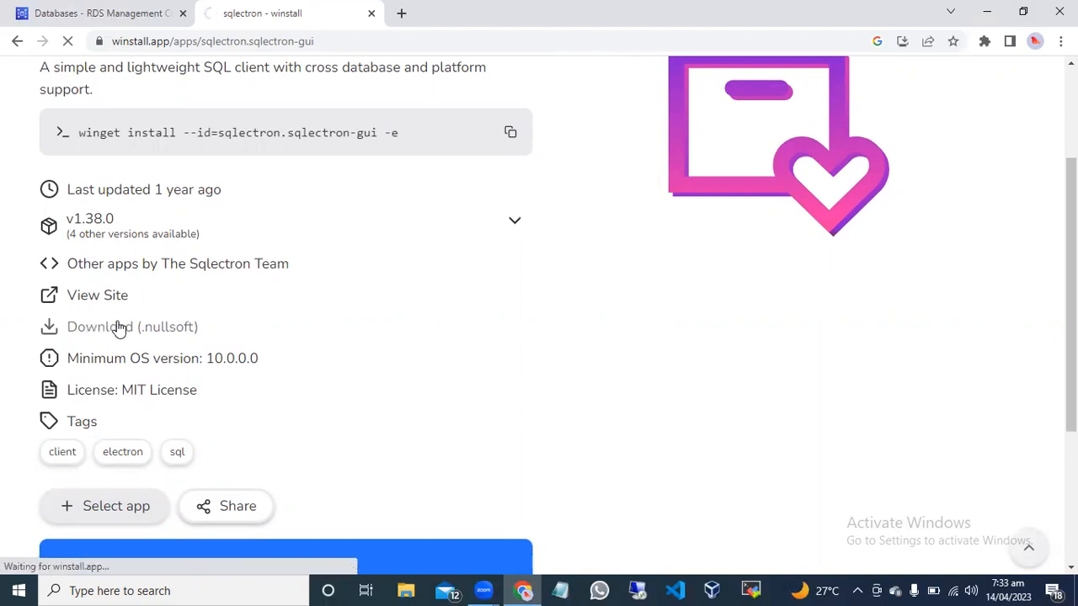
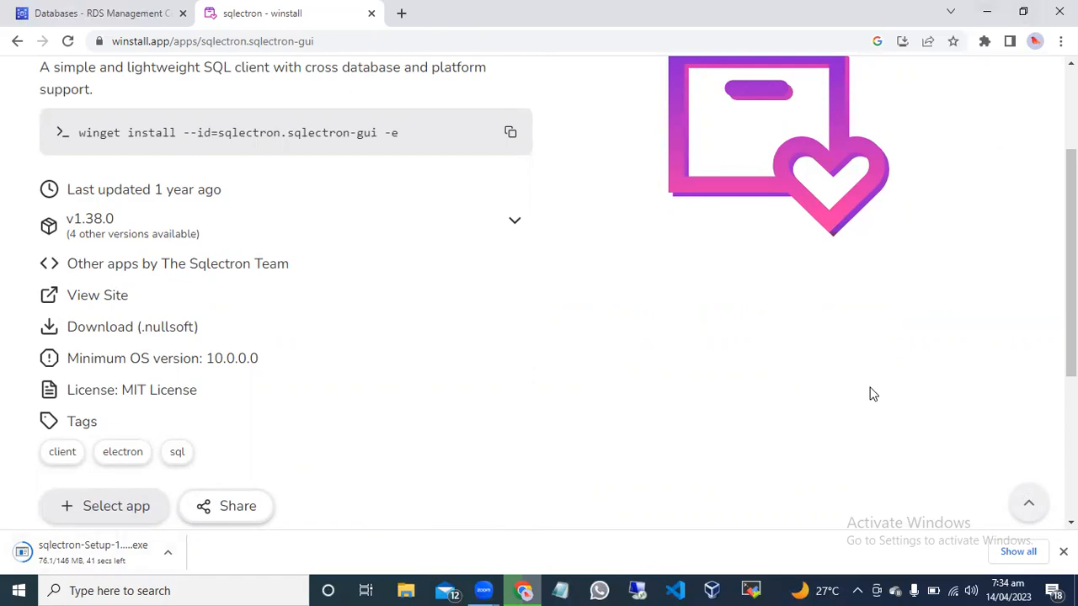
pyautogui.click(990, 11)
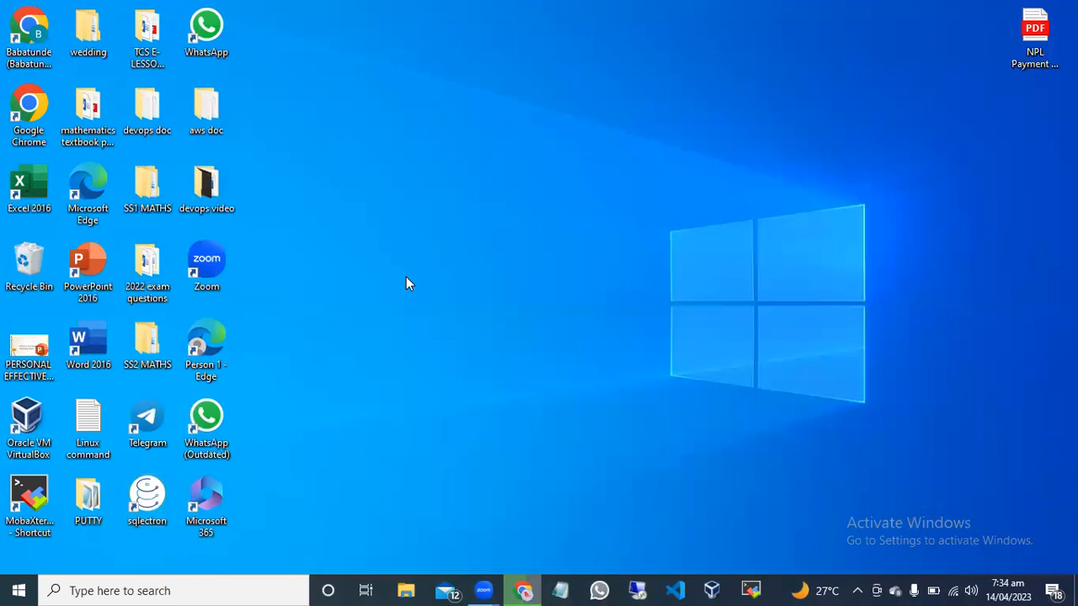
pyautogui.click(526, 589)
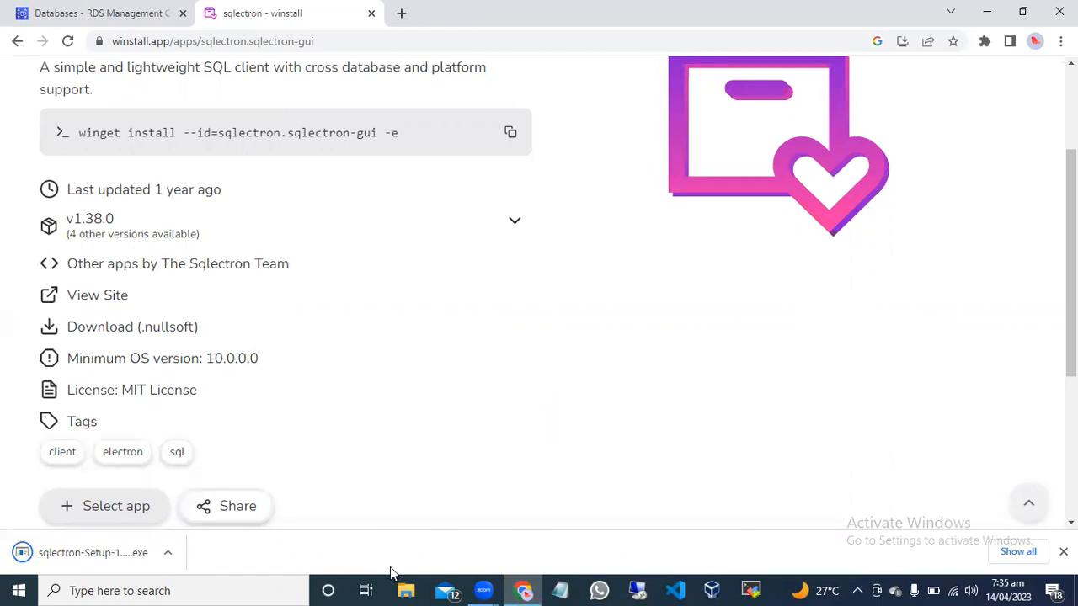
# Switch to File Explorer and open the Downloads folder.
pyautogui.click(404, 590)
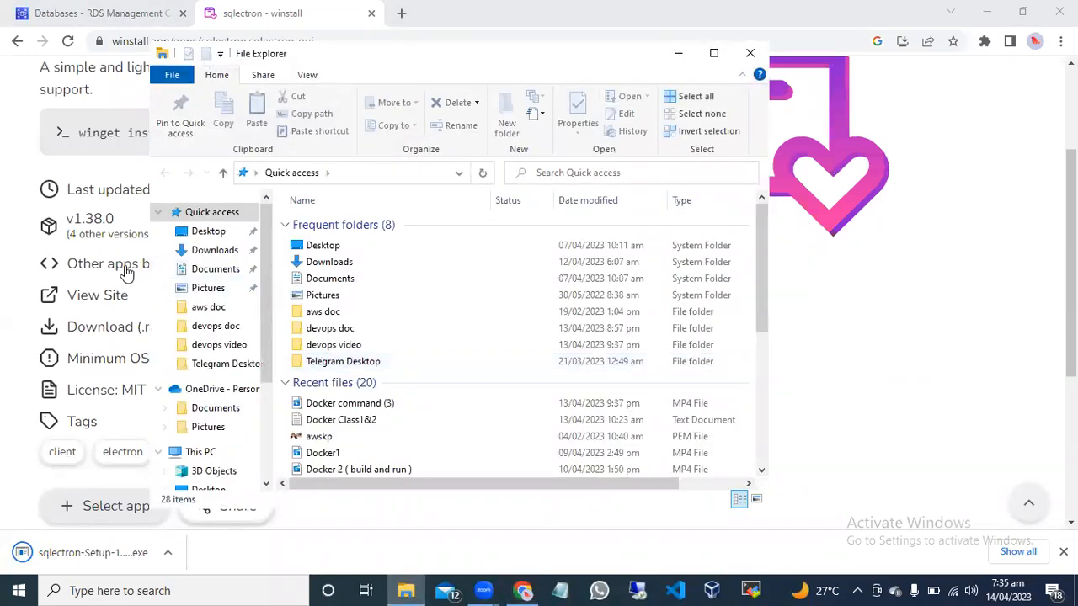
pyautogui.click(349, 265)
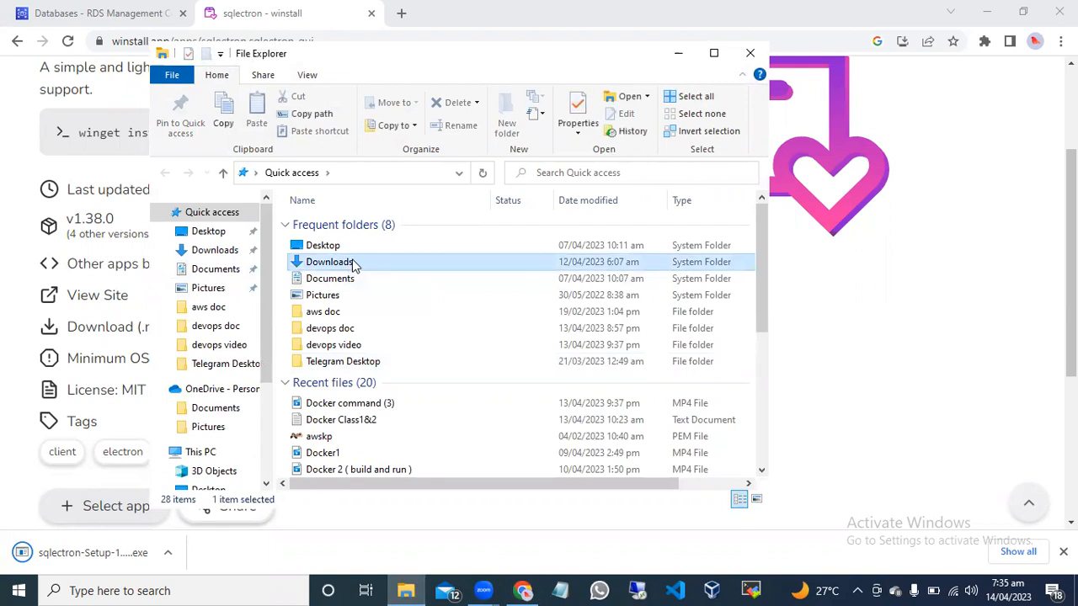
pyautogui.doubleClick(356, 264)
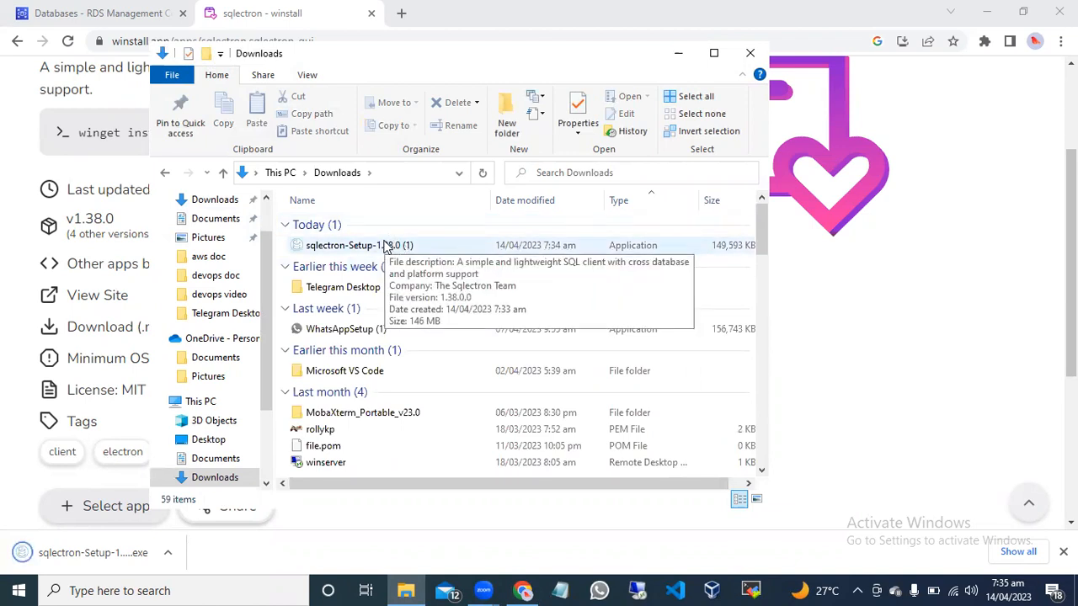
# Launch the downloaded sqlectron-Setup-1.38.0 (1) installer and allow it to run past the SmartScreen prompt.
pyautogui.click(384, 245)
pyautogui.doubleClick(393, 245)
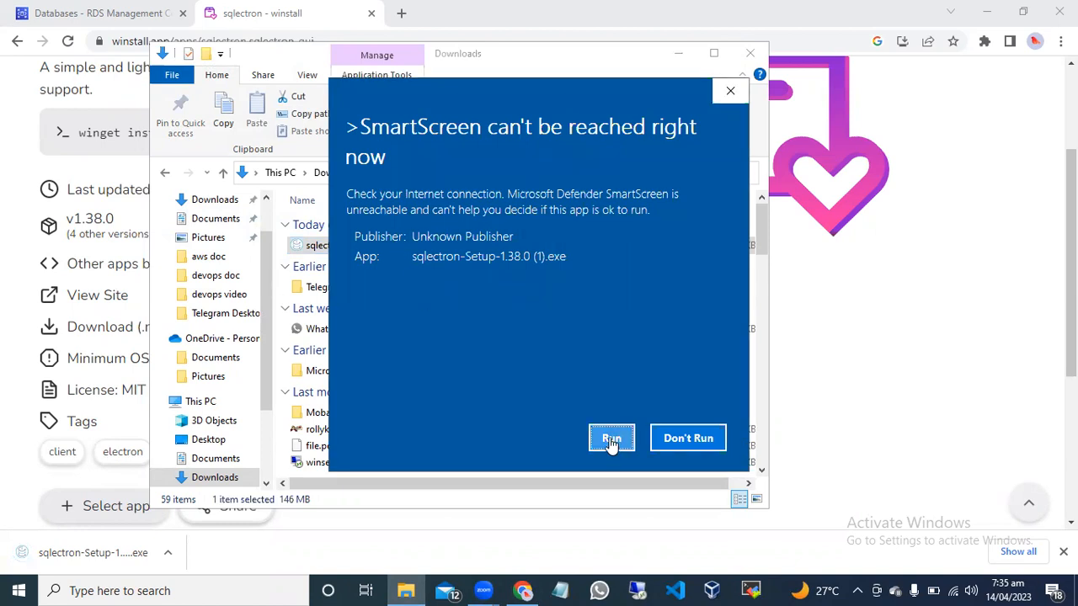
pyautogui.click(611, 439)
pyautogui.click(615, 440)
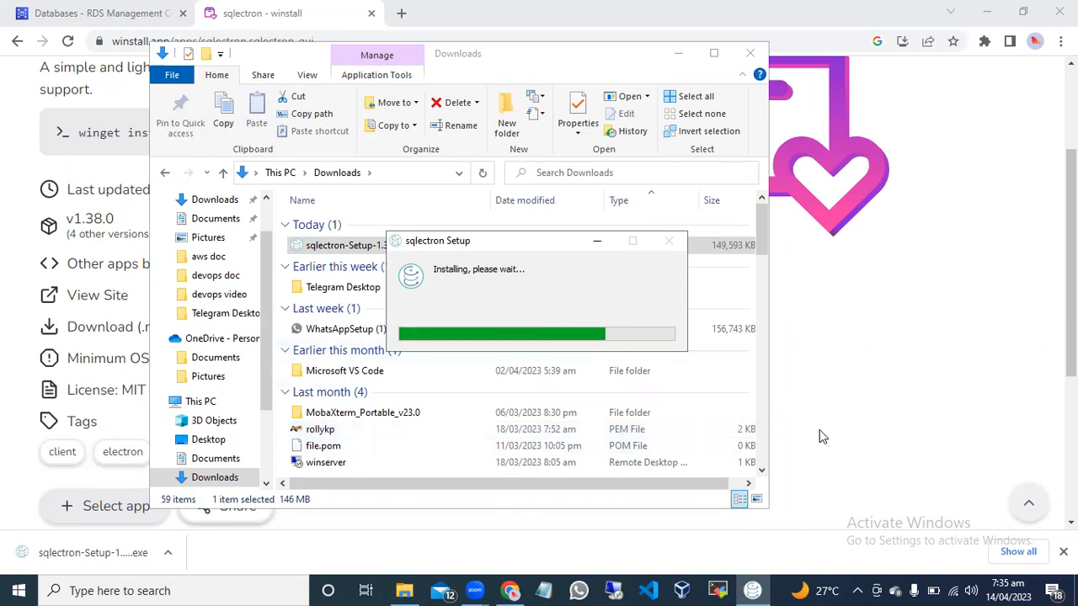
pyautogui.moveTo(510, 590)
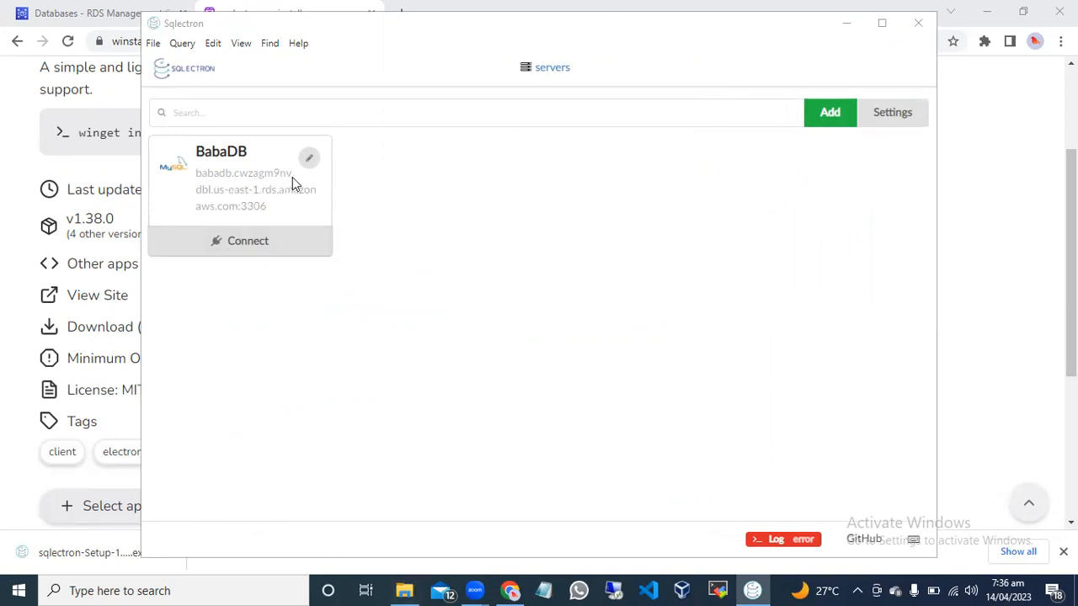
# Add a new server in Sqlectron and name it rollydb.
pyautogui.click(834, 115)
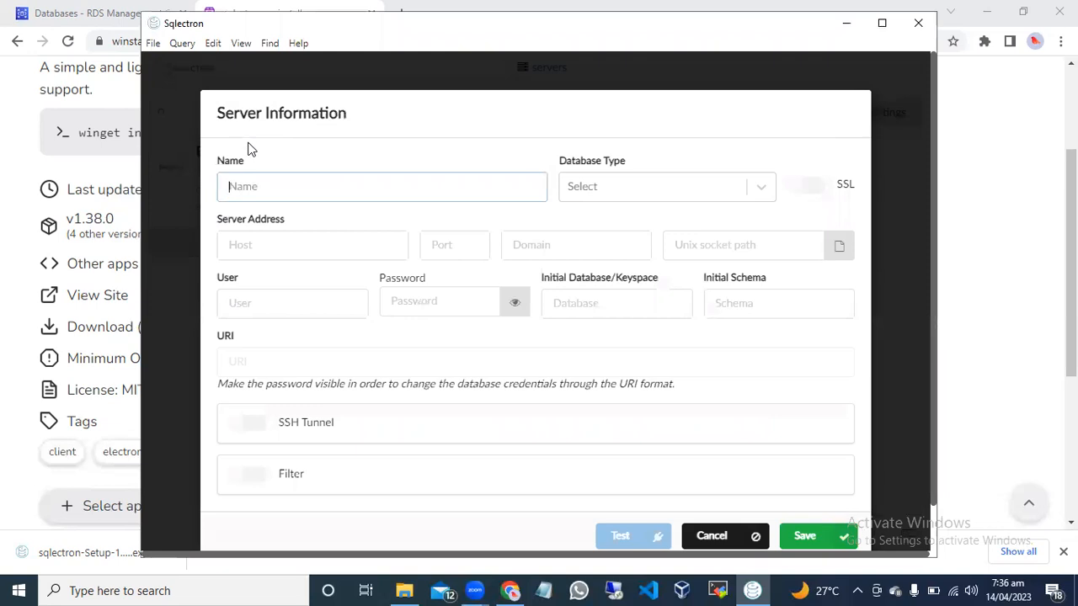
pyautogui.write('rollydb')
# Set the new server's database type to MySQL.
pyautogui.click(762, 192)
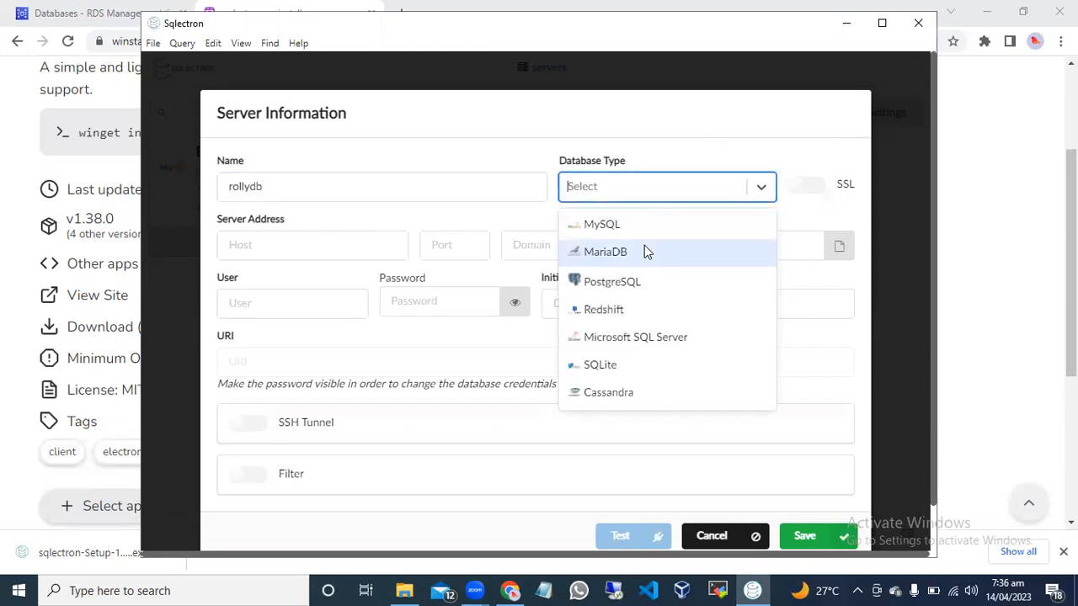
pyautogui.press('Down')
pyautogui.press('Down')
pyautogui.press('Down')
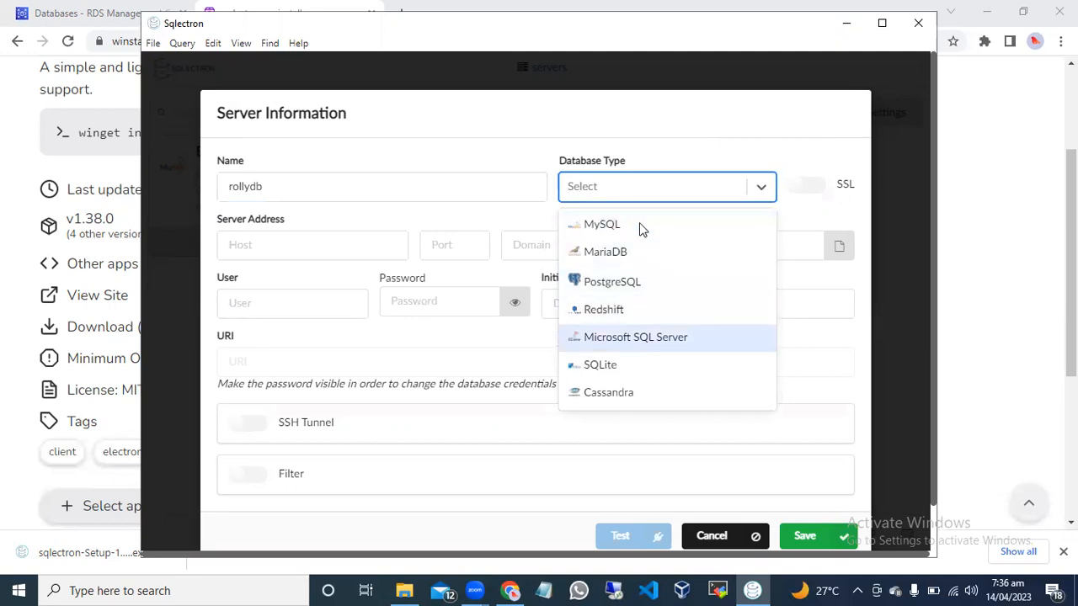
pyautogui.press('Down')
pyautogui.press('Down')
pyautogui.press('Down')
pyautogui.press('Down')
pyautogui.press('Up')
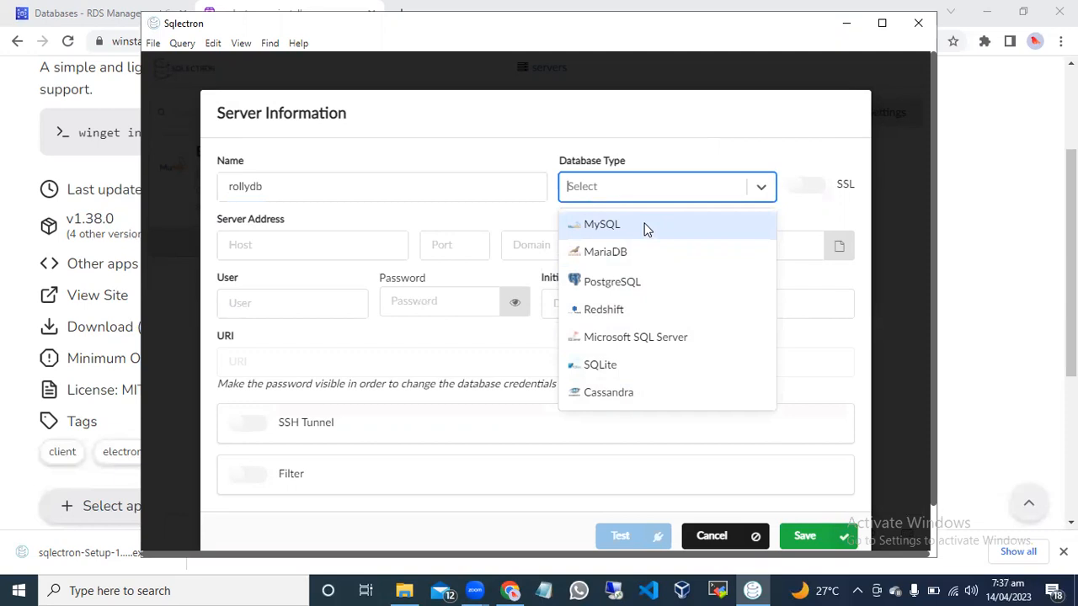
pyautogui.click(645, 227)
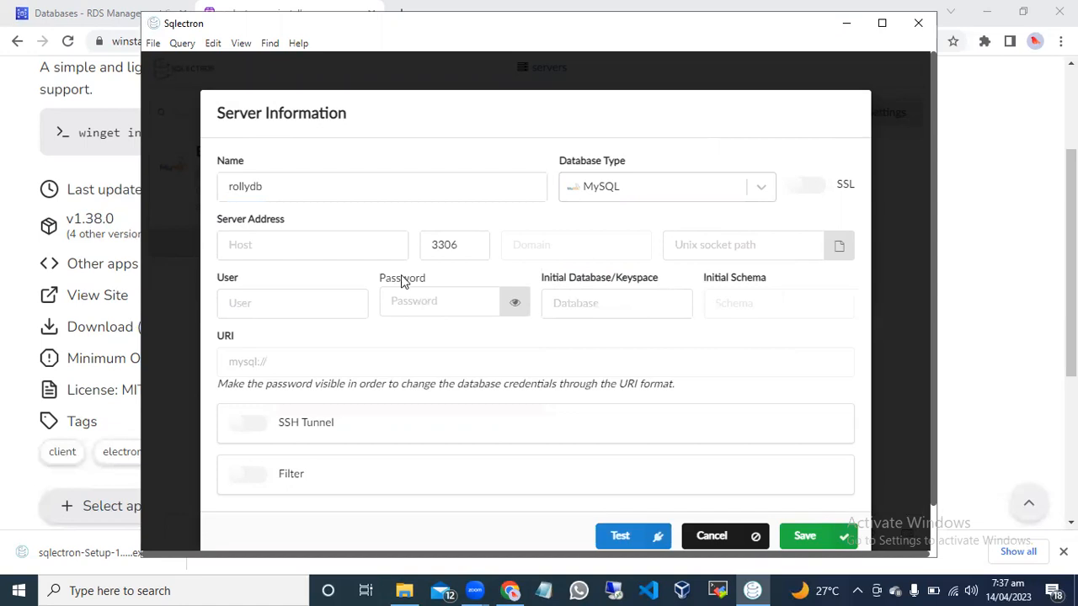
# Switch to Chrome, close the winstall page, and open the rollydb database details in Amazon RDS.
pyautogui.click(296, 241)
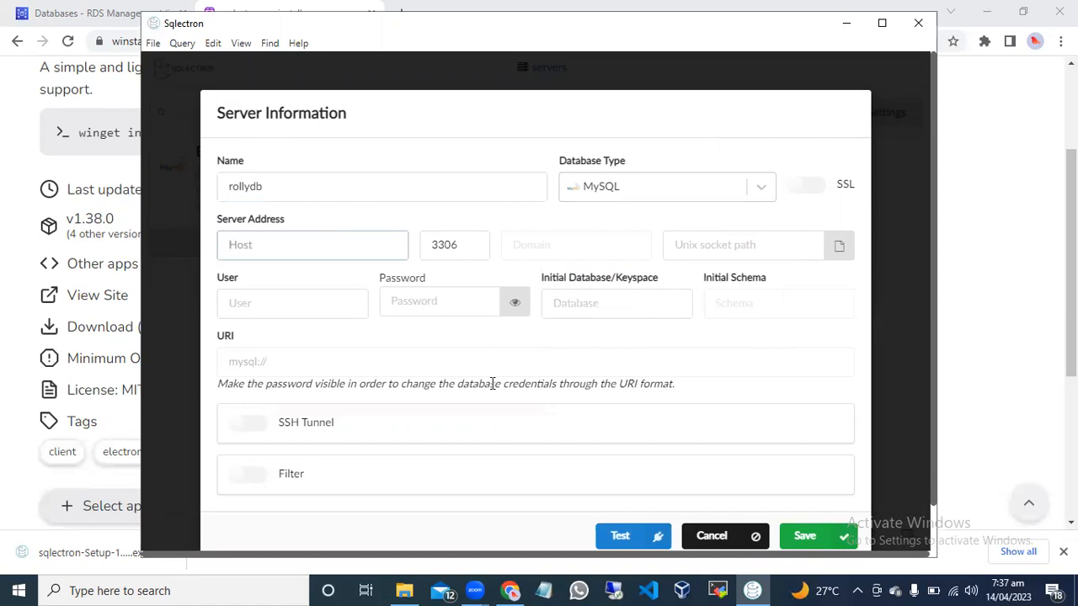
pyautogui.hotkey('alt', 'Tab')
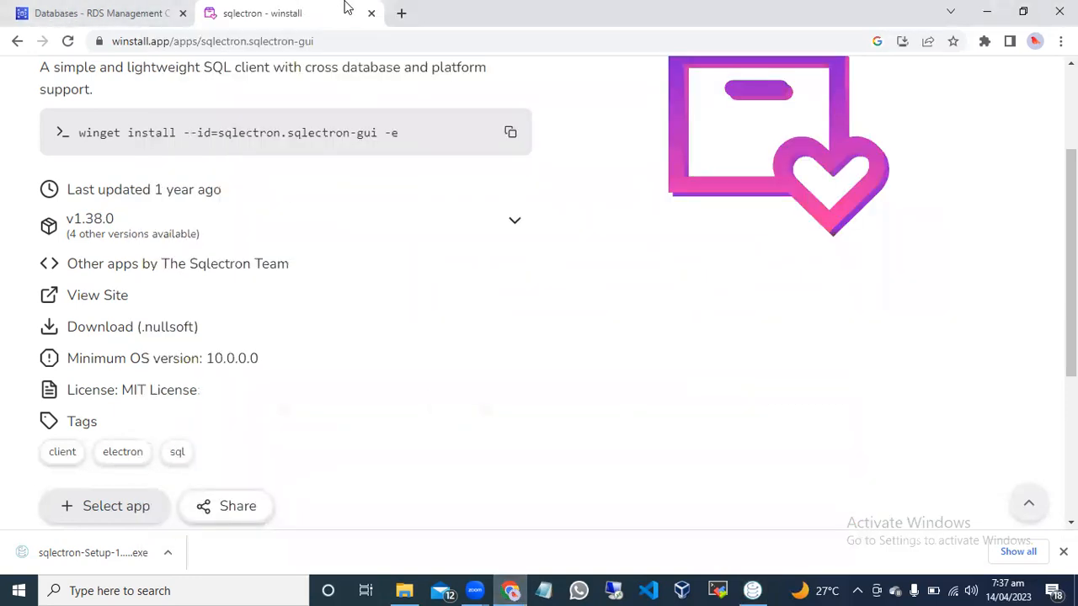
pyautogui.click(372, 14)
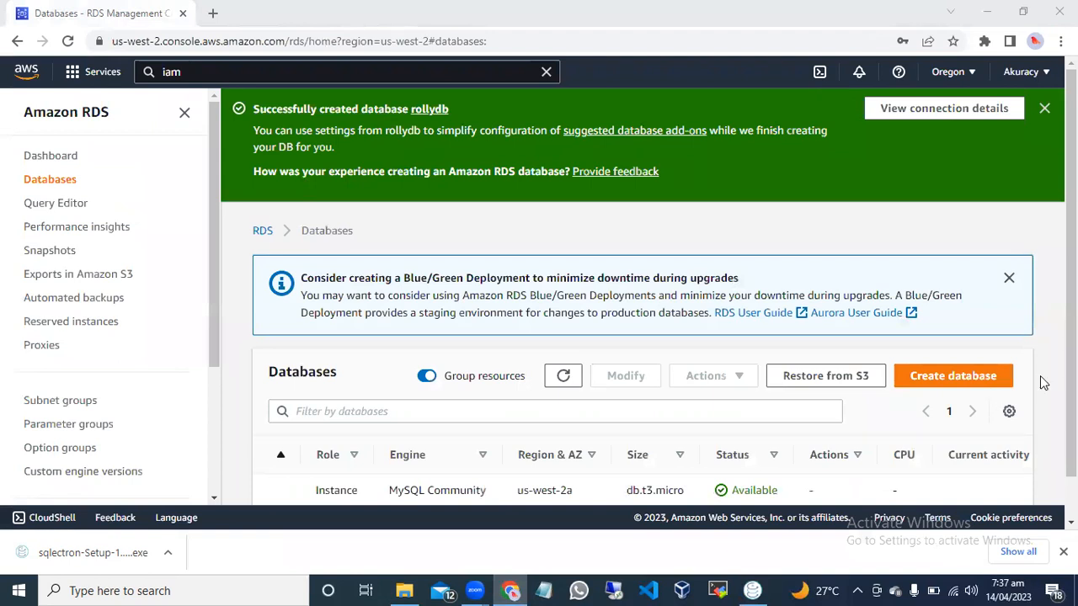
pyautogui.moveTo(1071, 379); pyautogui.dragTo(1071, 421)
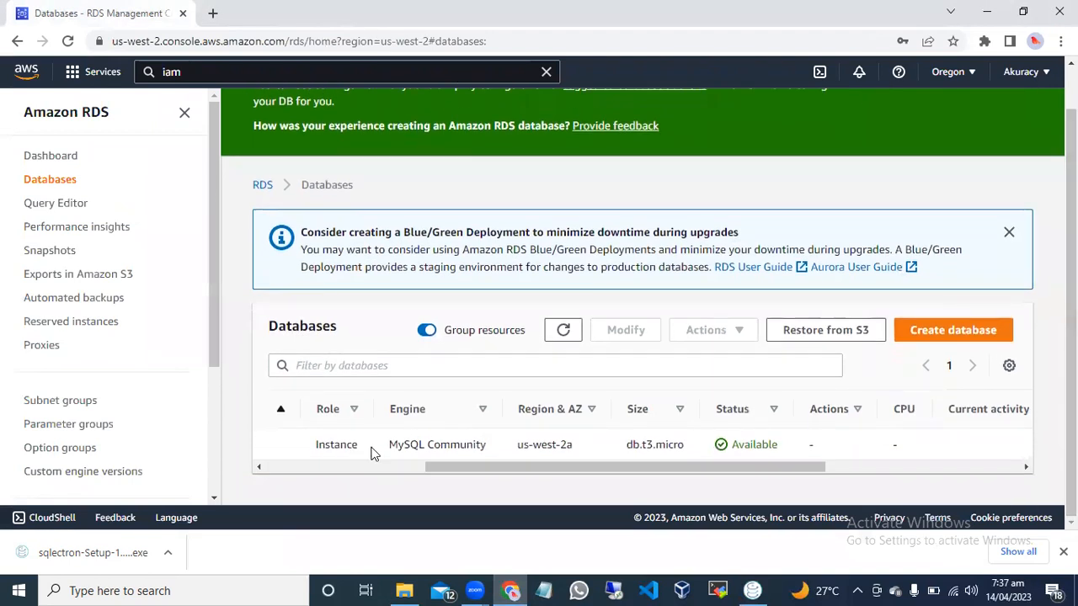
pyautogui.moveTo(474, 467); pyautogui.dragTo(303, 470)
pyautogui.click(272, 443)
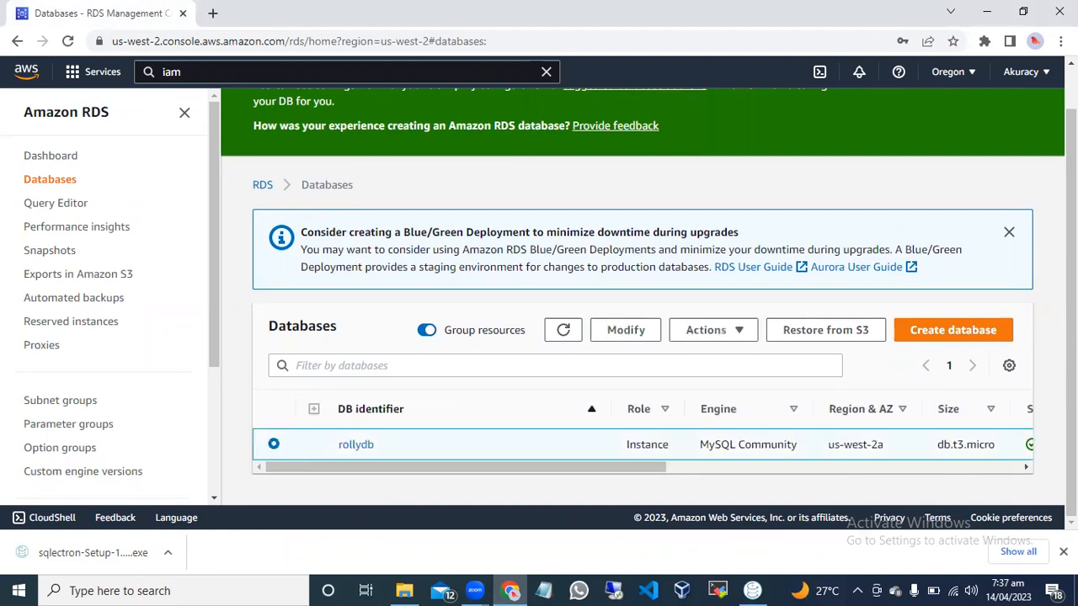
pyautogui.doubleClick(981, 367)
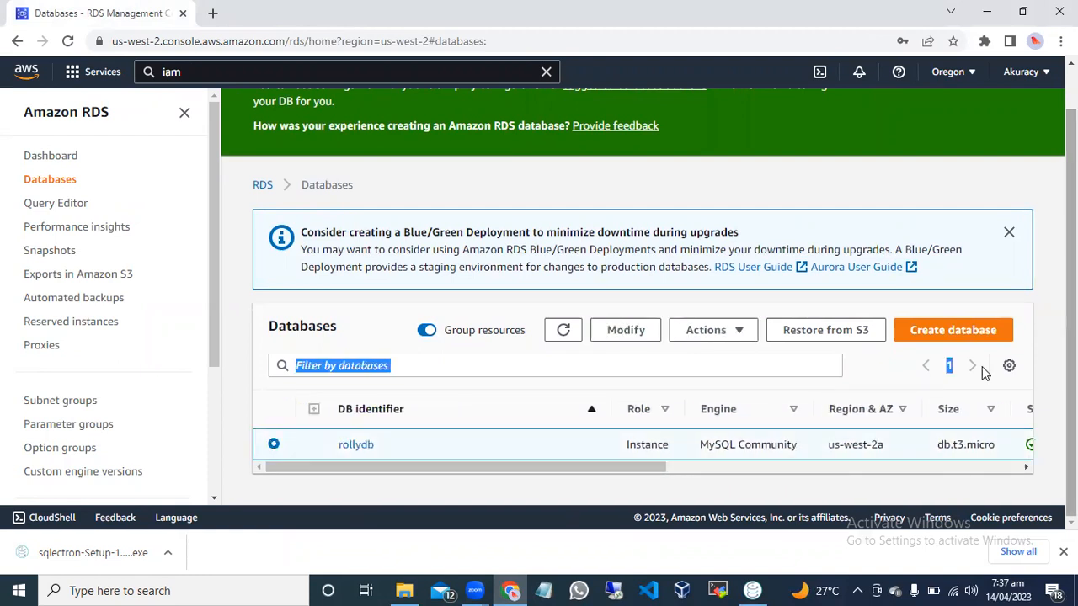
pyautogui.click(362, 443)
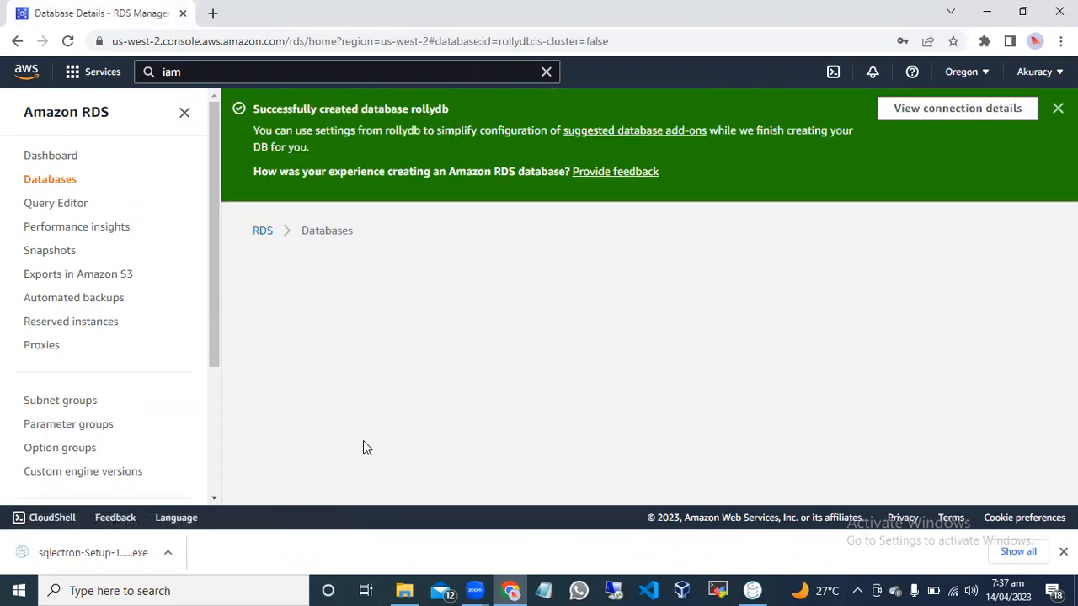
# Copy the rollydb endpoint address from its Connectivity & security details in Amazon RDS.
pyautogui.moveTo(753, 586)
pyautogui.click(743, 536)
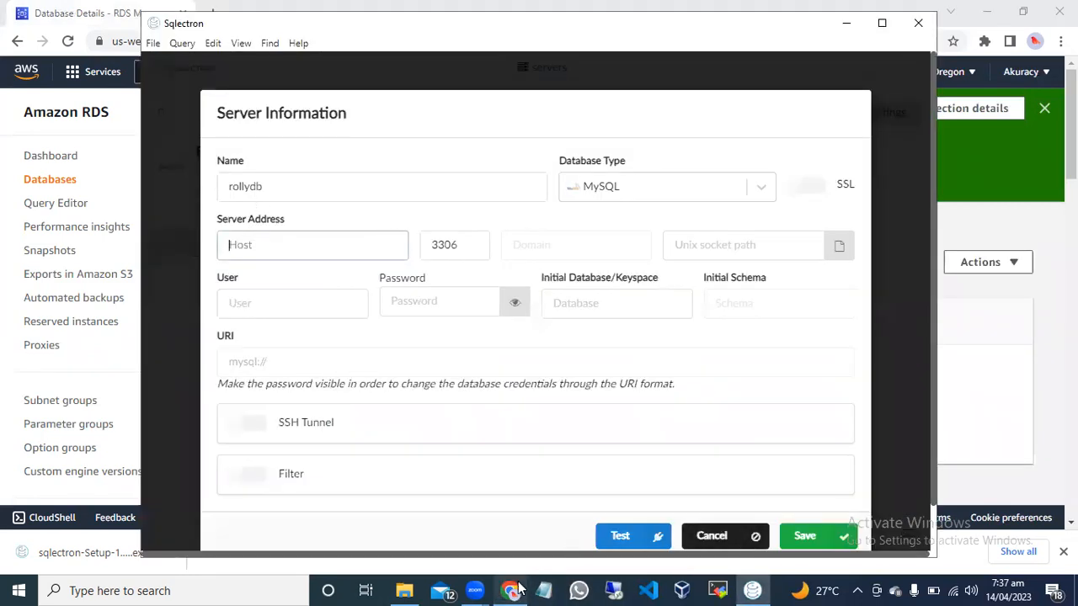
pyautogui.moveTo(514, 589)
pyautogui.click(505, 523)
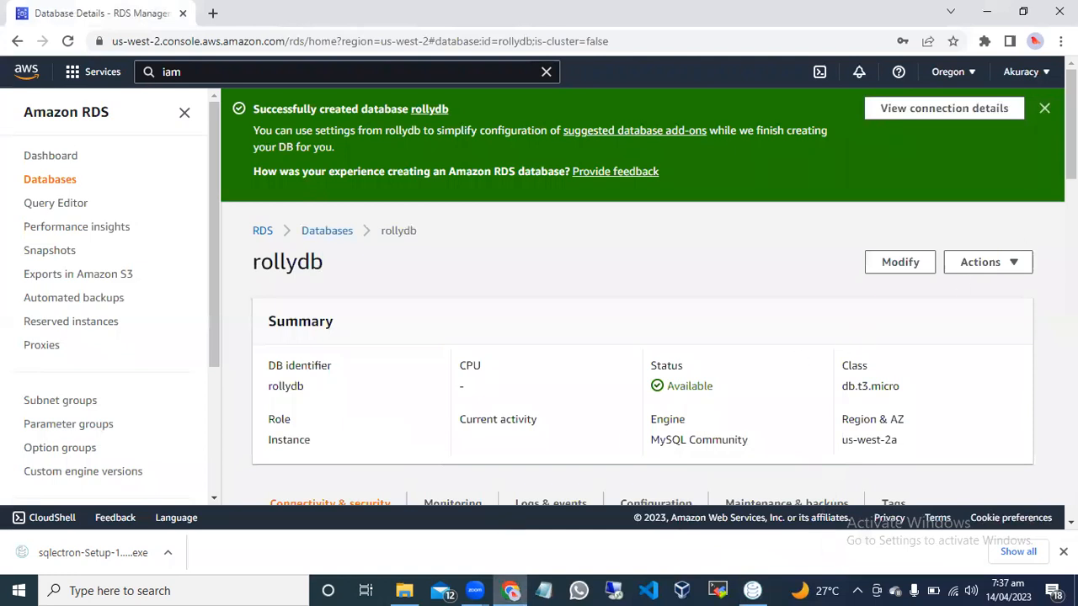
pyautogui.scroll(-2, 640, 294)
pyautogui.scroll(-3, 451, 358)
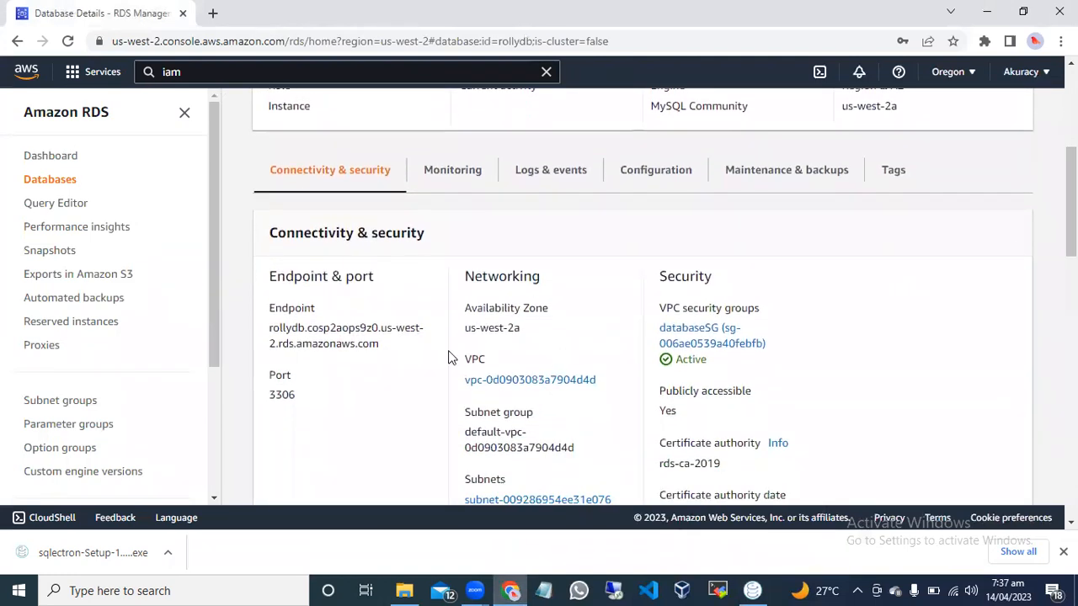
pyautogui.moveTo(380, 344); pyautogui.dragTo(280, 329)
pyautogui.rightClick(281, 329)
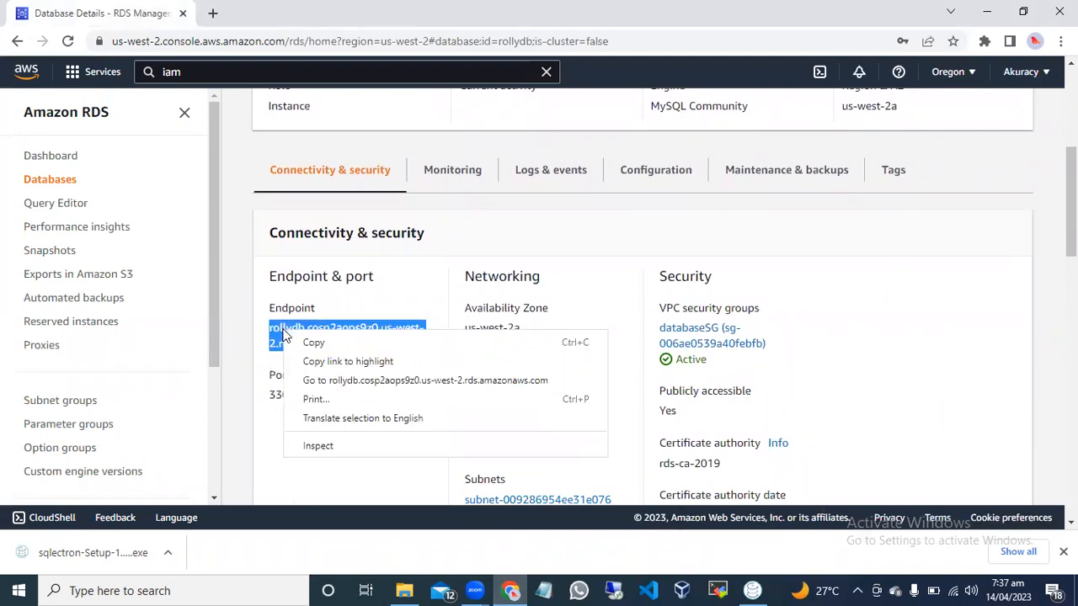
pyautogui.click(314, 340)
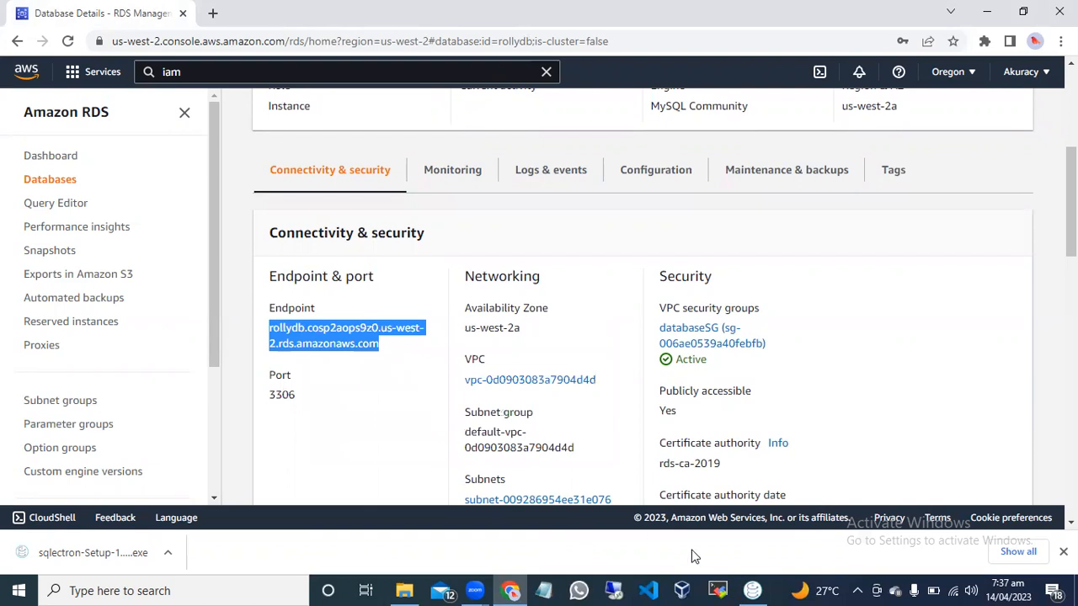
# Switch to Sqlectron, paste the copied endpoint as the server's host, and check the port entry.
pyautogui.click(753, 590)
pyautogui.click(305, 242)
pyautogui.hotkey('ctrl', 'v')
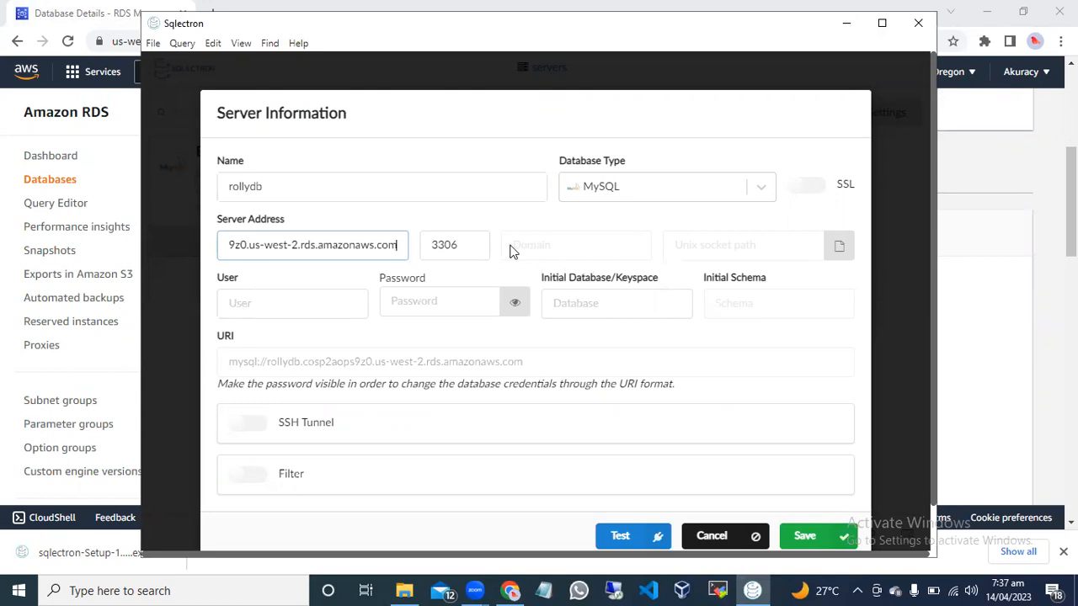
pyautogui.moveTo(457, 244); pyautogui.dragTo(428, 246)
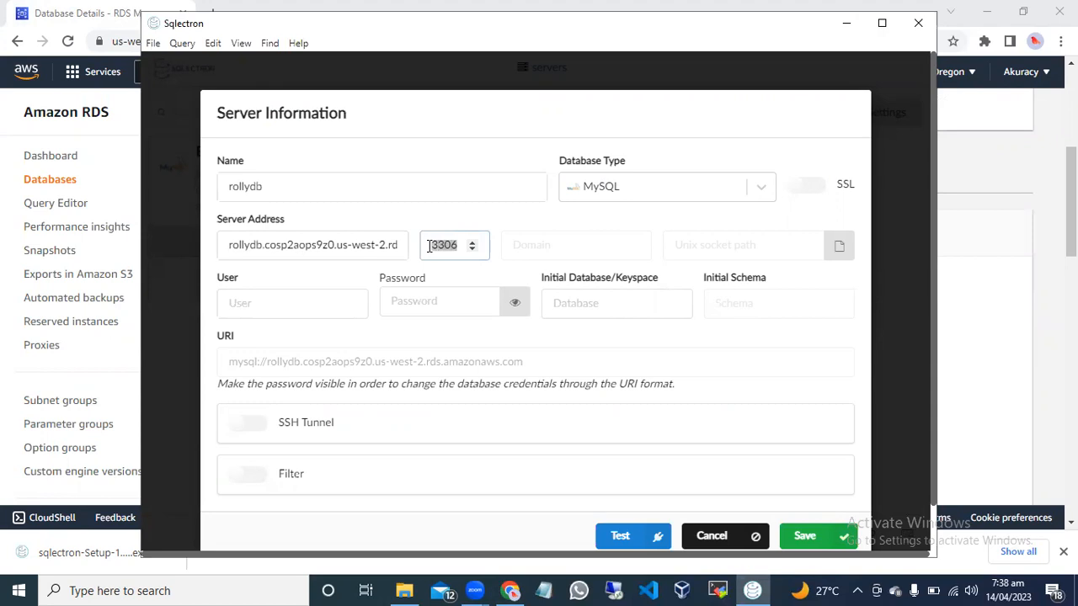
pyautogui.moveTo(428, 245); pyautogui.dragTo(452, 244)
# Set the server's user to admin and enter the database password.
pyautogui.click(294, 309)
pyautogui.write('admin')
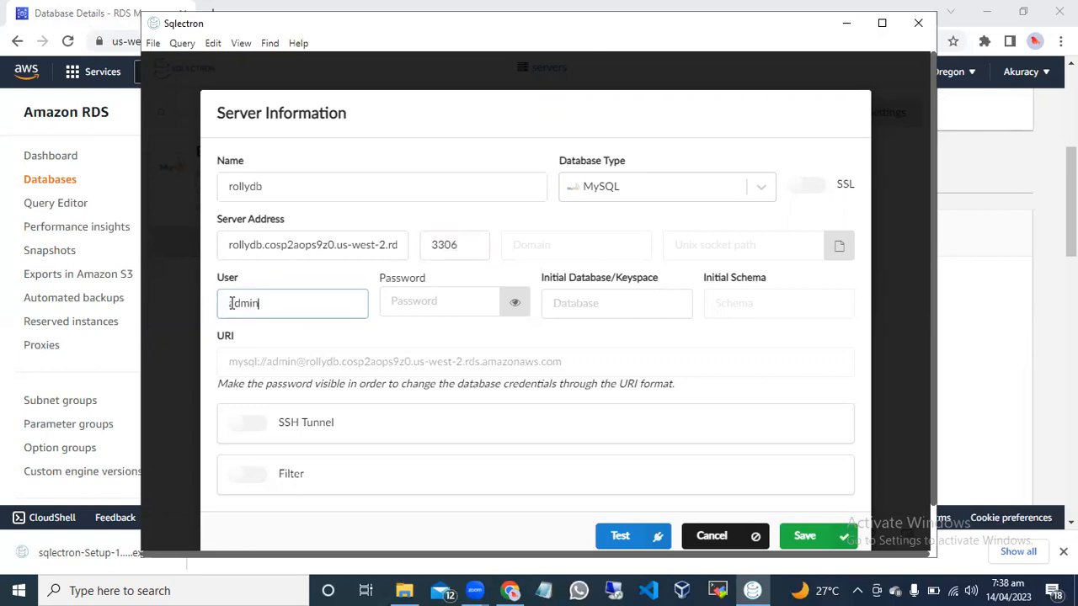
pyautogui.click(429, 303)
pyautogui.write('•••••')
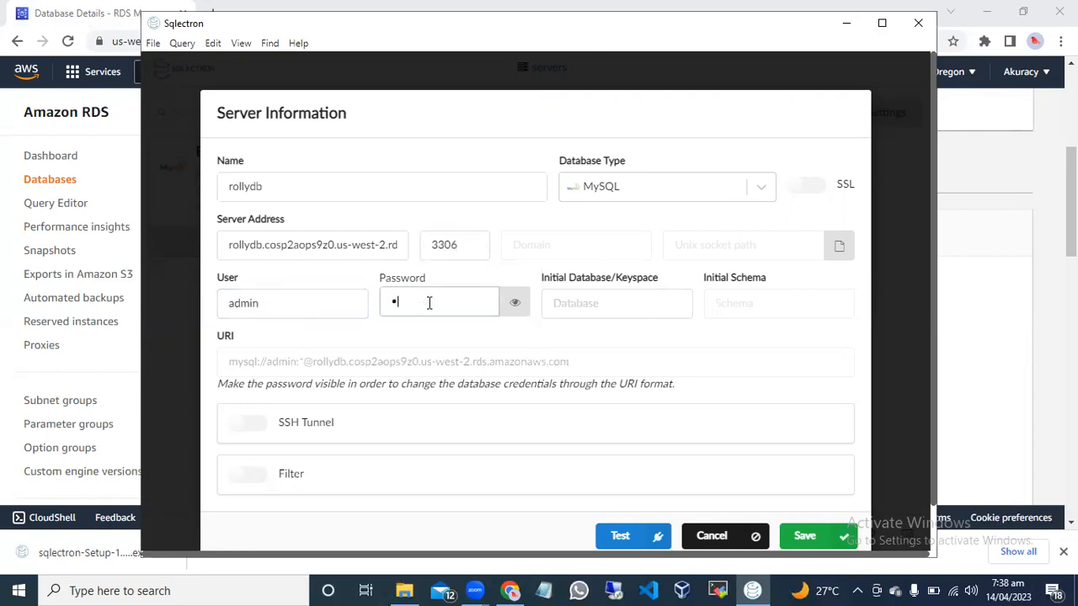
pyautogui.write('•••')
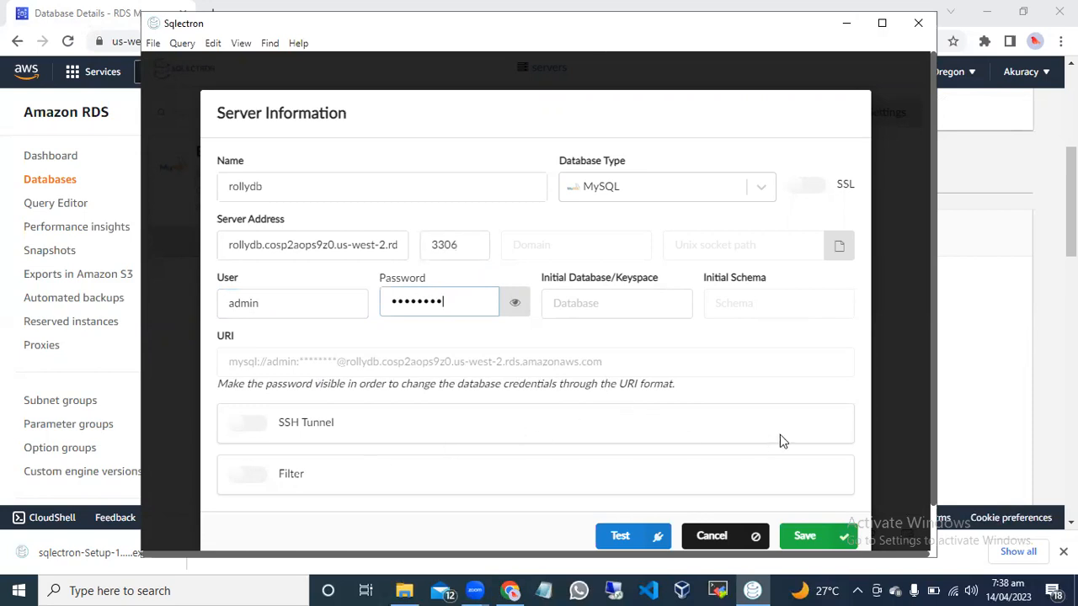
# Glance at the RDS connectivity details, return to Sqlectron, and maximize its window around the Server Information form.
pyautogui.moveTo(1071, 202); pyautogui.dragTo(1071, 205)
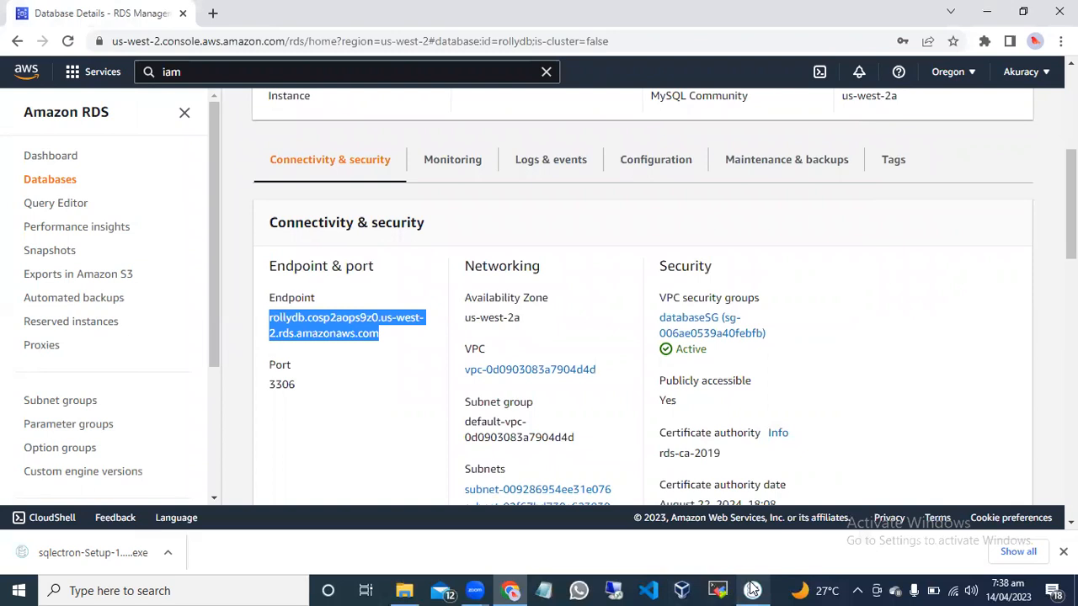
pyautogui.click(746, 532)
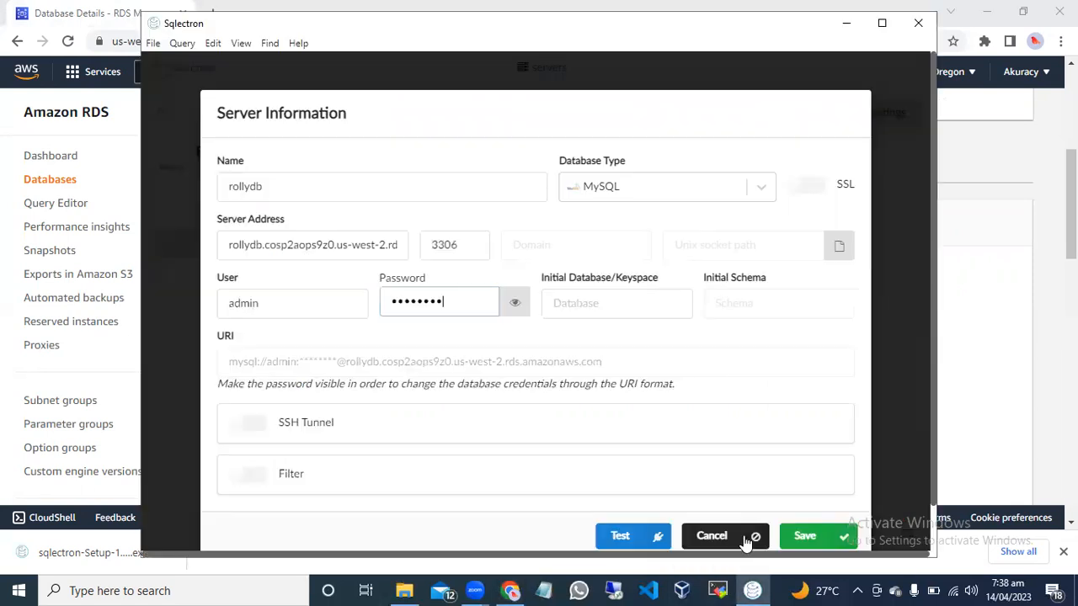
pyautogui.click(883, 24)
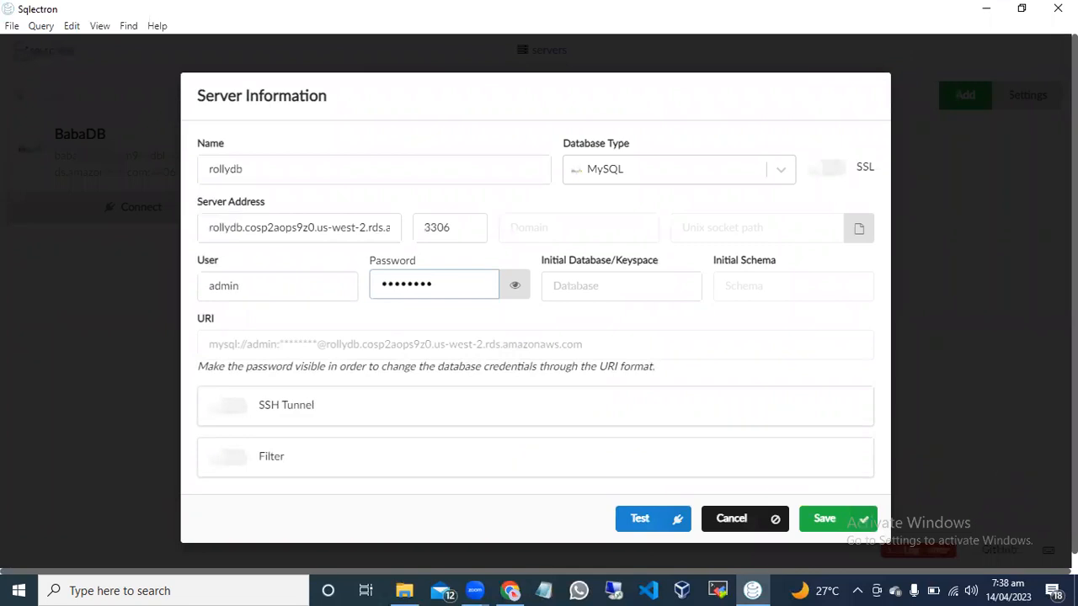
pyautogui.scroll(-1, 536, 307)
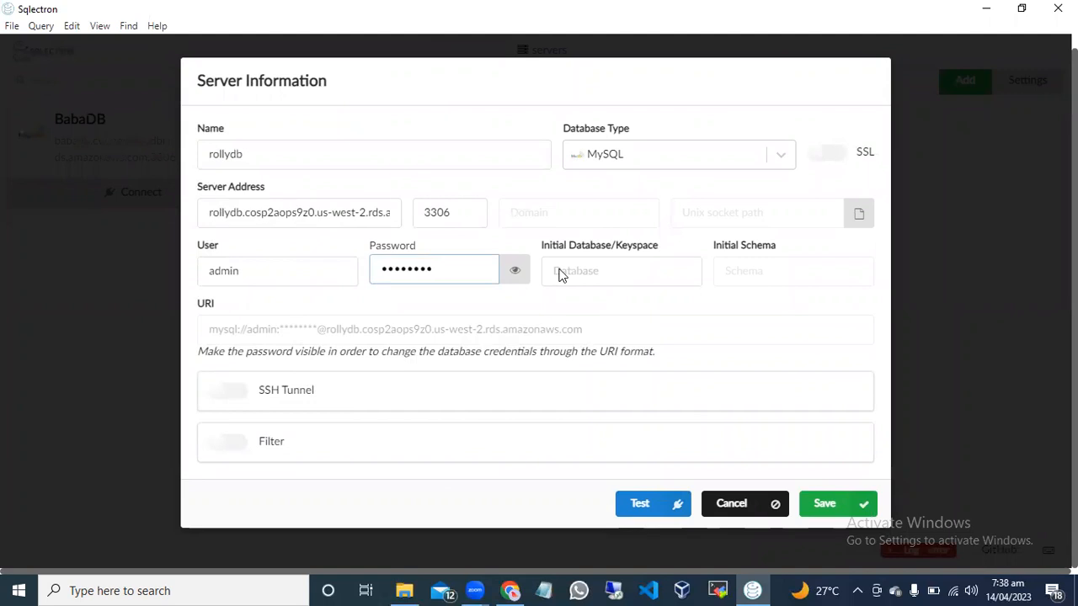
# Save the rollydb server entry and connect to it.
pyautogui.scroll(1, 535, 307)
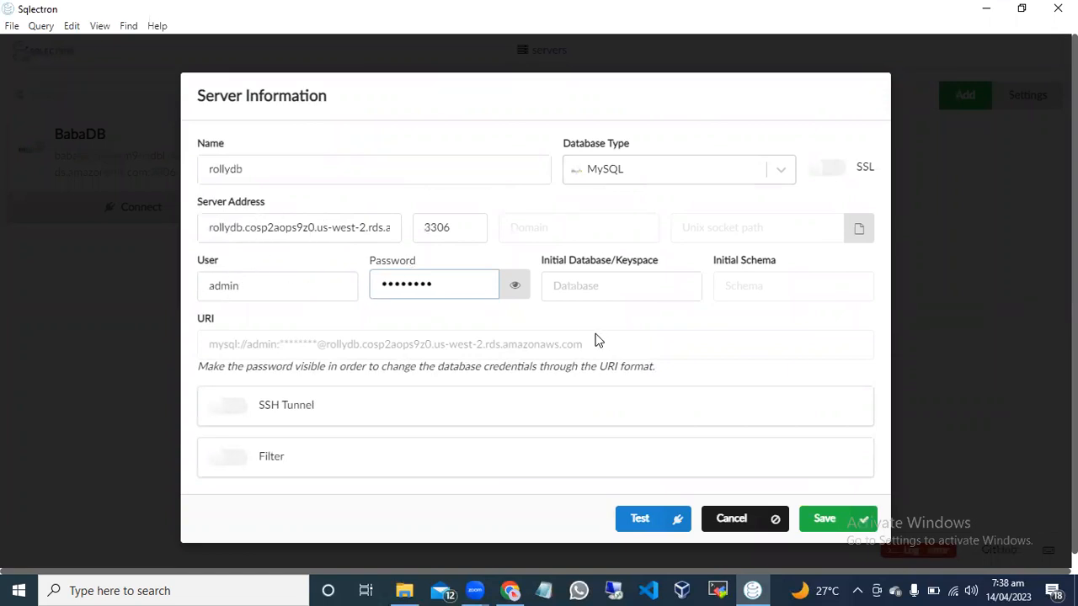
pyautogui.click(824, 519)
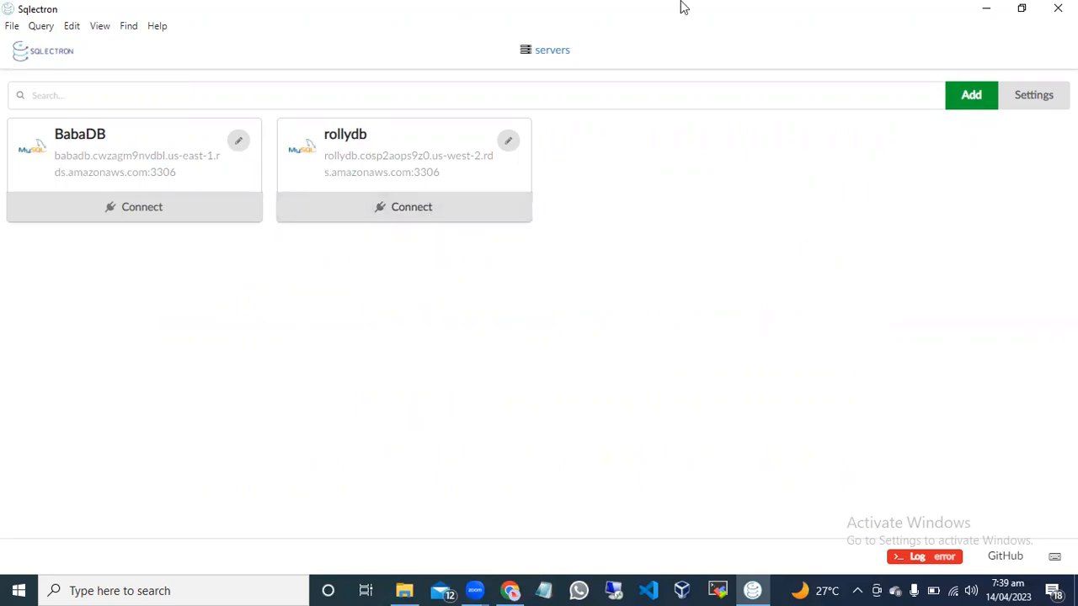
pyautogui.click(445, 206)
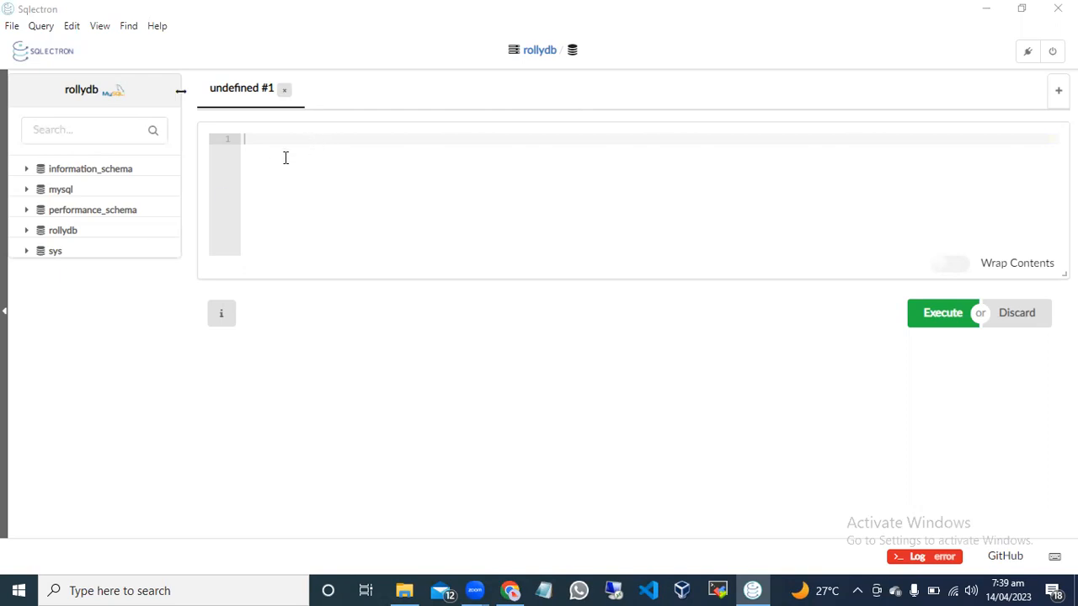
pyautogui.click(267, 139)
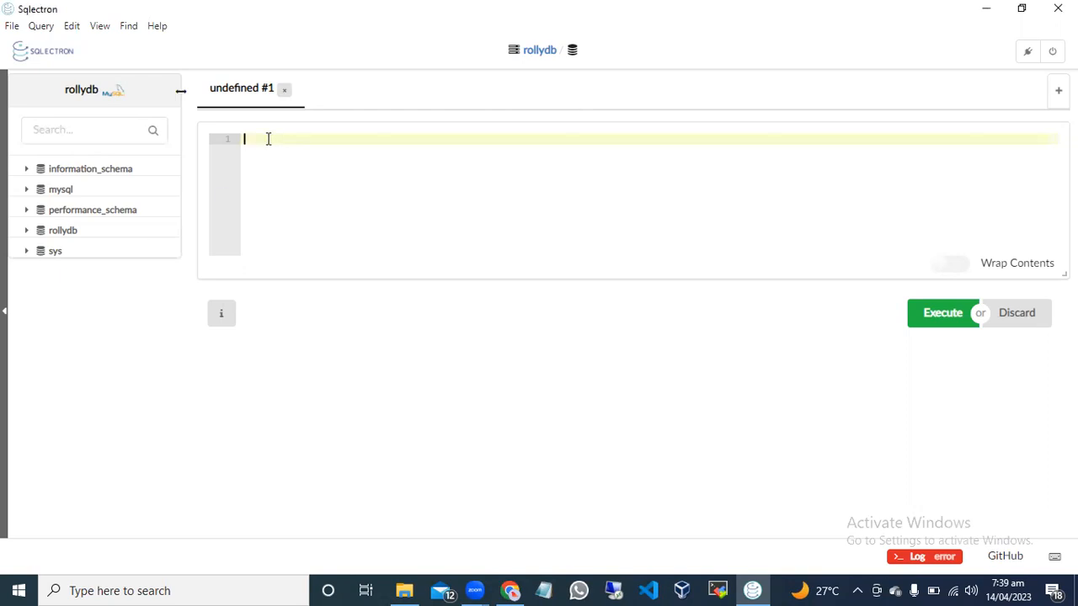
pyautogui.write('gggnmv')
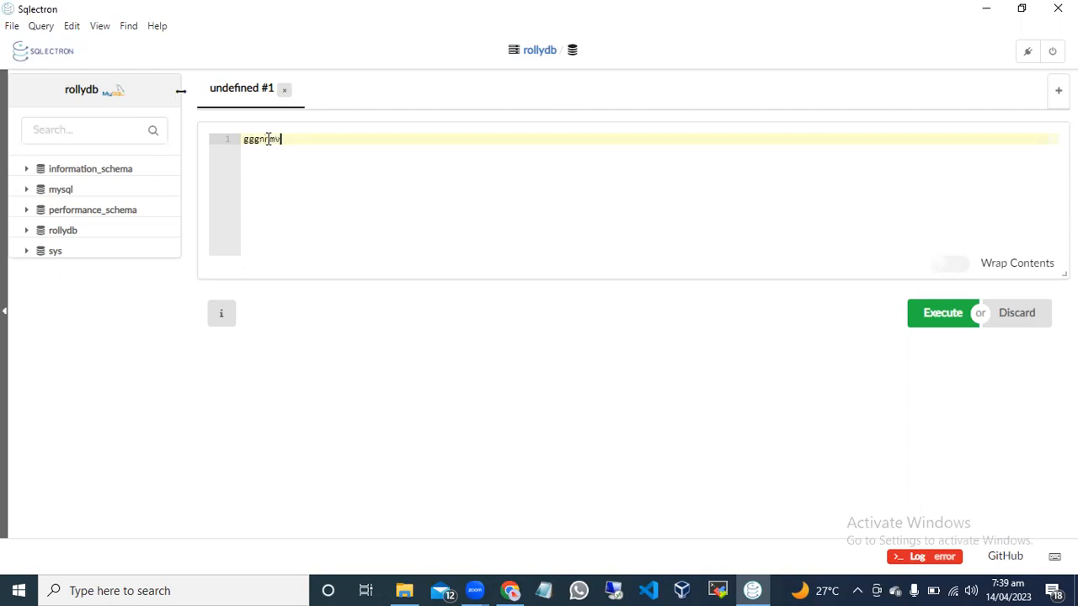
pyautogui.press('alt')
pyautogui.click(291, 139)
pyautogui.hotkey('ctrl', 'a')
pyautogui.press('BackSpace')
pyautogui.click(63, 189)
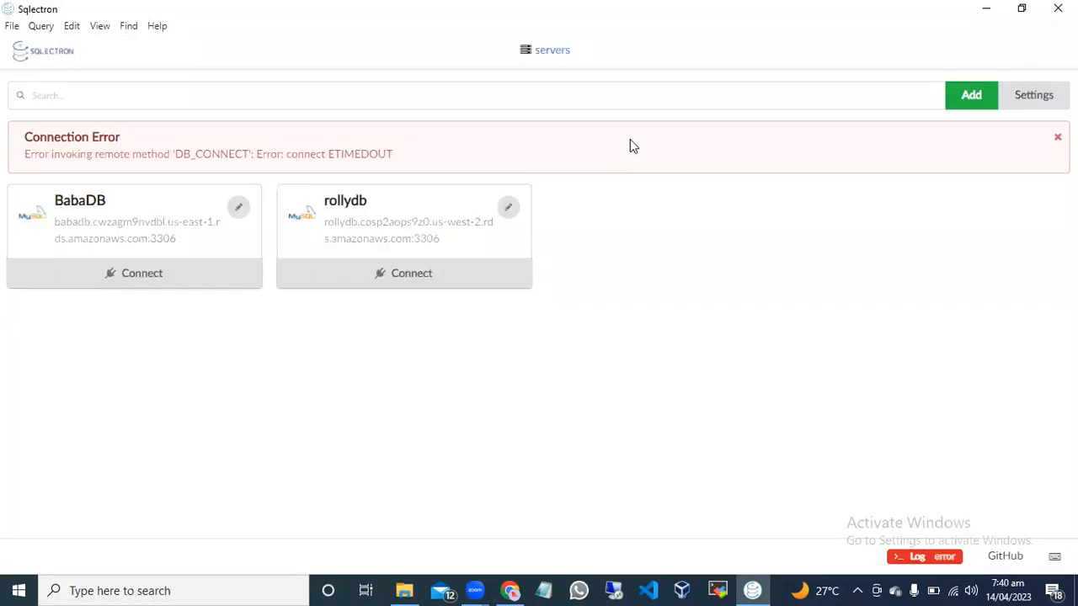
# Dismiss the connection error and try connecting to the rollydb server again.
pyautogui.click(1057, 137)
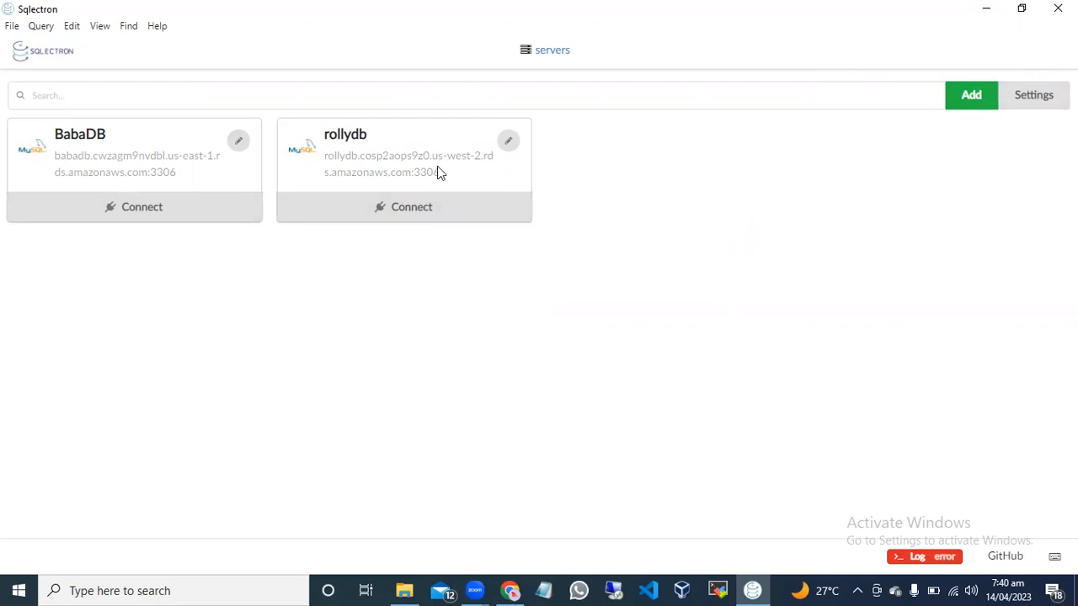
pyautogui.click(452, 209)
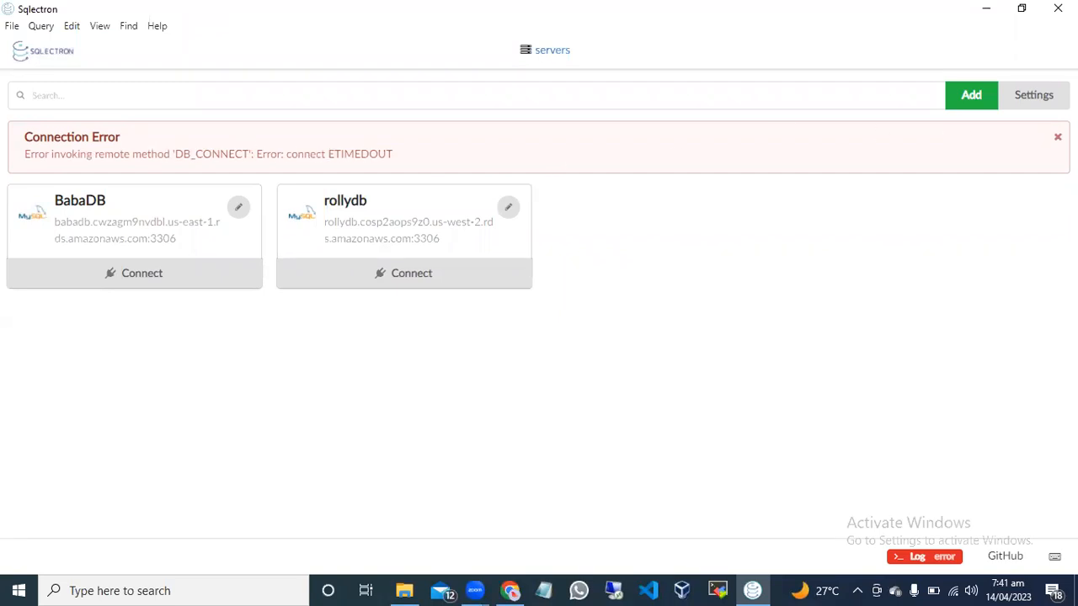
pyautogui.click(1058, 136)
# Open the rollydb server's settings, check the stored password by revealing it briefly, and test the connection.
pyautogui.click(507, 141)
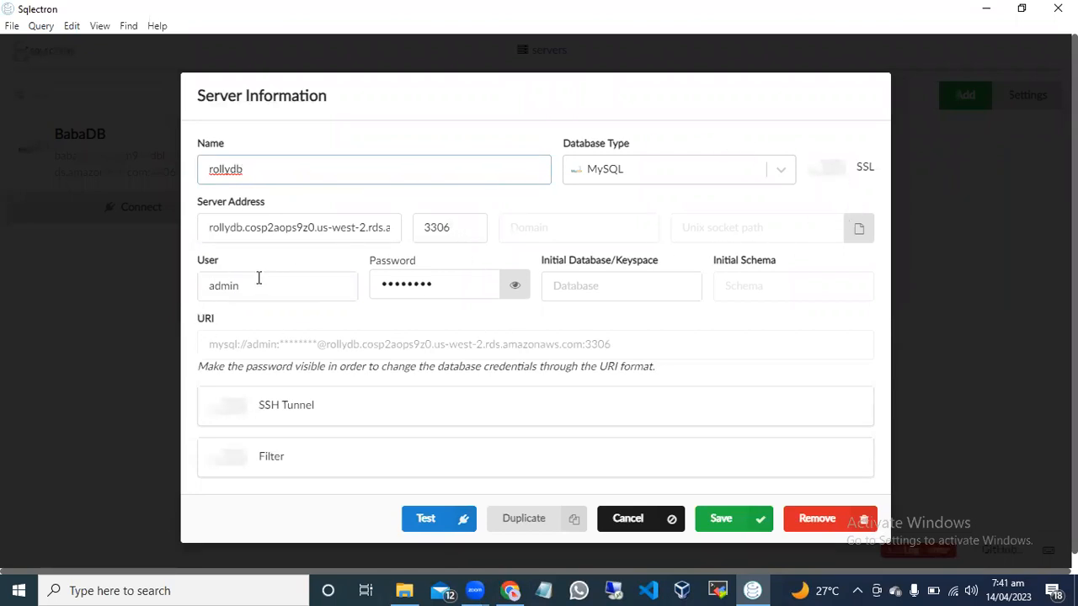
pyautogui.click(513, 288)
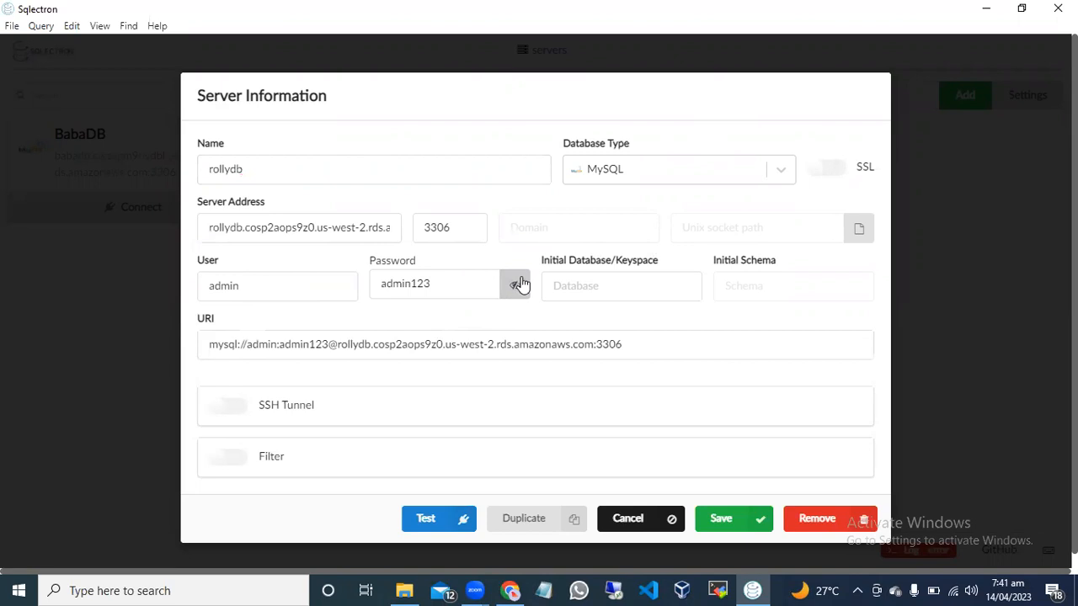
pyautogui.click(513, 289)
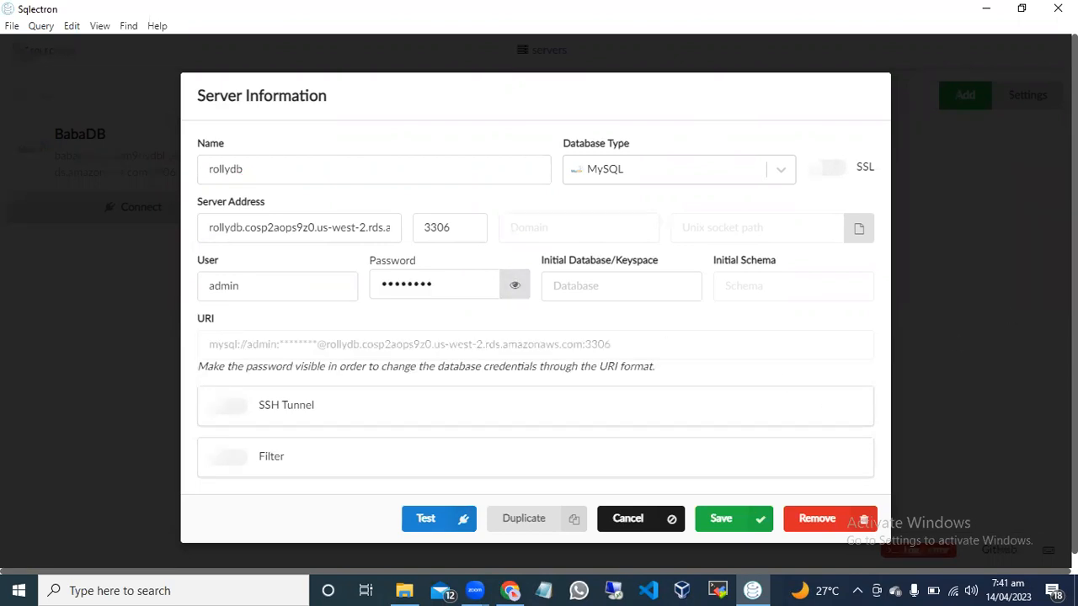
pyautogui.scroll(-1, 536, 309)
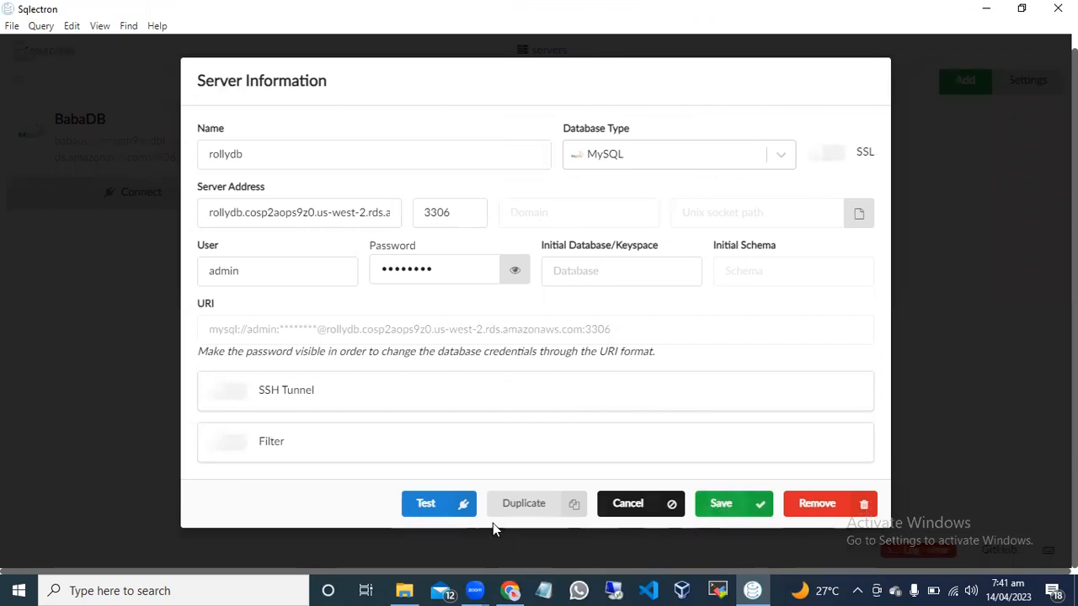
pyautogui.click(435, 505)
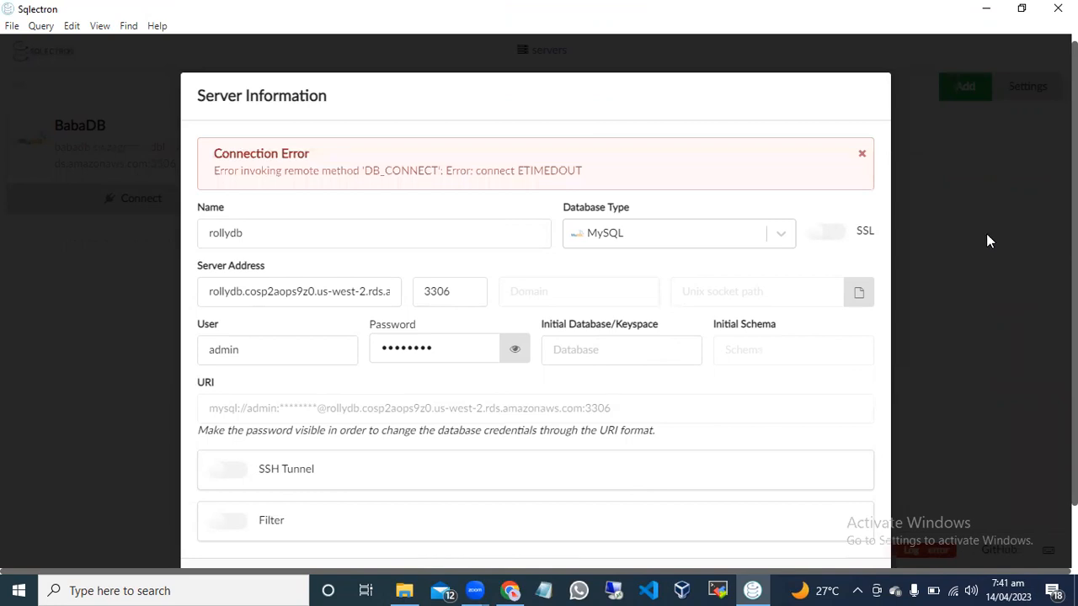
pyautogui.click(861, 154)
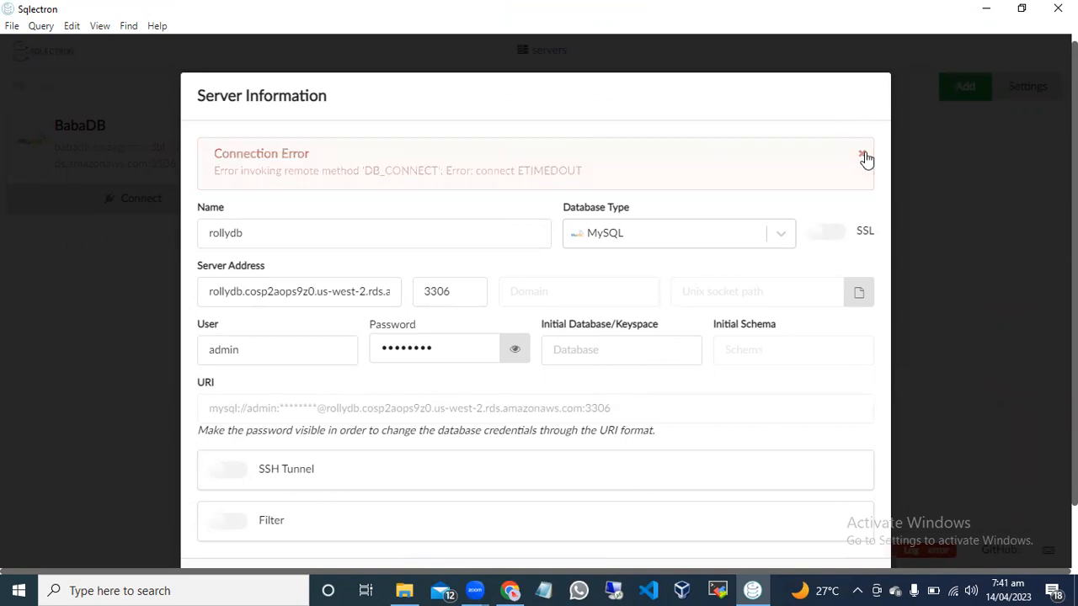
# Save the rollydb server settings and try once more to connect to the server.
pyautogui.click(720, 523)
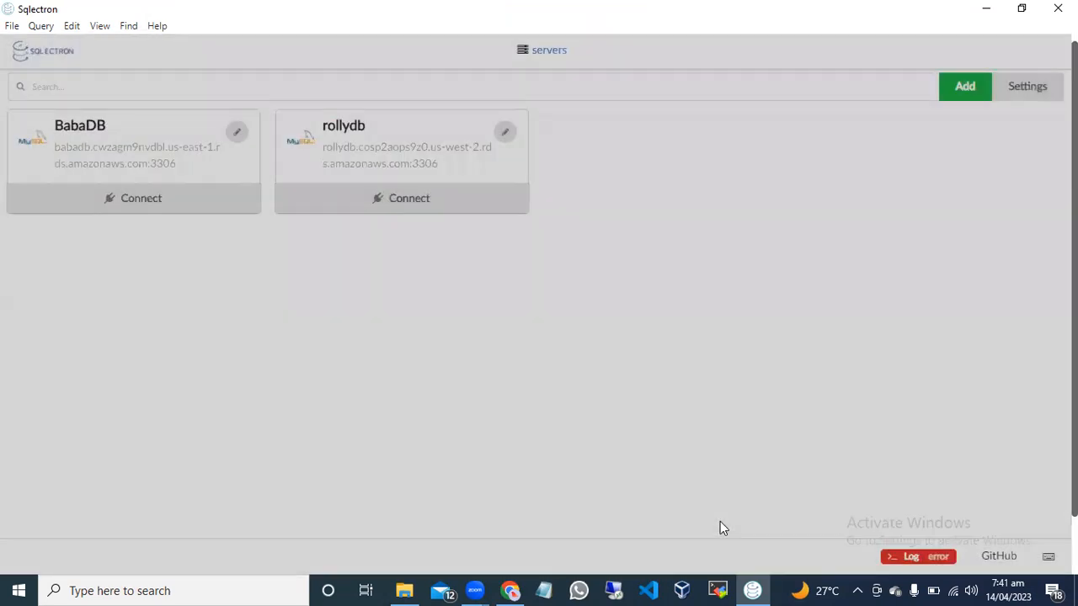
pyautogui.click(428, 209)
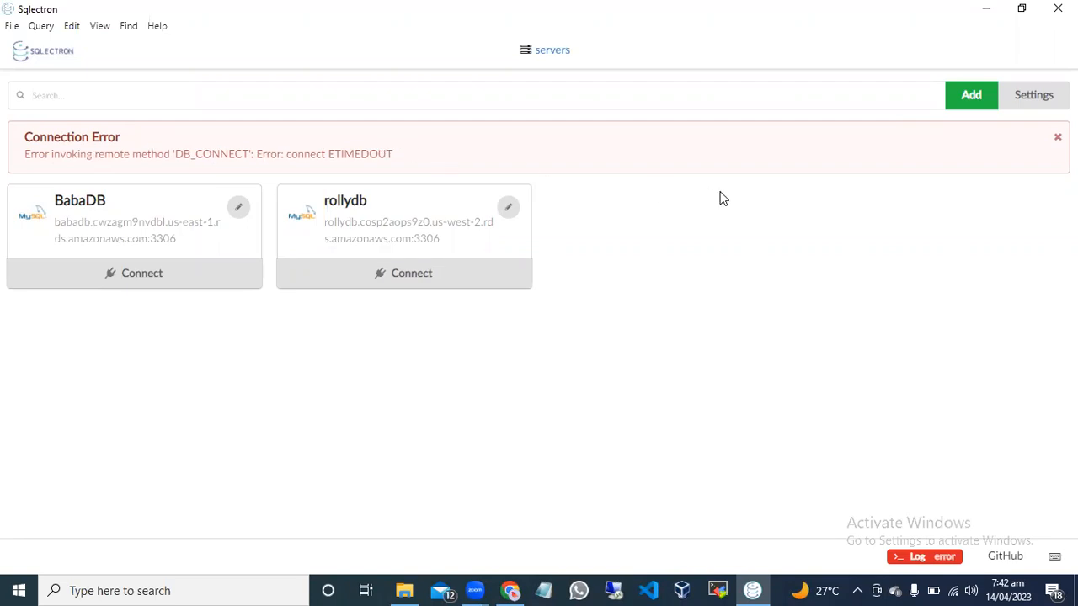
pyautogui.click(1057, 137)
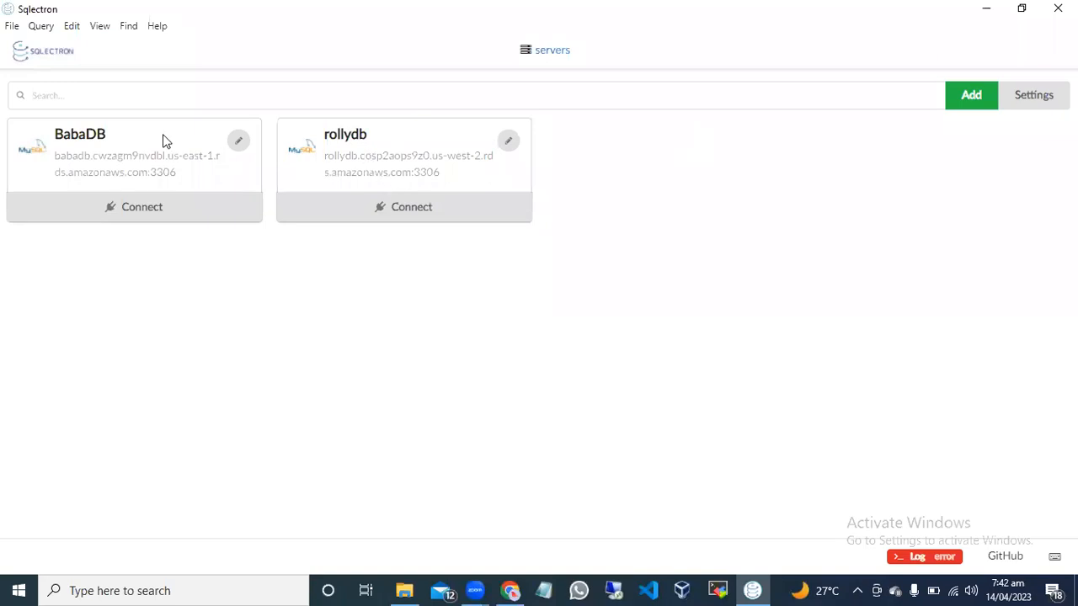
# Look through Sqlectron's application settings down to the logging options and leave them without saving.
pyautogui.click(1033, 94)
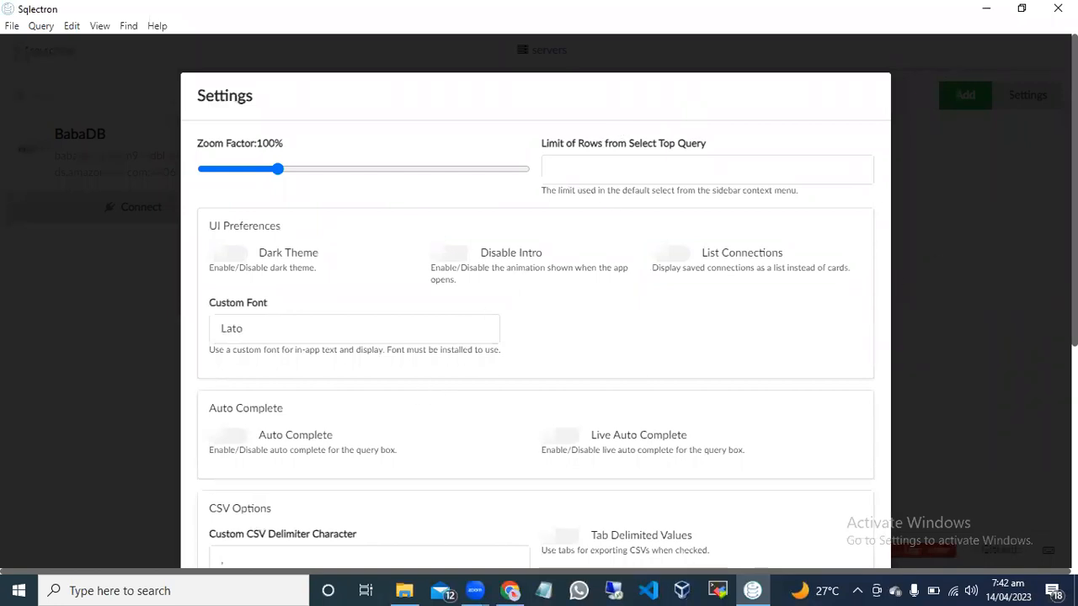
pyautogui.scroll(-5, 539, 303)
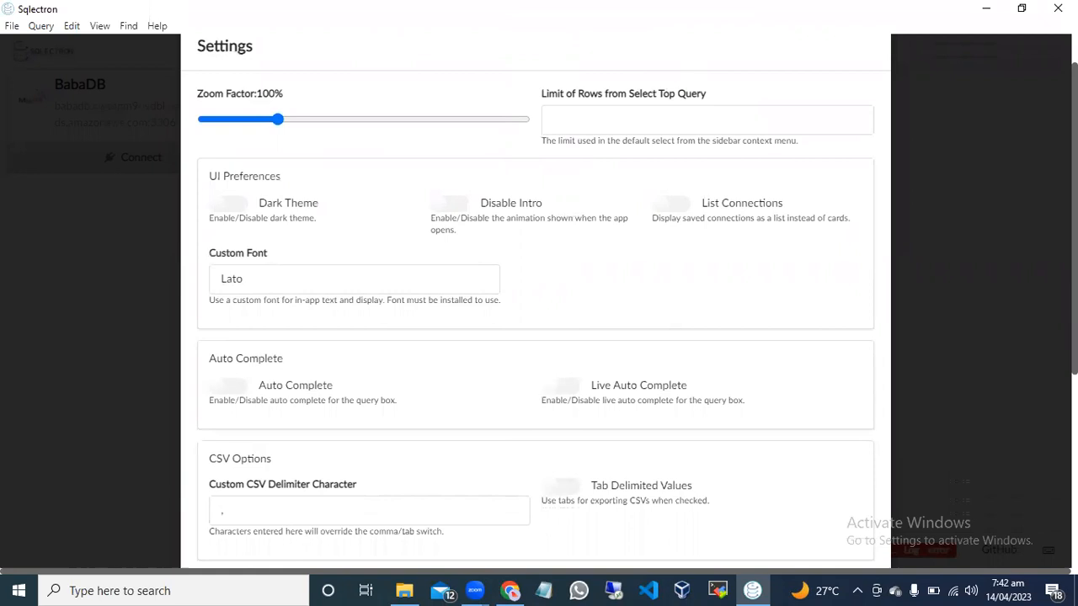
pyautogui.scroll(-4, 539, 303)
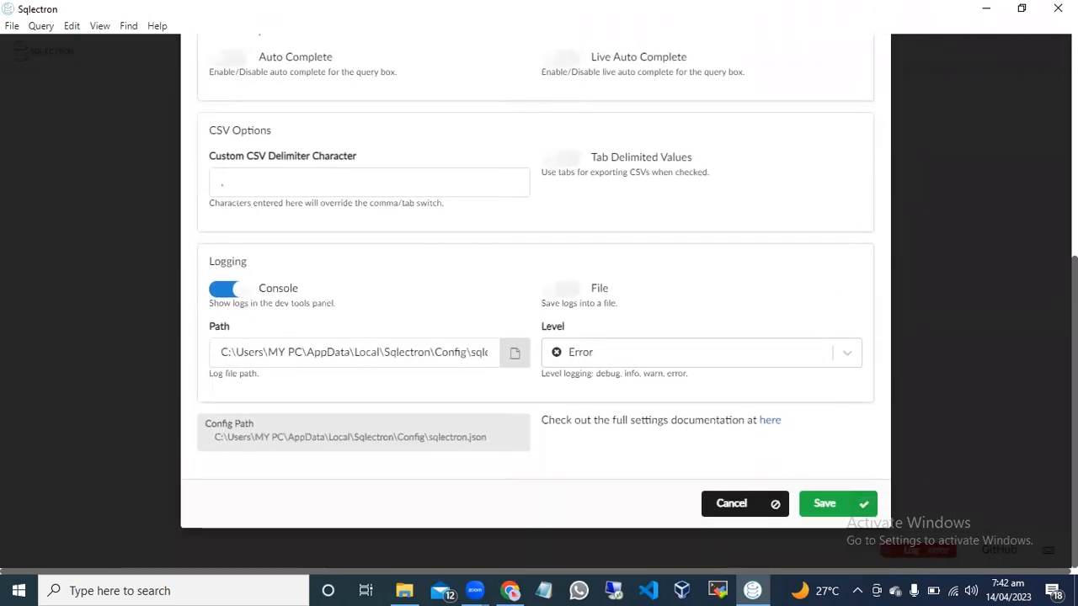
pyautogui.click(737, 503)
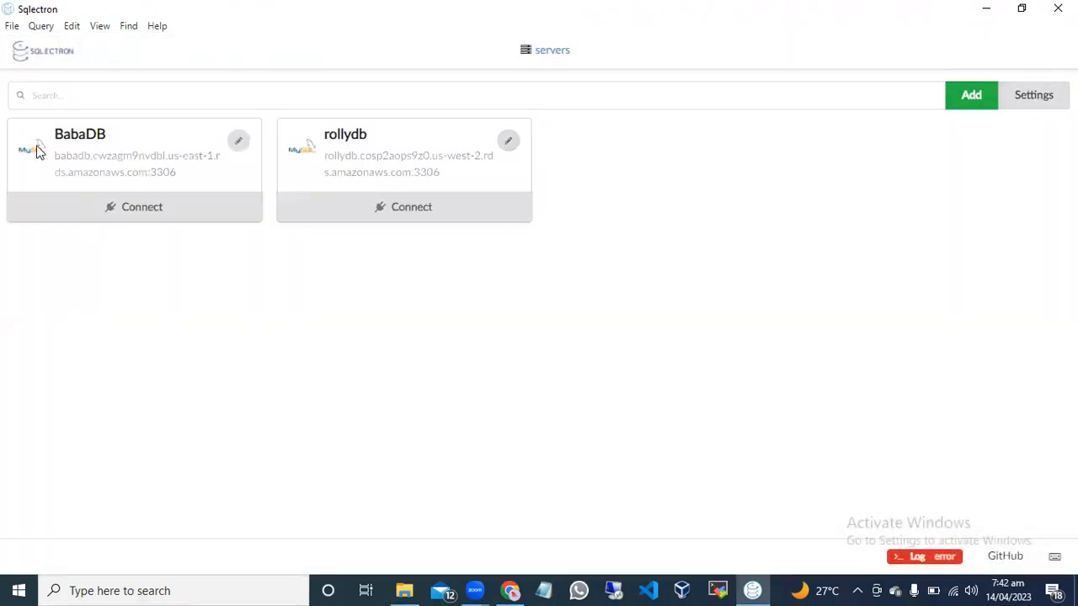
# Add another server entry named rollydb with database type MySQL, and paste the copied RDS endpoint as its host.
pyautogui.click(971, 95)
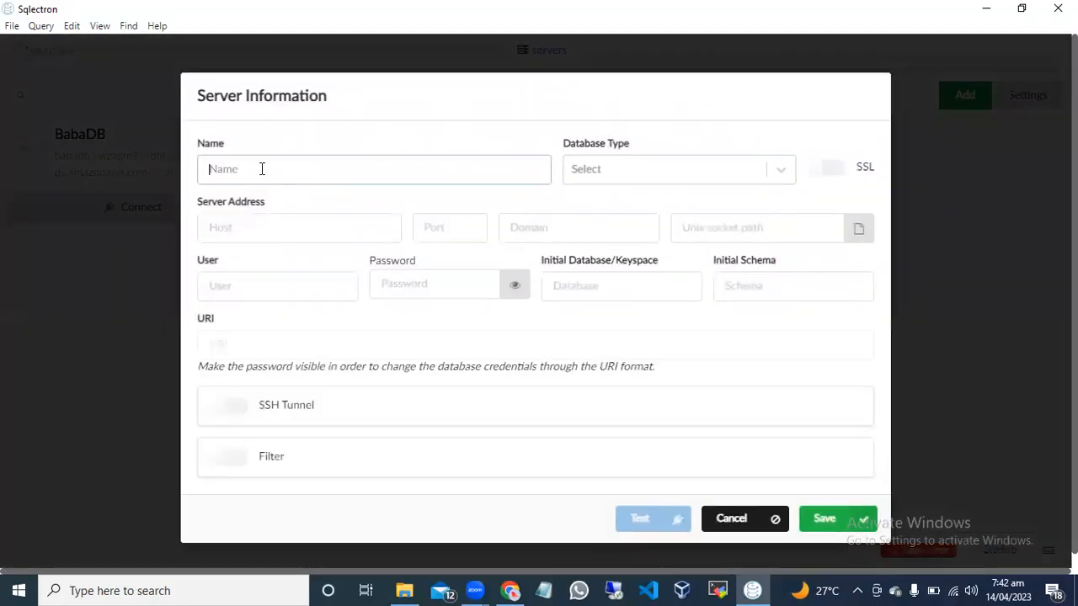
pyautogui.write('ro')
pyautogui.click(652, 155)
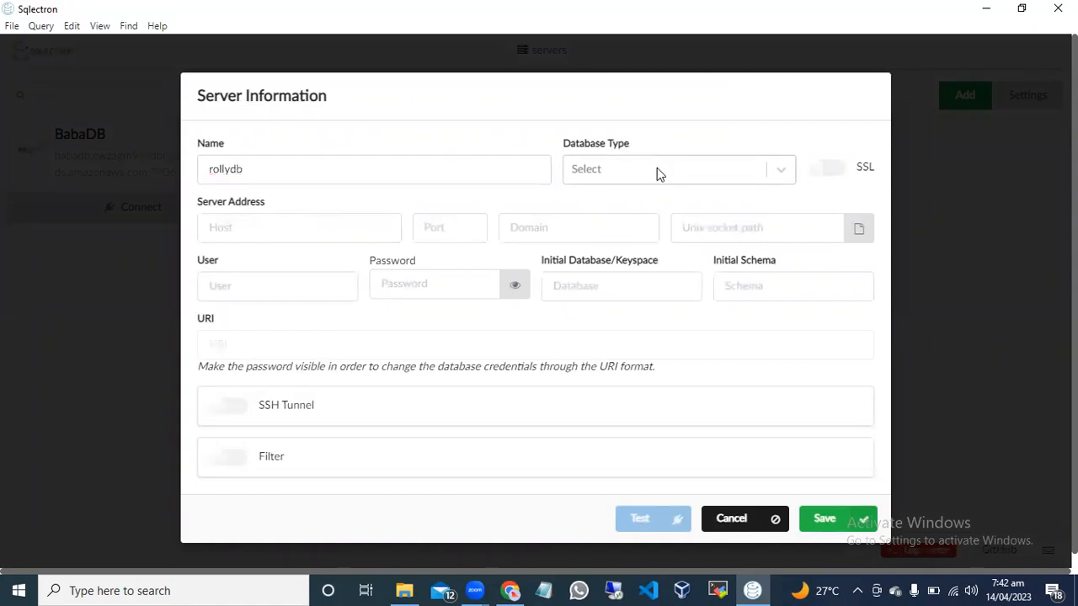
pyautogui.click(656, 174)
pyautogui.click(633, 214)
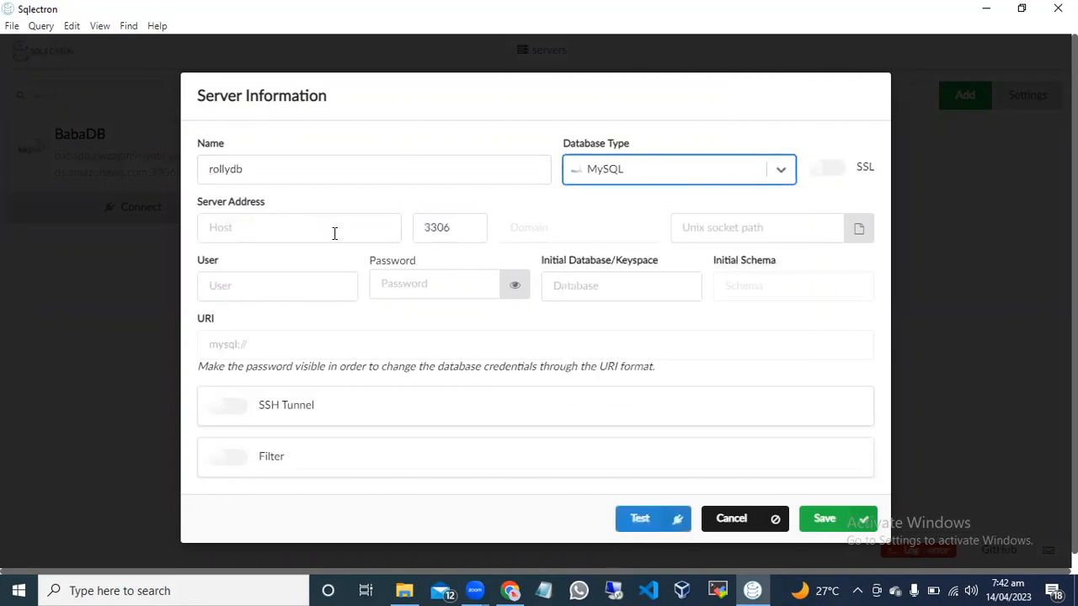
pyautogui.click(264, 232)
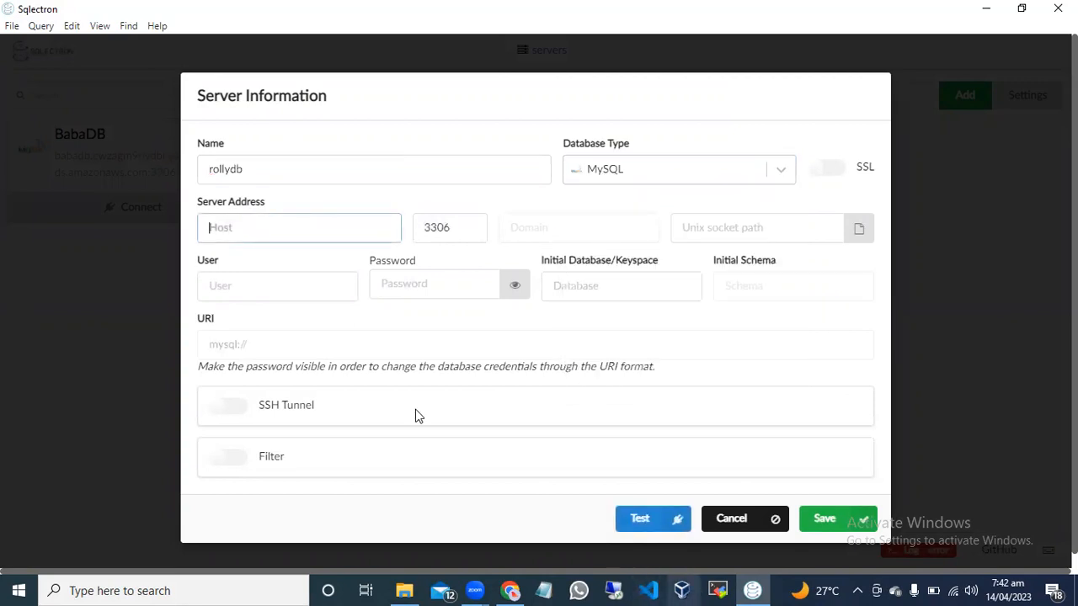
pyautogui.write('rollydb.cosp2aops9z0.us-west-2.rds.amazonaws.com')
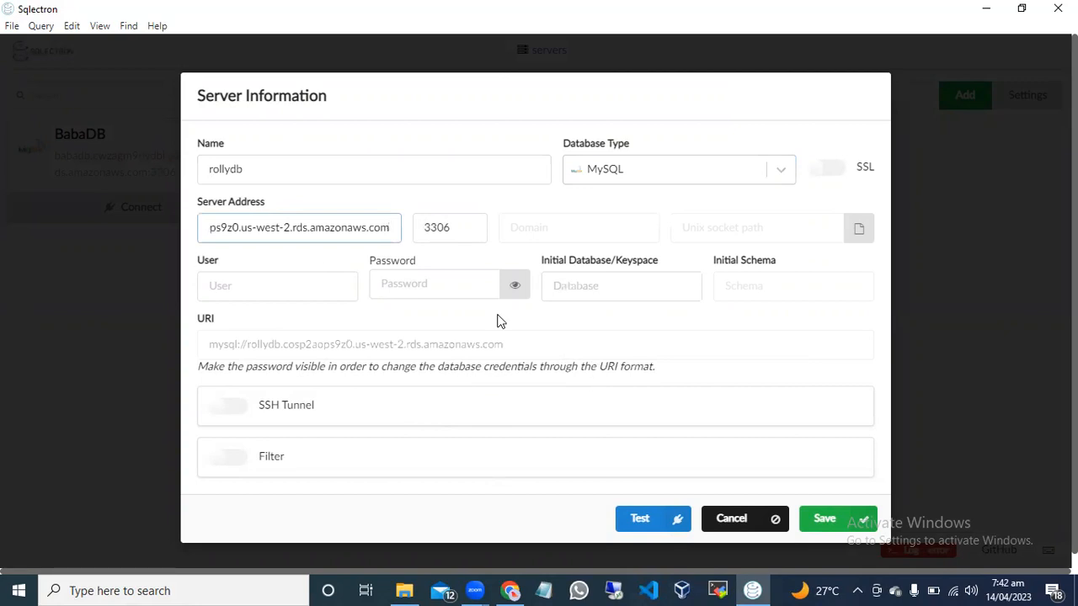
# Set the new server entry's user to admin and fill in the database password.
pyautogui.click(308, 287)
pyautogui.write('admin')
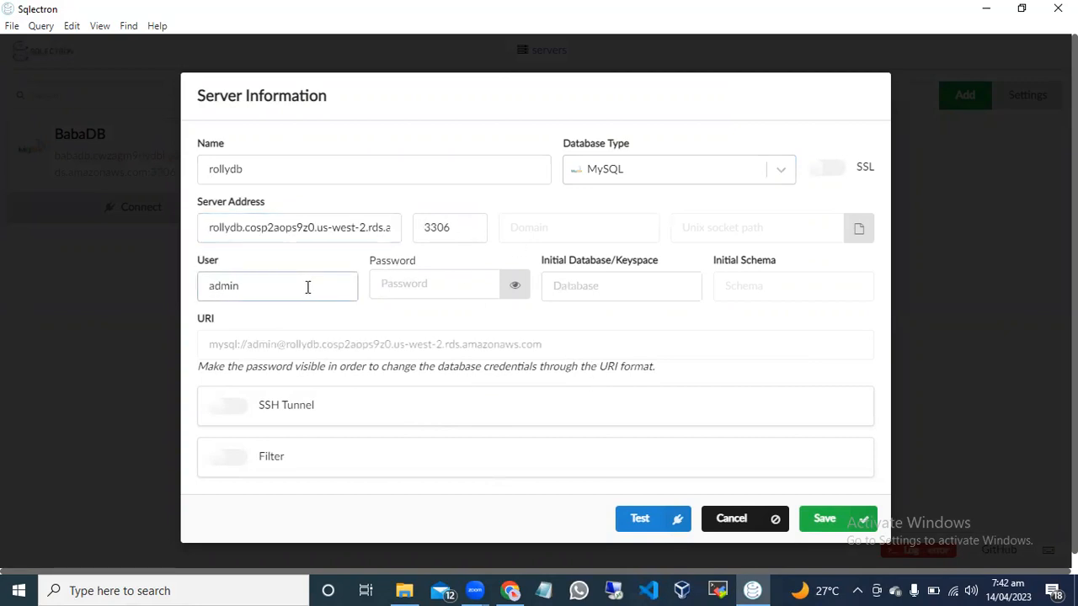
pyautogui.click(401, 279)
pyautogui.write('*******')
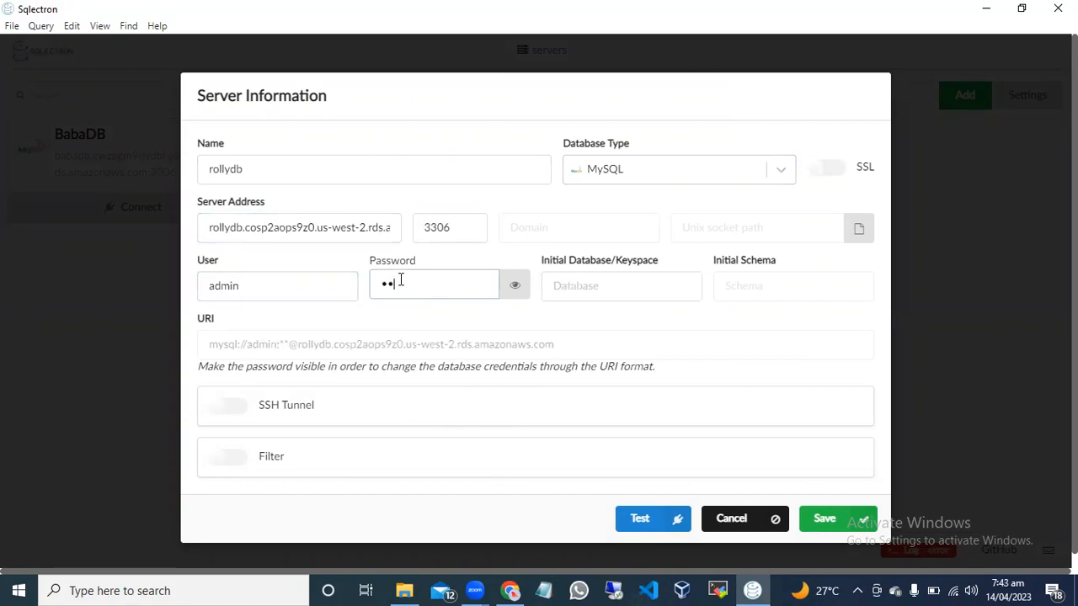
pyautogui.write('*')
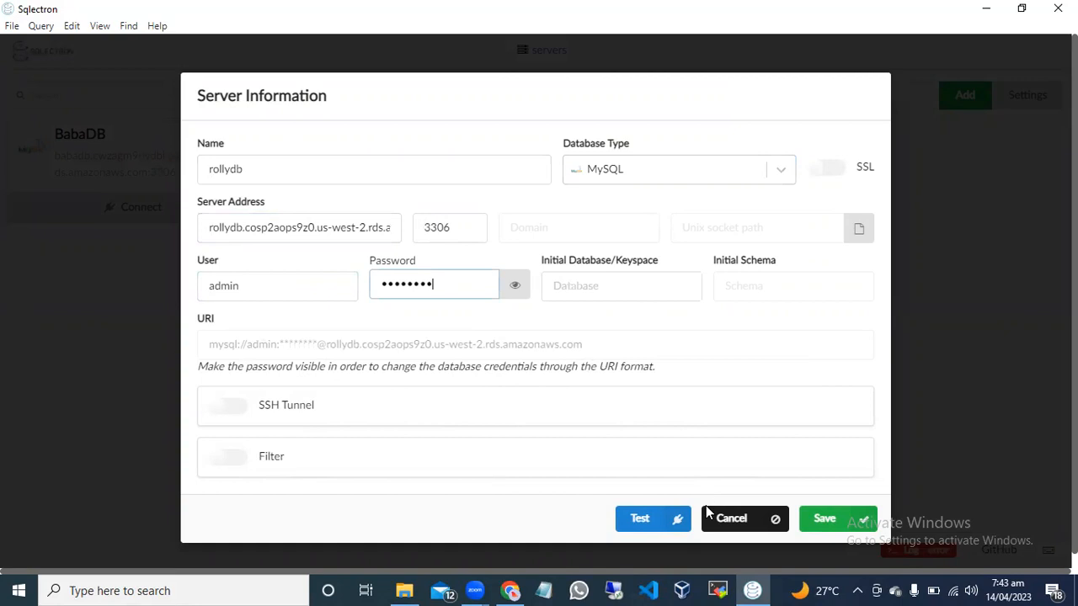
# Save the second rollydb server entry and try to connect to it.
pyautogui.click(815, 518)
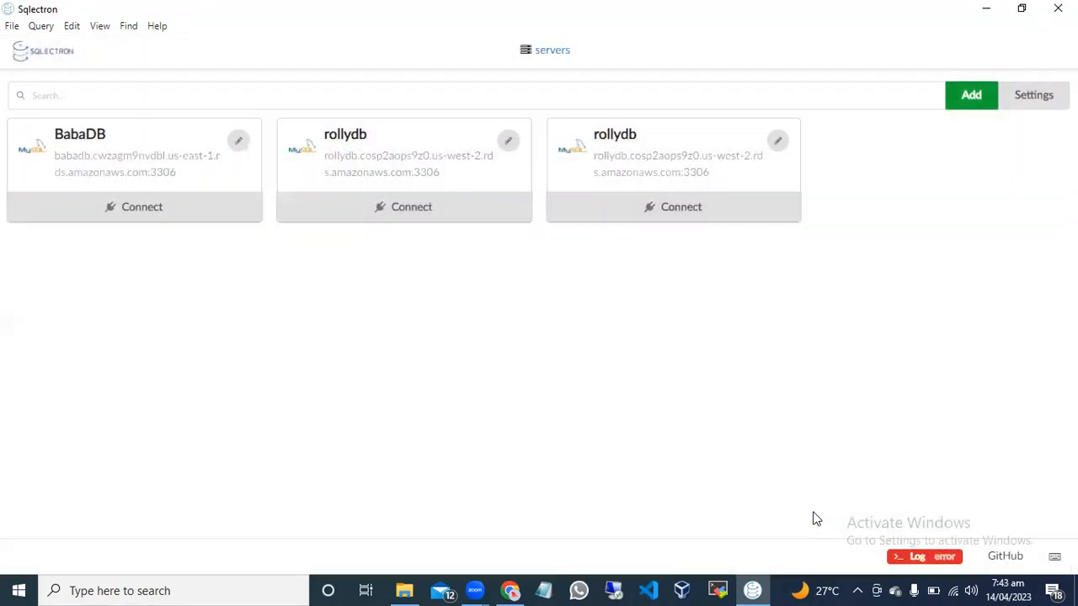
pyautogui.click(693, 209)
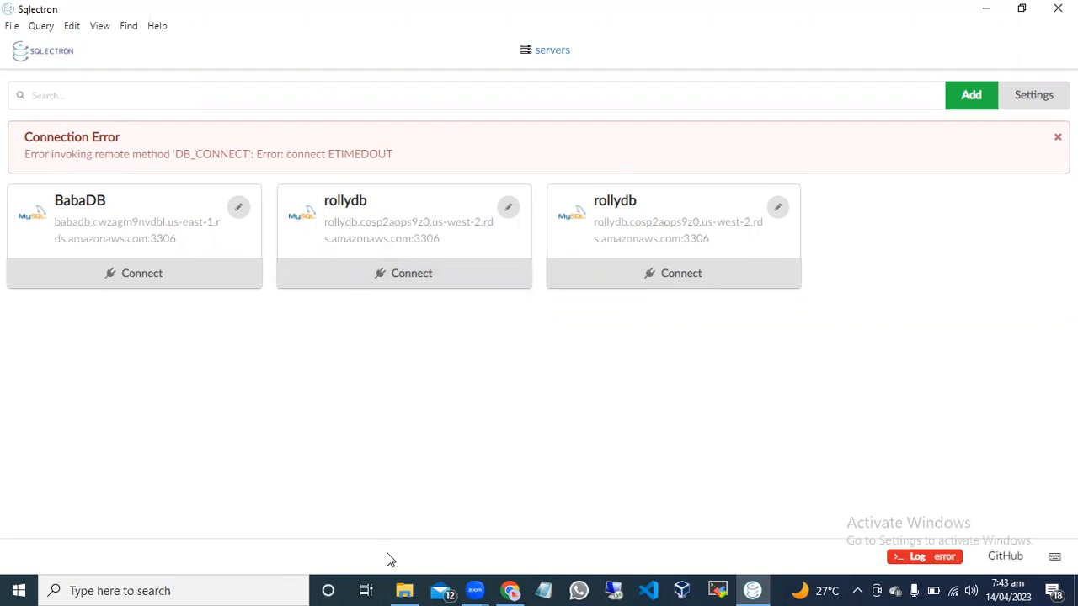
# Switch to Amazon RDS in Chrome and review rollydb's connectivity and security, logs and events, and monitoring details.
pyautogui.click(509, 590)
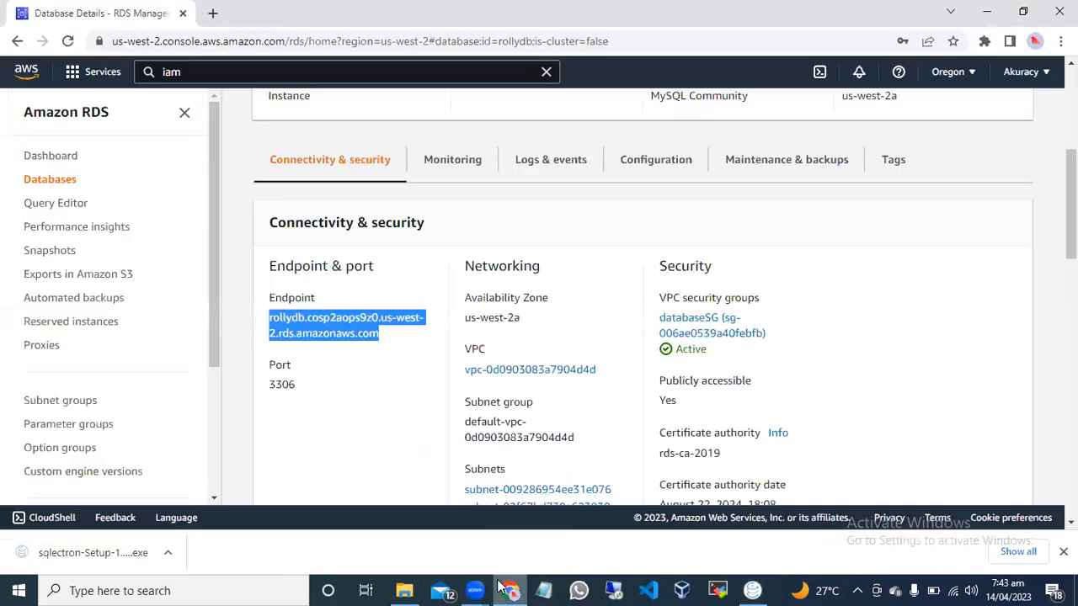
pyautogui.click(347, 390)
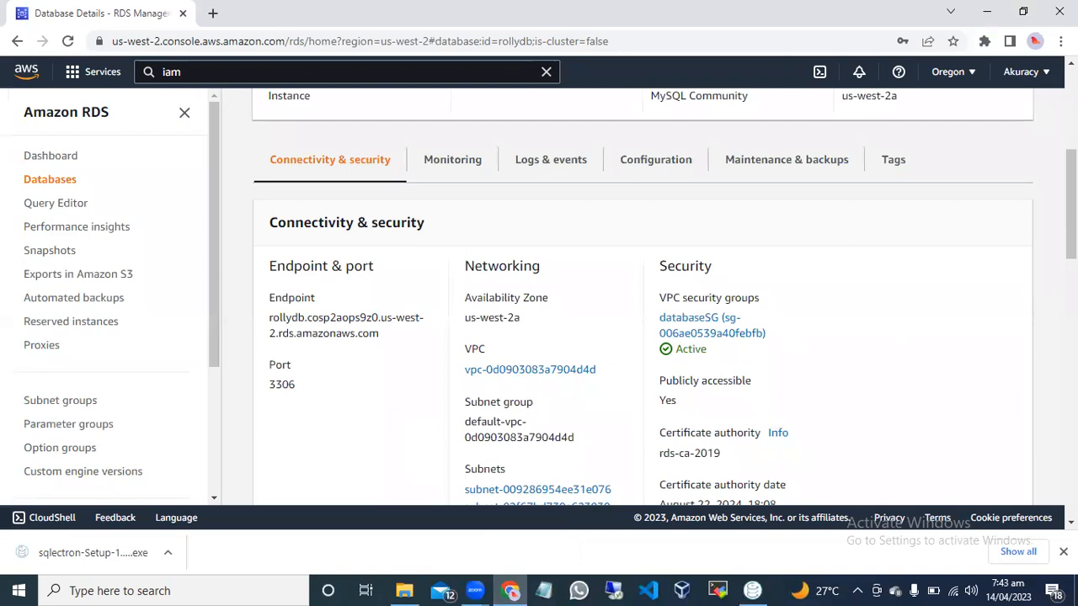
pyautogui.moveTo(1071, 204); pyautogui.dragTo(1071, 187)
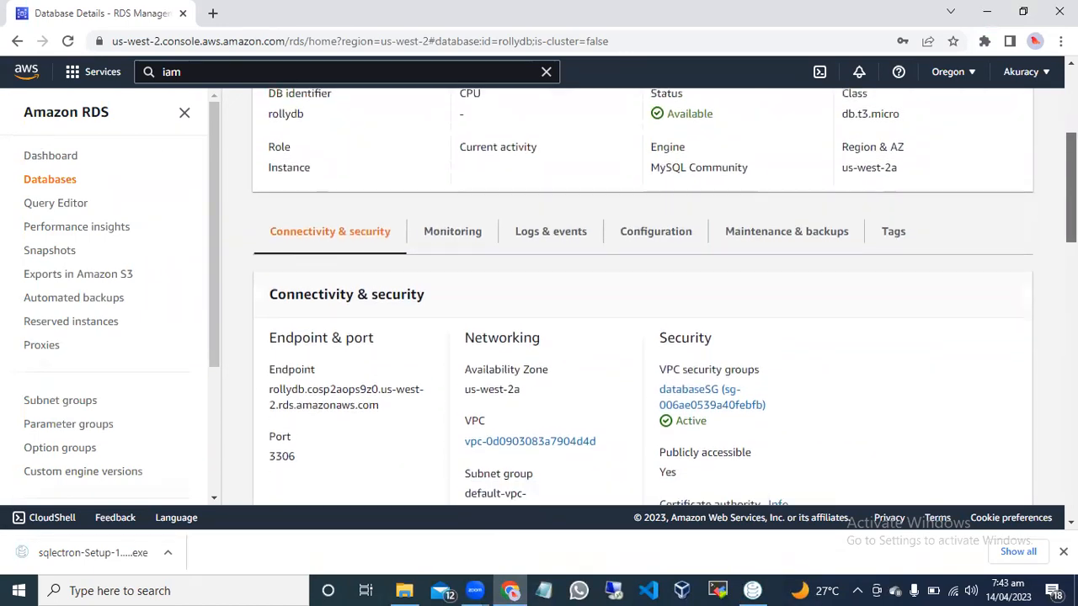
pyautogui.click(539, 238)
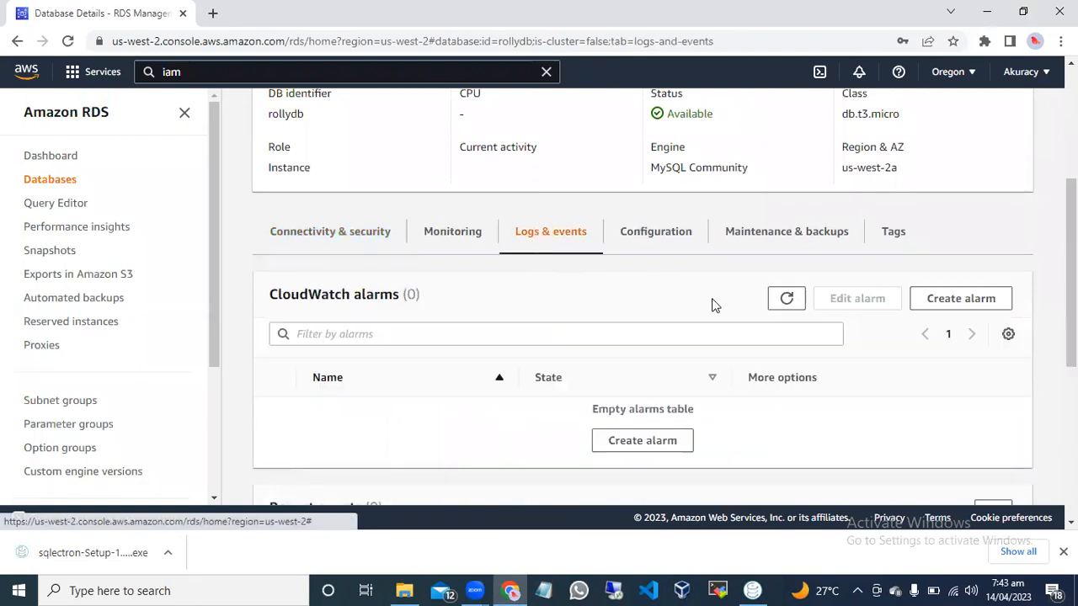
pyautogui.click(469, 233)
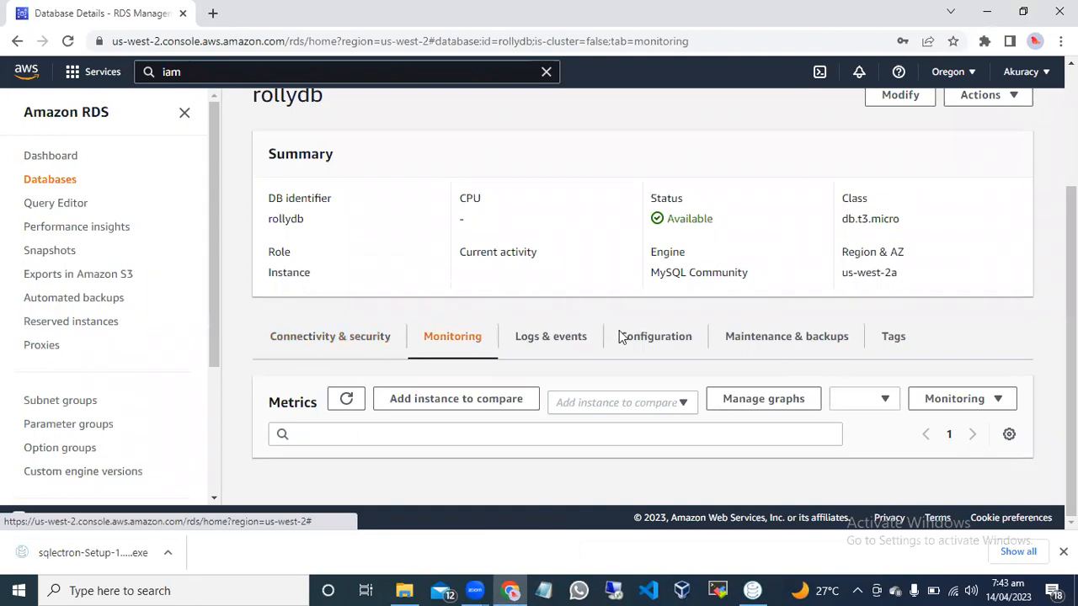
# Compare rollydb's RDS connectivity details with the second rollydb entry's server information in Sqlectron, closing the entry without changes.
pyautogui.scroll(-1, 292, 340)
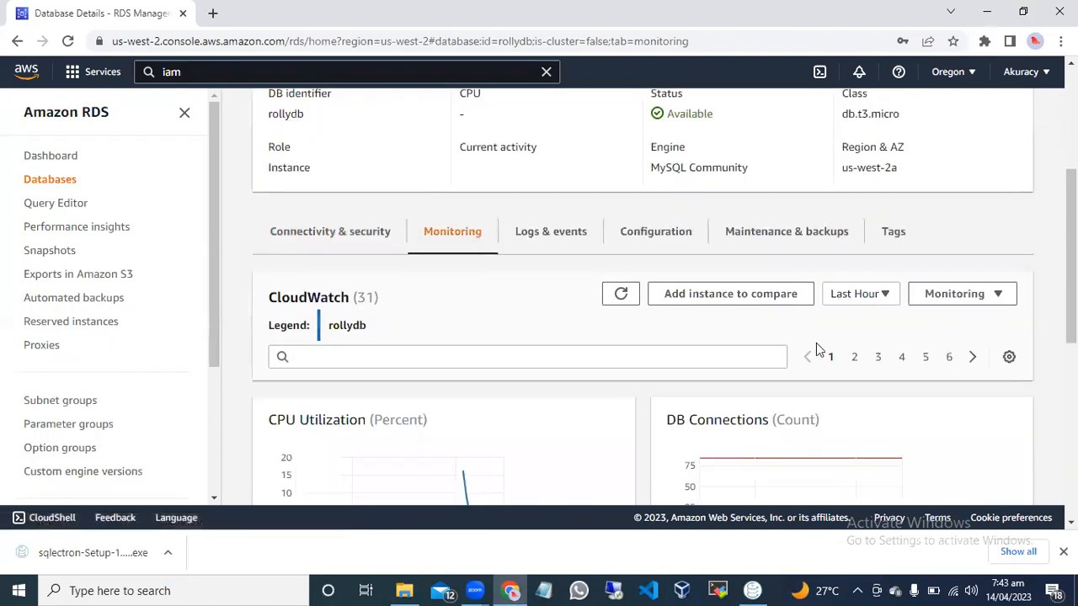
pyautogui.click(369, 233)
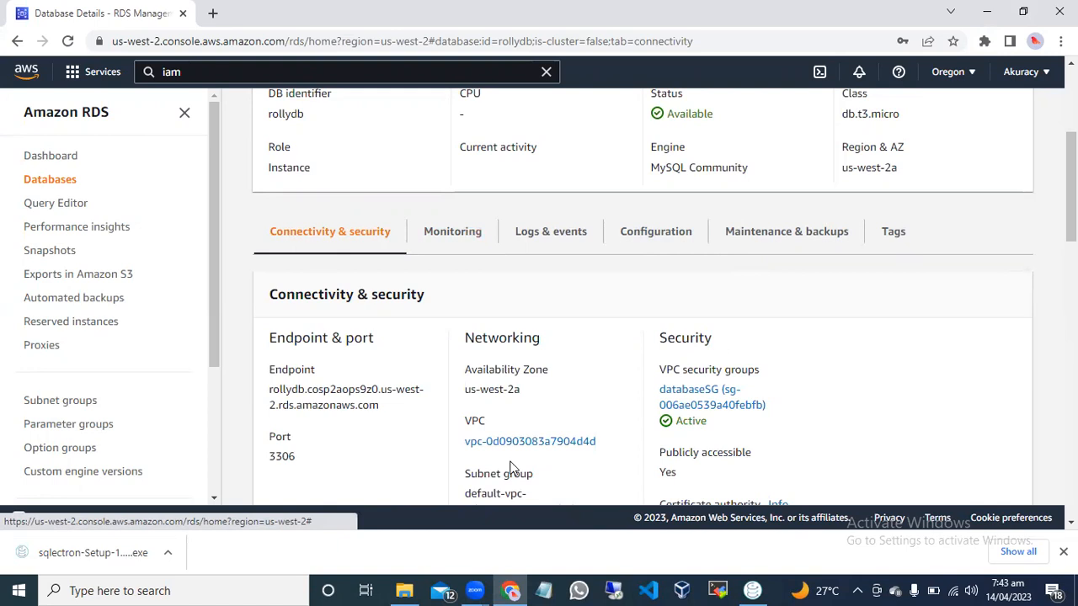
pyautogui.click(751, 591)
pyautogui.tripleClick(775, 226)
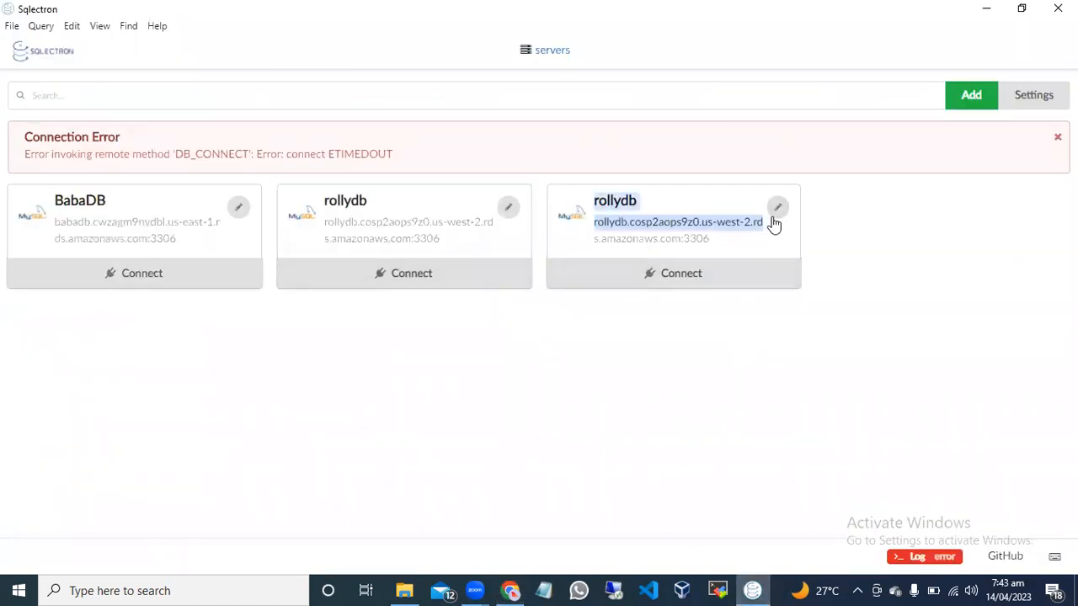
pyautogui.click(775, 207)
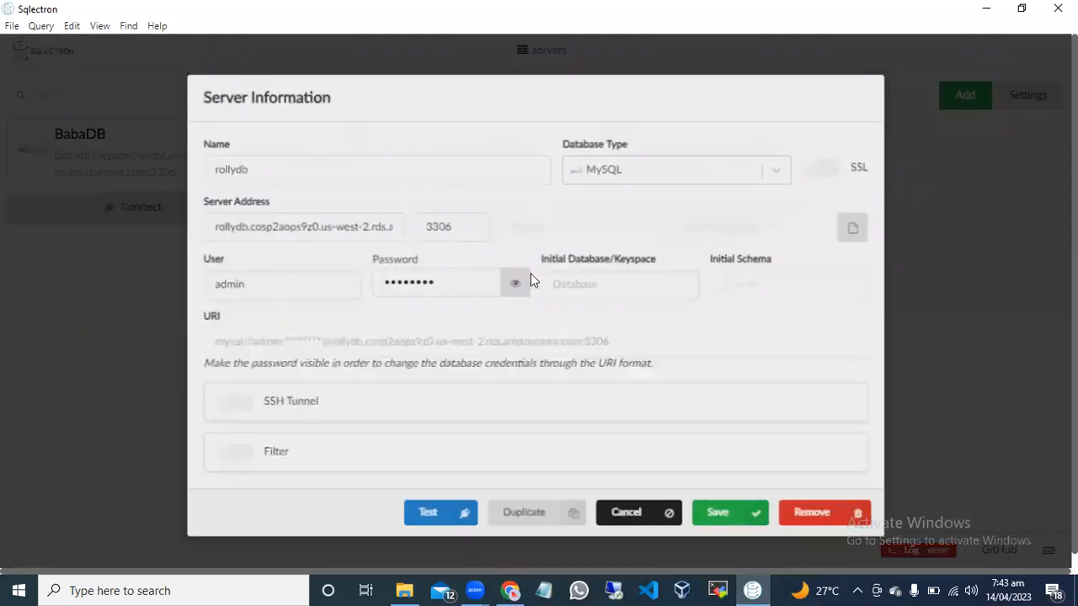
pyautogui.click(620, 518)
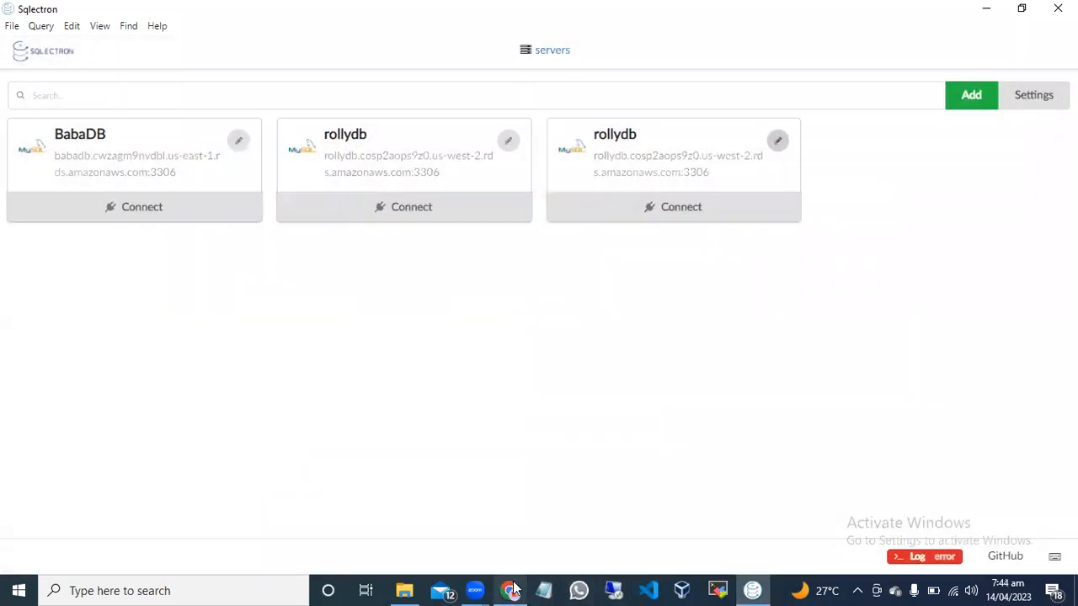
# Switch to Amazon RDS in Chrome and examine rollydb's networking, security group rules, replication, proxies and connected compute resources.
pyautogui.click(512, 590)
pyautogui.scroll(-2, 640, 337)
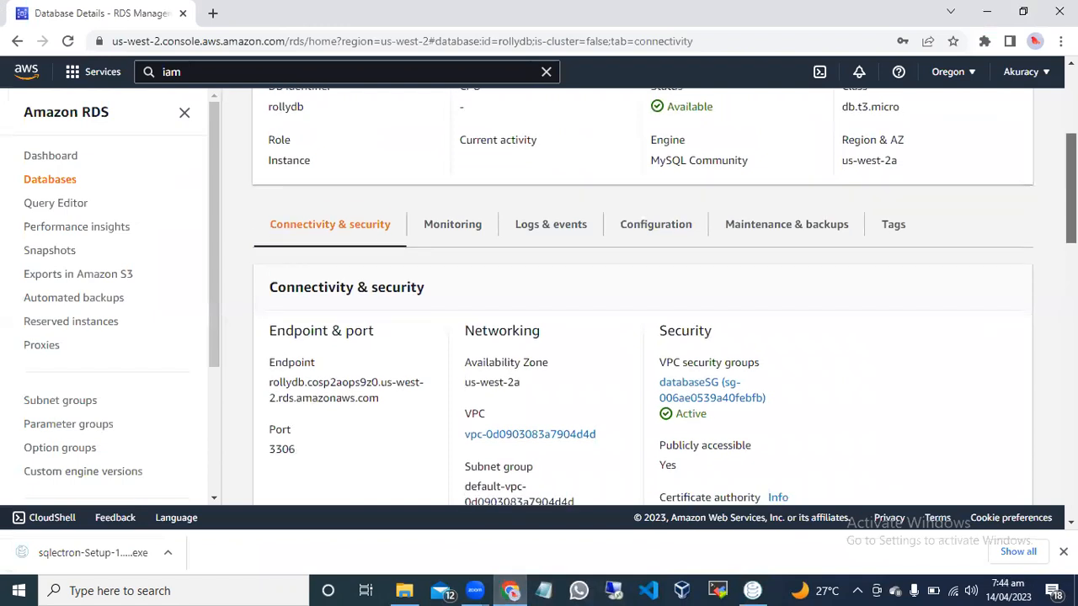
pyautogui.scroll(-1, 640, 337)
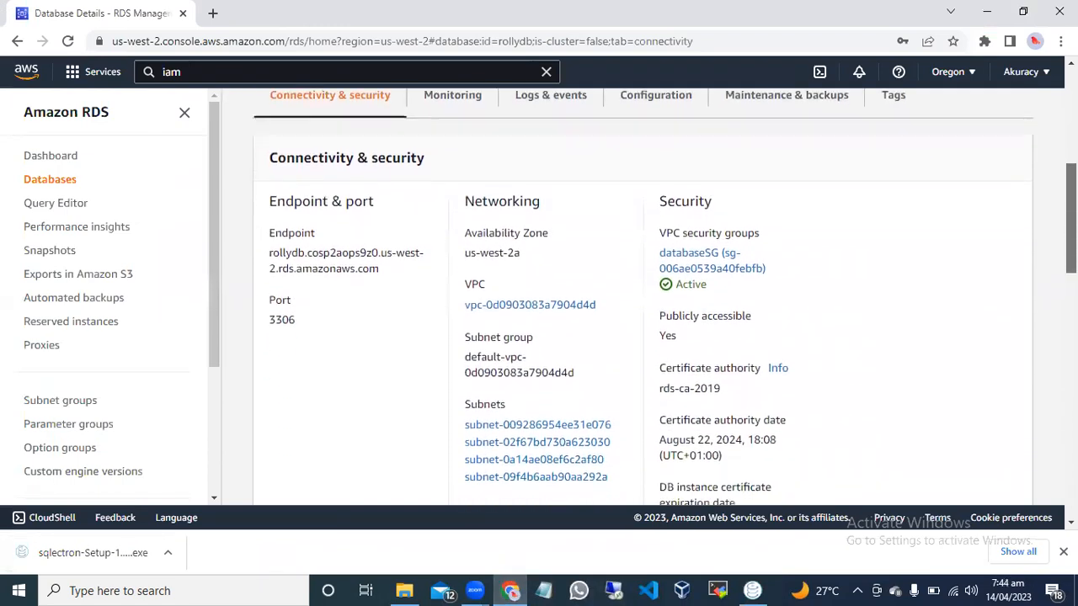
pyautogui.scroll(-2, 640, 337)
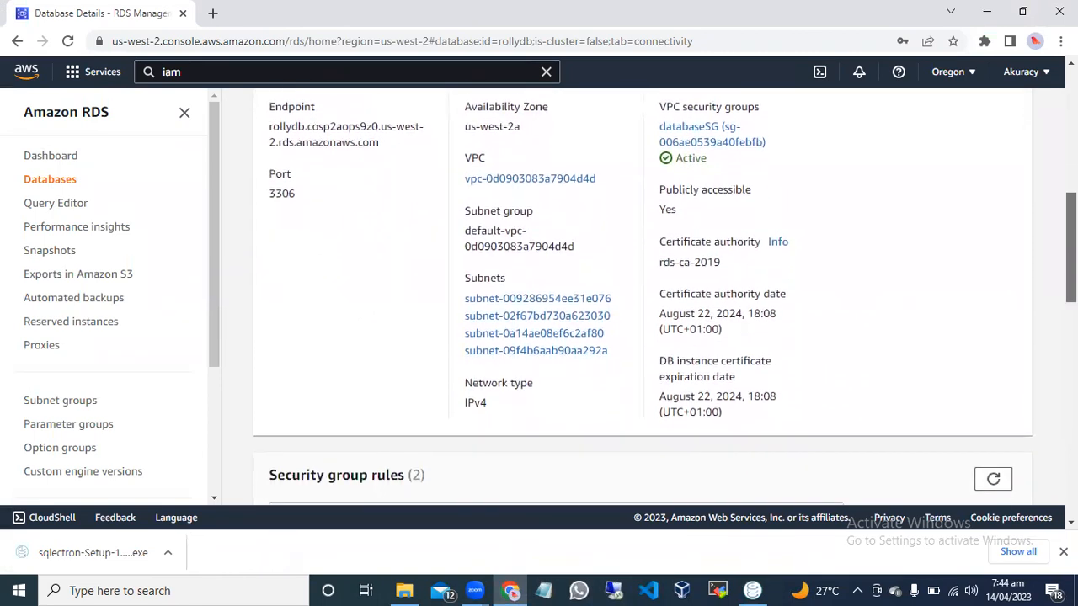
pyautogui.scroll(-2, 640, 337)
pyautogui.scroll(-4, 640, 337)
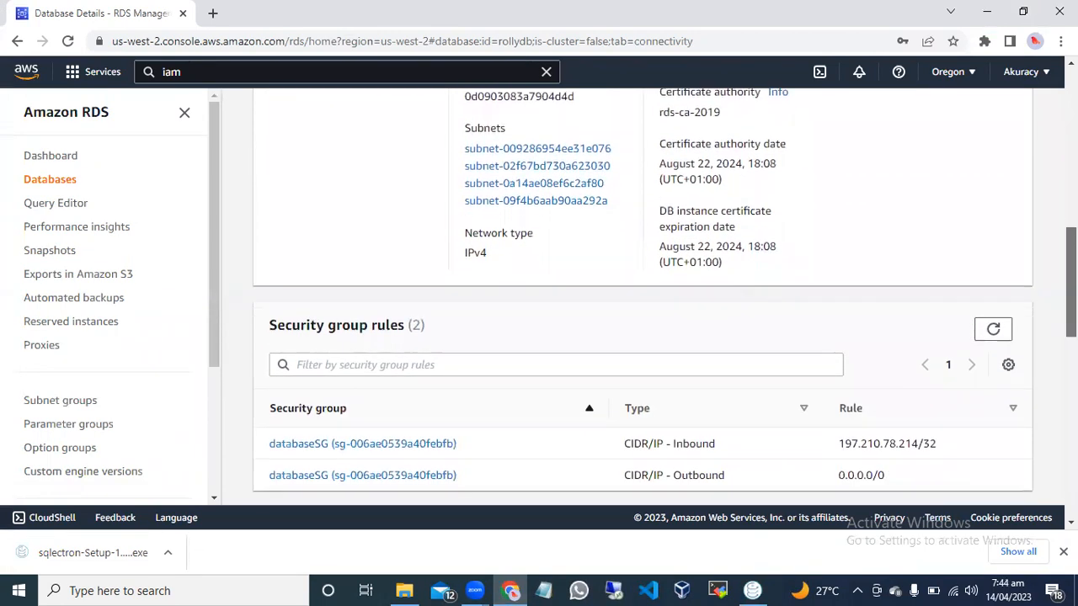
pyautogui.scroll(-2, 640, 336)
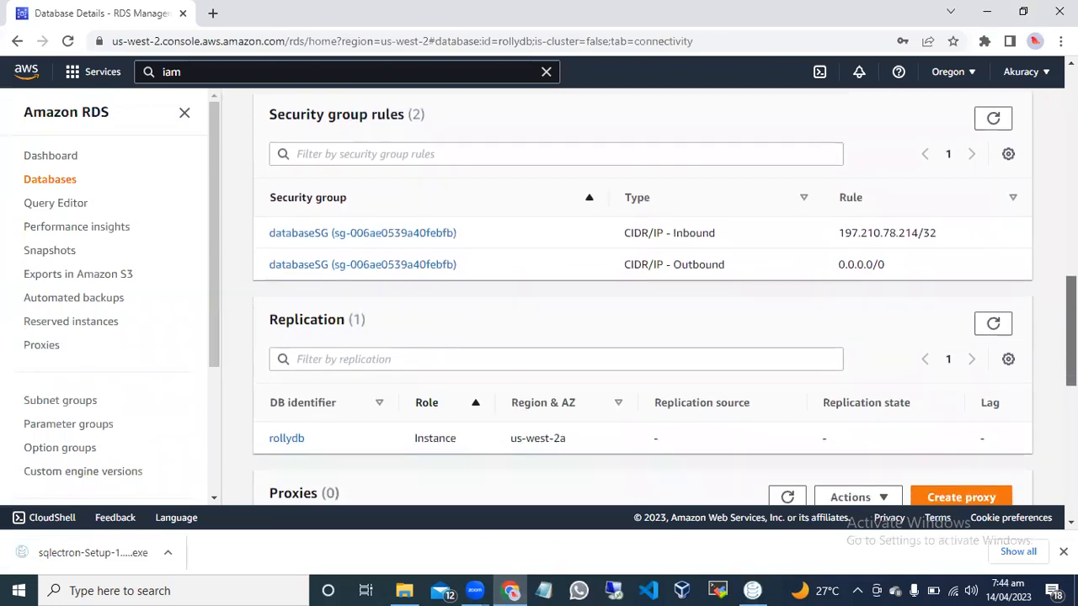
pyautogui.scroll(-1, 640, 303)
pyautogui.scroll(-4, 640, 303)
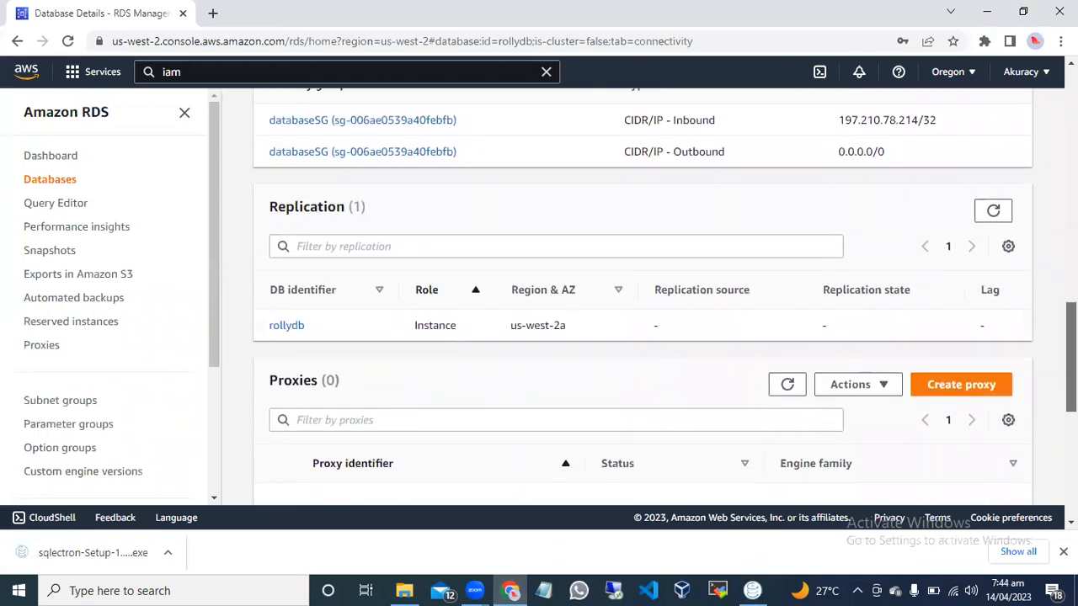
pyautogui.scroll(-6, 640, 303)
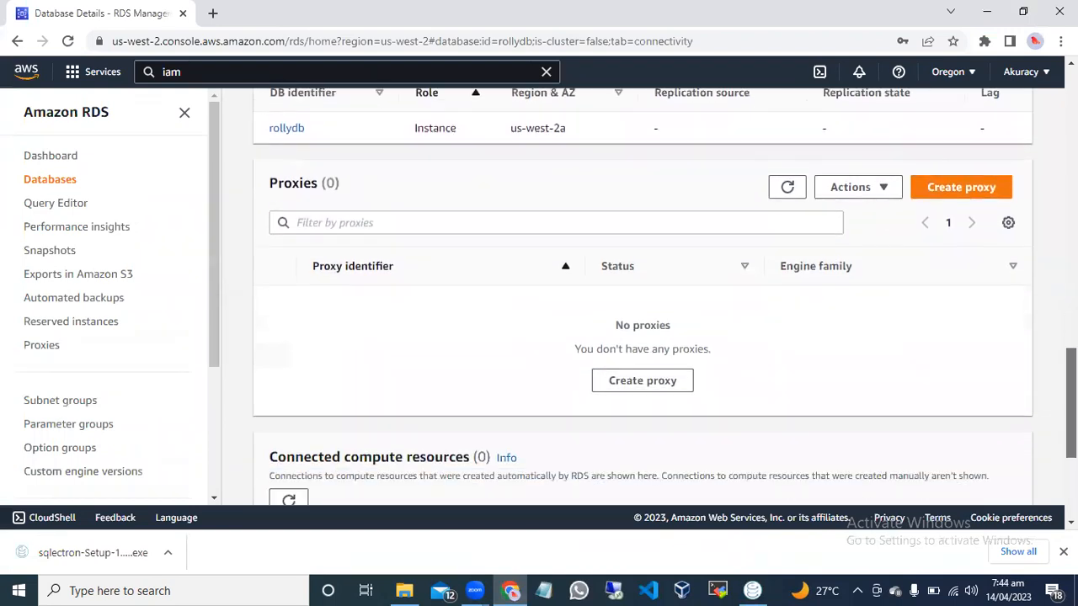
pyautogui.scroll(-2, 640, 303)
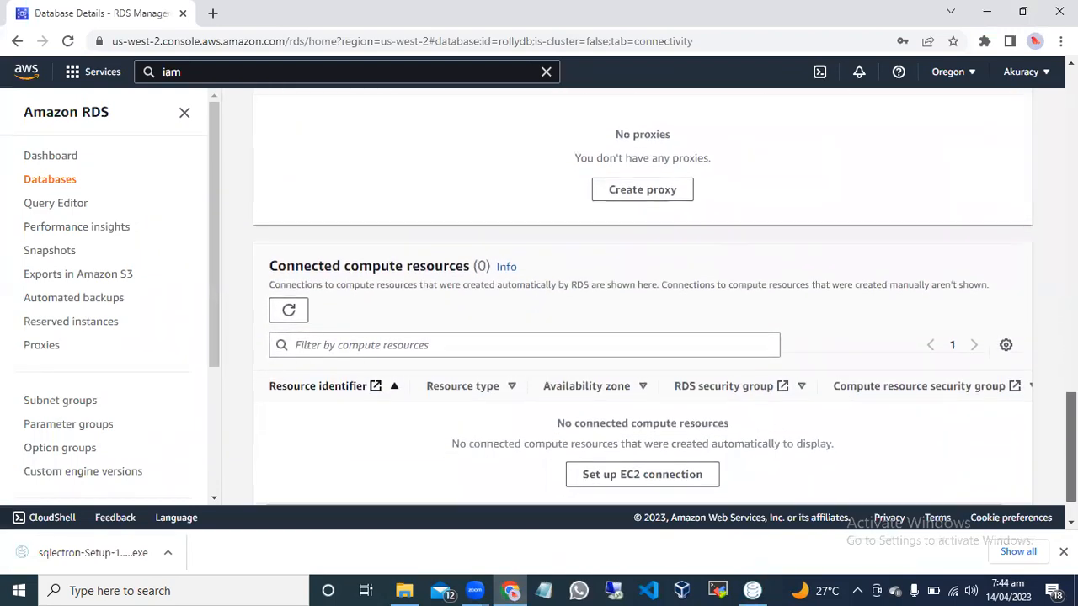
pyautogui.scroll(-1, 640, 304)
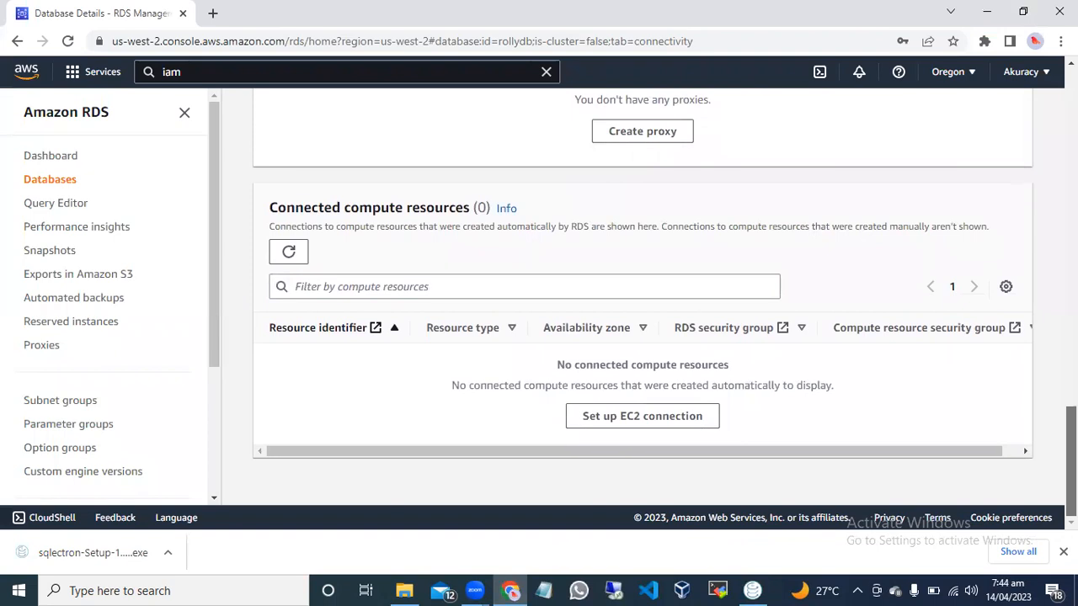
# Dismiss the database creation success notice on the rollydb details page.
pyautogui.scroll(10, 640, 303)
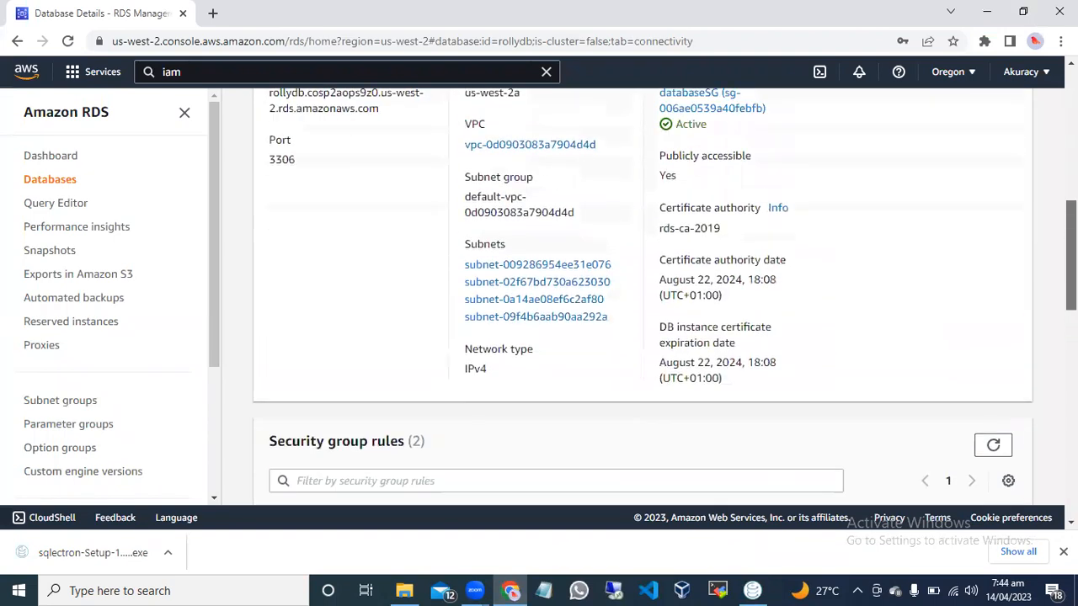
pyautogui.scroll(4, 1047, 194)
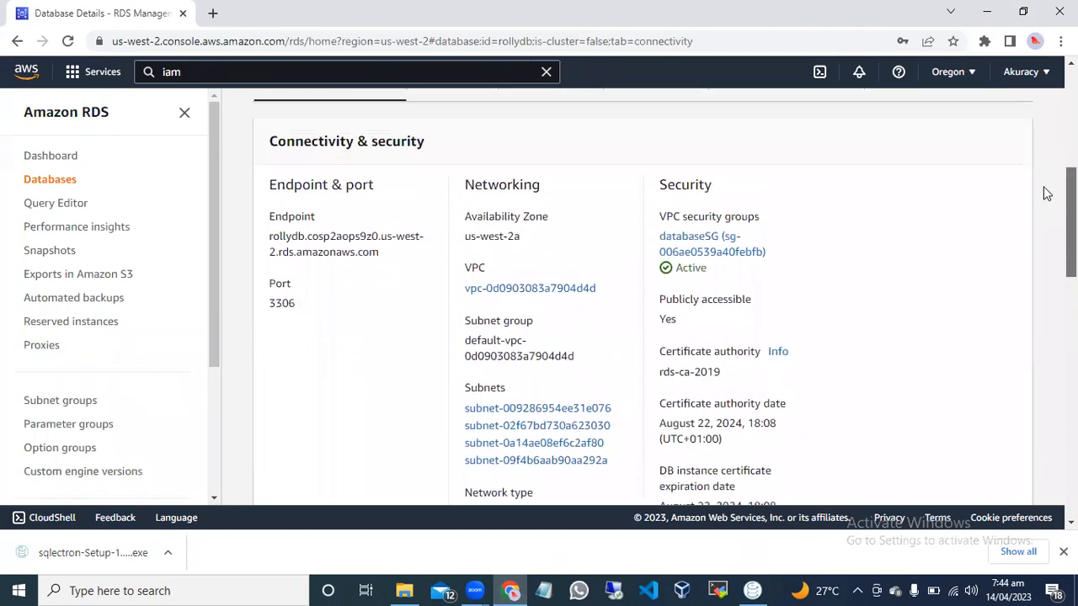
pyautogui.scroll(3, 1047, 194)
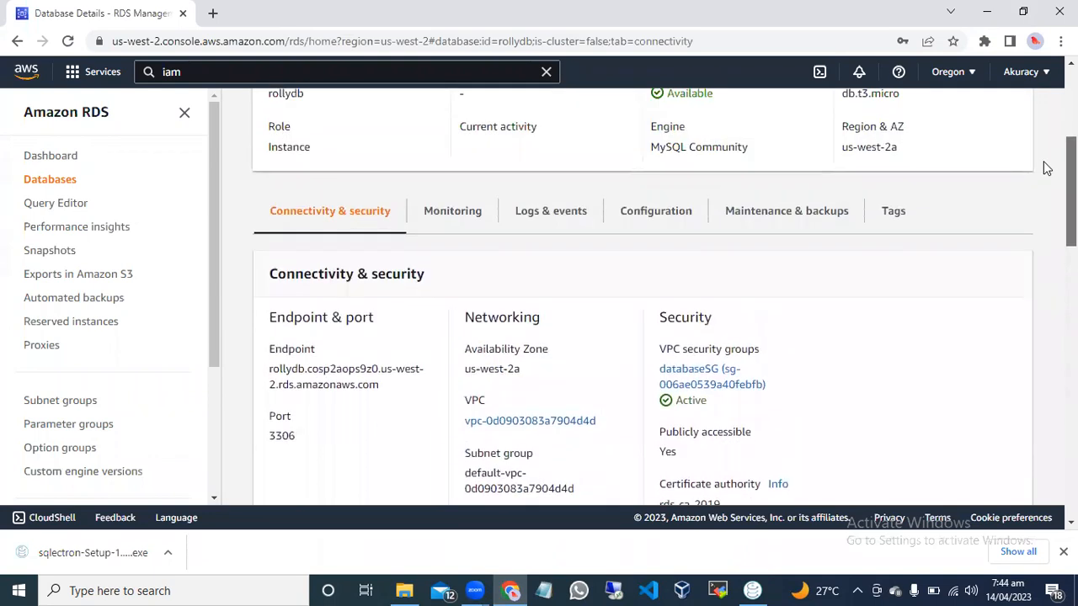
pyautogui.scroll(3, 1041, 148)
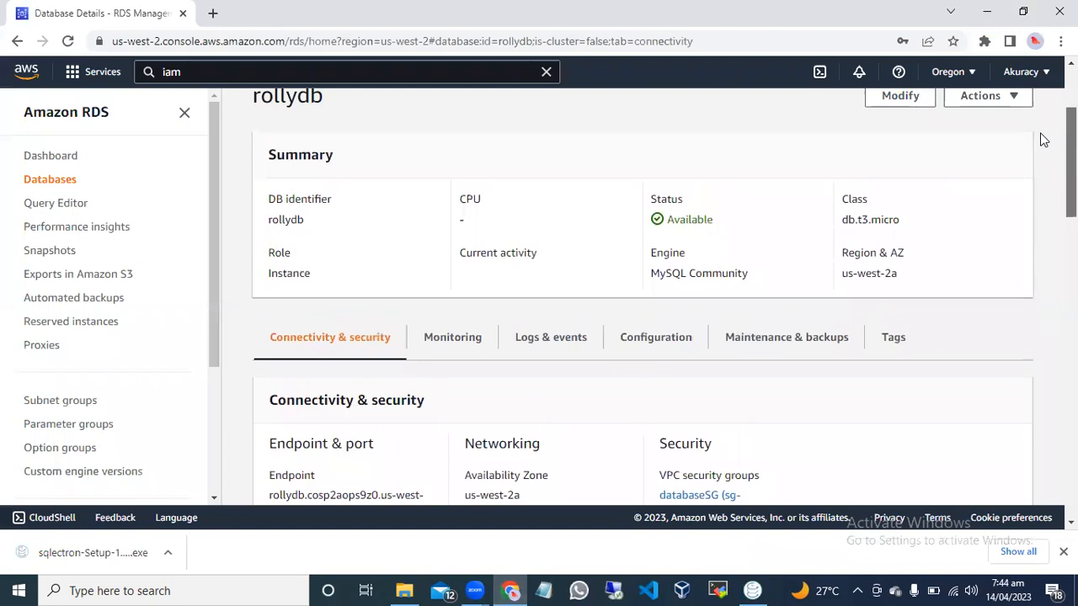
pyautogui.scroll(3, 1041, 135)
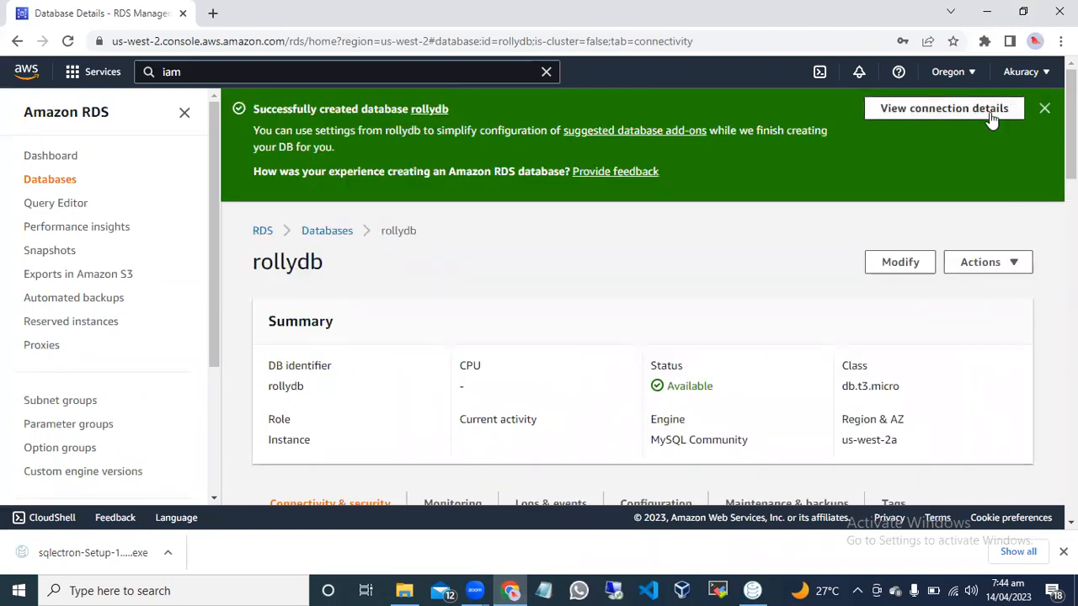
pyautogui.click(1044, 109)
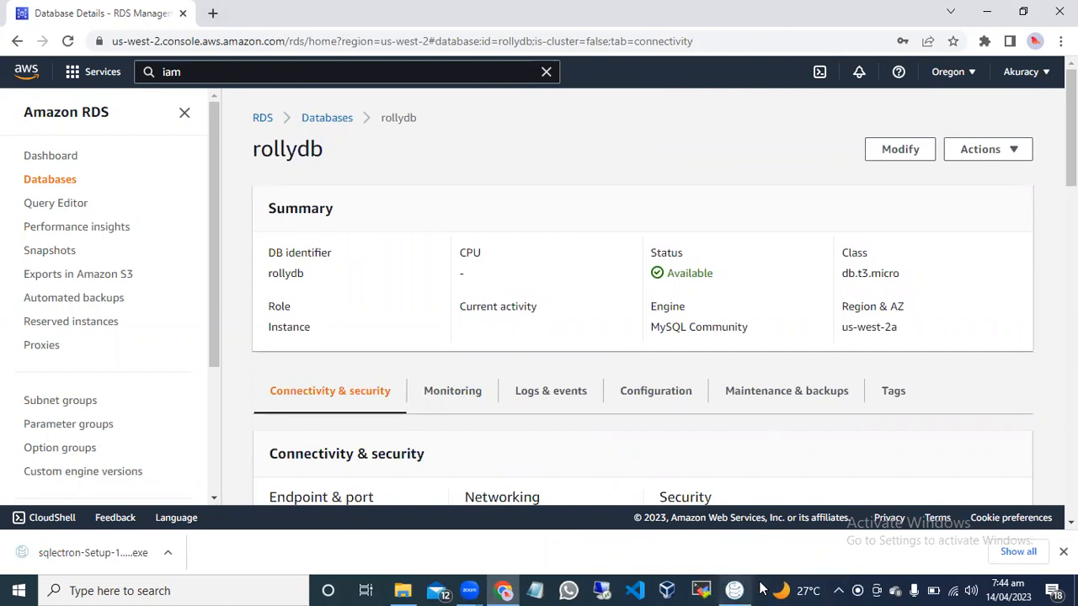
# Switch to Sqlectron and remove the BabaDB server connection.
pyautogui.moveTo(734, 589)
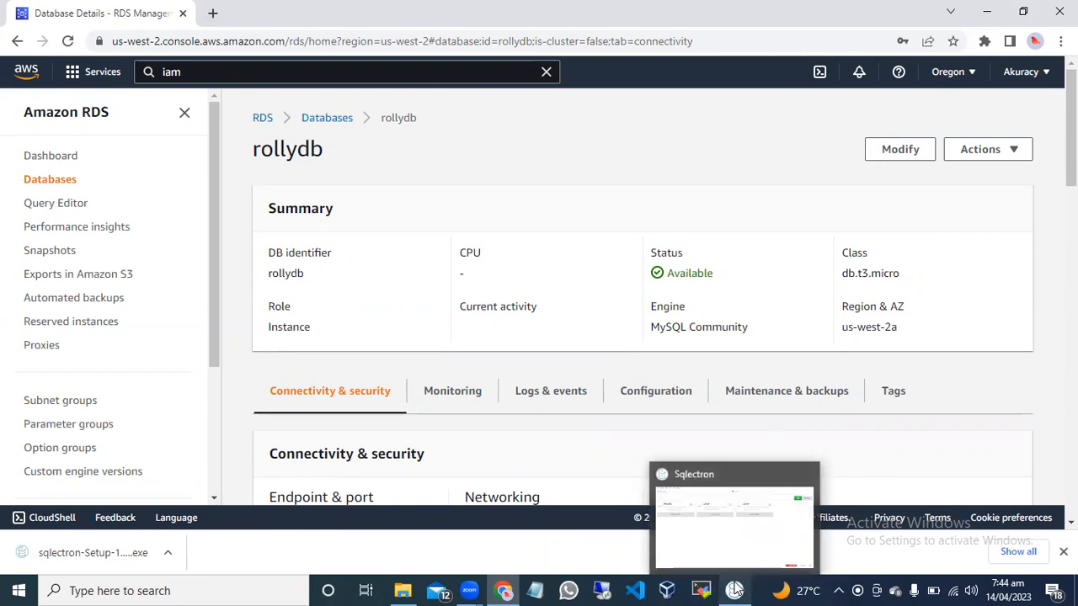
pyautogui.click(715, 521)
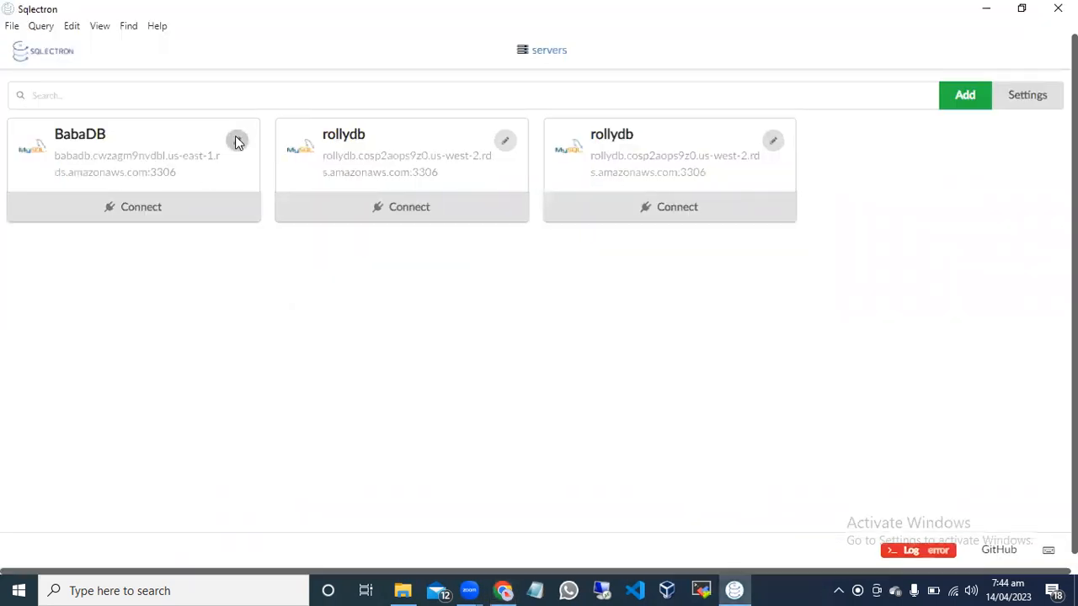
pyautogui.click(238, 141)
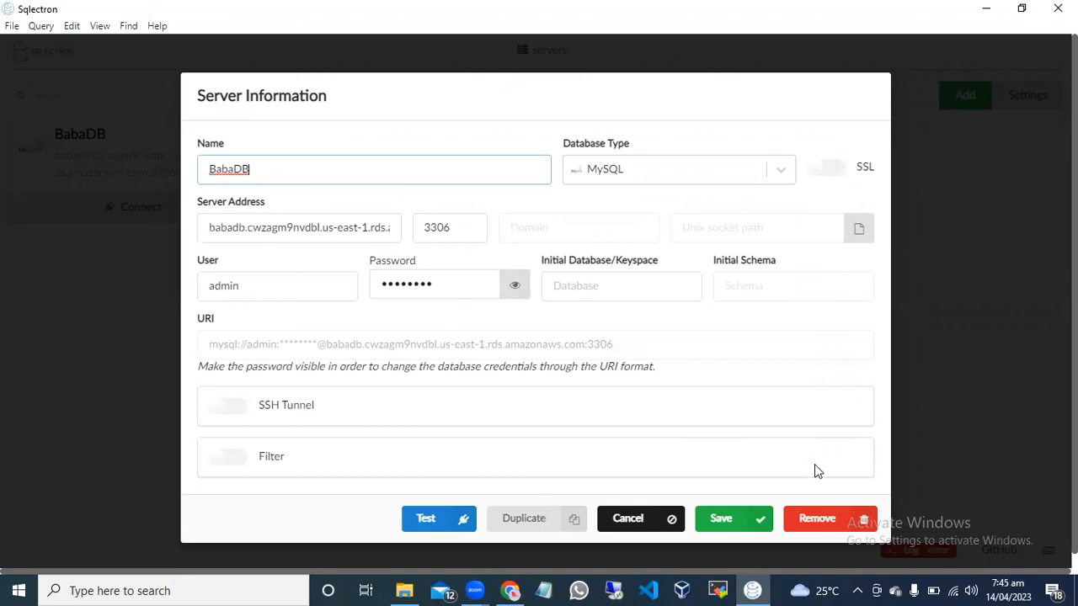
pyautogui.click(830, 523)
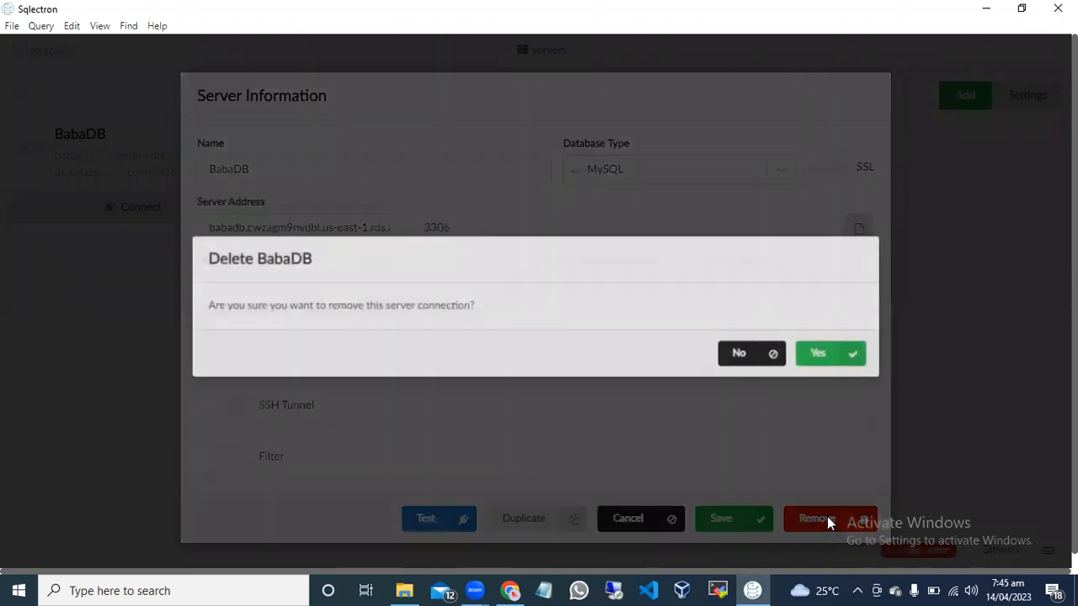
pyautogui.click(832, 360)
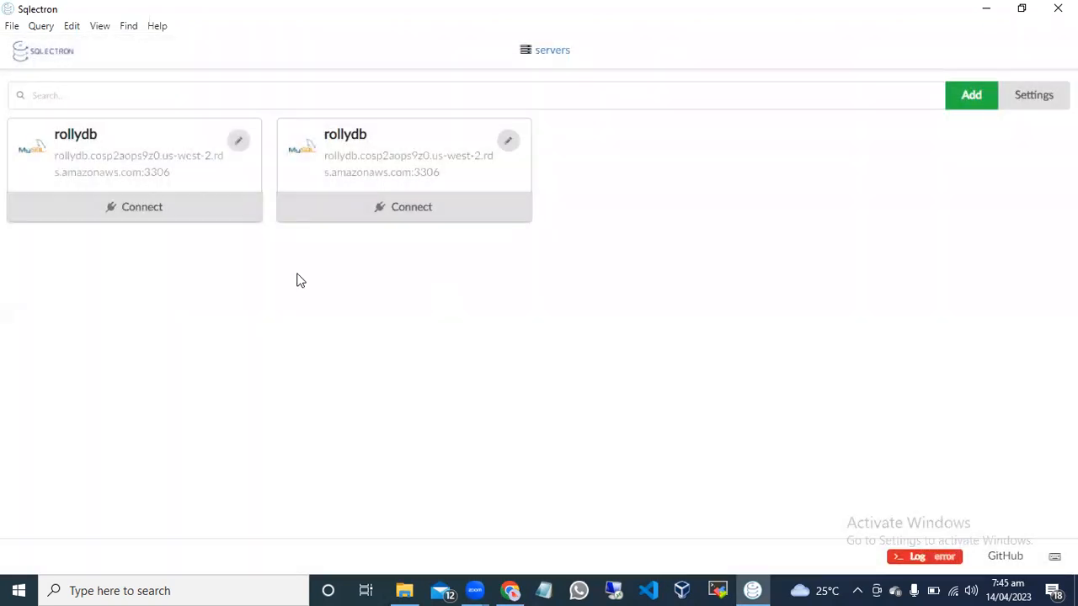
# Remove both rollydb server connections from the server list.
pyautogui.click(245, 145)
pyautogui.click(813, 518)
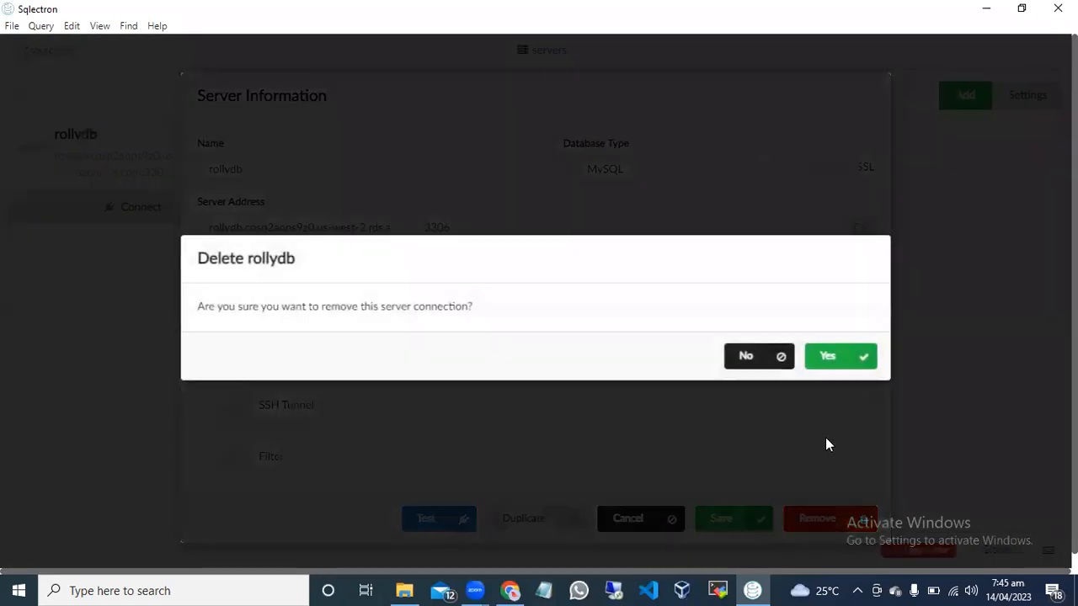
pyautogui.click(834, 362)
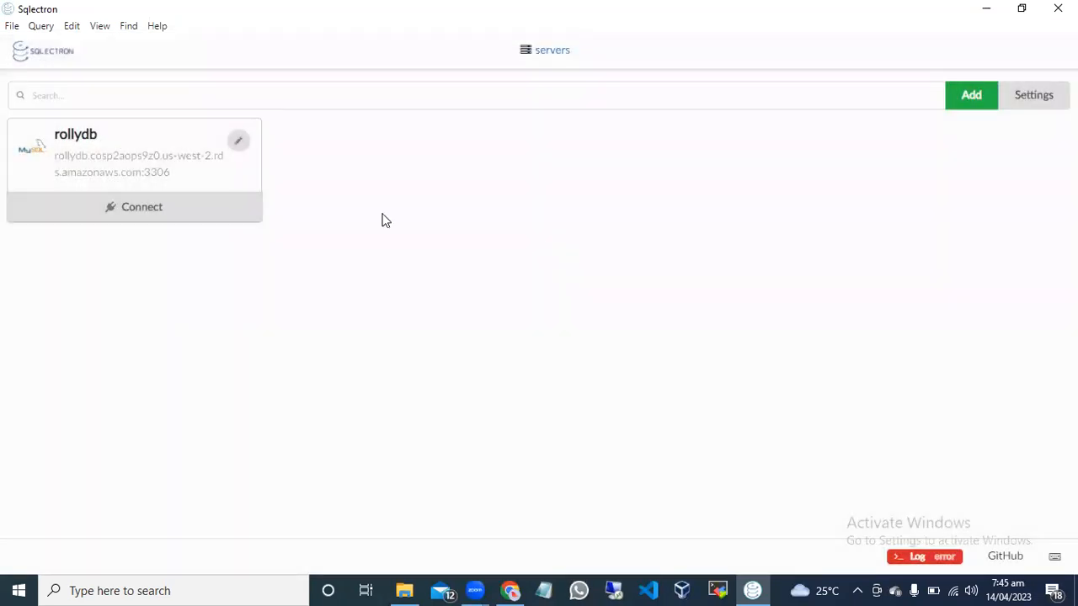
pyautogui.click(238, 145)
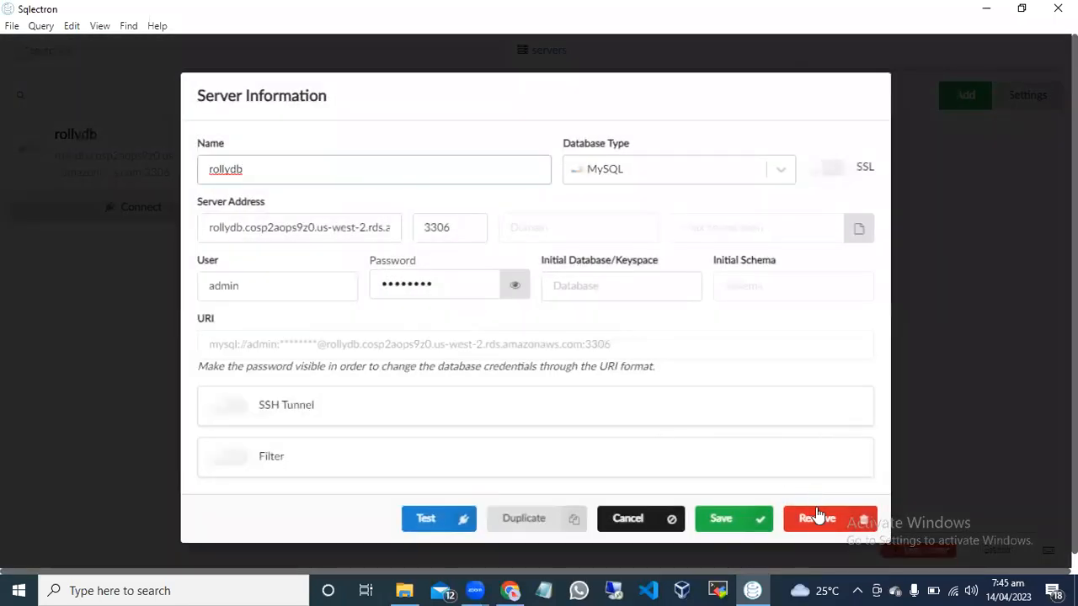
pyautogui.click(824, 518)
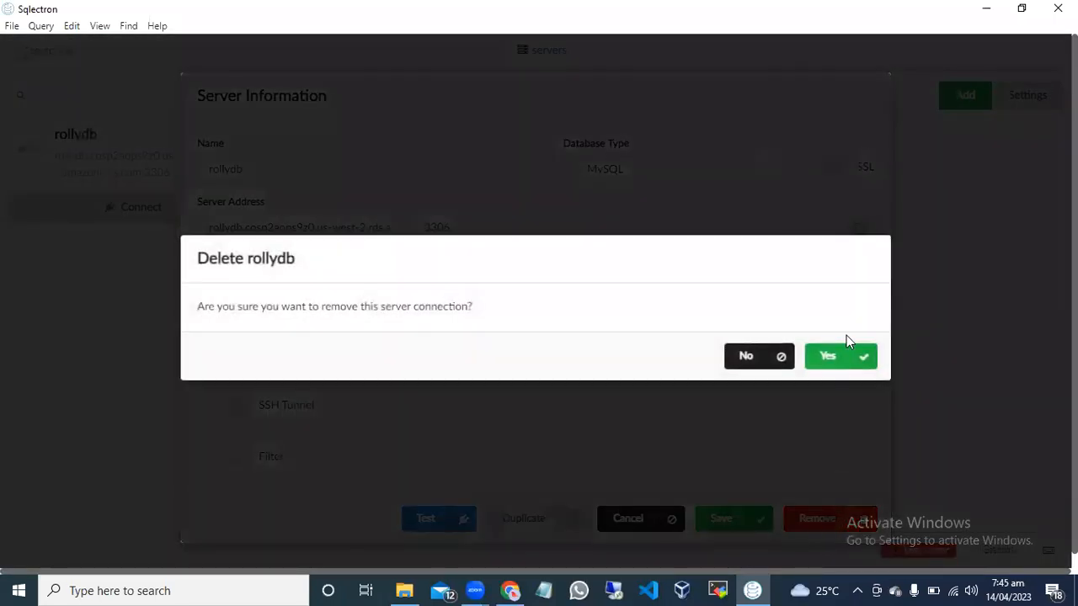
pyautogui.click(825, 357)
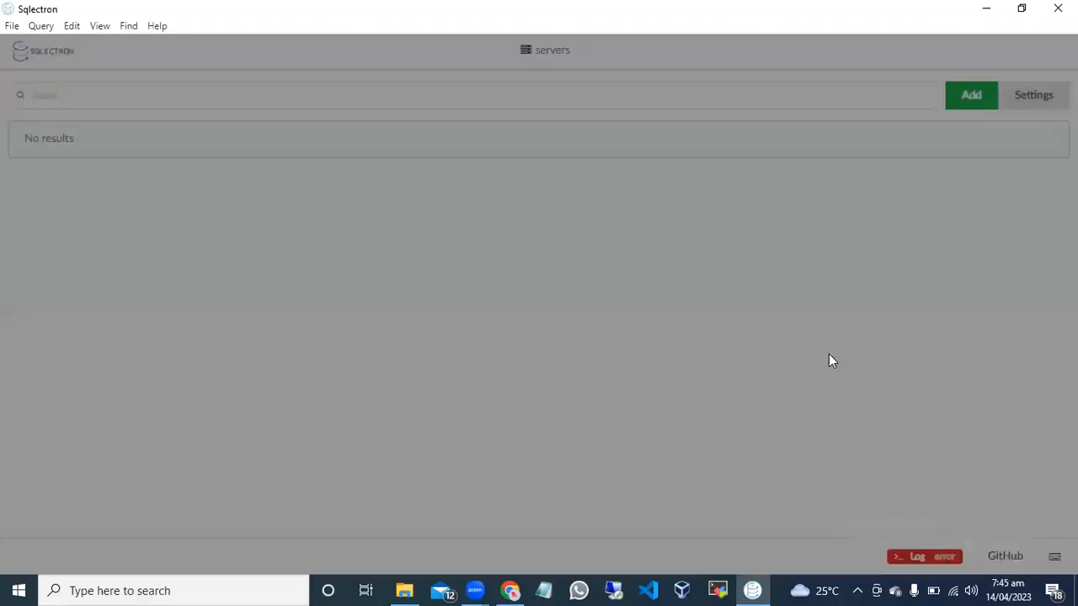
# Add a MySQL server entry named rollydb with host rollydb.cosp2aops9z0.us-west-2.rds.amazonaws.com.
pyautogui.click(975, 99)
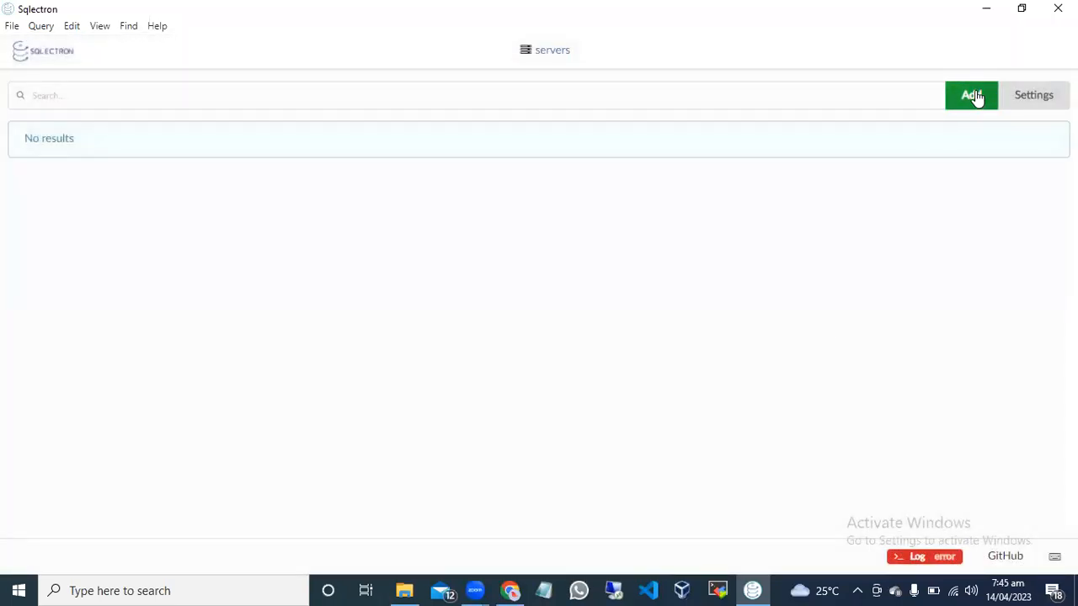
pyautogui.write('rollydb')
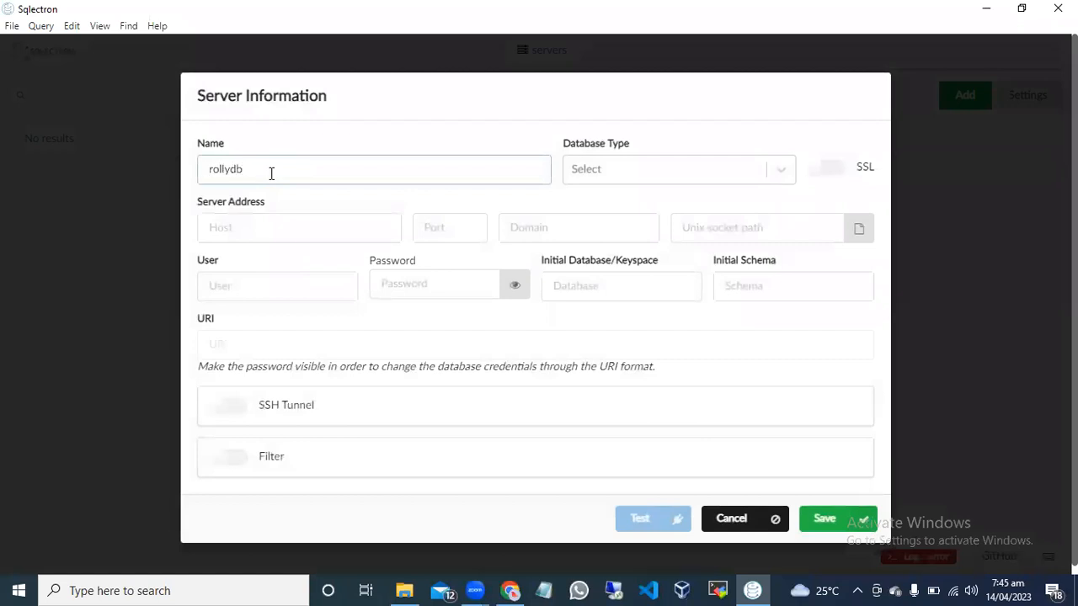
pyautogui.click(698, 168)
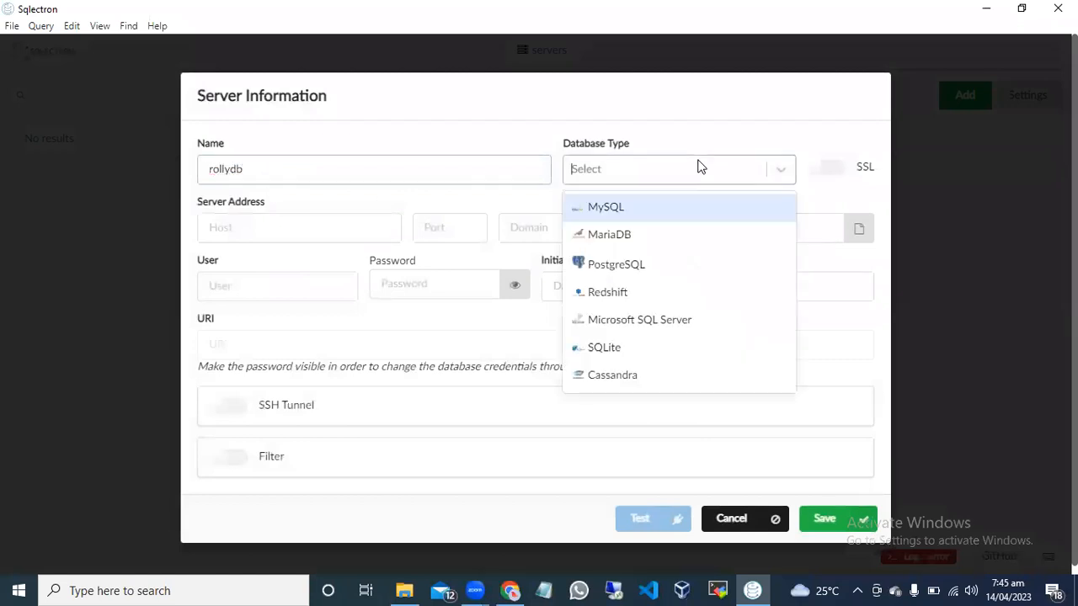
pyautogui.click(664, 204)
pyautogui.click(280, 228)
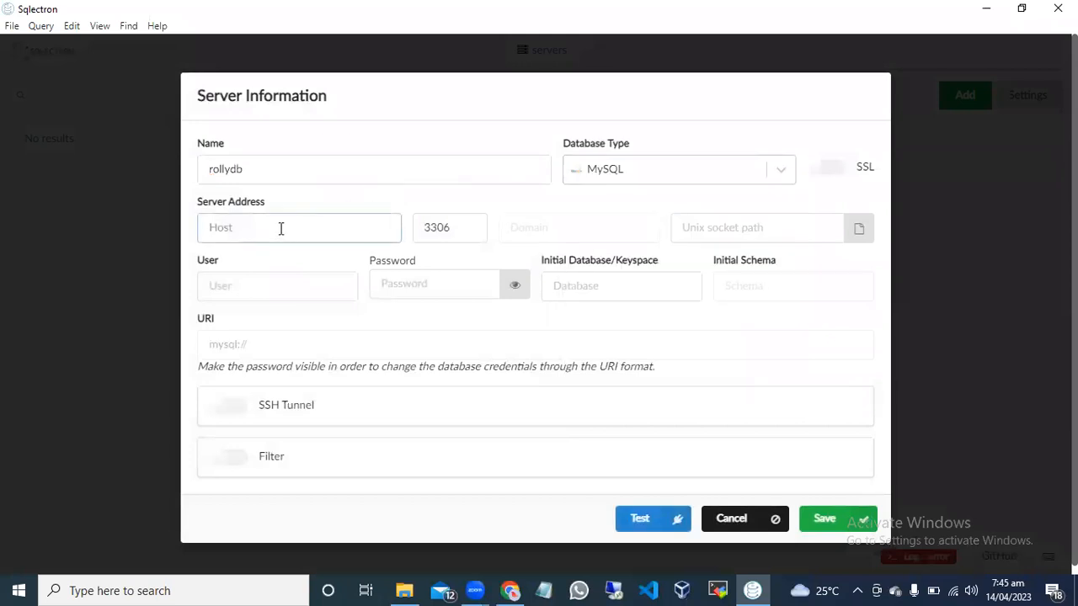
pyautogui.write('rollydb.cosp2aops9z0.us-west-2.rds.amazonaws.com')
# Complete the rollydb entry with user admin and the database password, save it, and try to connect to the server.
pyautogui.click(240, 291)
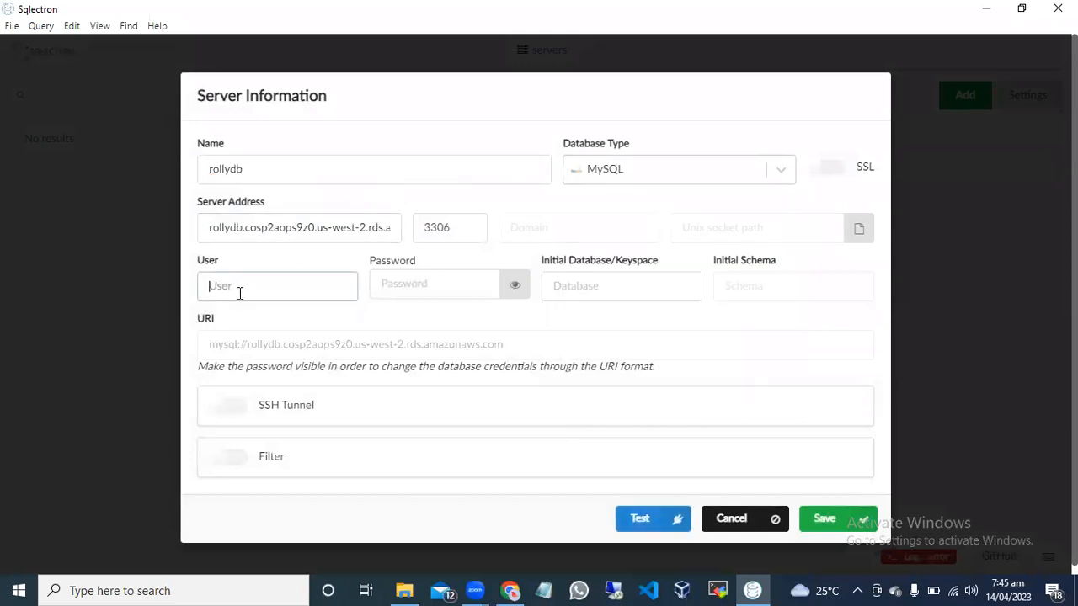
pyautogui.write('admin')
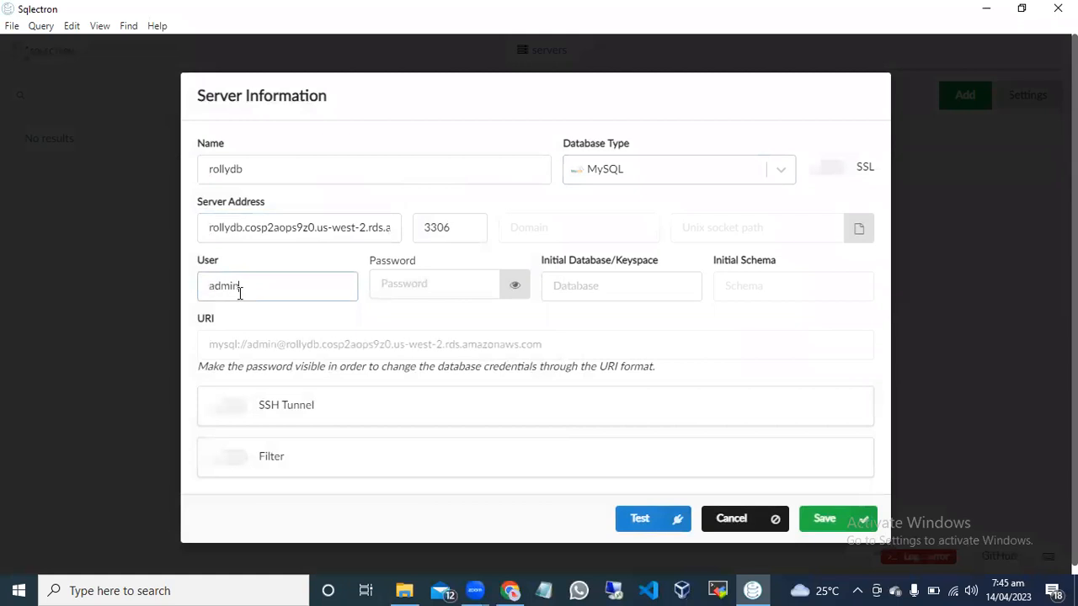
pyautogui.click(388, 286)
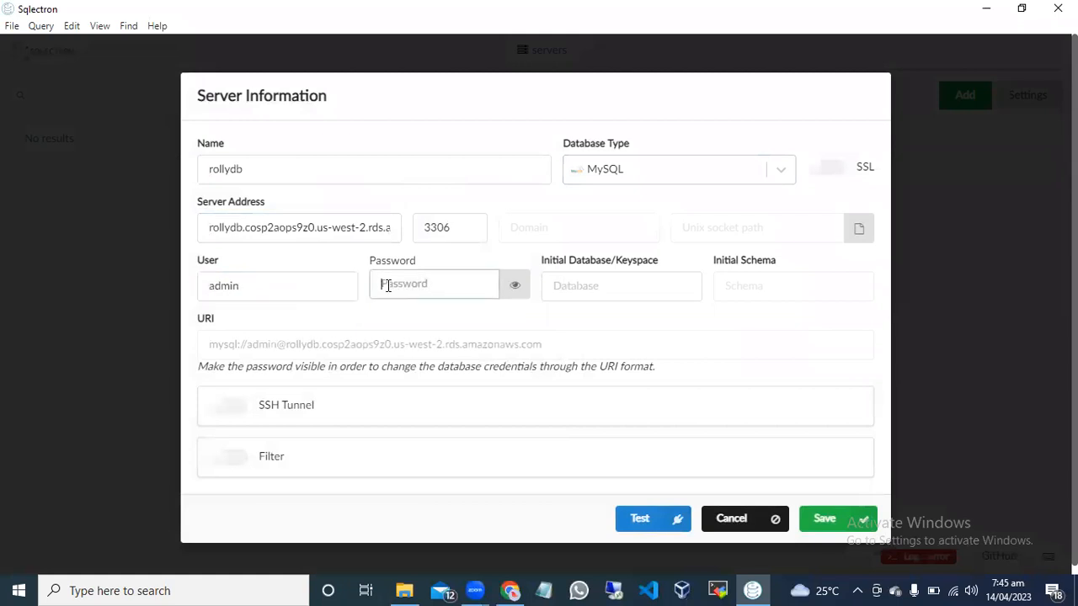
pyautogui.write('*******')
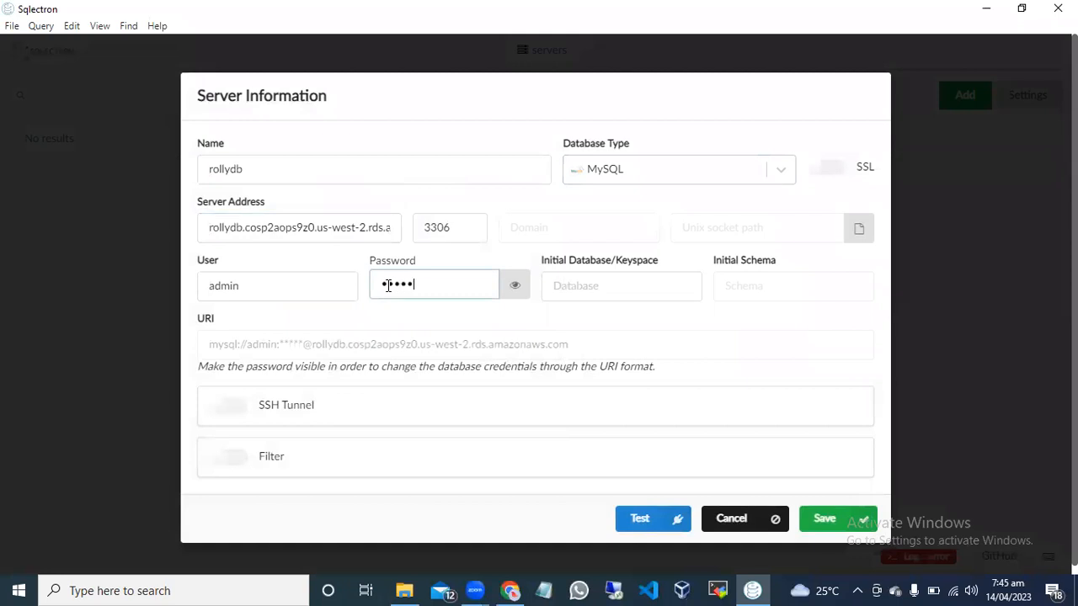
pyautogui.write('*')
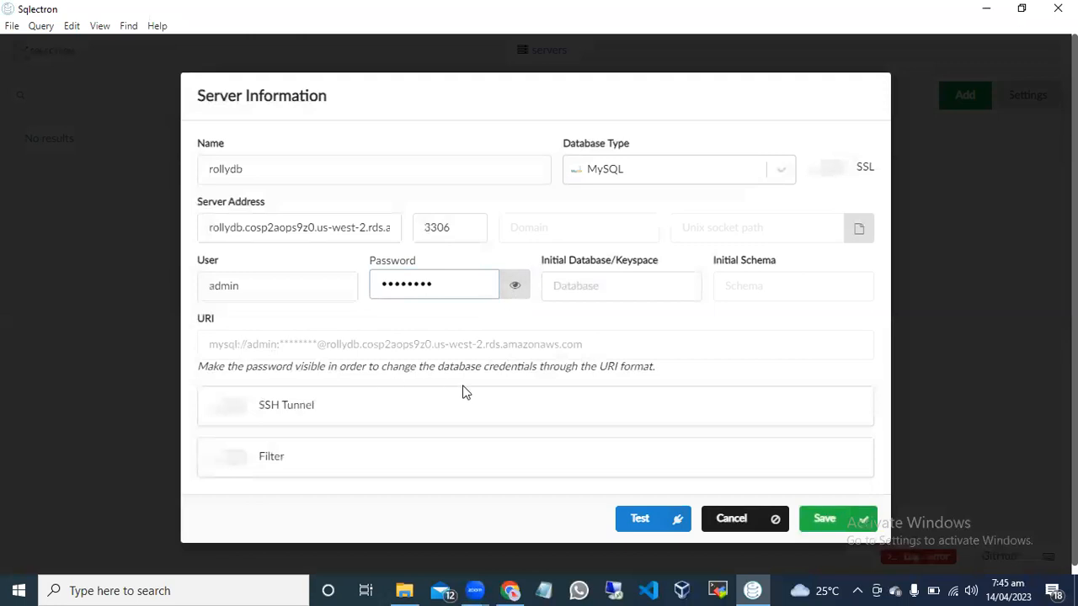
pyautogui.click(831, 515)
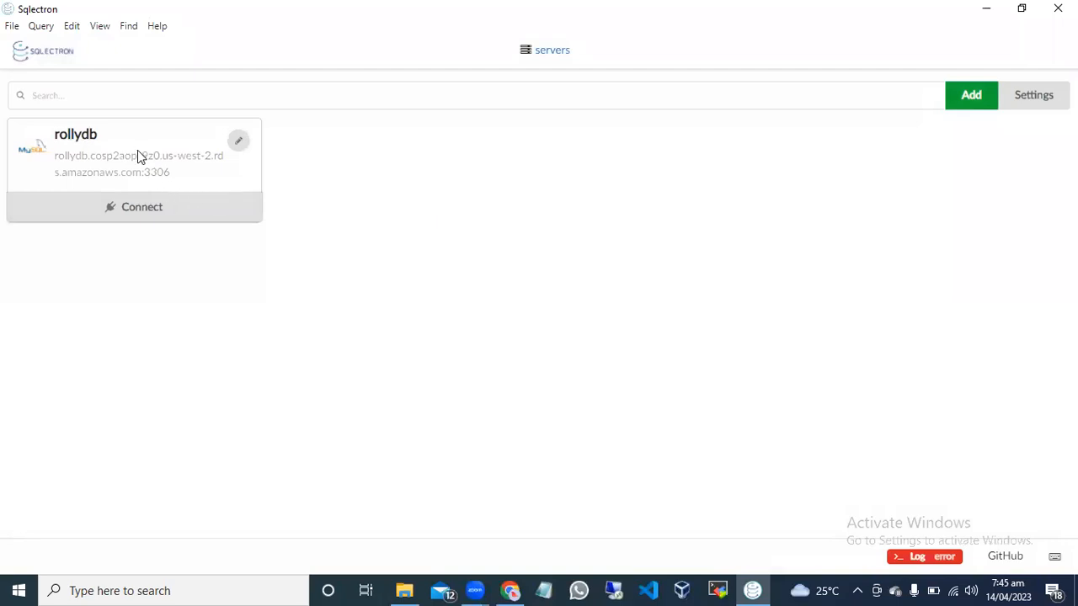
pyautogui.click(159, 205)
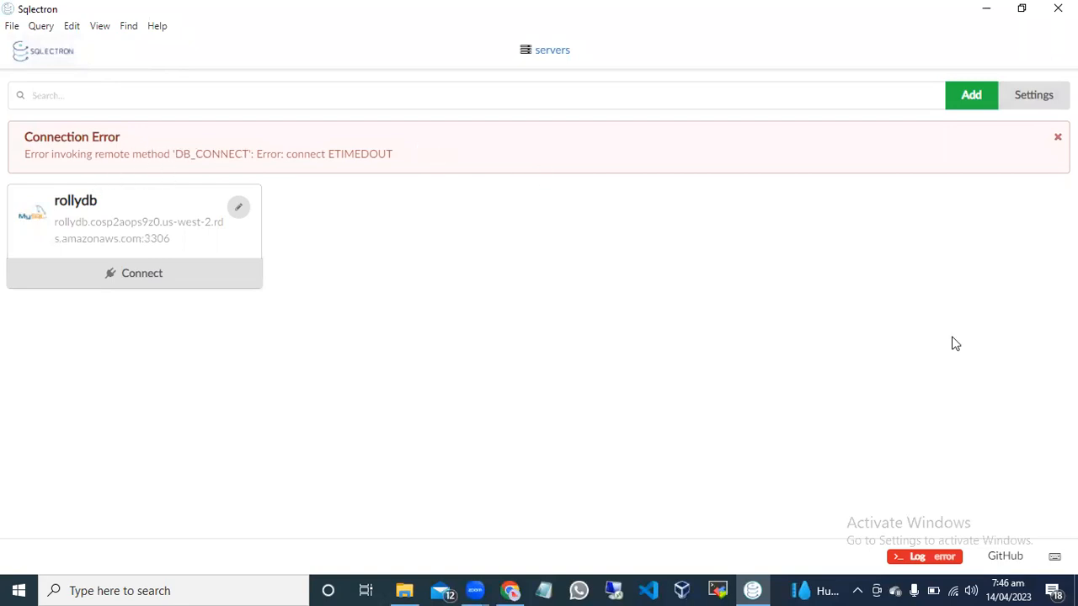
# Open the sqlectron-gui GitHub repository in Chrome, examine its file list, package.json and releases, and close the page.
pyautogui.click(996, 559)
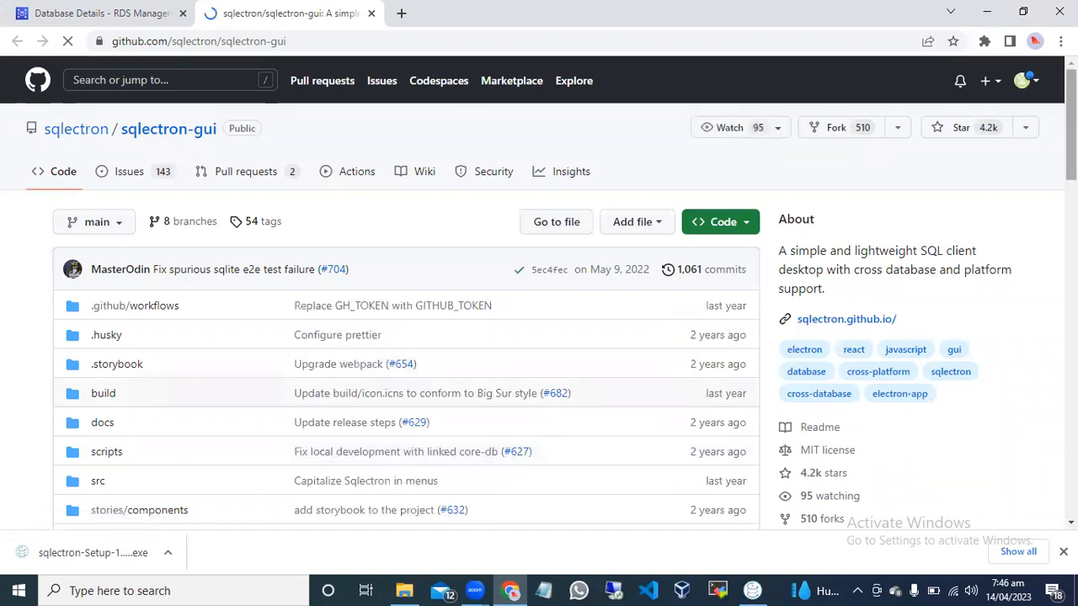
pyautogui.scroll(-4, 538, 295)
pyautogui.scroll(-2, 539, 295)
pyautogui.scroll(-3, 539, 295)
pyautogui.scroll(-2, 428, 247)
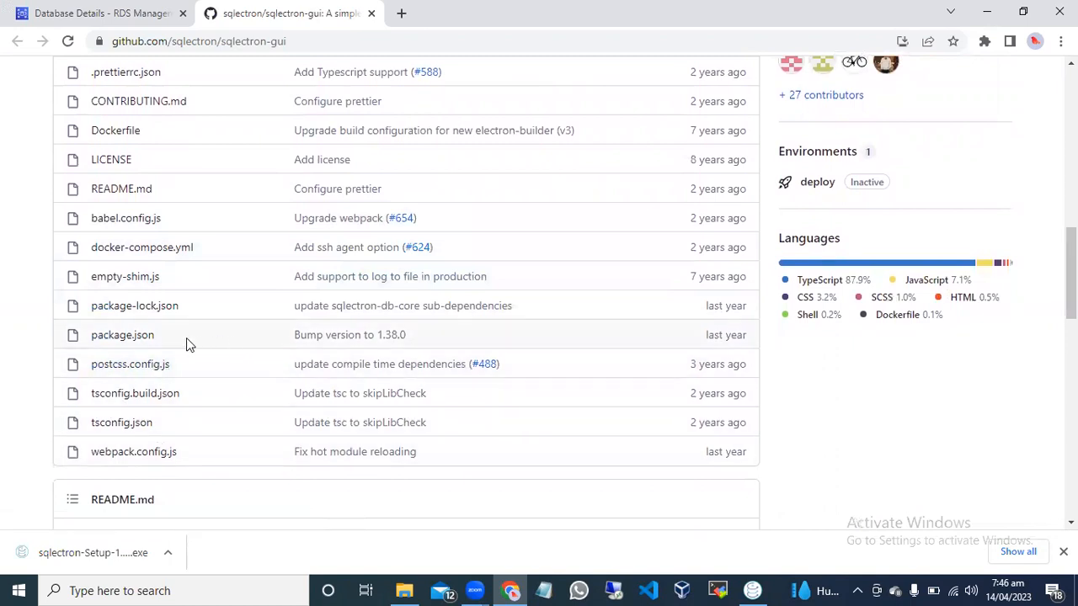
pyautogui.moveTo(165, 332); pyautogui.dragTo(81, 337)
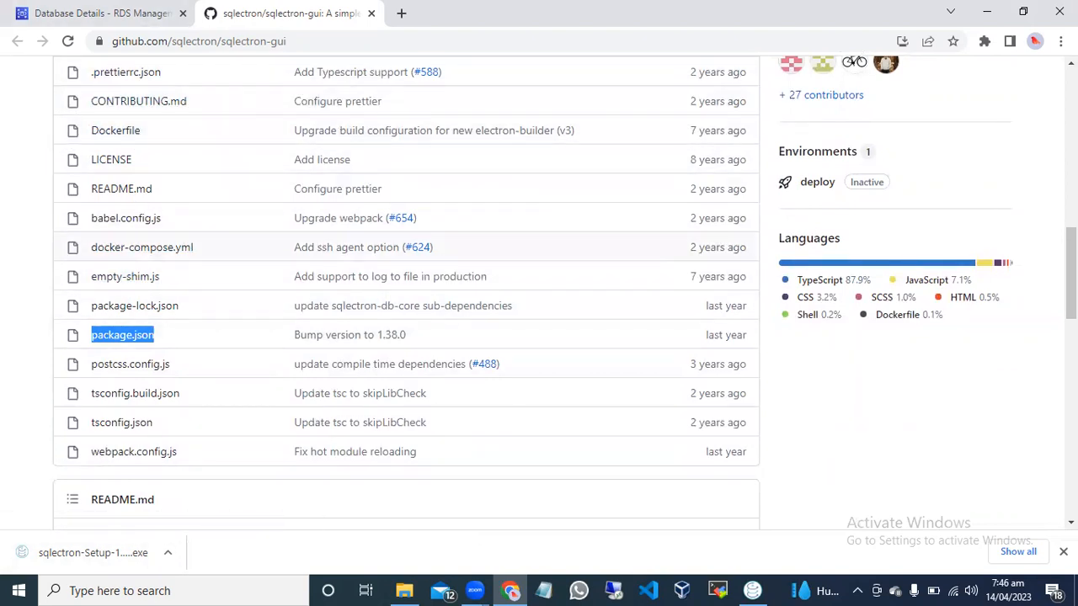
pyautogui.scroll(1, 1071, 269)
pyautogui.scroll(6, 539, 287)
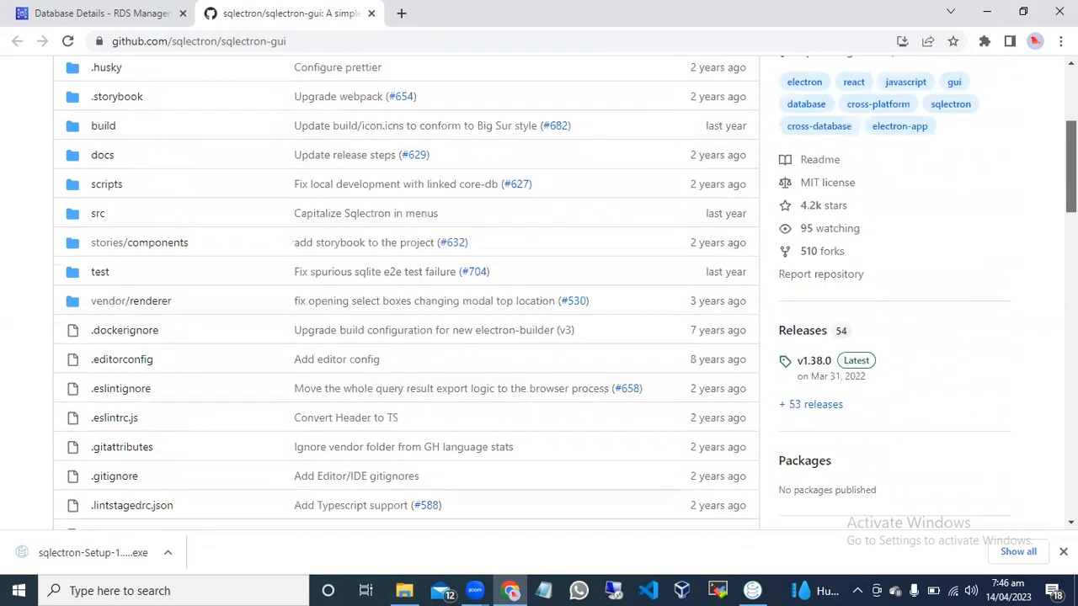
pyautogui.scroll(1, 539, 286)
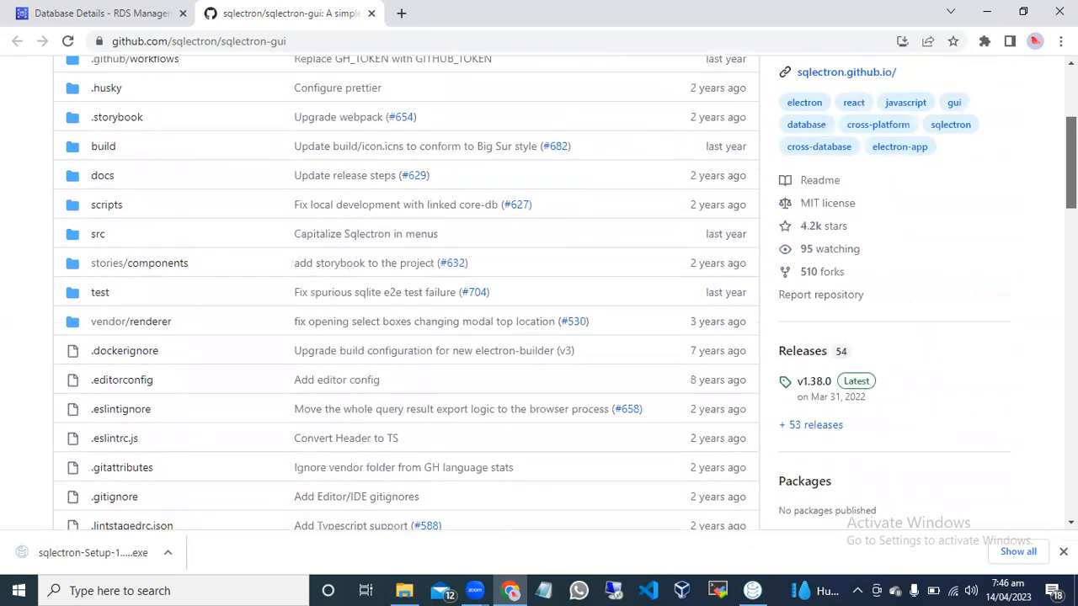
pyautogui.scroll(-1, 538, 286)
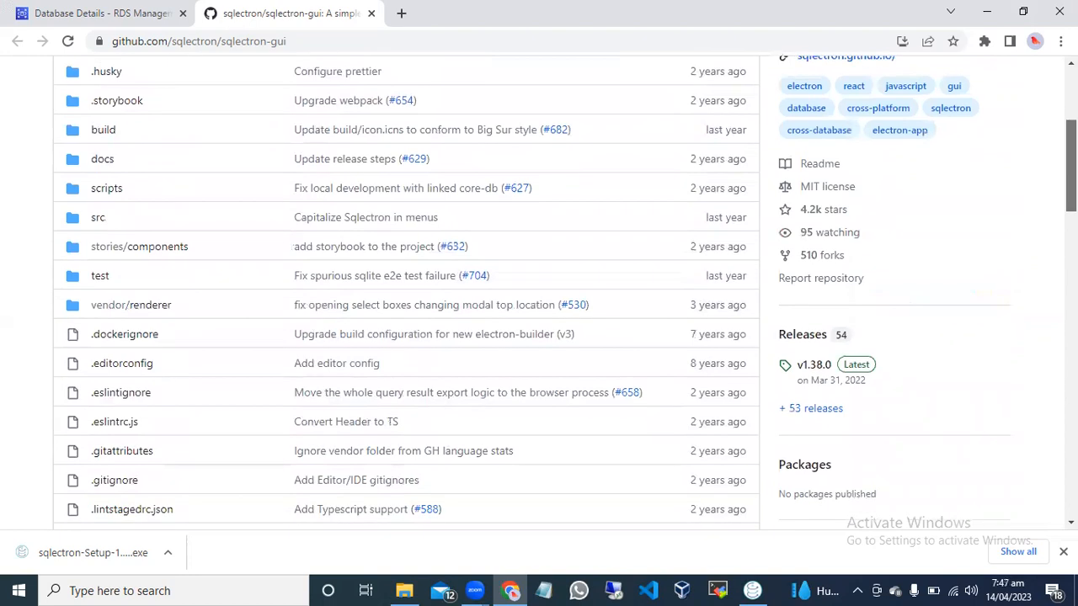
pyautogui.scroll(4, 570, 144)
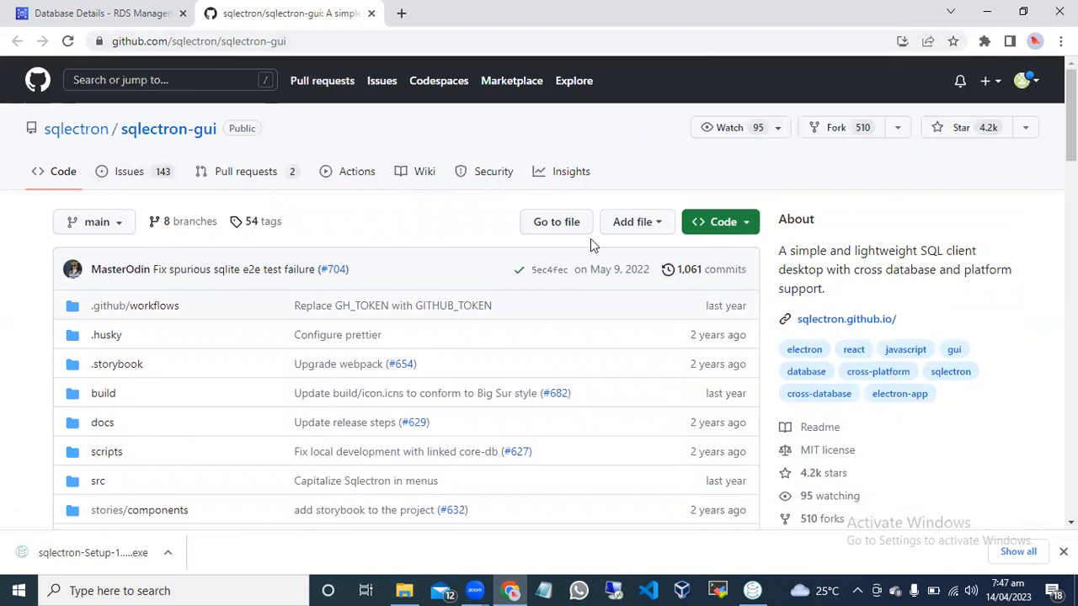
pyautogui.click(371, 13)
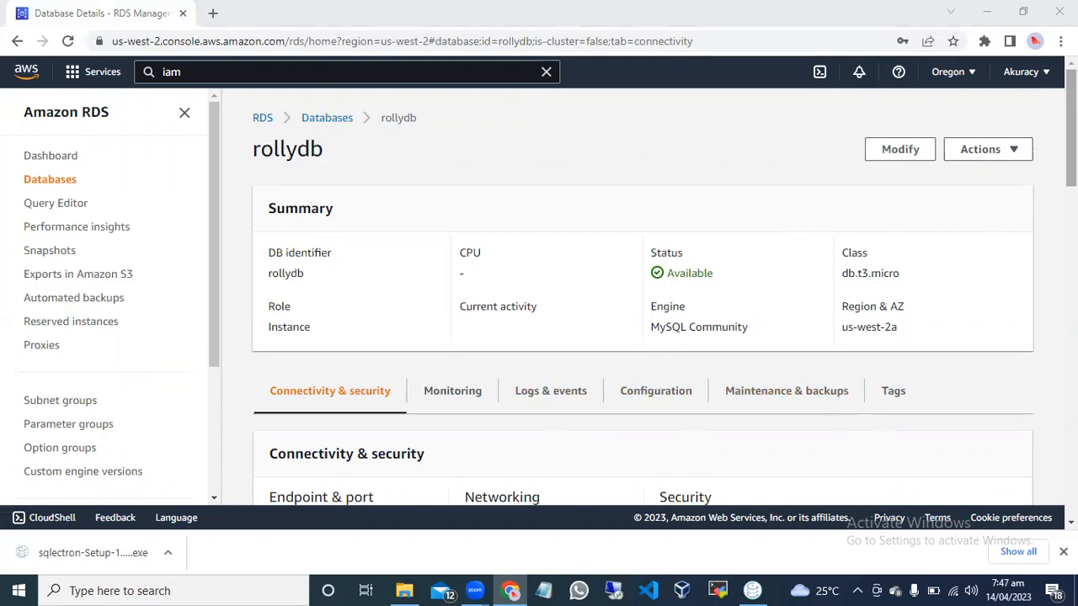
# Switch back to Sqlectron and connect to the rollydb server again.
pyautogui.moveTo(1071, 126)
pyautogui.mouseDown()
pyautogui.moveTo(1071, 292)
pyautogui.moveTo(1071, 126)
pyautogui.mouseUp()
pyautogui.click(753, 590)
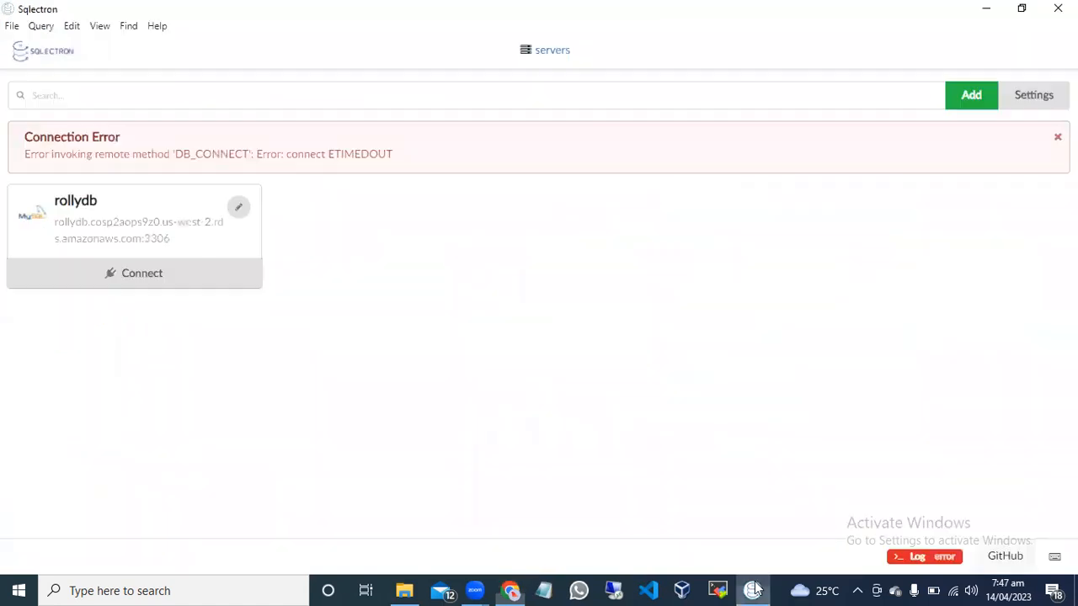
pyautogui.click(133, 275)
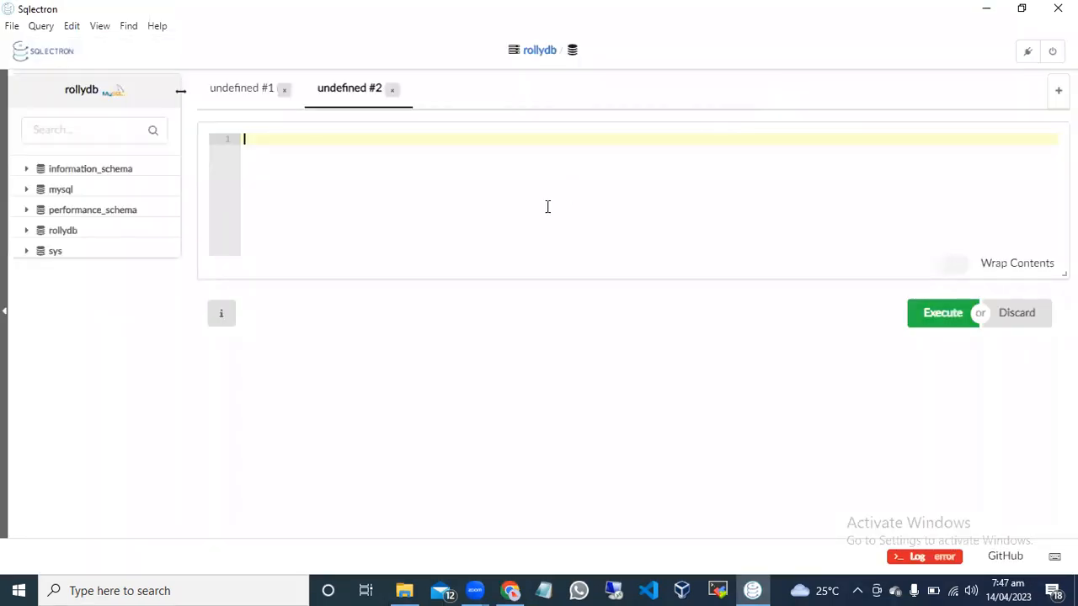
# Enter throwaway text in the blank query editor and disconnect from the rollydb server.
pyautogui.write('gfhfgfgfgfgf')
pyautogui.press('BackSpace')
pyautogui.press('BackSpace')
pyautogui.press('BackSpace')
pyautogui.press('BackSpace')
pyautogui.press('BackSpace')
pyautogui.press('BackSpace')
pyautogui.press('BackSpace')
pyautogui.press('BackSpace')
pyautogui.press('BackSpace')
pyautogui.press('BackSpace')
pyautogui.press('BackSpace')
pyautogui.press('BackSpace')
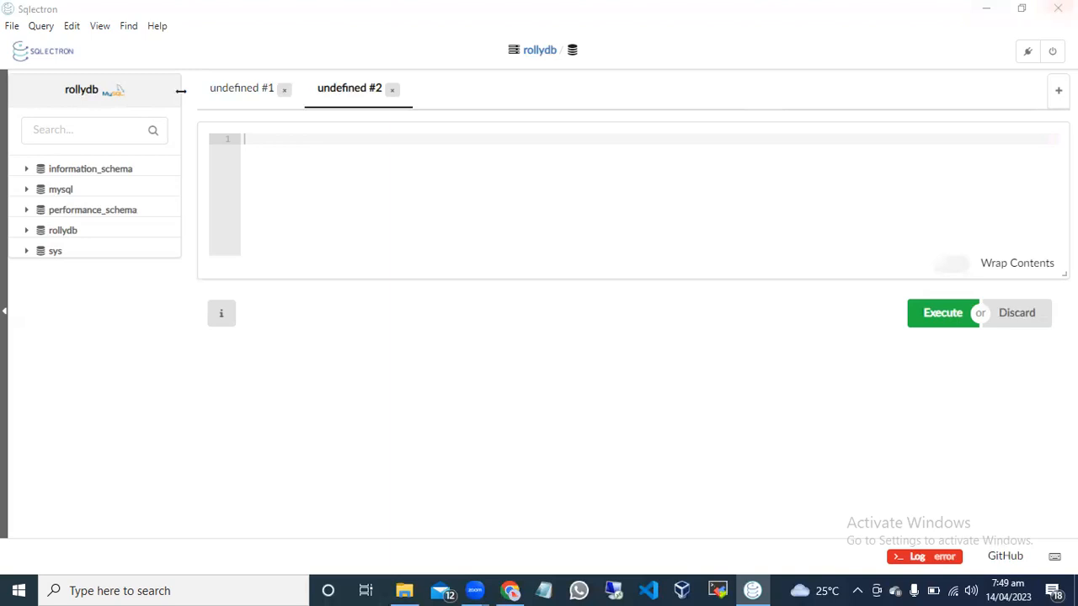
pyautogui.click(1052, 52)
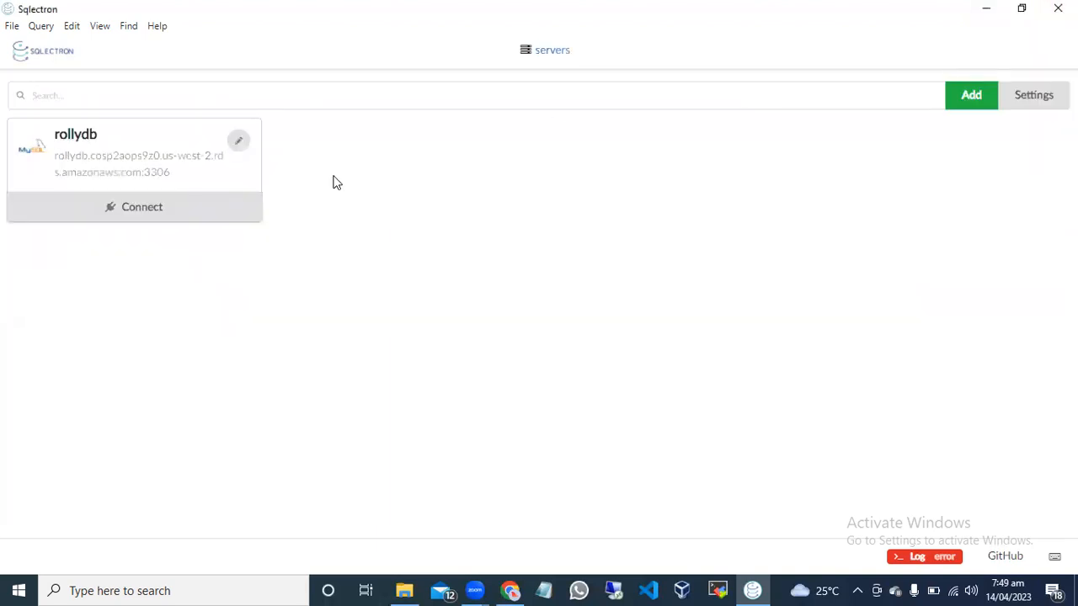
# Remove the rollydb server connection from the server list and close Sqlectron.
pyautogui.click(239, 140)
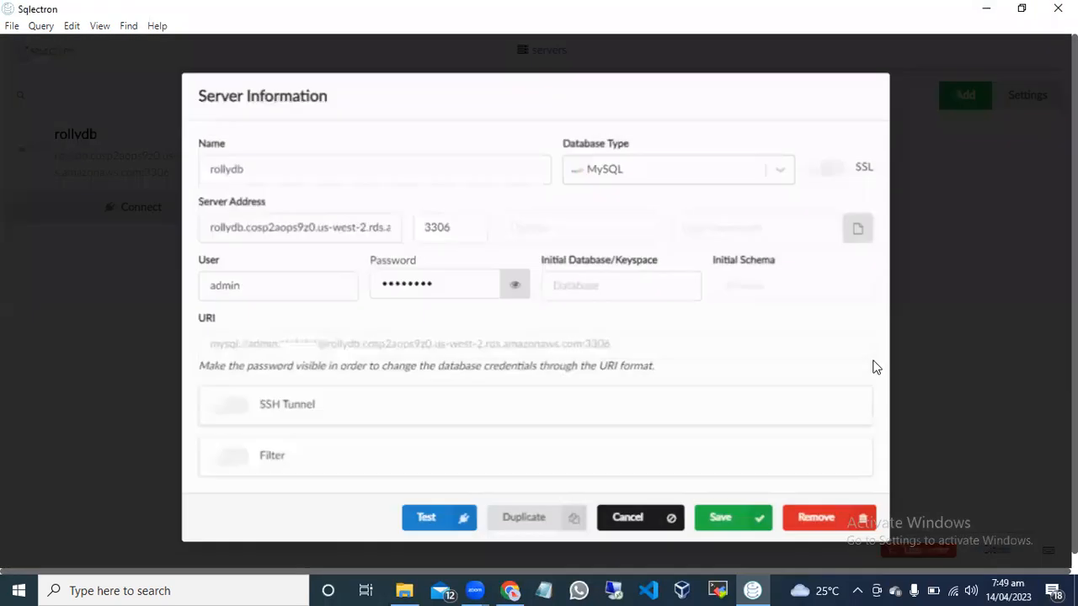
pyautogui.click(823, 517)
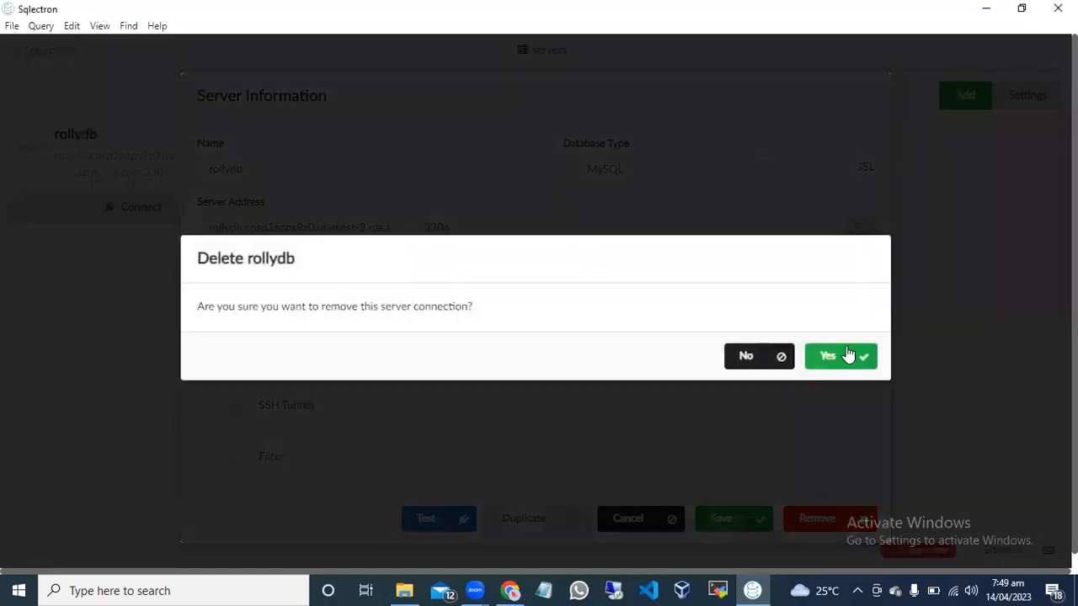
pyautogui.click(833, 361)
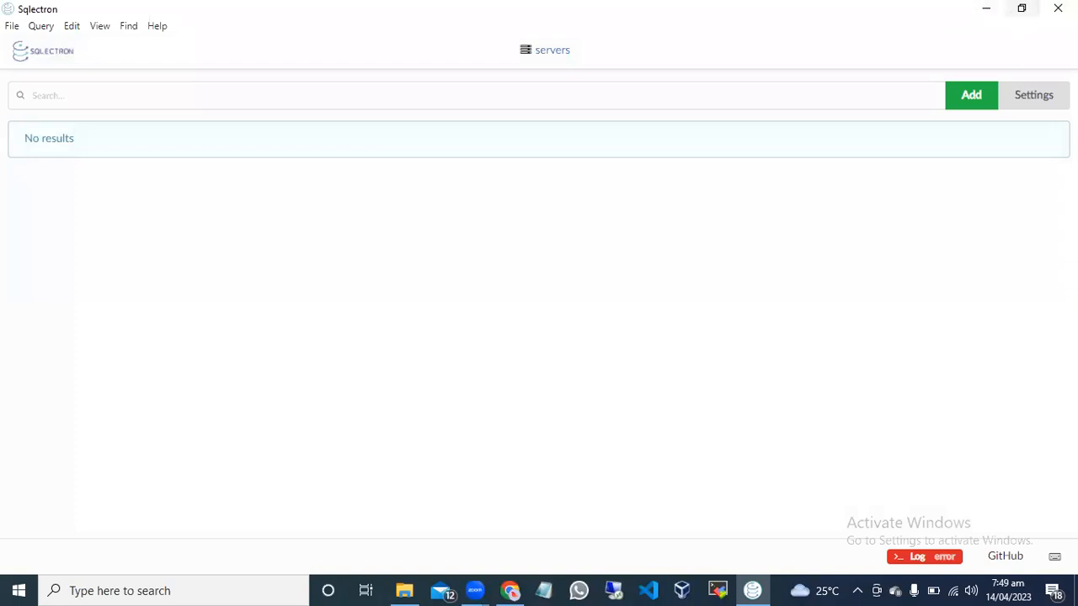
pyautogui.click(1058, 8)
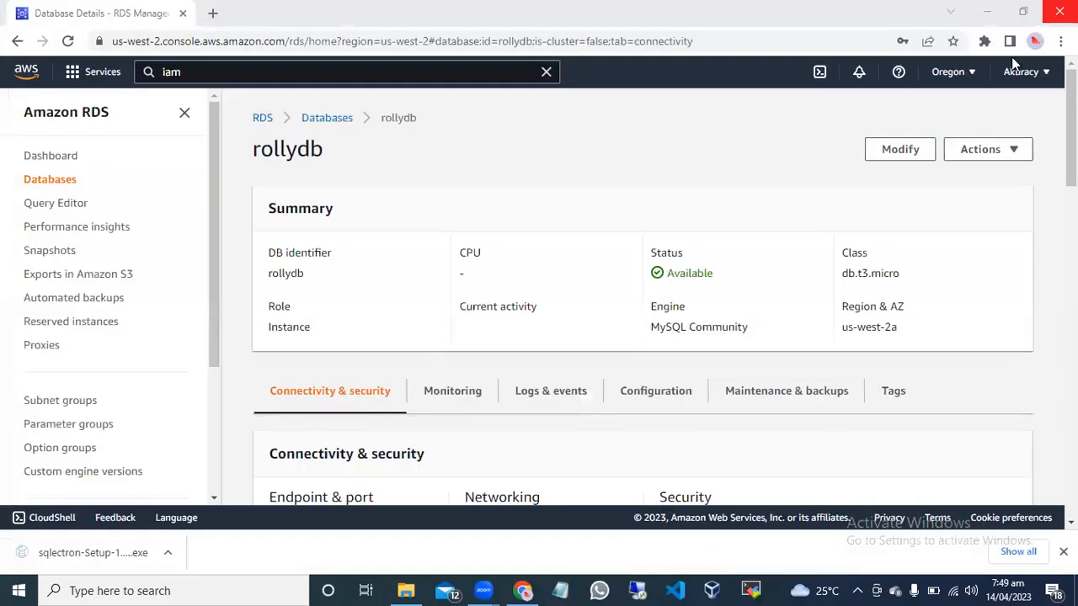